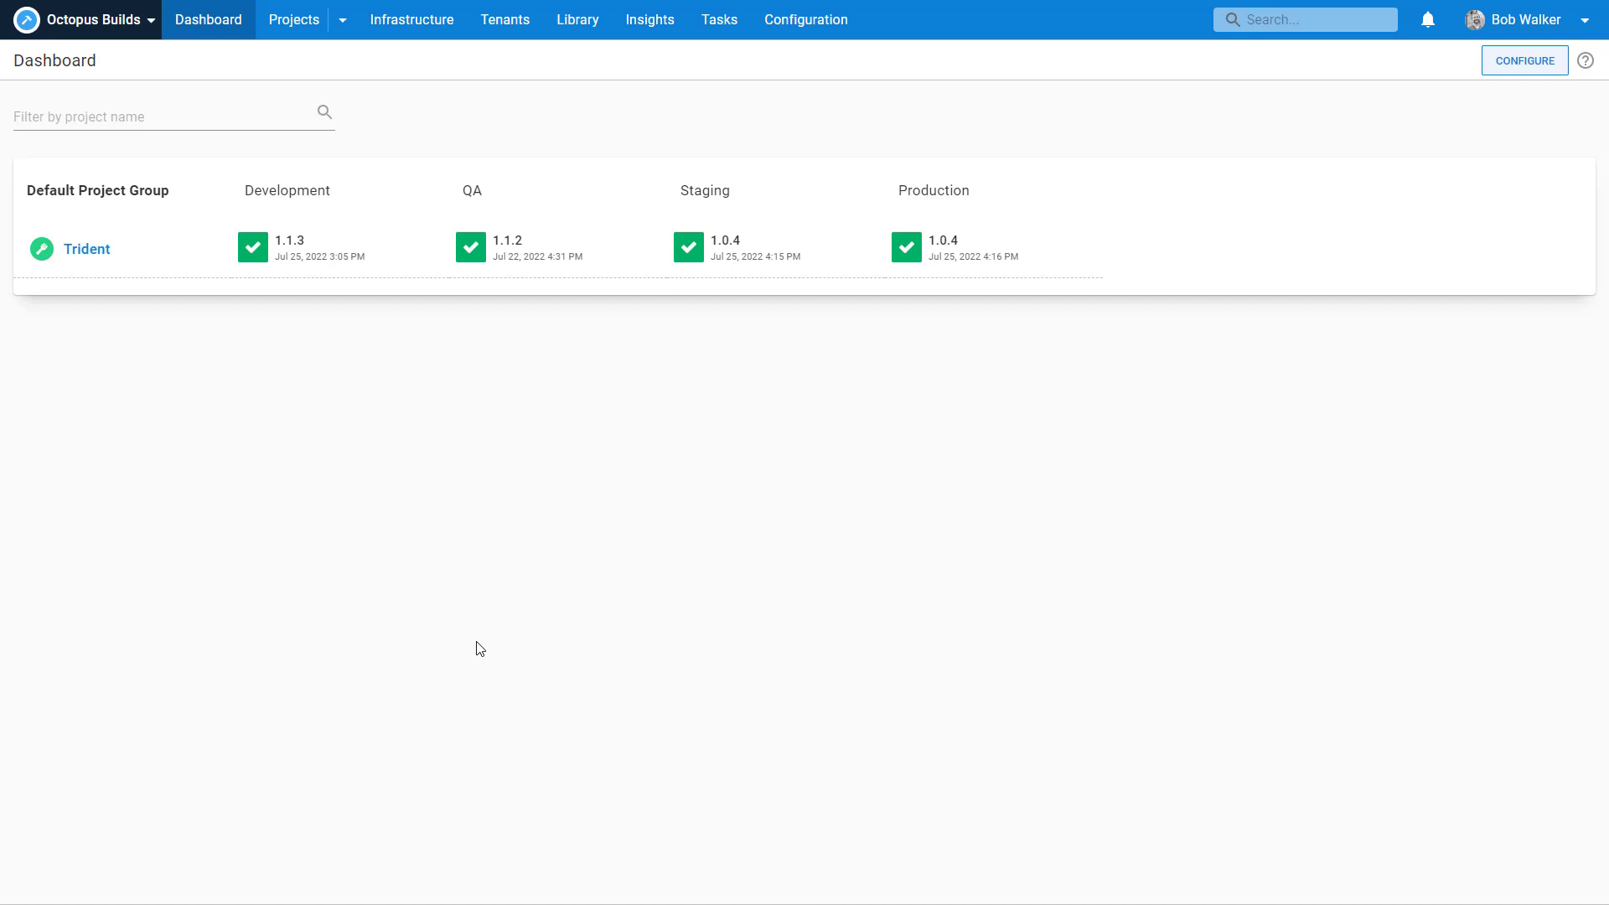
# In the Trident project's deployment process, set the rolling deployment window size of the Deploy Trident Website step to 1.
pyautogui.click(87, 250)
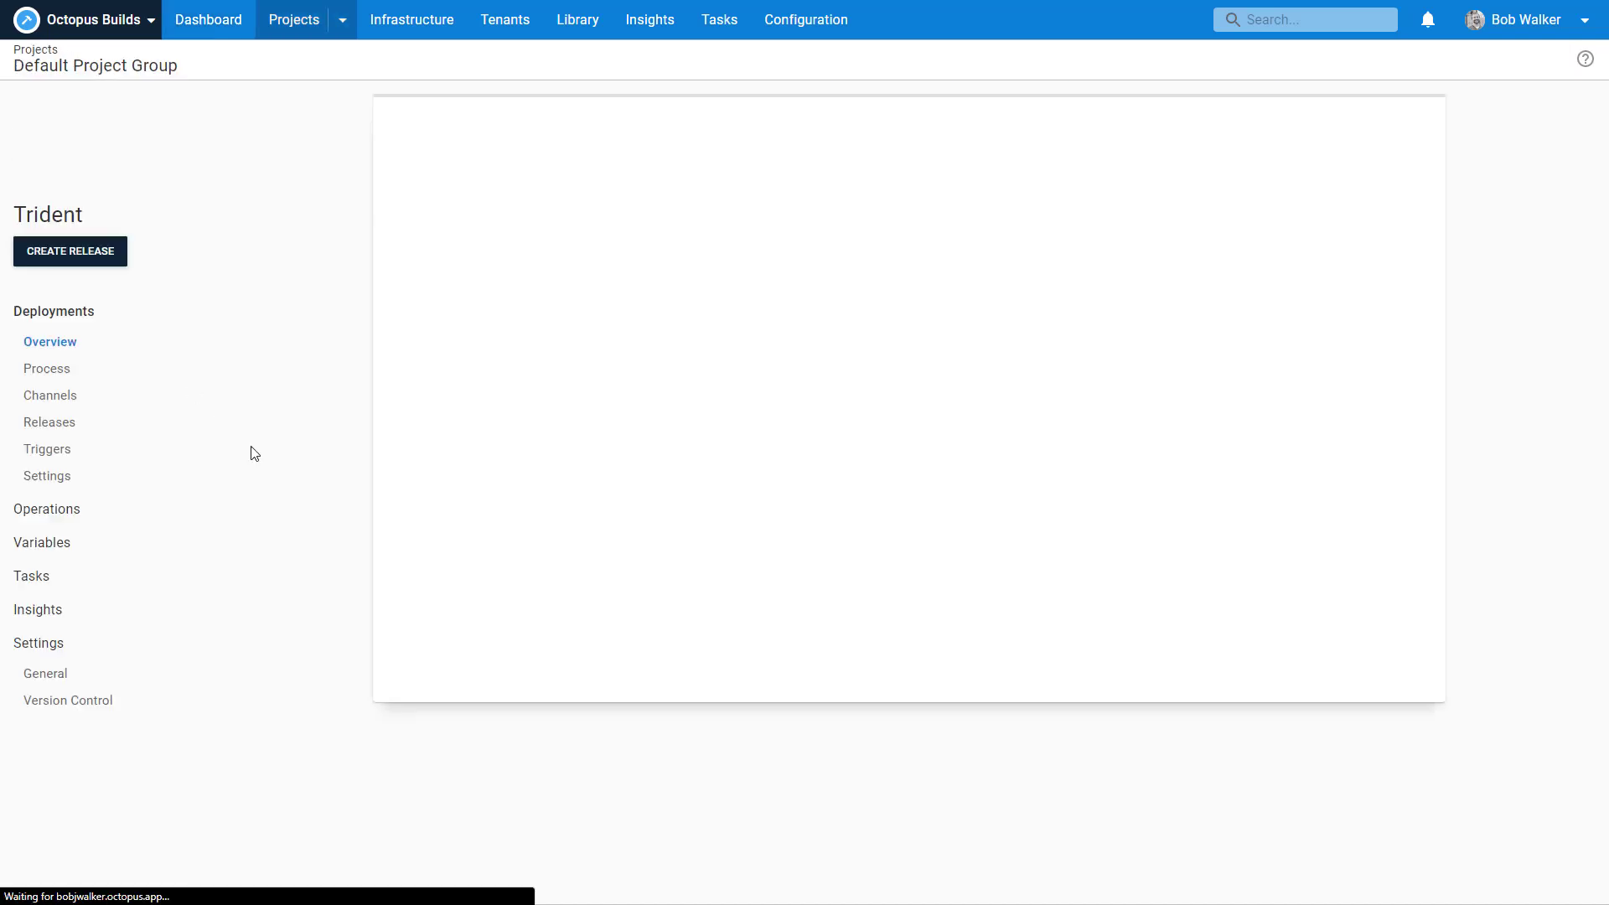
pyautogui.click(79, 374)
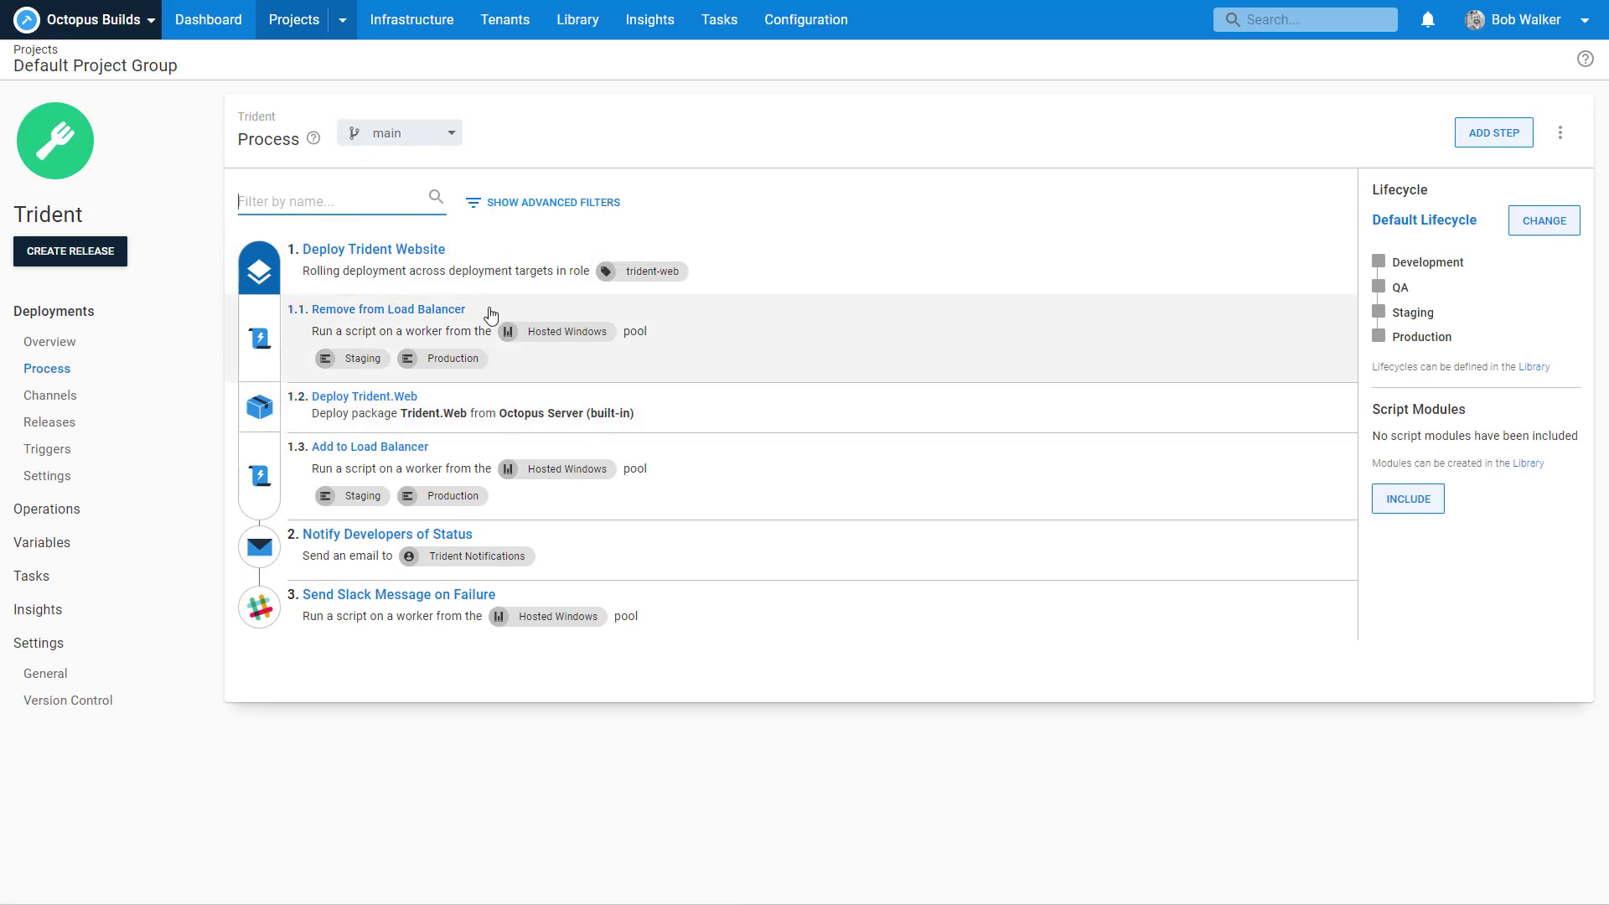
pyautogui.click(486, 270)
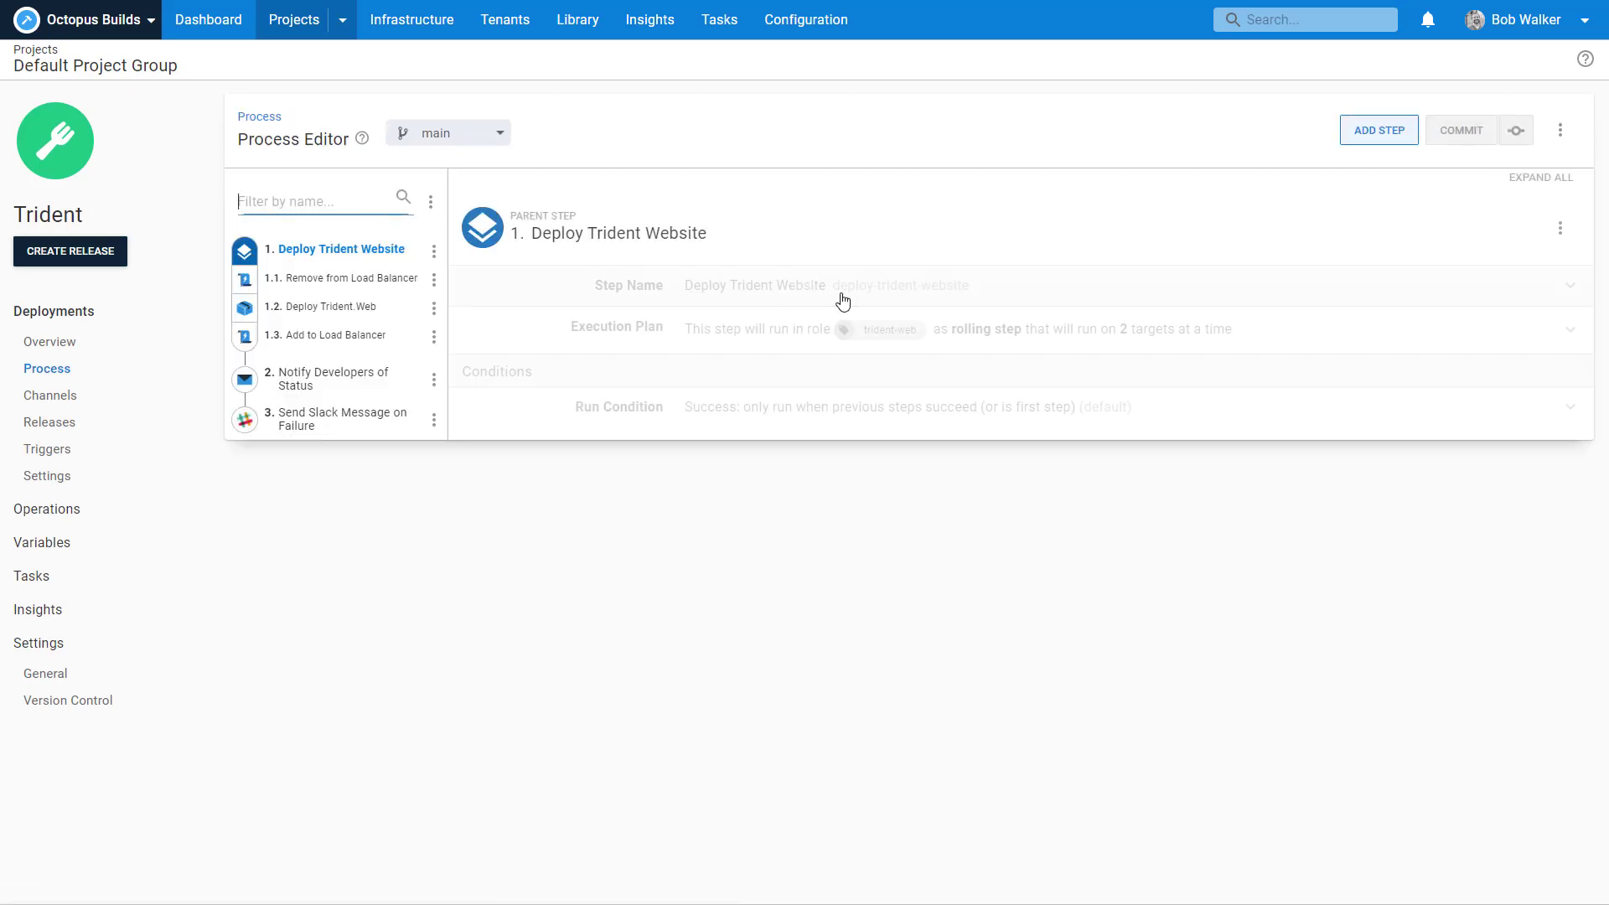
pyautogui.click(1013, 332)
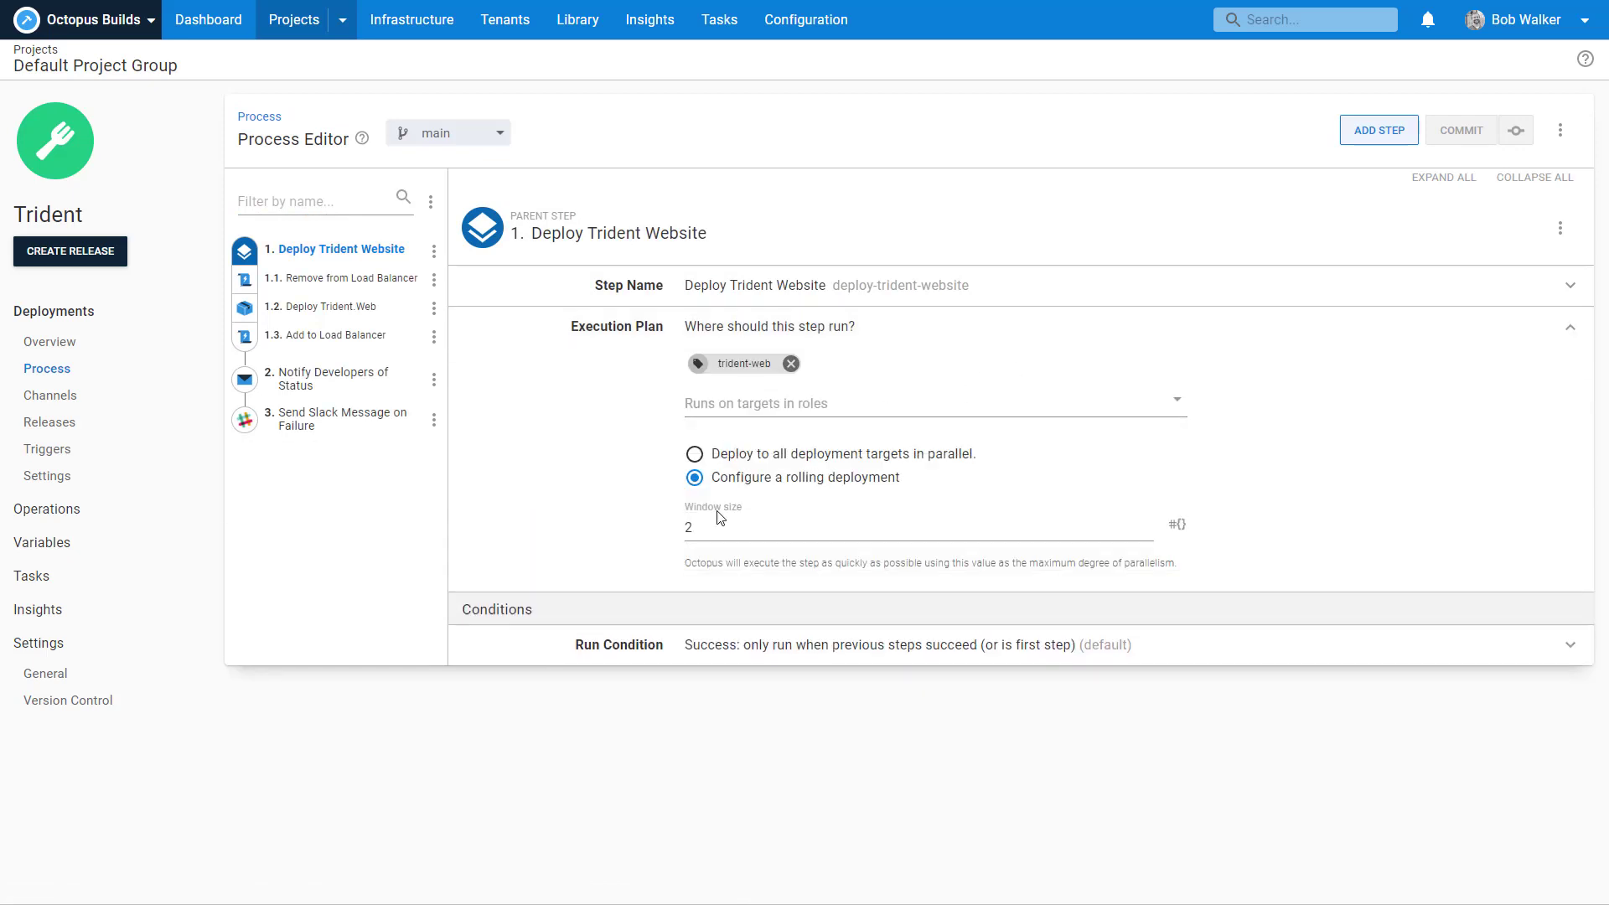
pyautogui.click(718, 519)
pyautogui.press('BackSpace')
pyautogui.write('1')
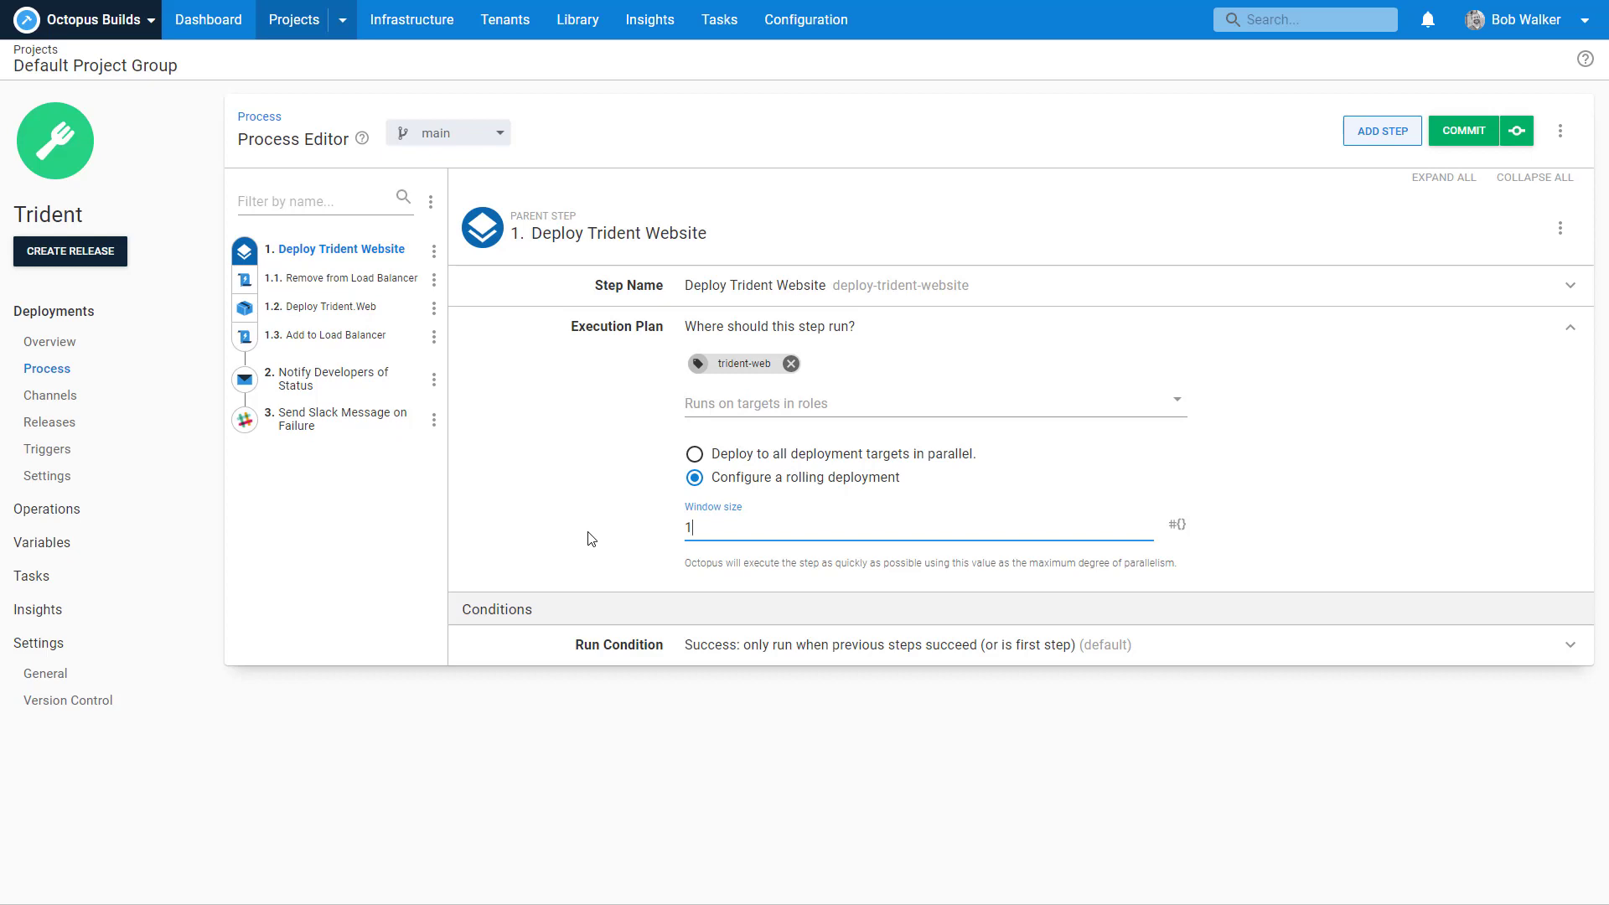
# Append the lines Write-Host "Forcing an error because reasons." and Exit 1 to the Remove from Load Balancer step's PowerShell script.
pyautogui.click(353, 285)
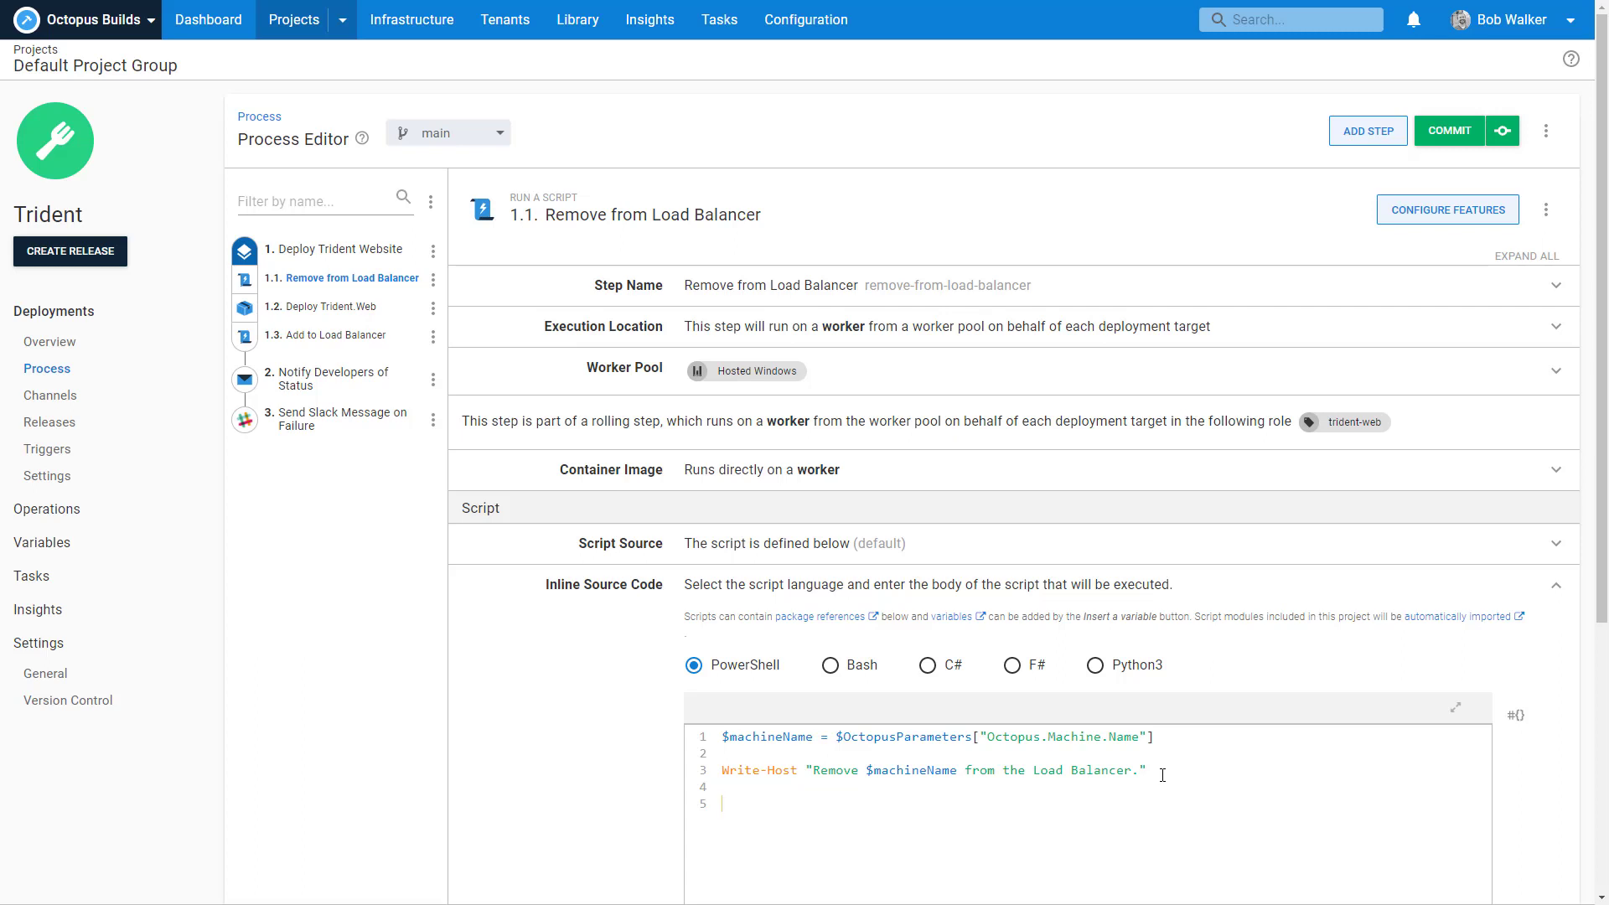
pyautogui.write('Write-Host "Forcing an error')
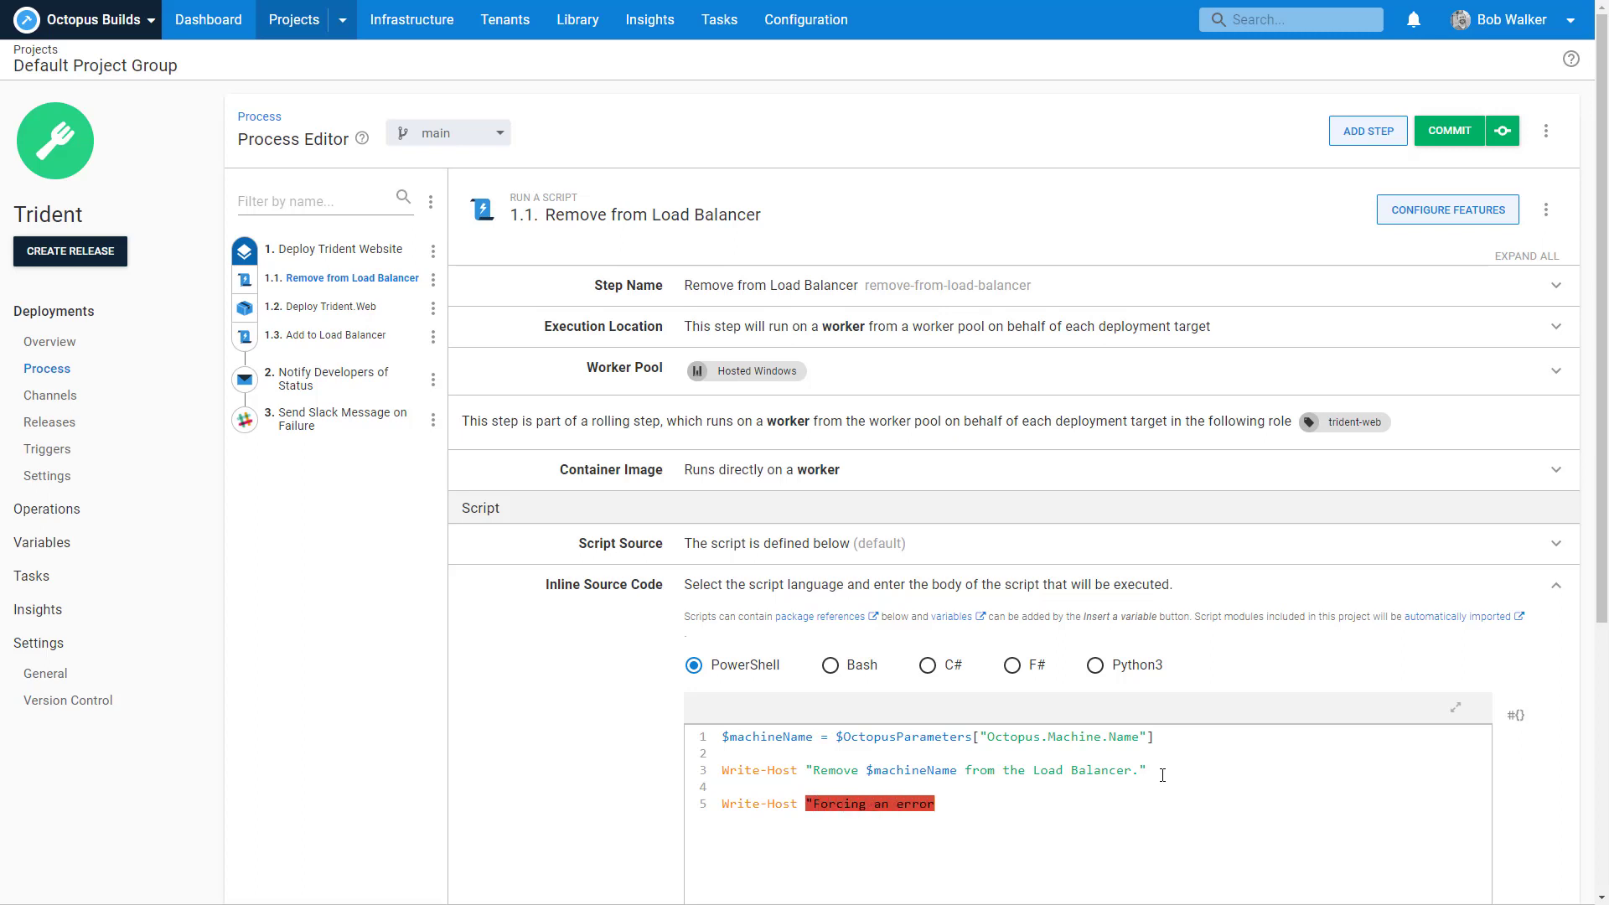
pyautogui.write(' because reasons." ')
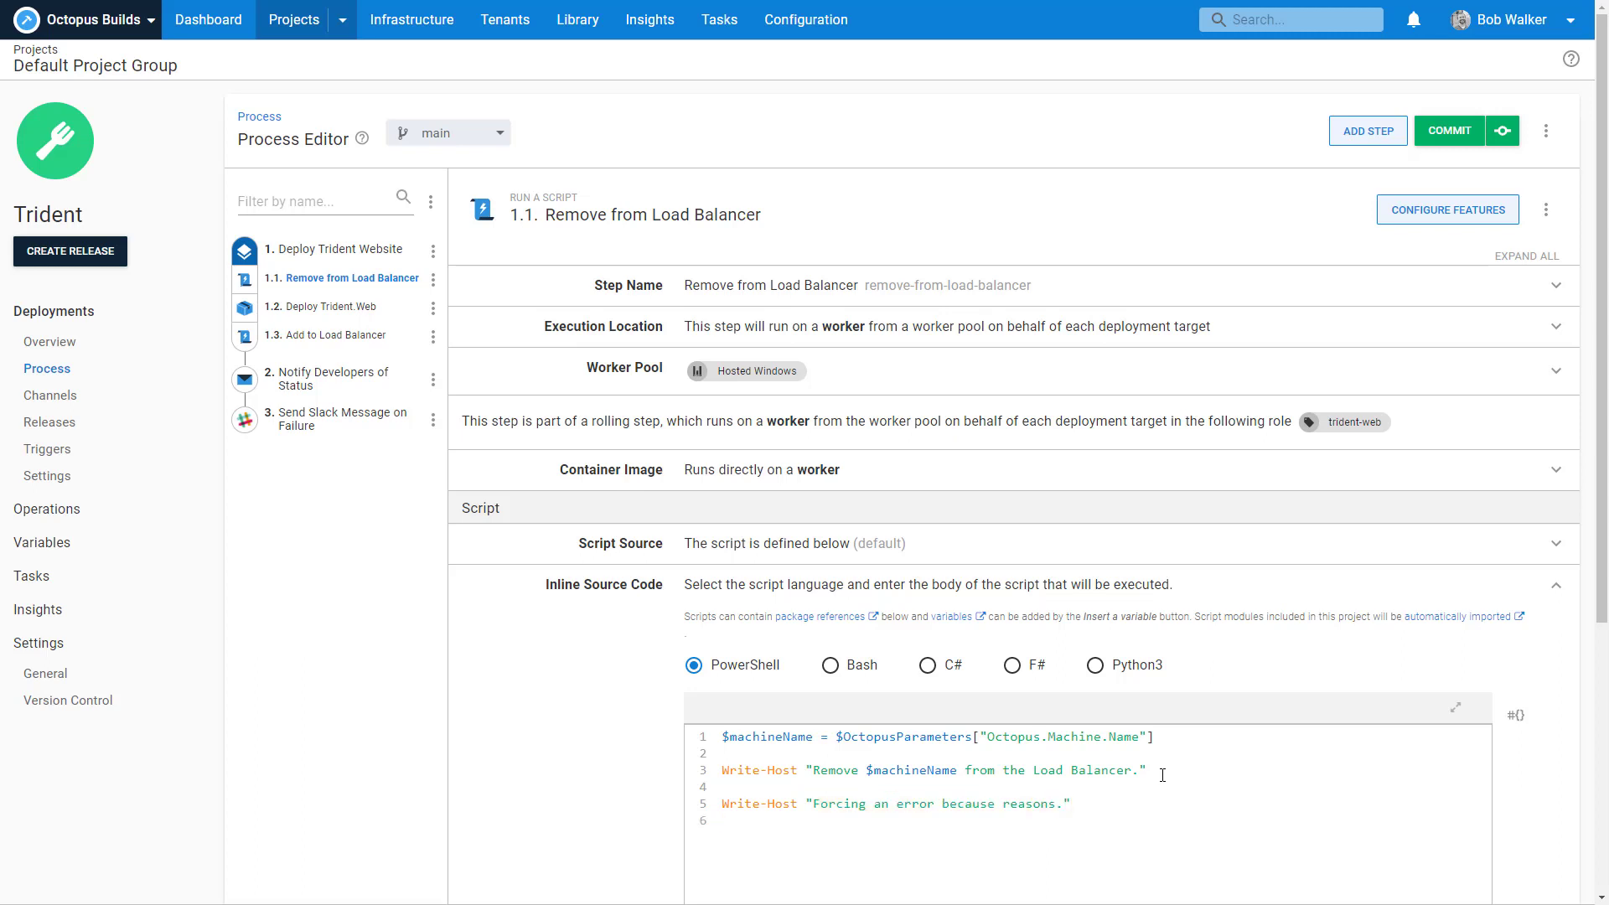
pyautogui.write('Exit 1')
# Commit the process changes to a new branch named guided-failures with the summary "Force an error for reasons".
pyautogui.click(1445, 141)
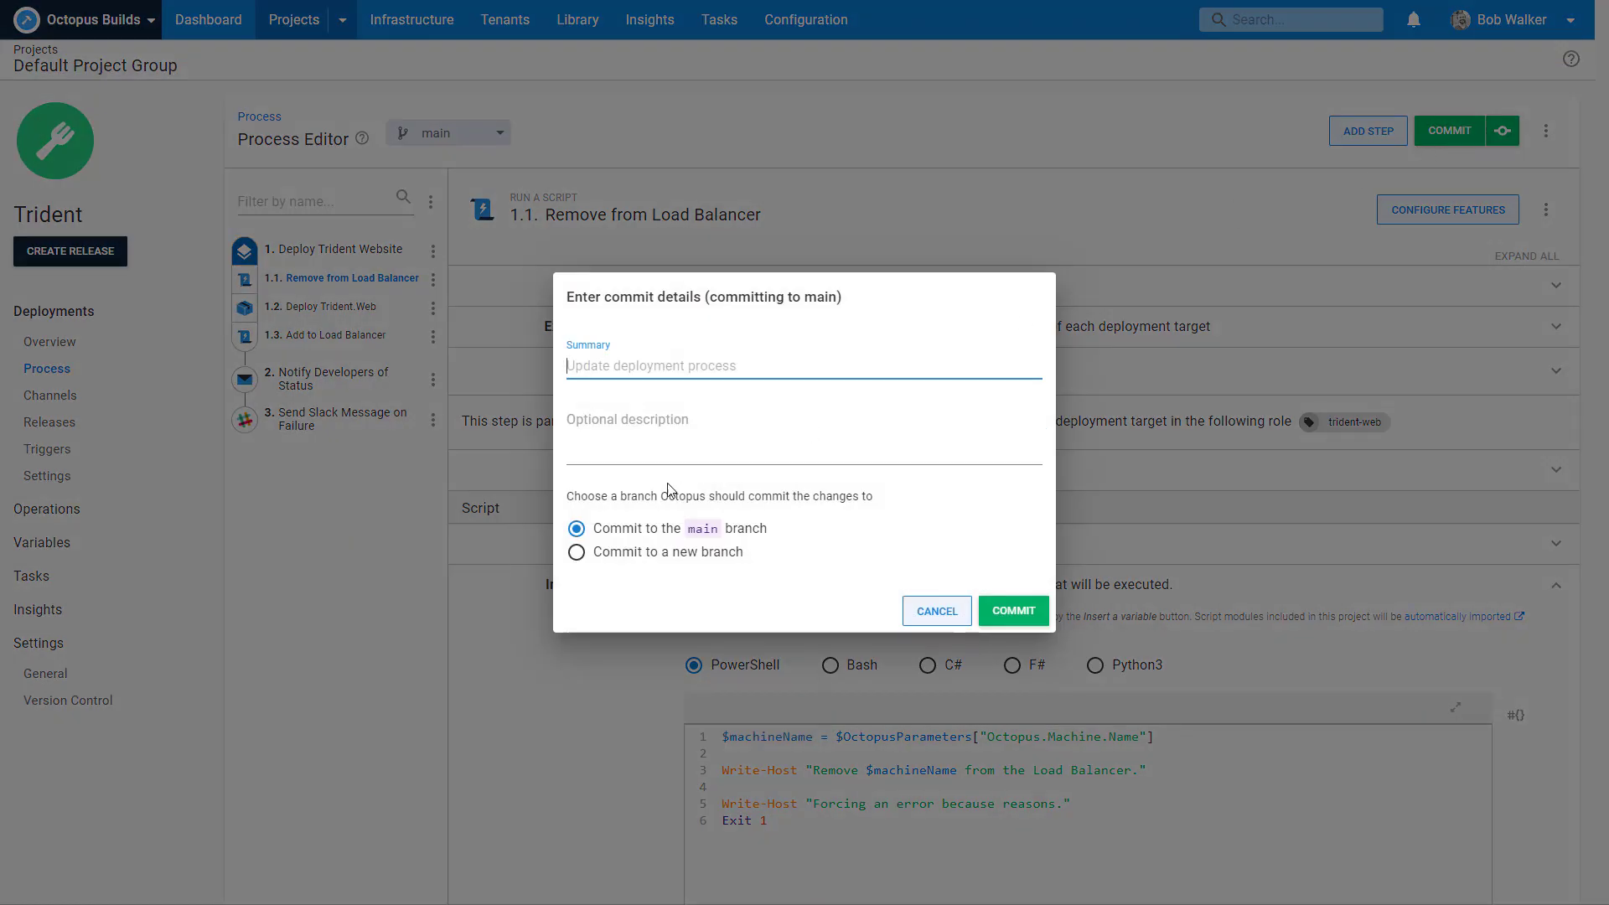
pyautogui.click(643, 553)
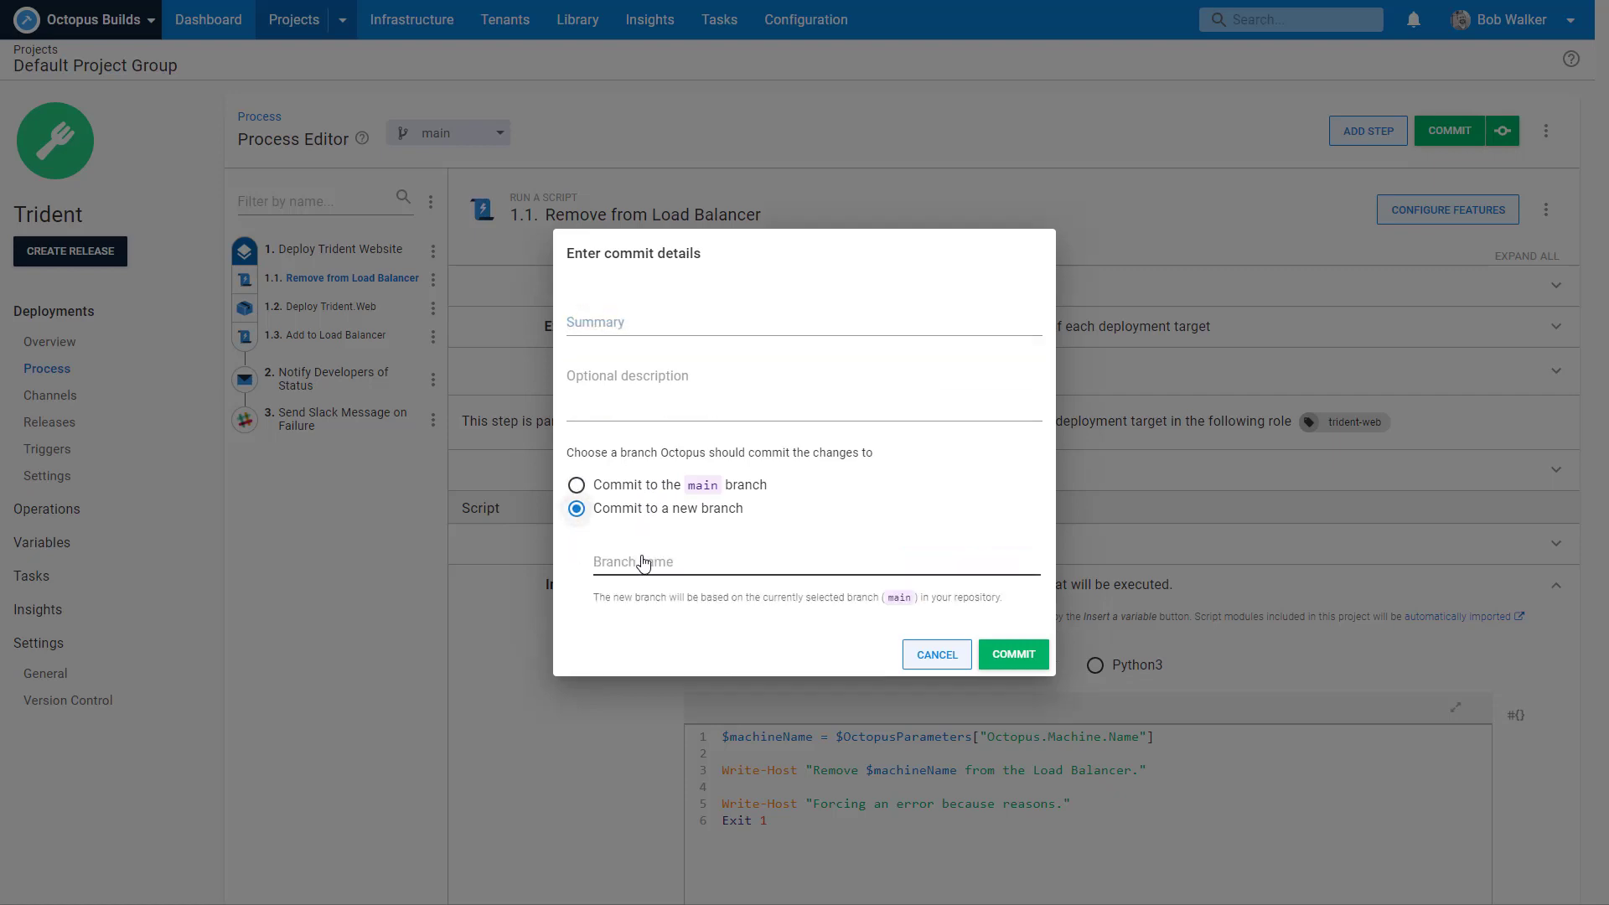
pyautogui.click(632, 324)
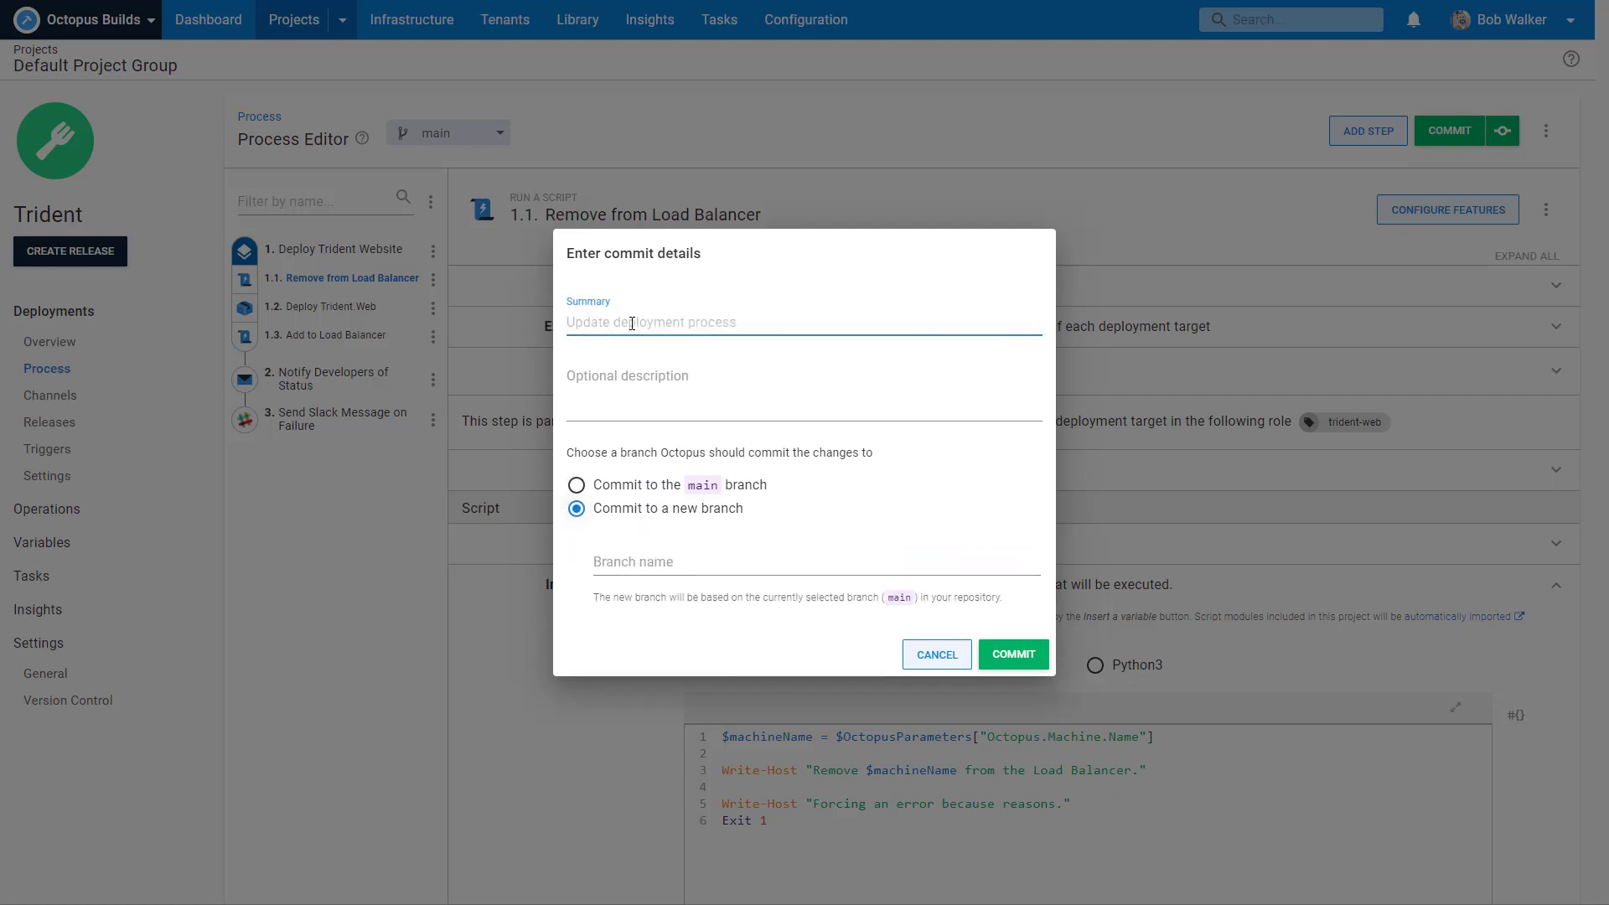
pyautogui.write('Force an error for reasons')
pyautogui.click(624, 566)
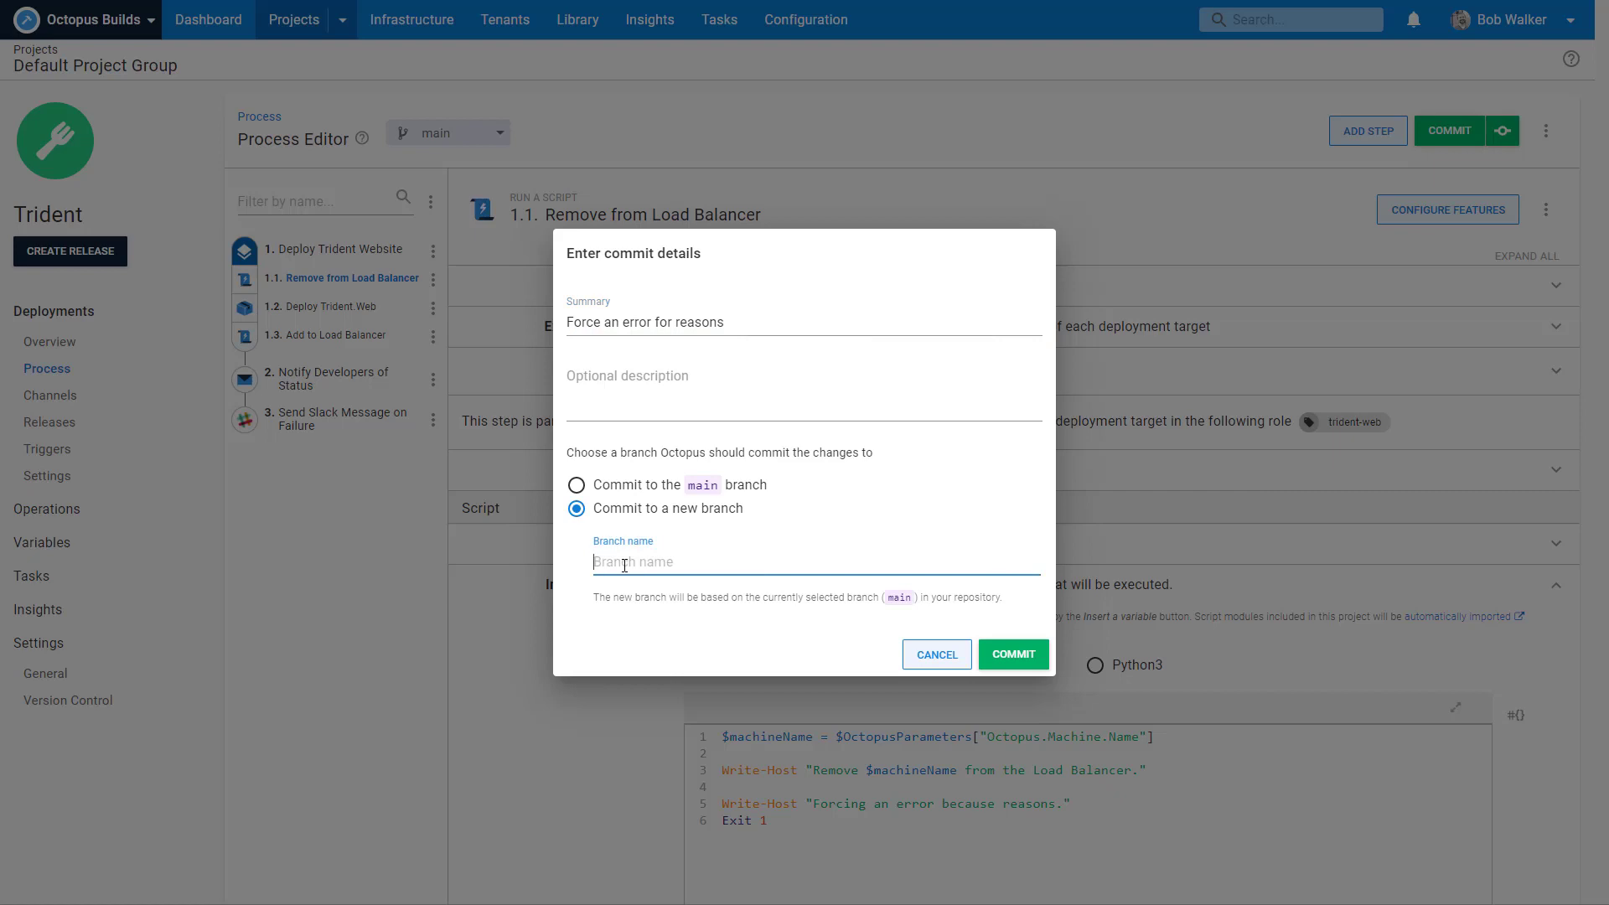
pyautogui.write('gui')
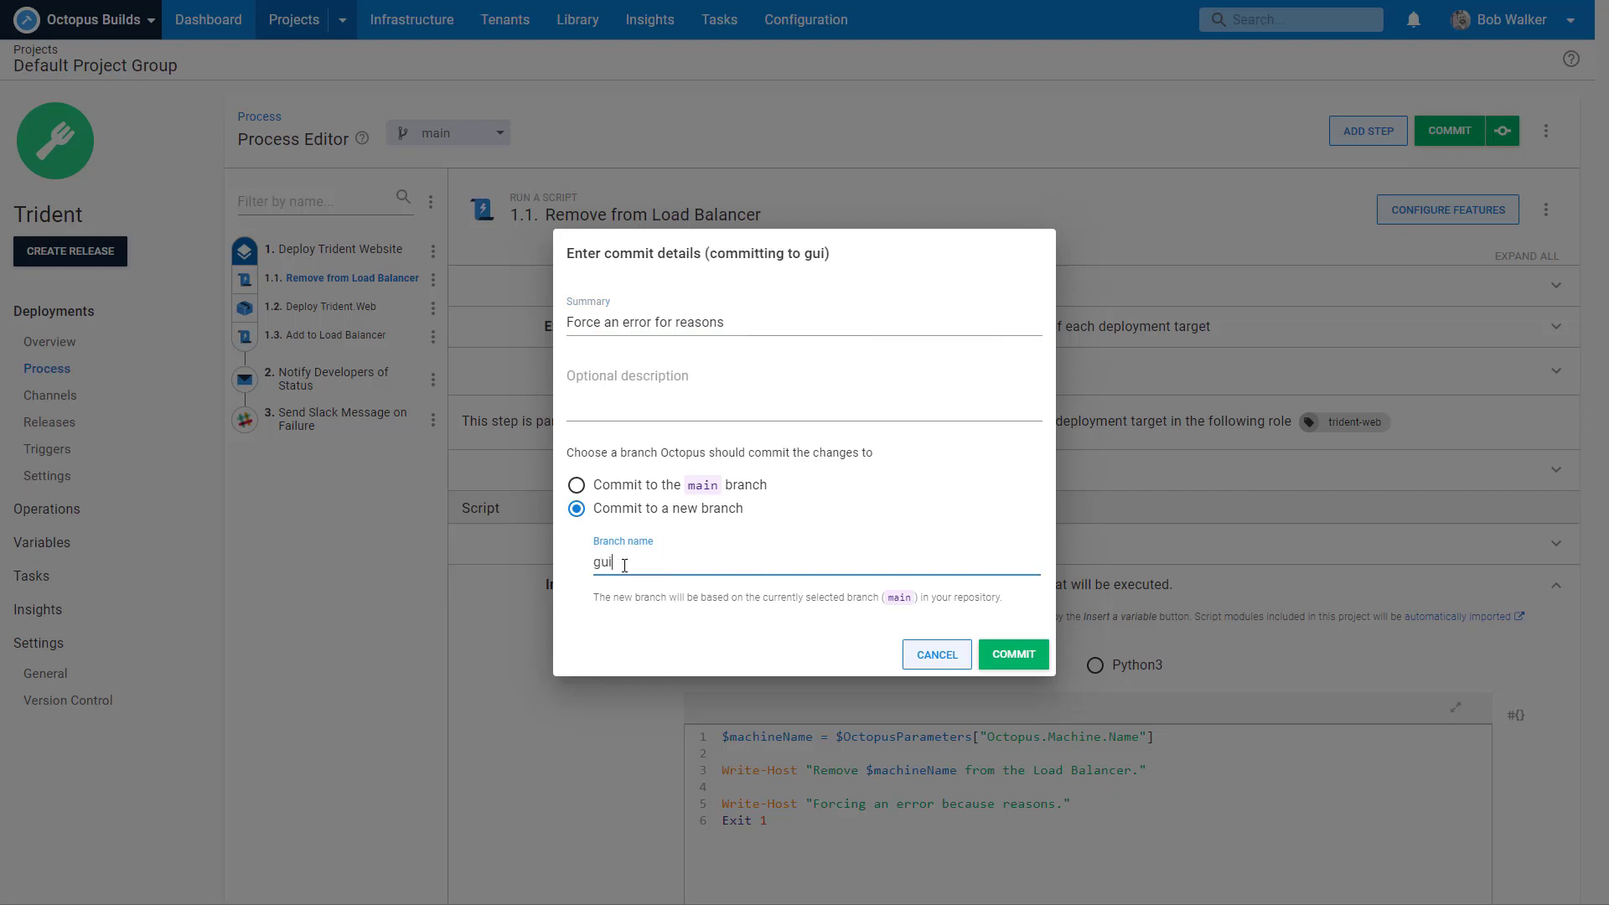
pyautogui.write('ded-failures')
pyautogui.click(1012, 655)
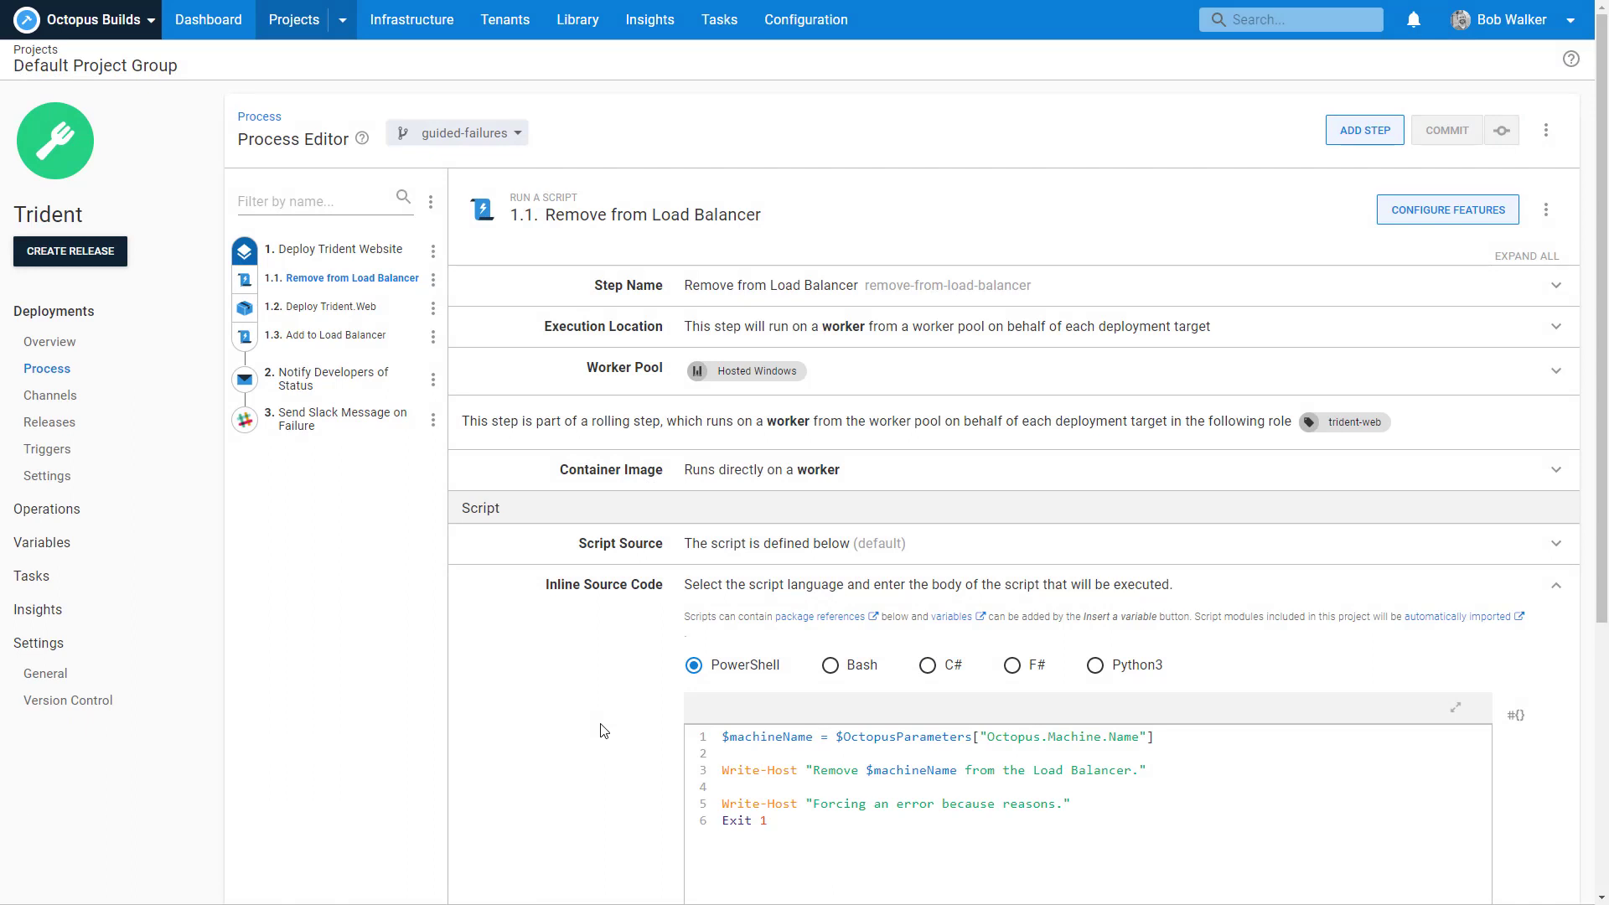
# Start a new lifecycle in the library and name it Dev-Test Lifecycle.
pyautogui.click(114, 356)
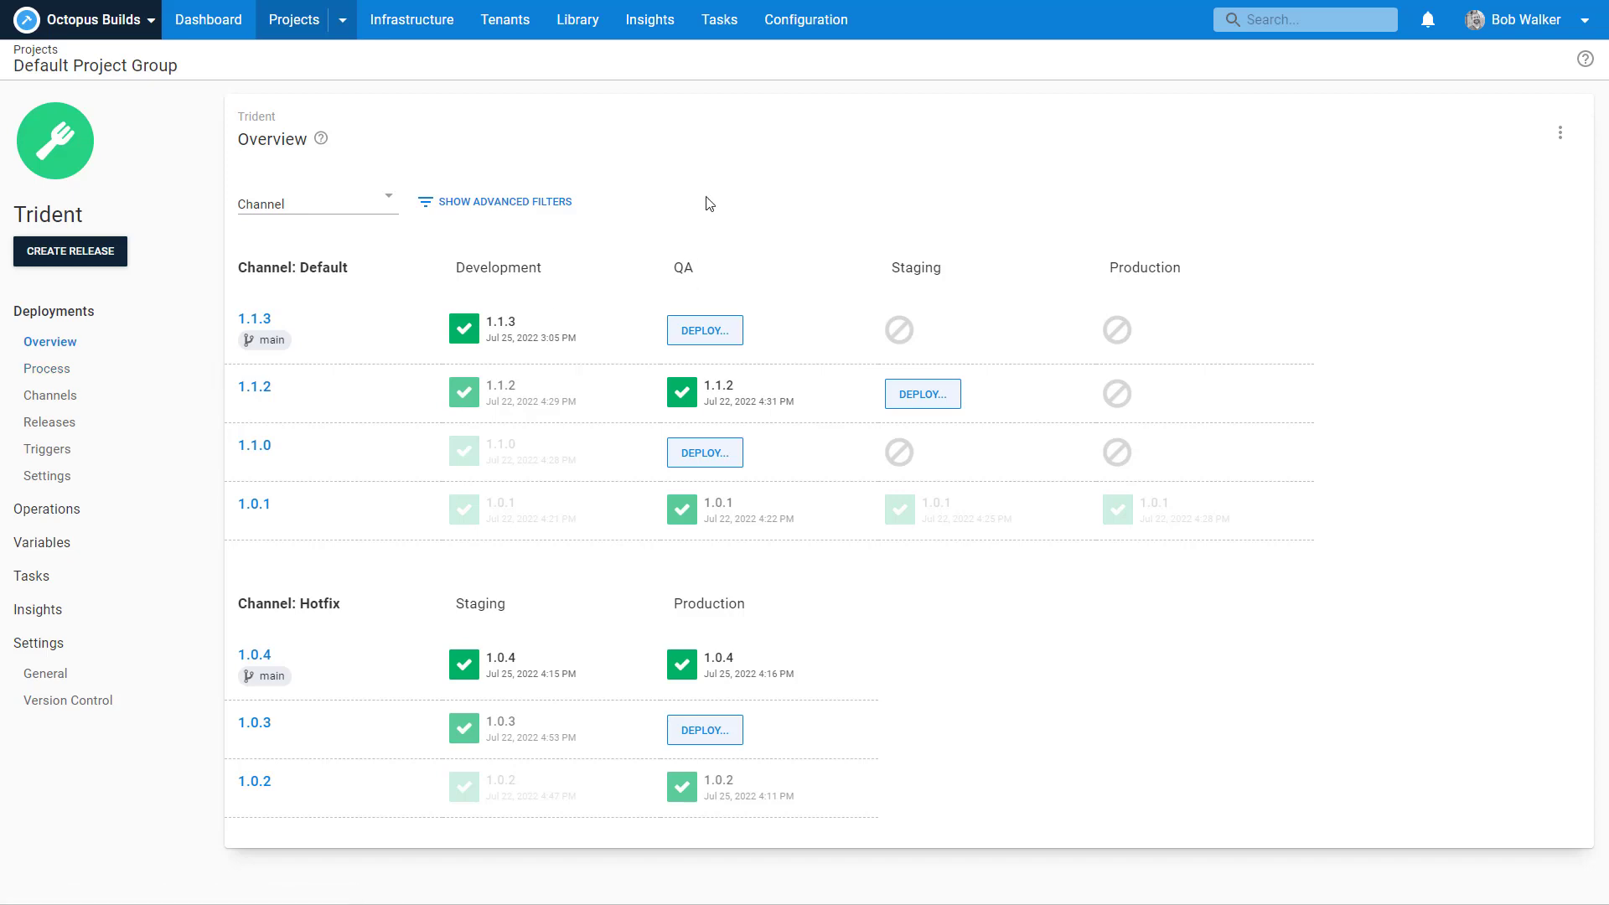
pyautogui.click(576, 35)
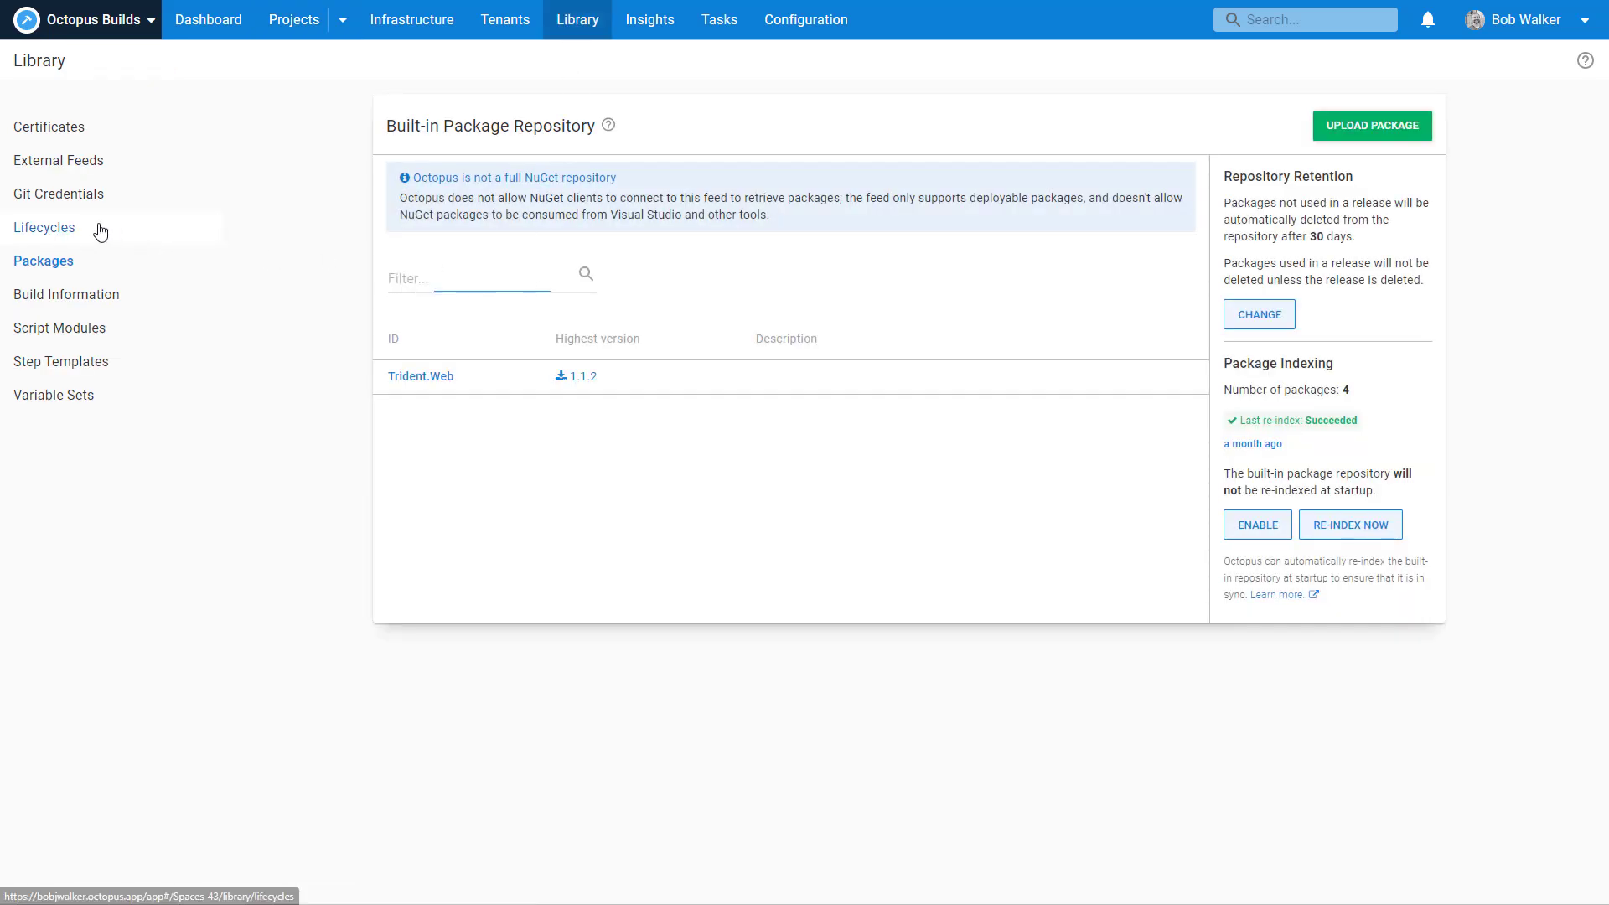
pyautogui.click(100, 231)
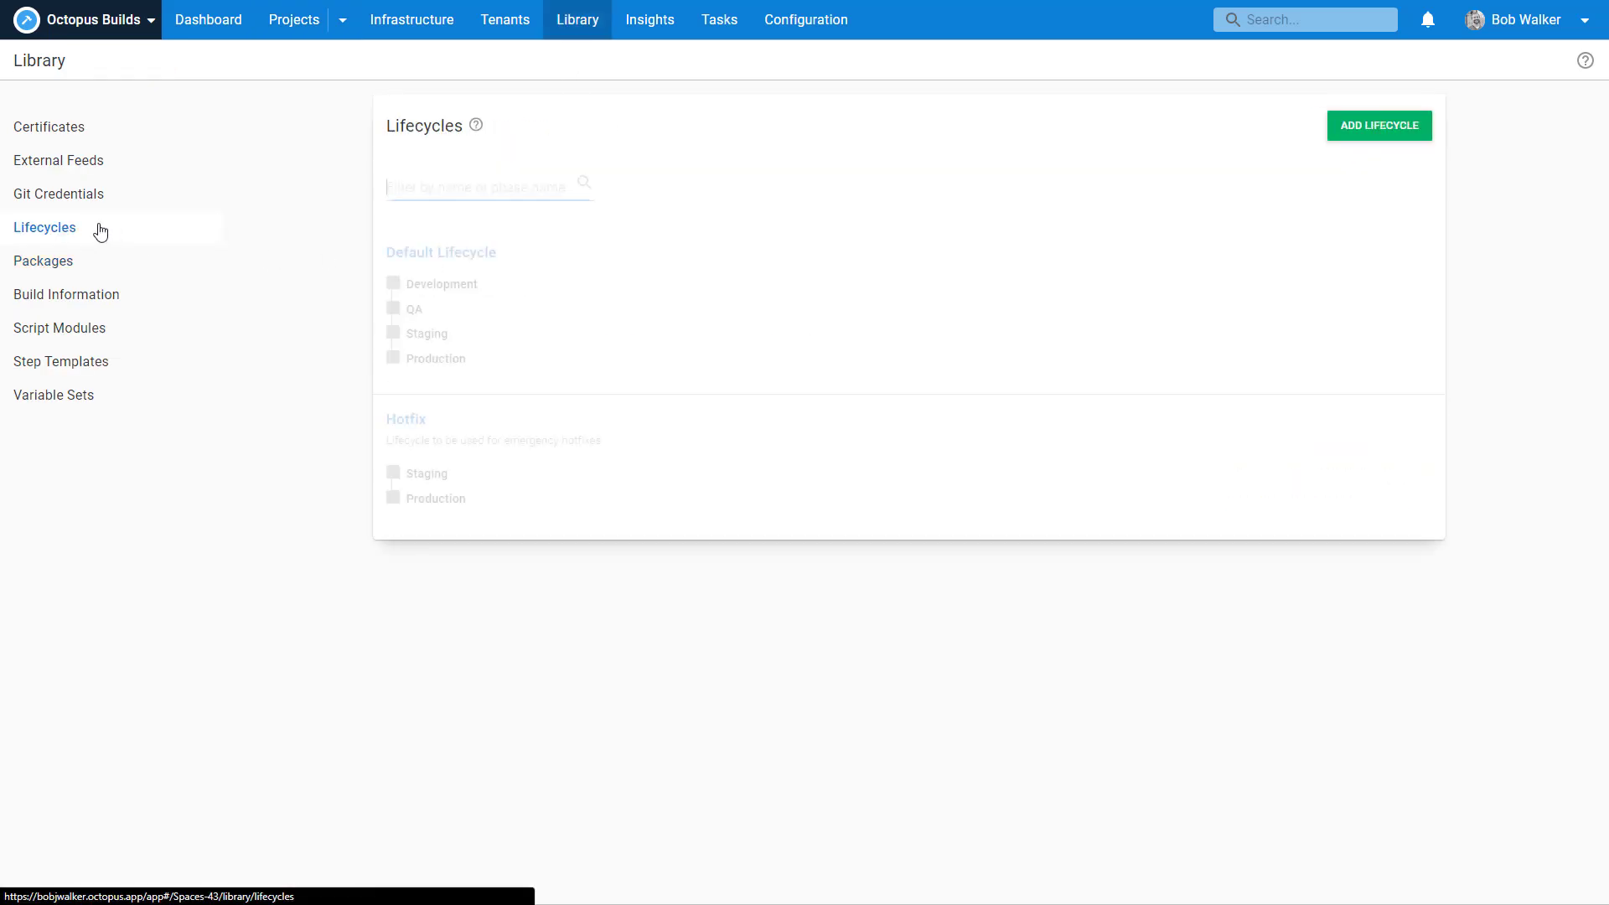
pyautogui.click(1347, 123)
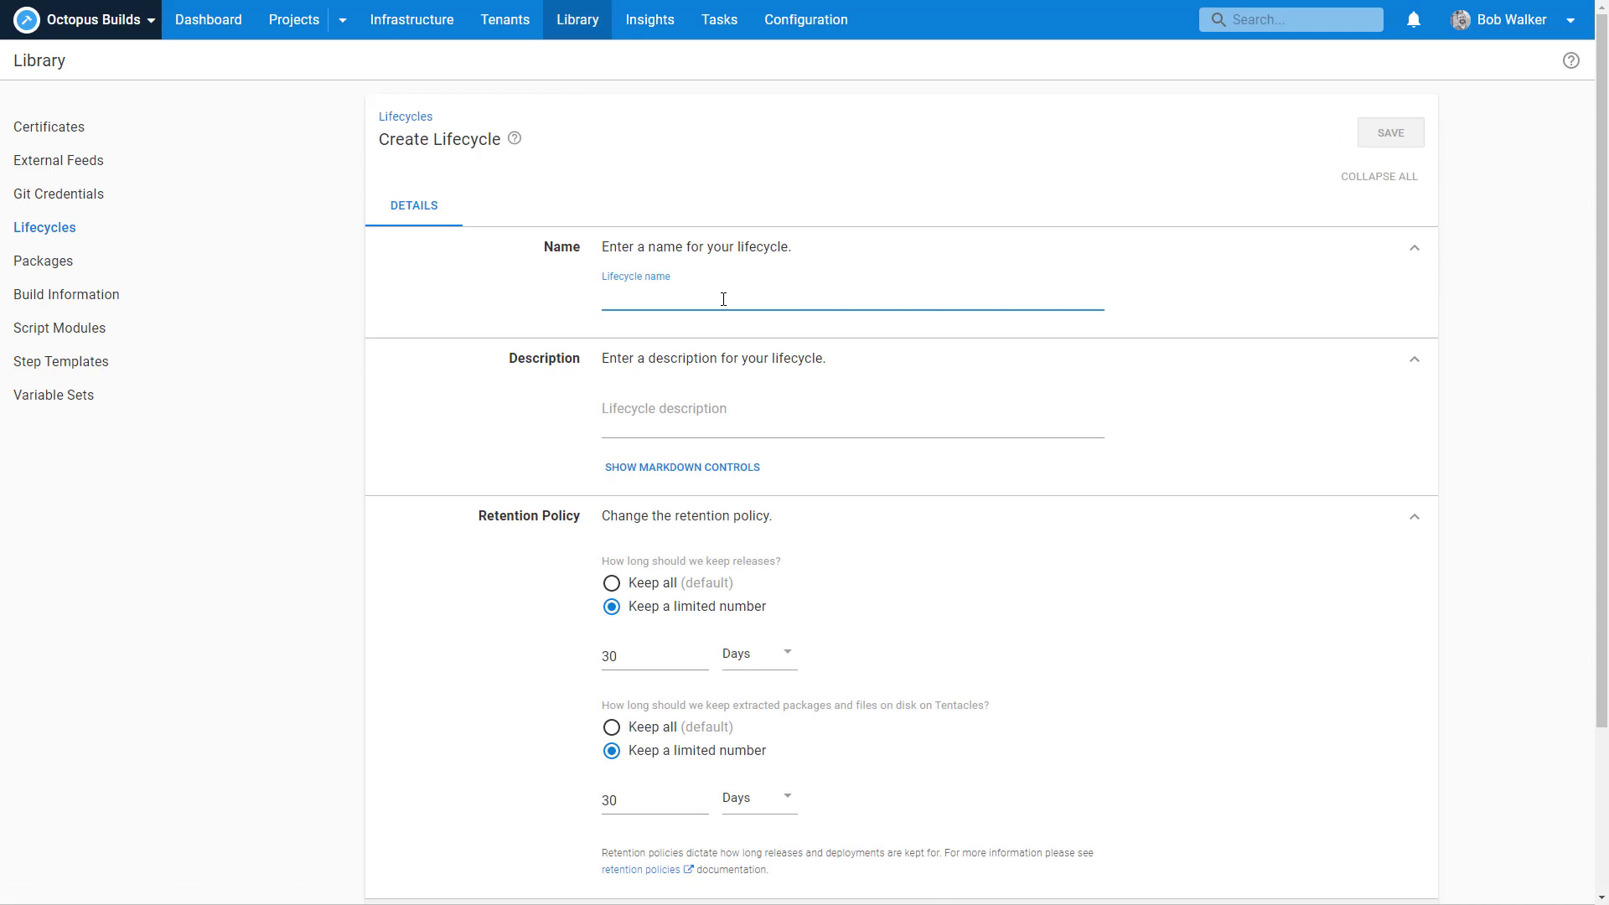
pyautogui.write('Dev-Test')
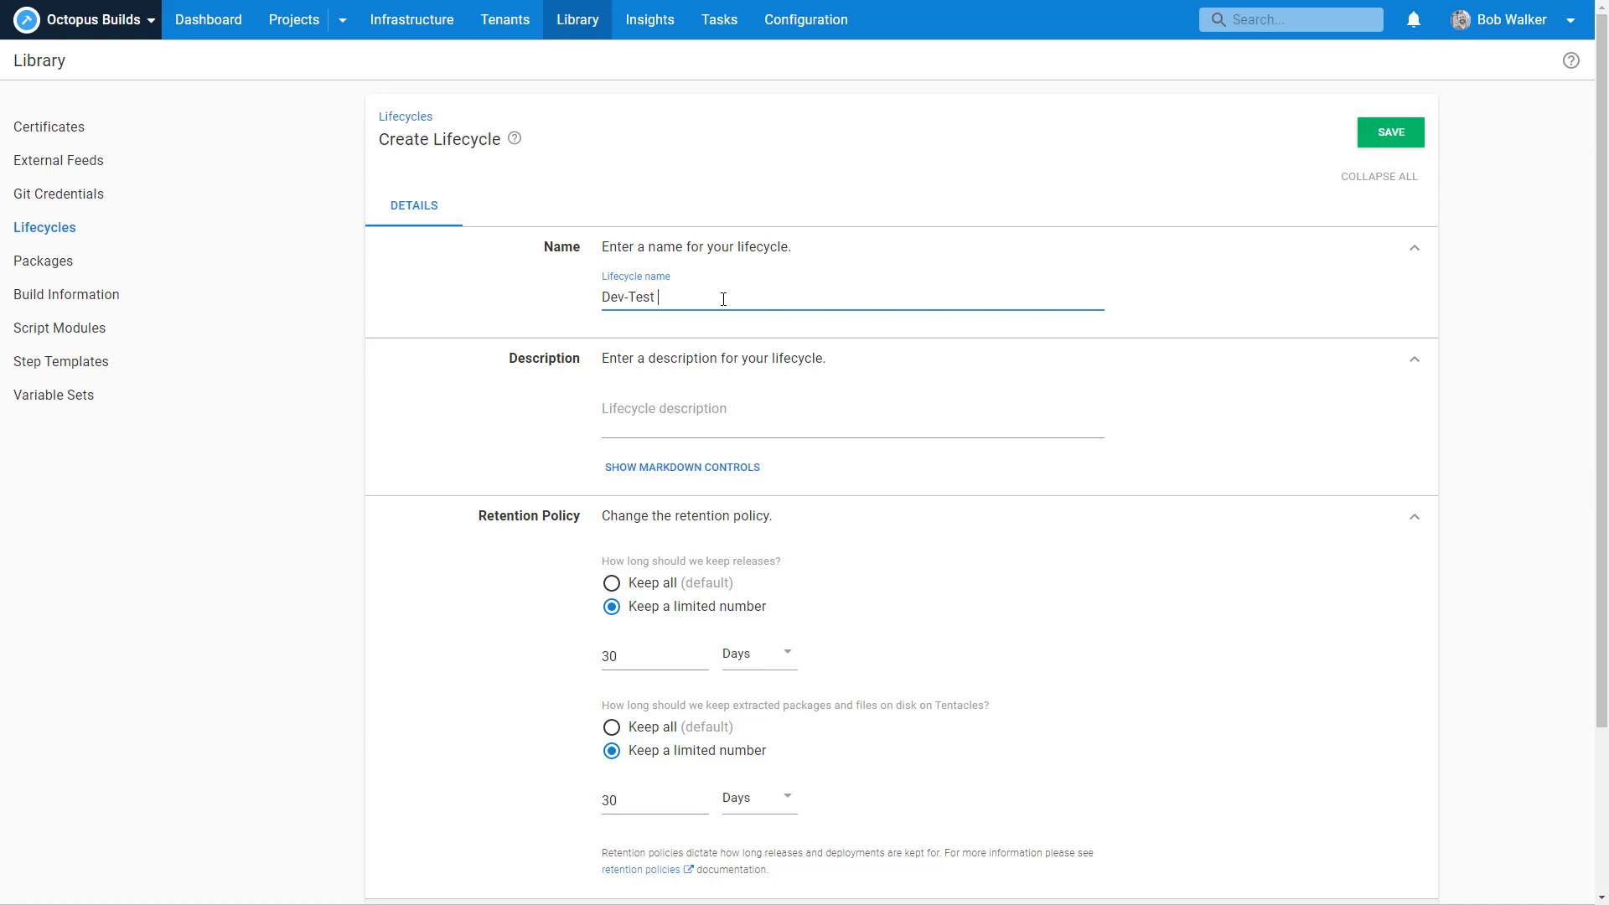
pyautogui.press('Tab')
pyautogui.press('Tab')
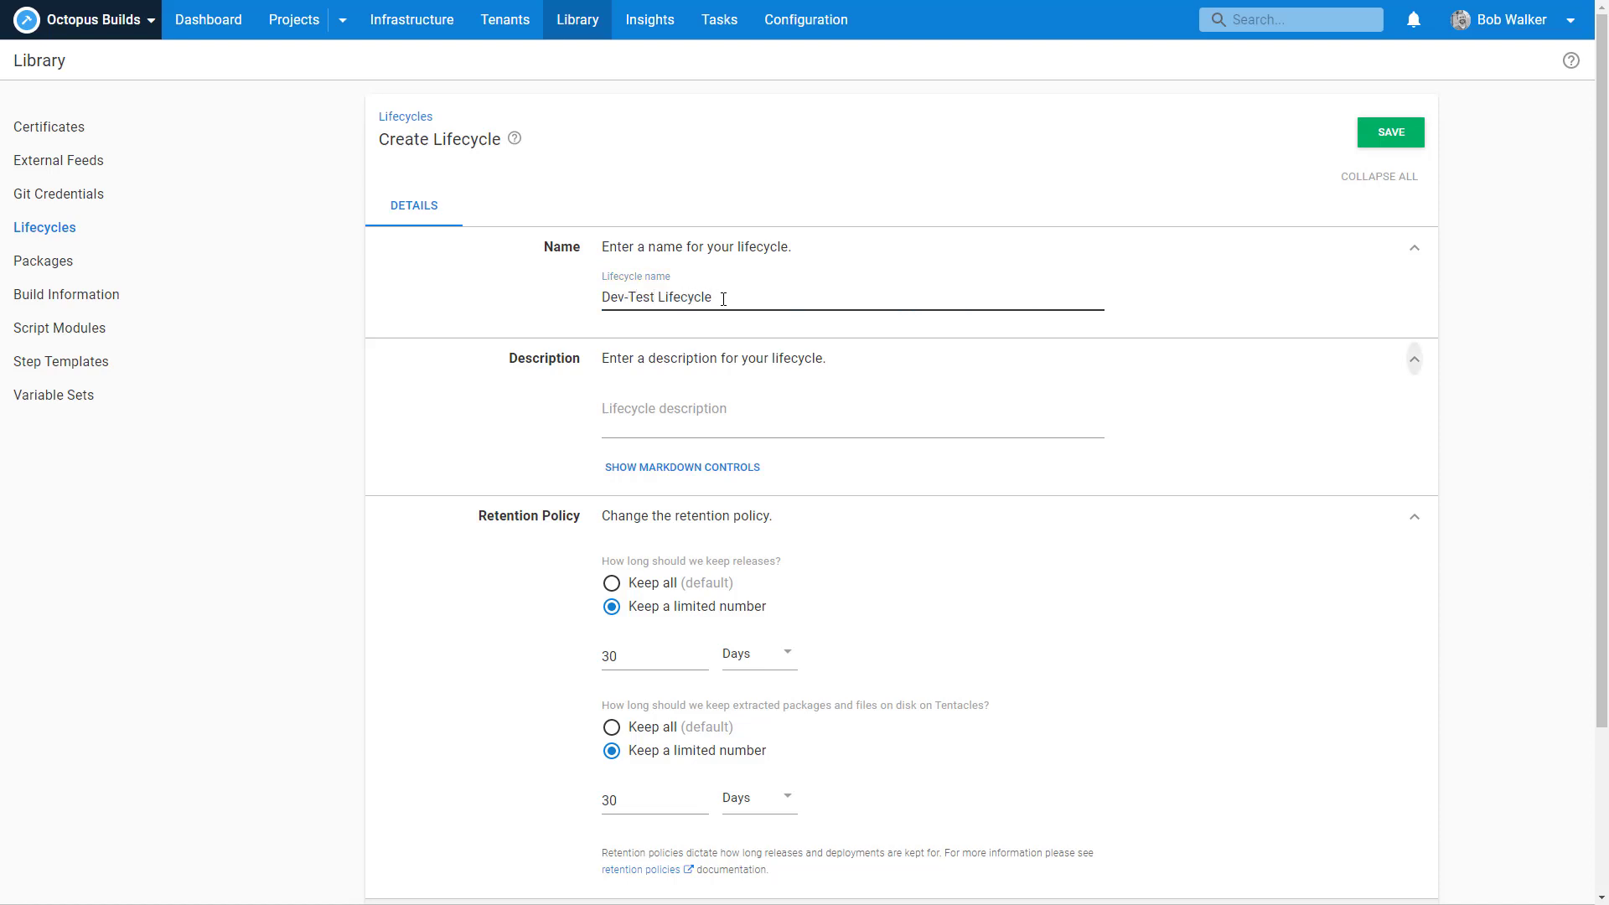
# Enter the lifecycle description "Lifecycle to use when you want to test out feature branches, it will not go out to production.".
pyautogui.write('Lifecycle t')
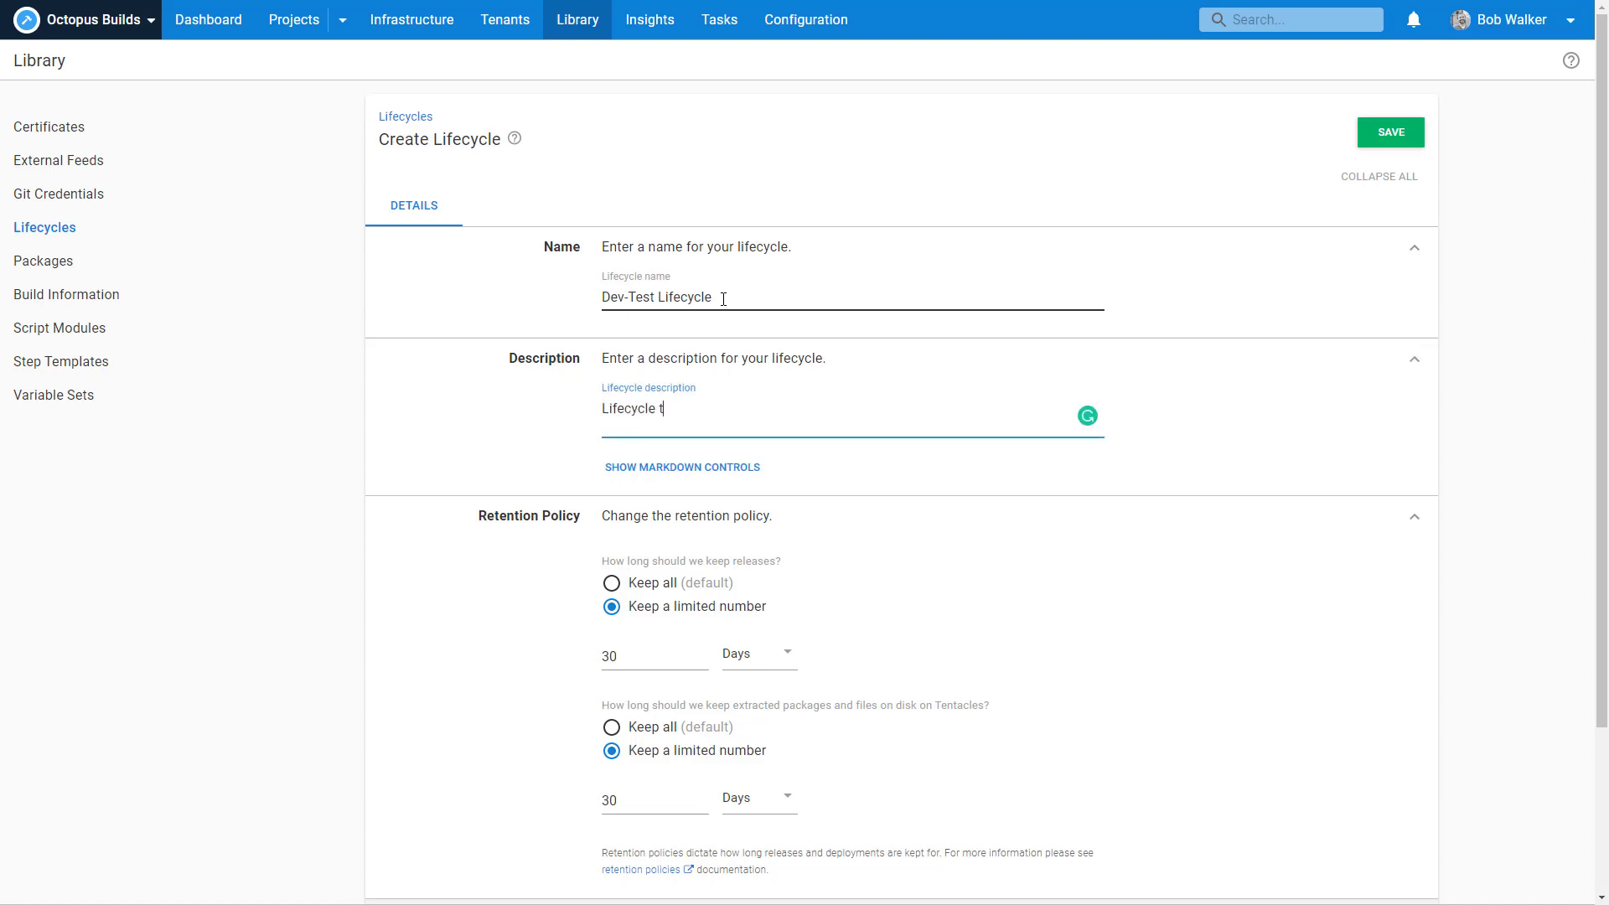
pyautogui.write('o use when you want to test o')
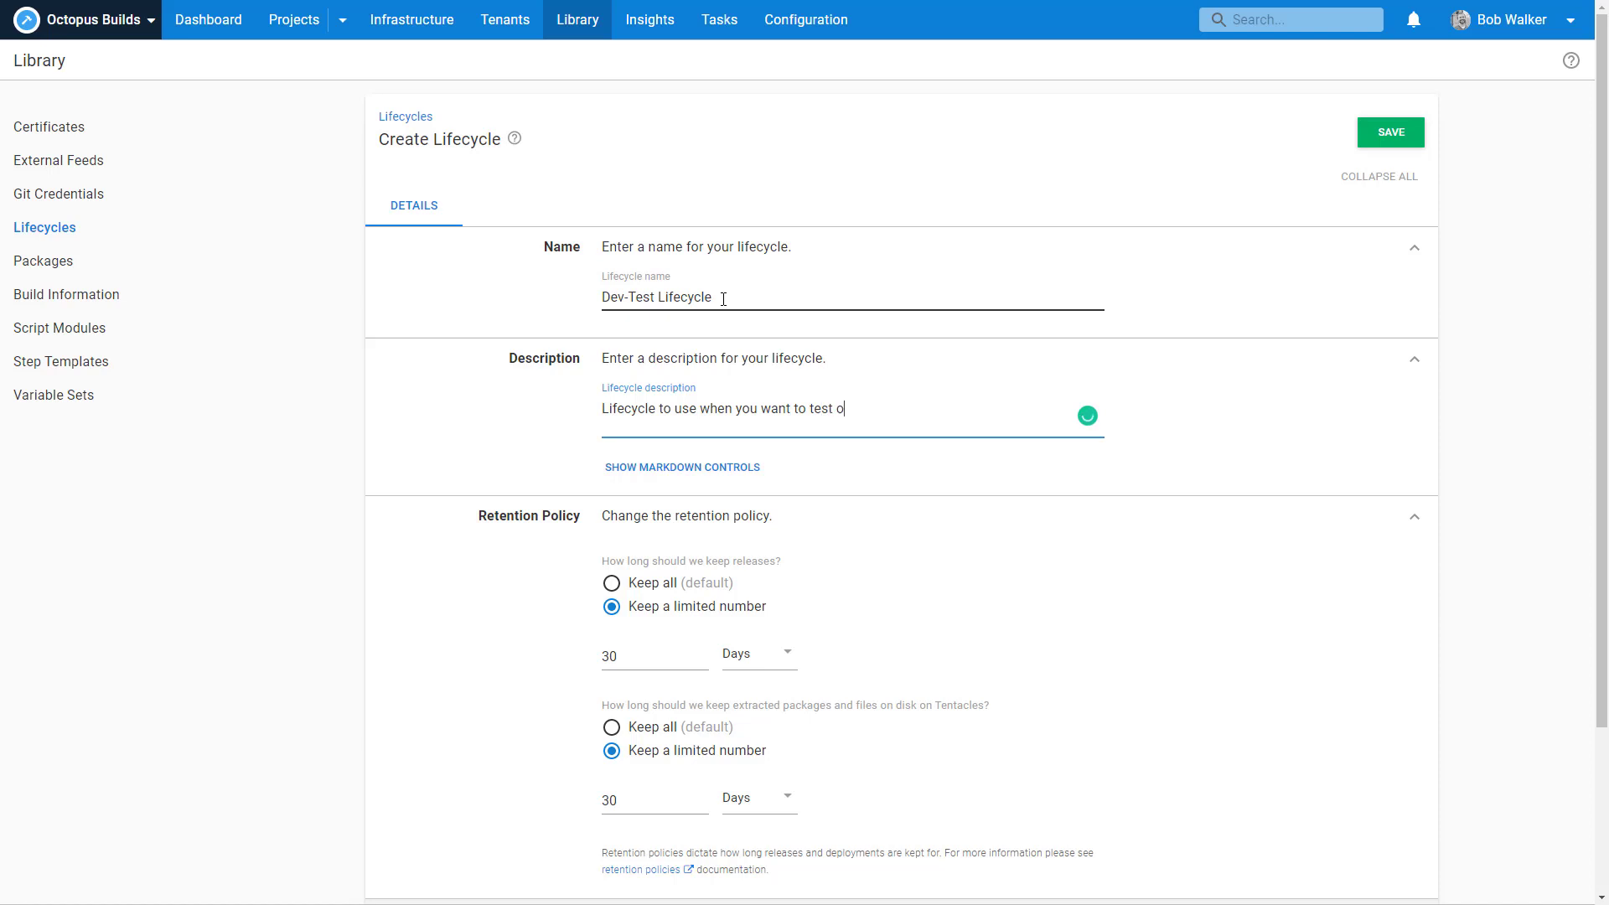
pyautogui.write('ut feature branches, it will not go ')
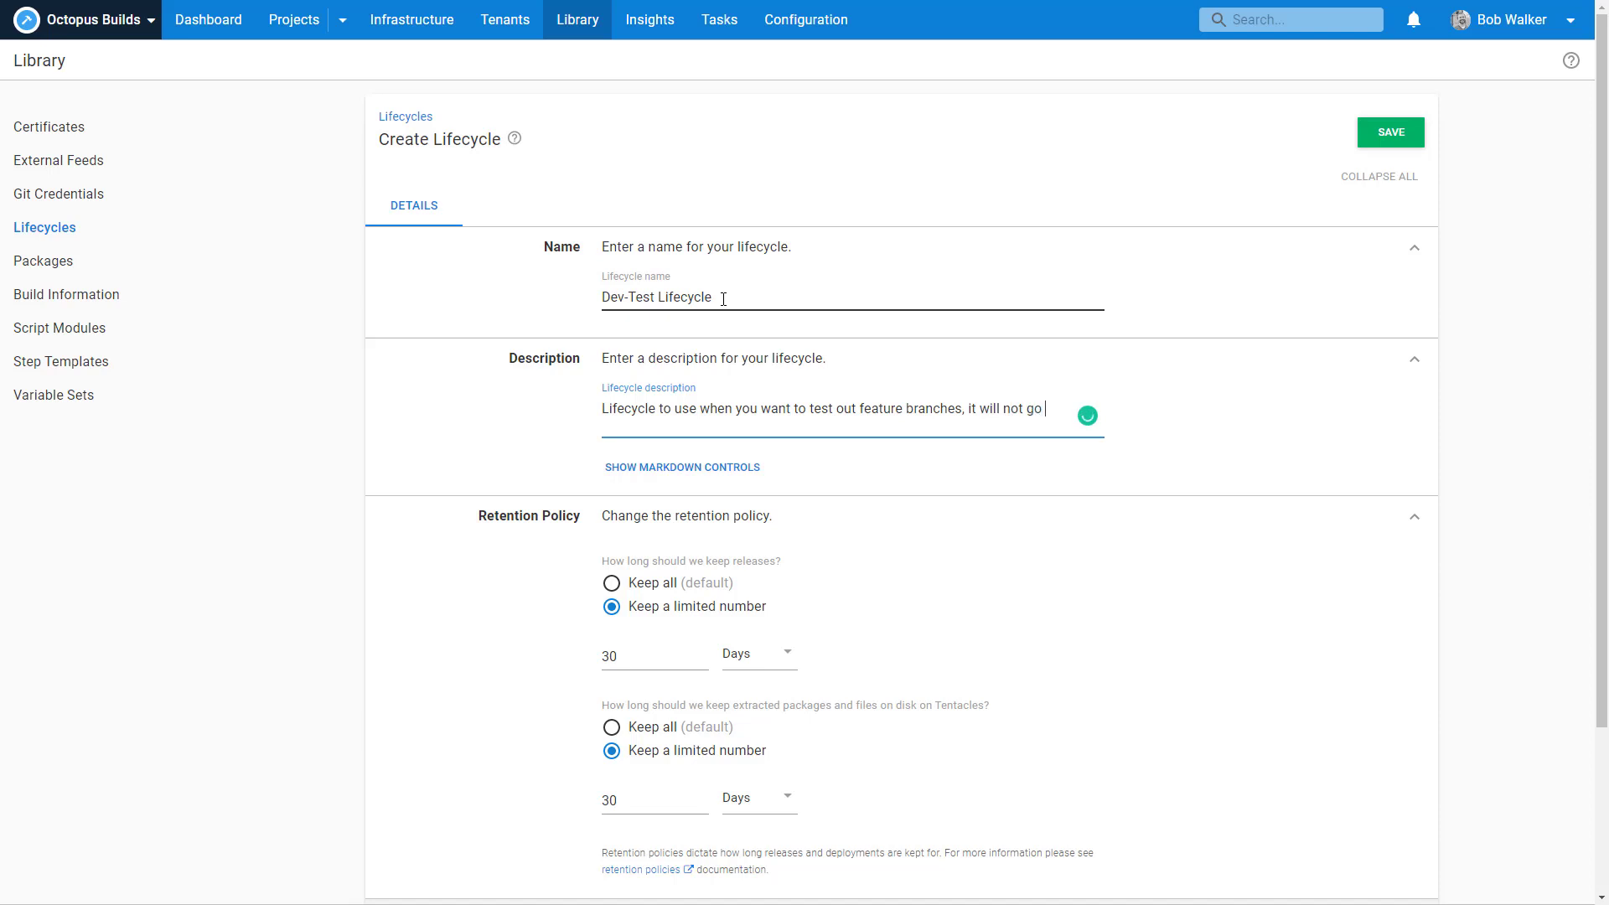
pyautogui.write('out to produc')
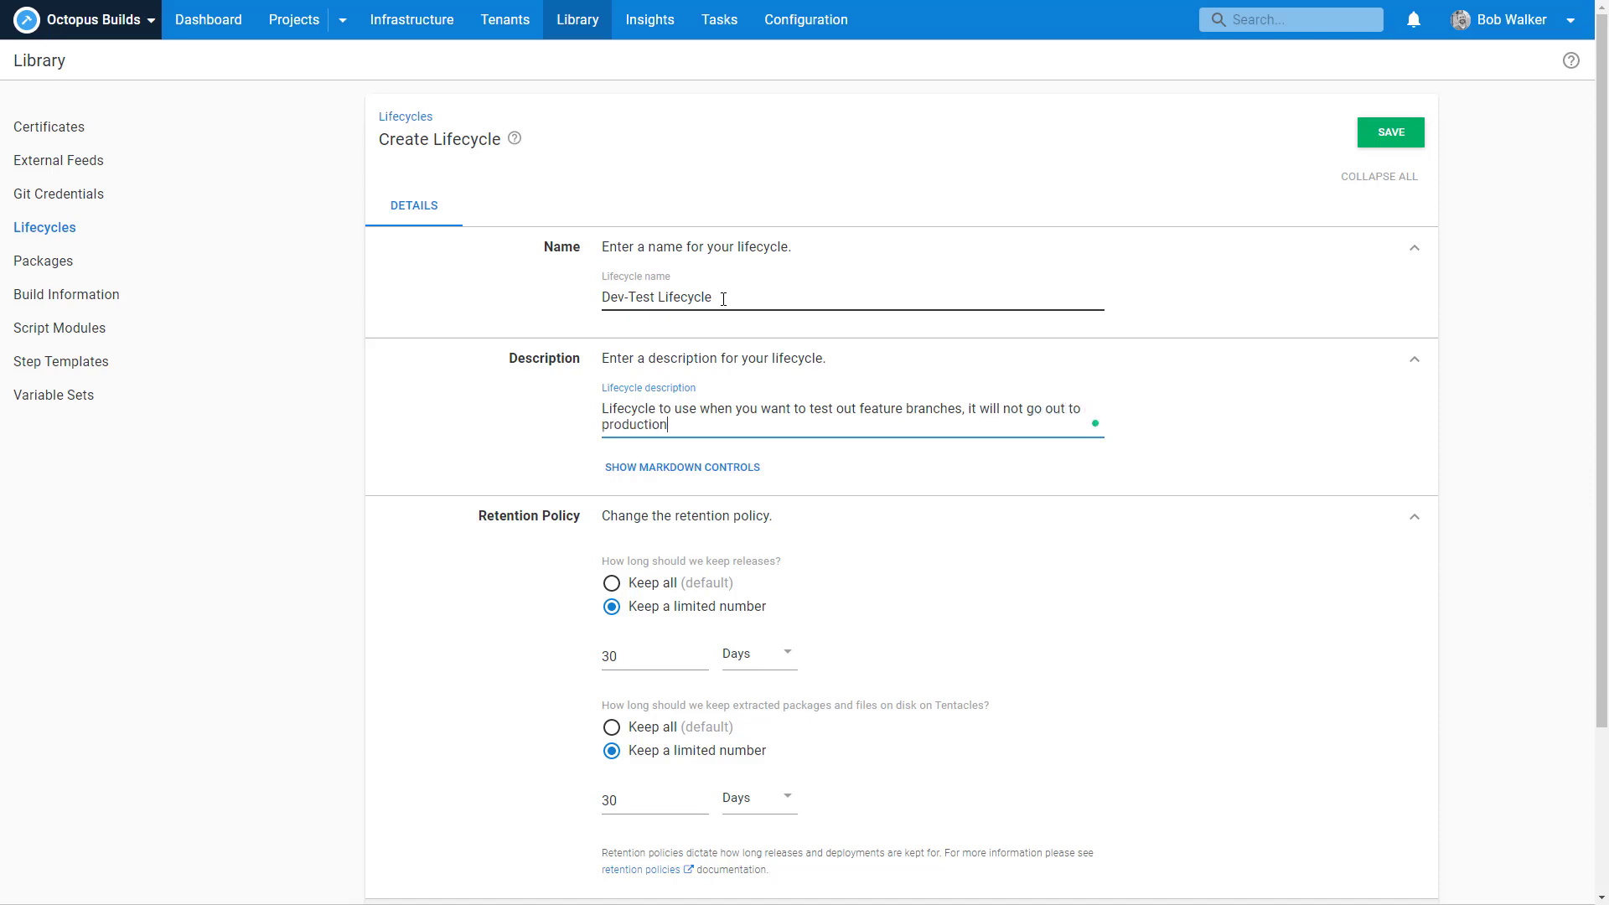
pyautogui.write('tion.')
# Add a first phase named Development to the lifecycle, containing the Development environment with manually queued deployments.
pyautogui.scroll(-3, 1115, 581)
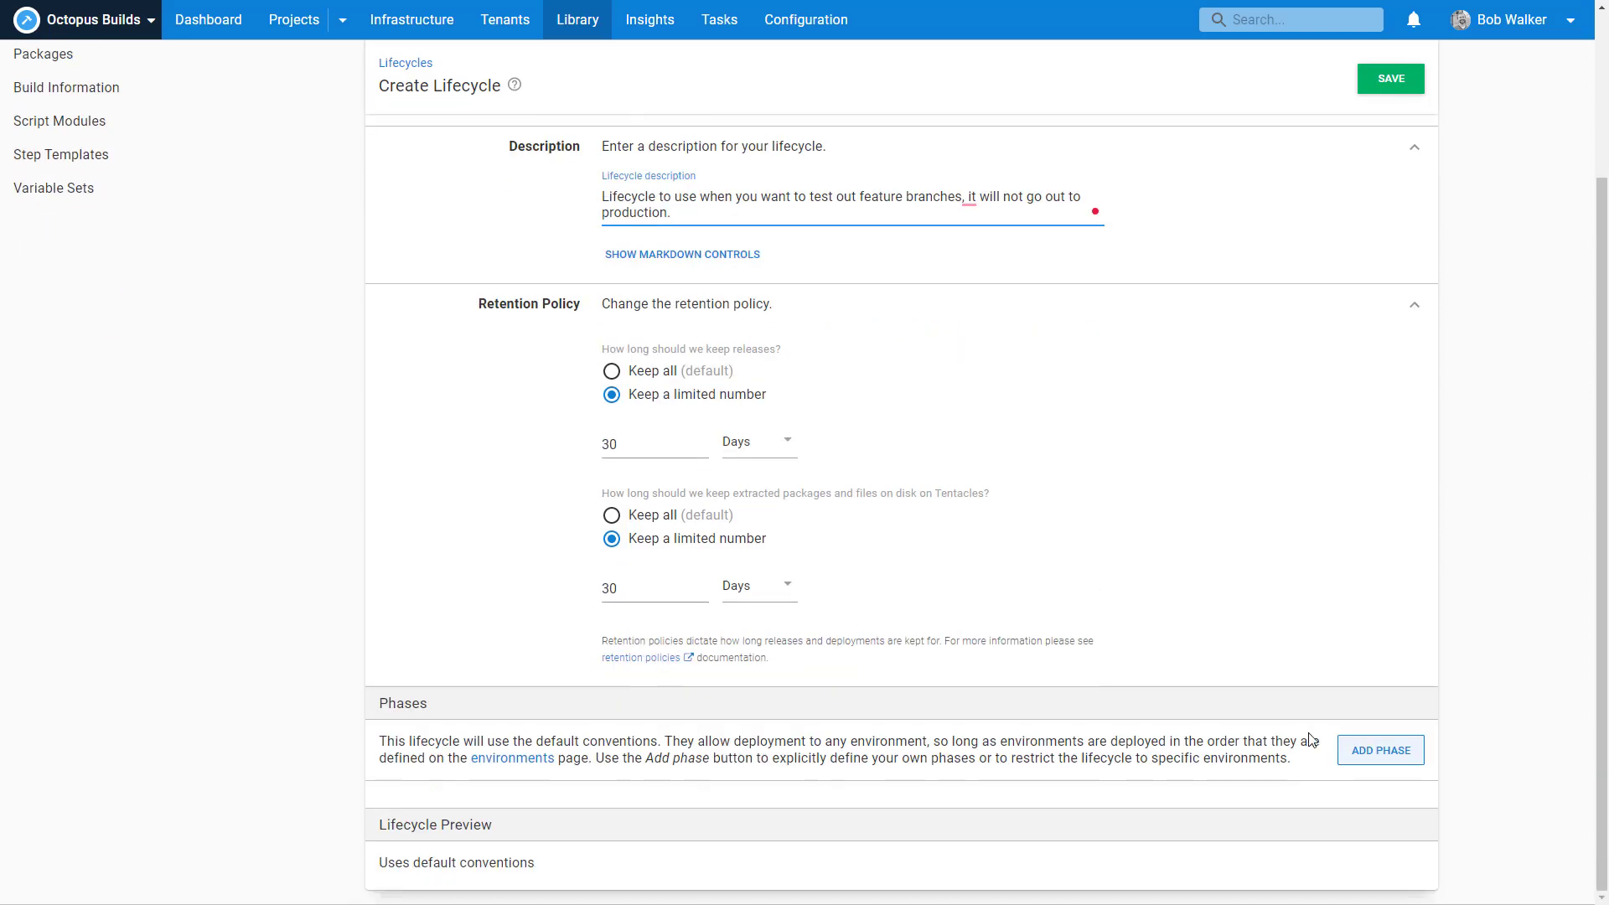
pyautogui.click(1380, 751)
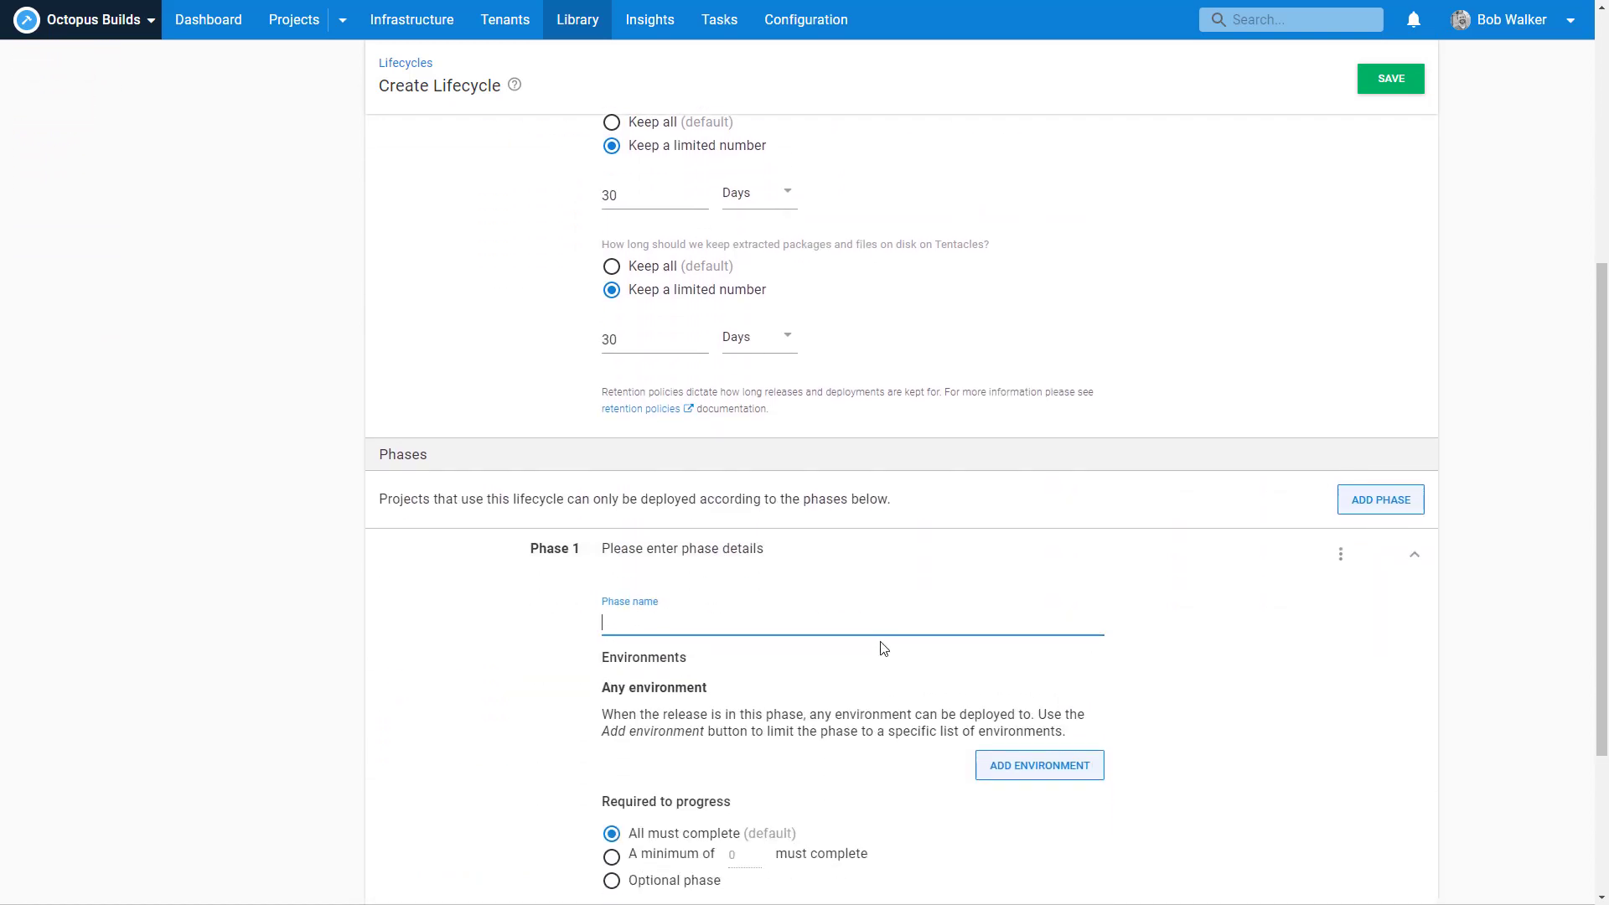
pyautogui.write('Development')
pyautogui.click(1066, 764)
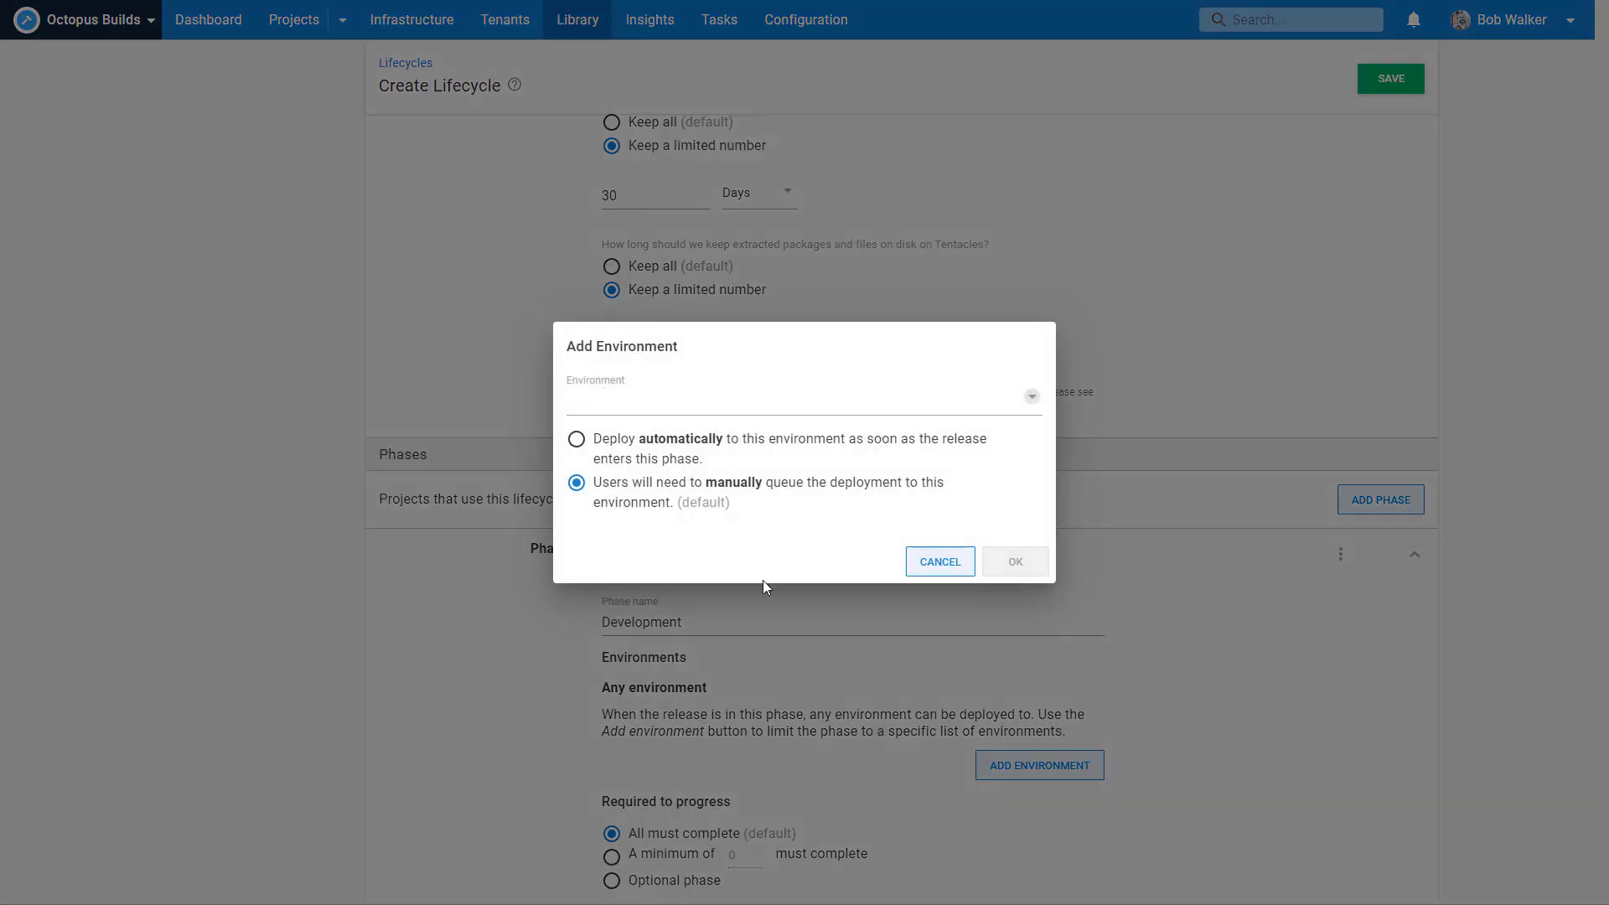
pyautogui.click(701, 403)
pyautogui.click(637, 452)
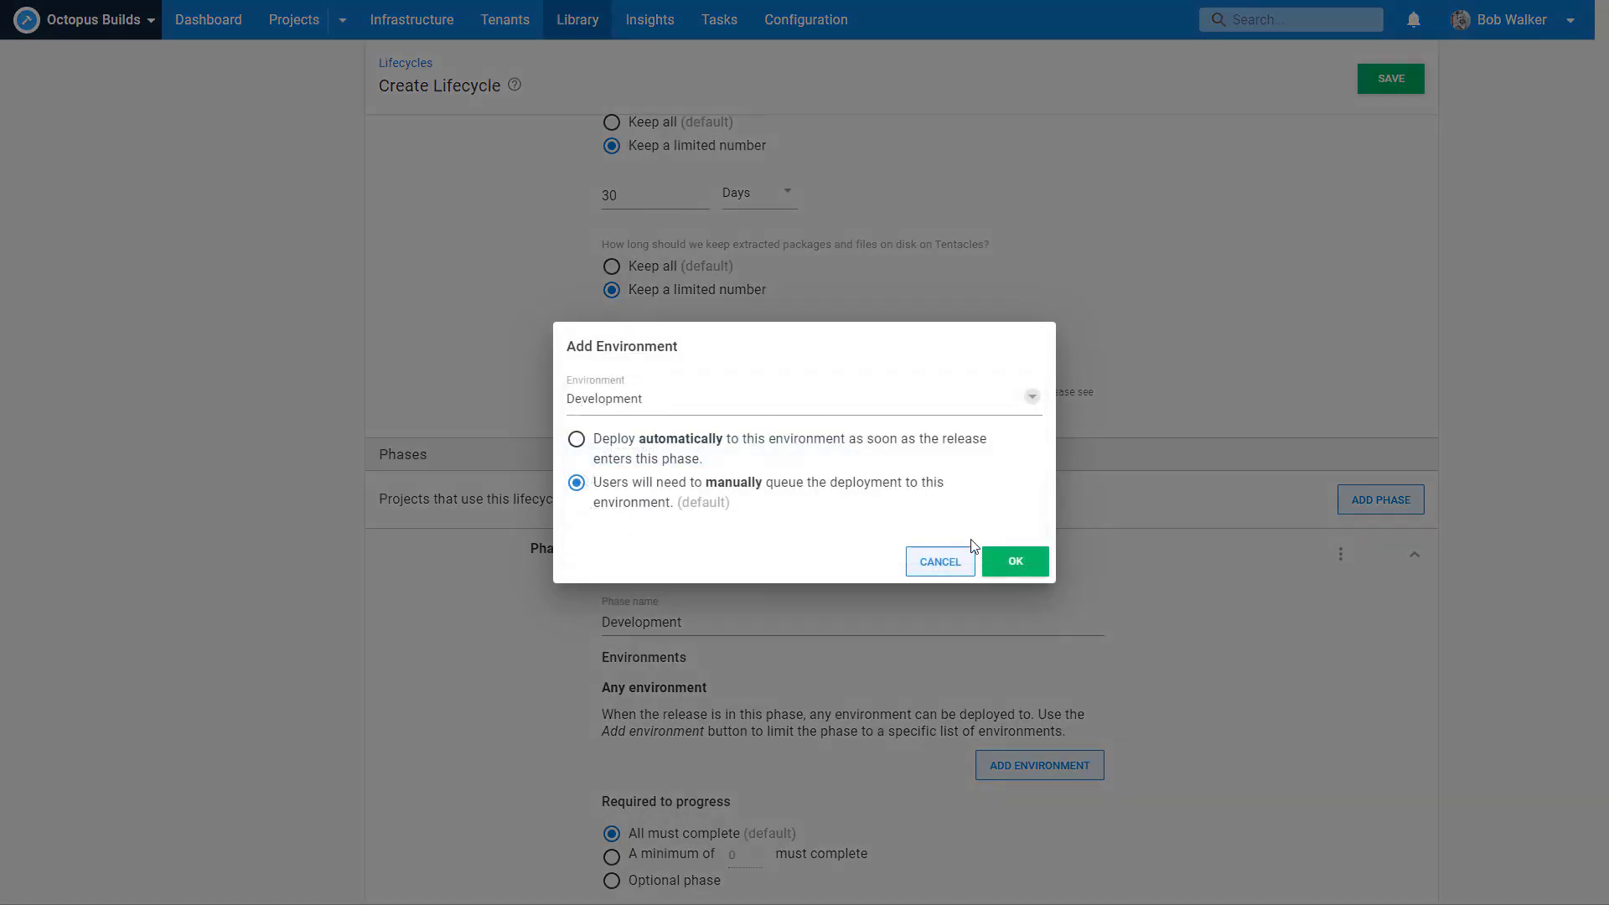
pyautogui.click(1016, 561)
# Add a second phase named QA containing the QA environment, and save the lifecycle.
pyautogui.click(1381, 501)
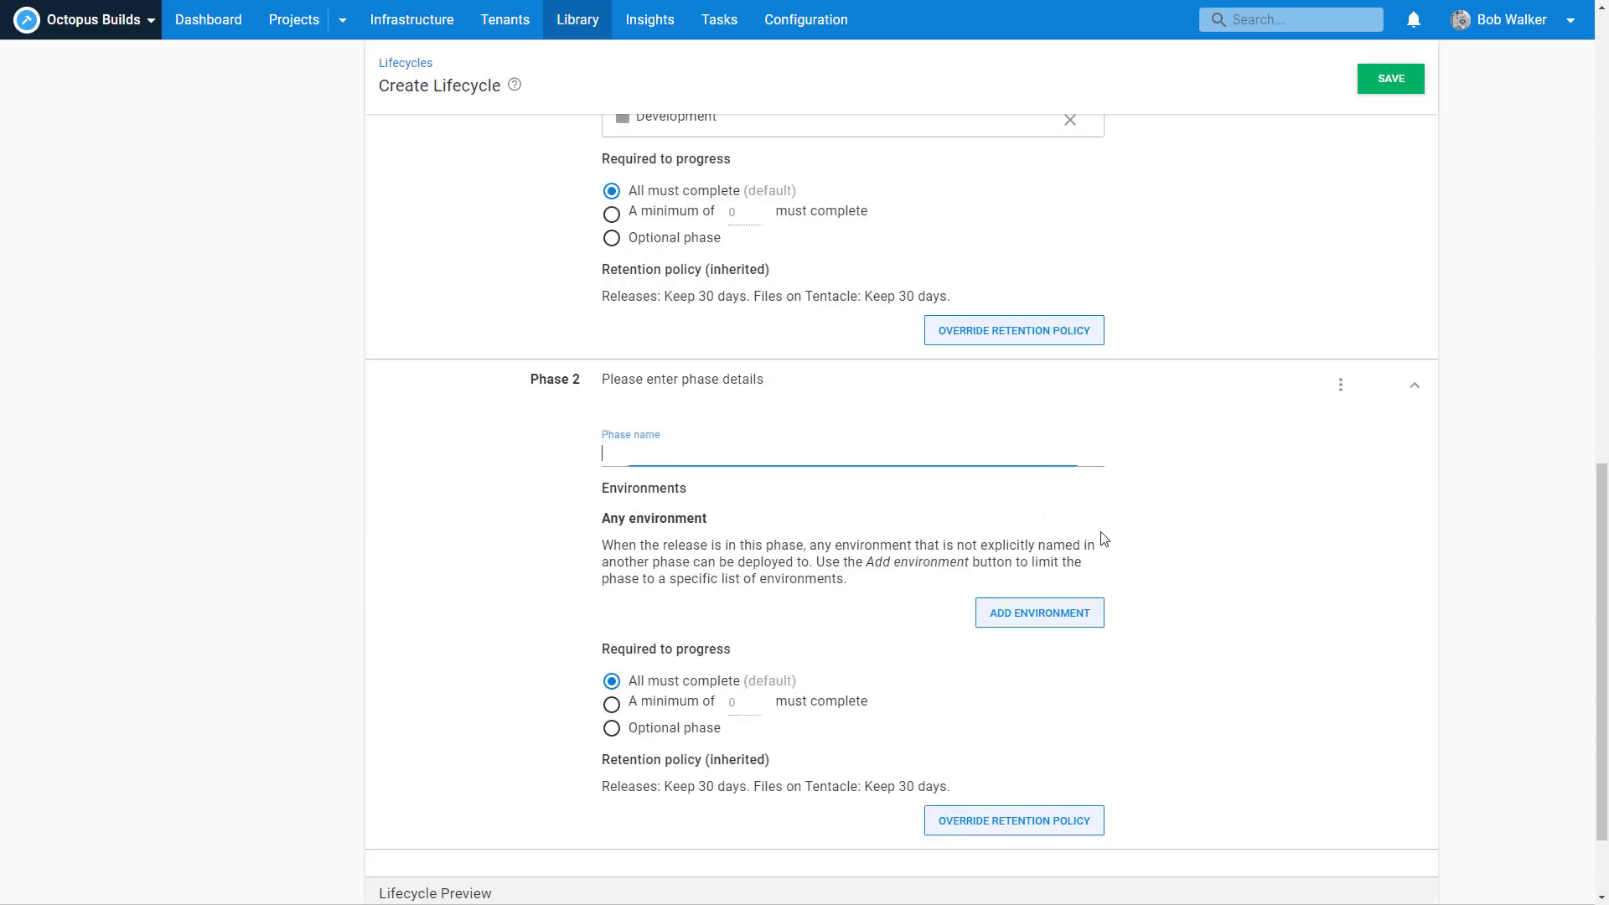
pyautogui.write('QA')
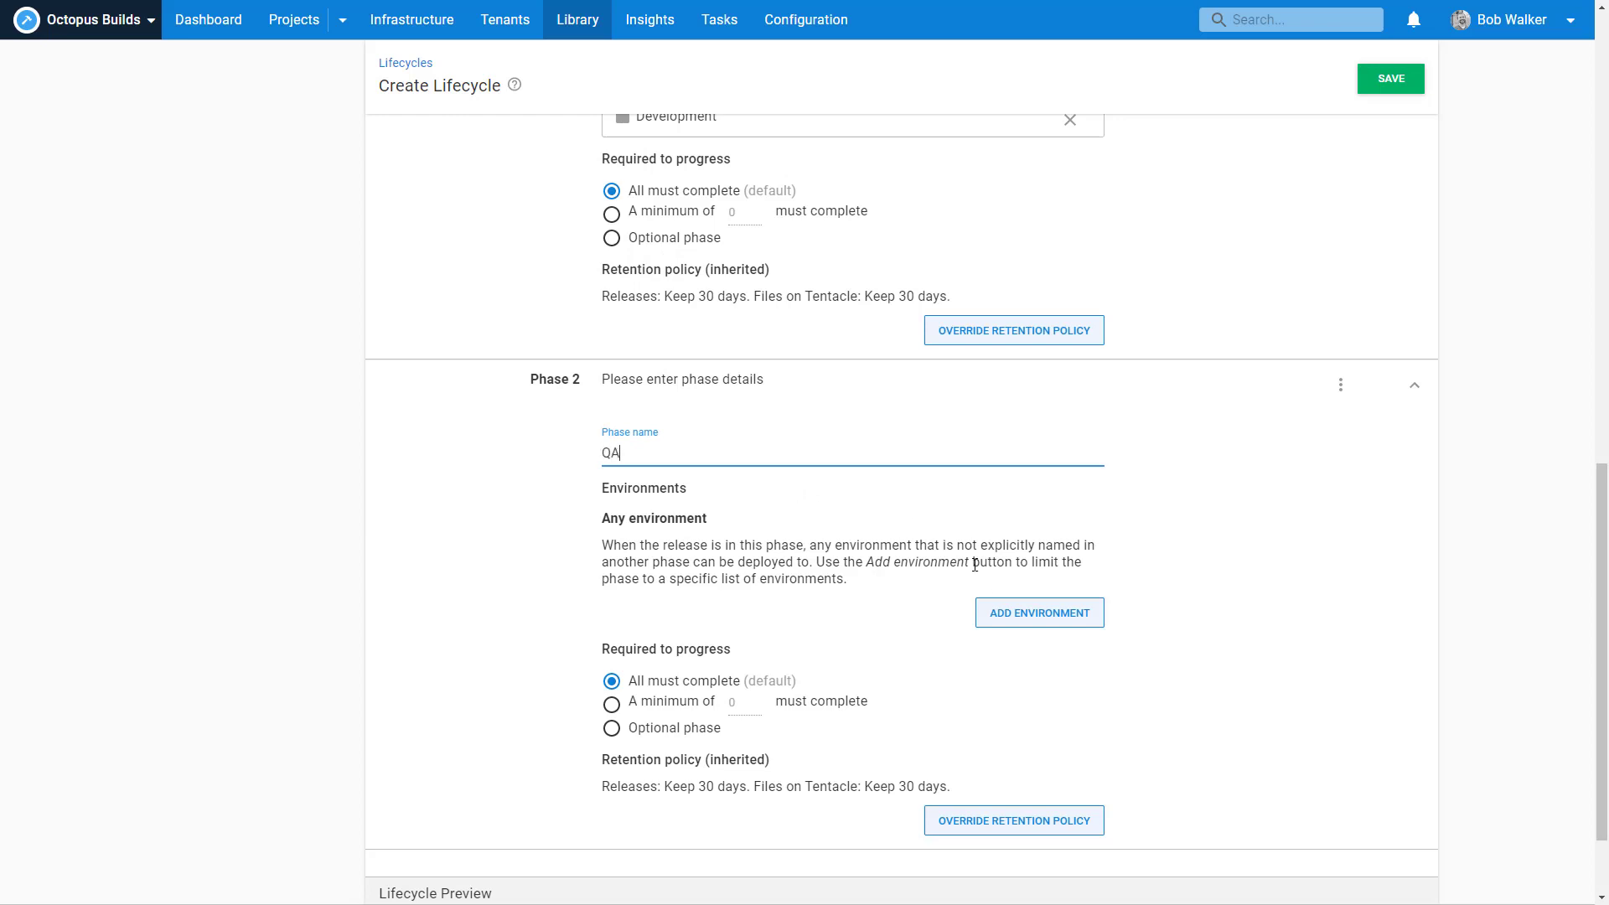
pyautogui.click(1033, 613)
pyautogui.click(653, 401)
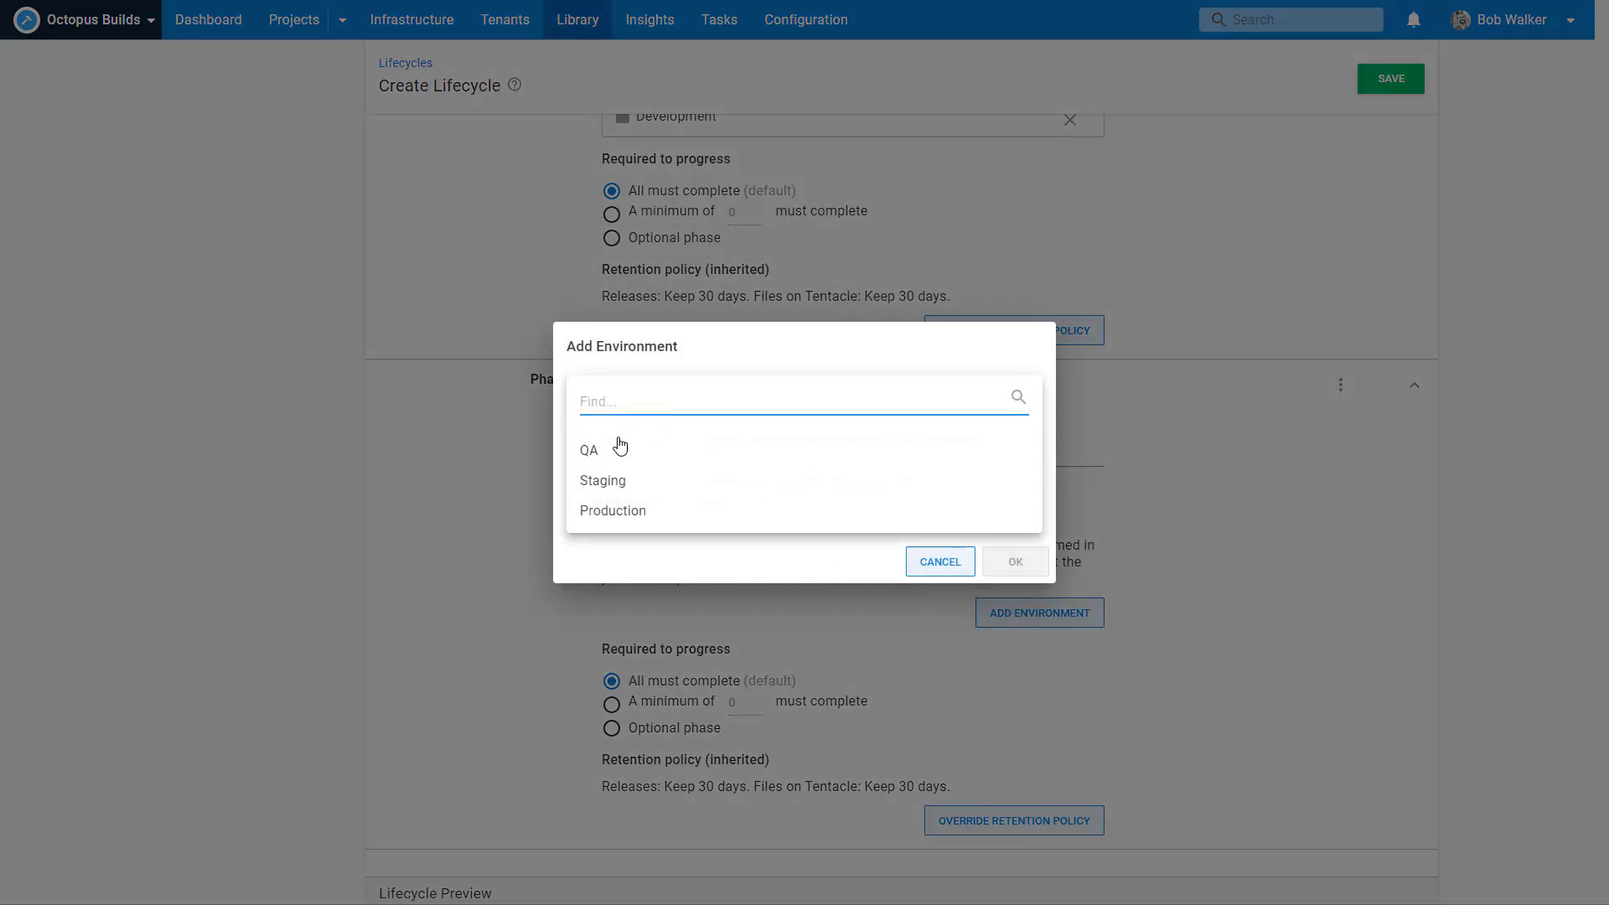
pyautogui.click(617, 445)
pyautogui.click(1022, 560)
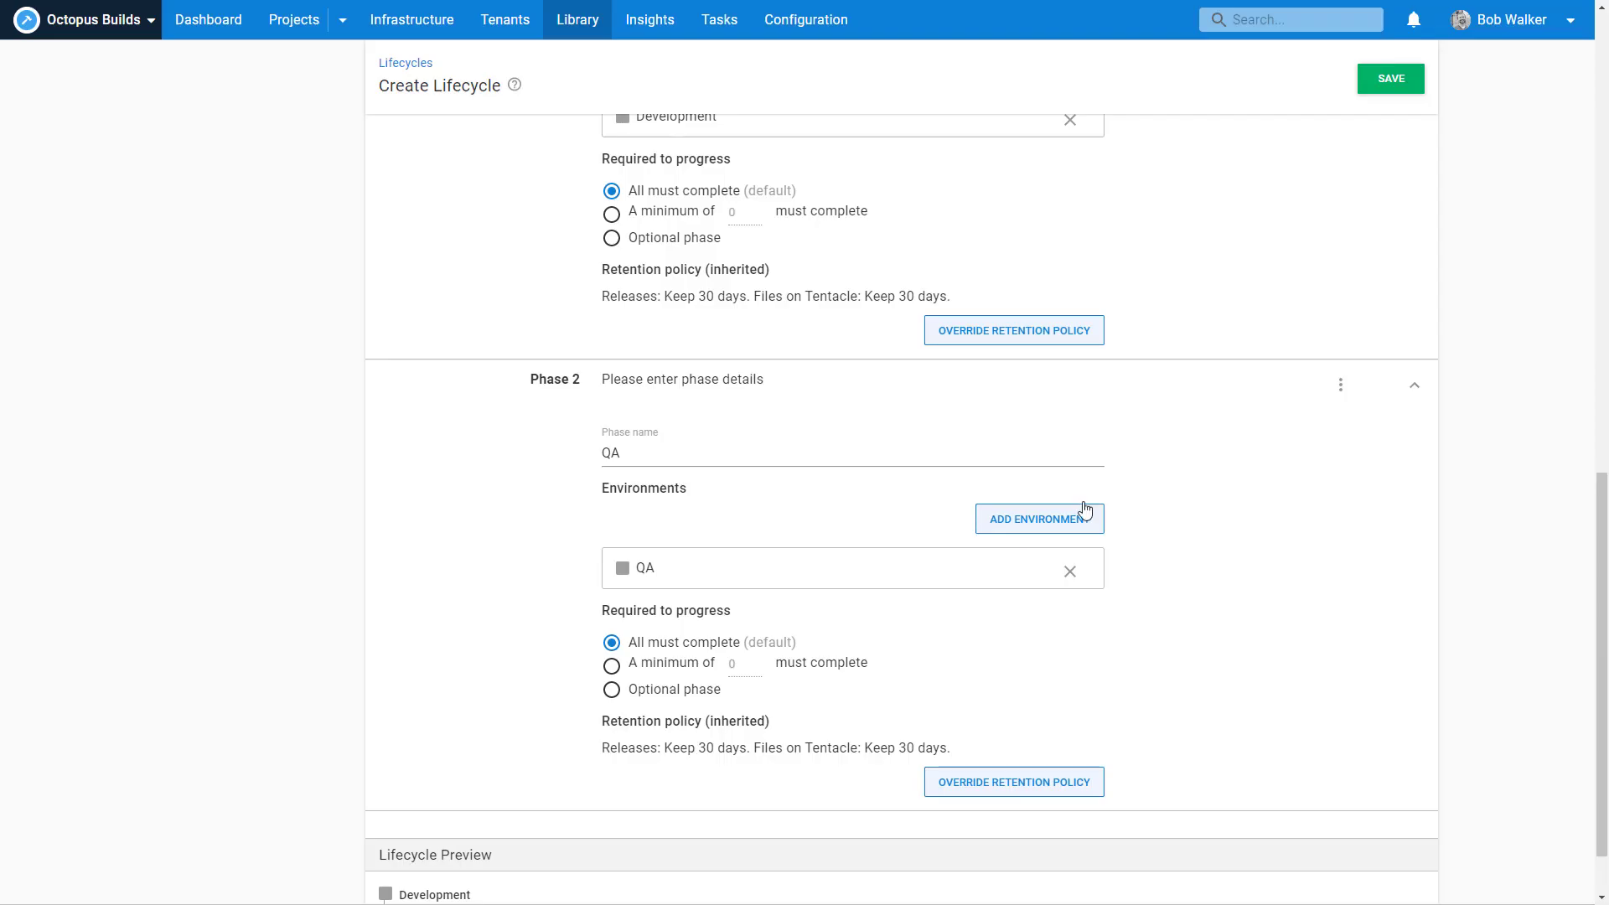
pyautogui.click(1391, 82)
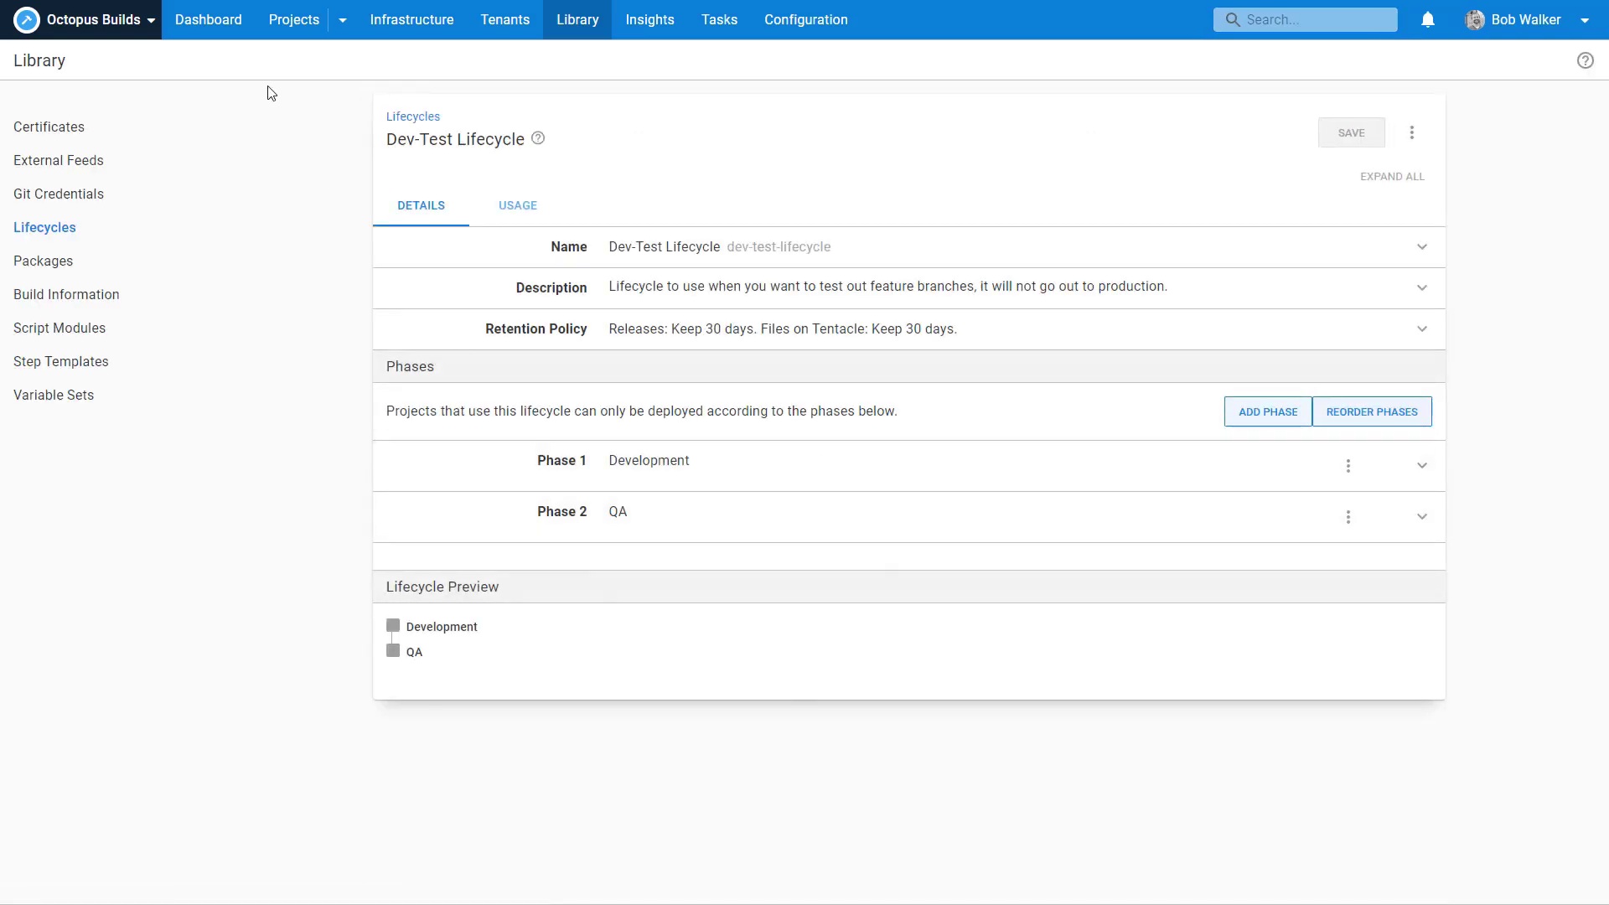
# Start a new channel in the Trident project and name it Dev - QA.
pyautogui.click(200, 17)
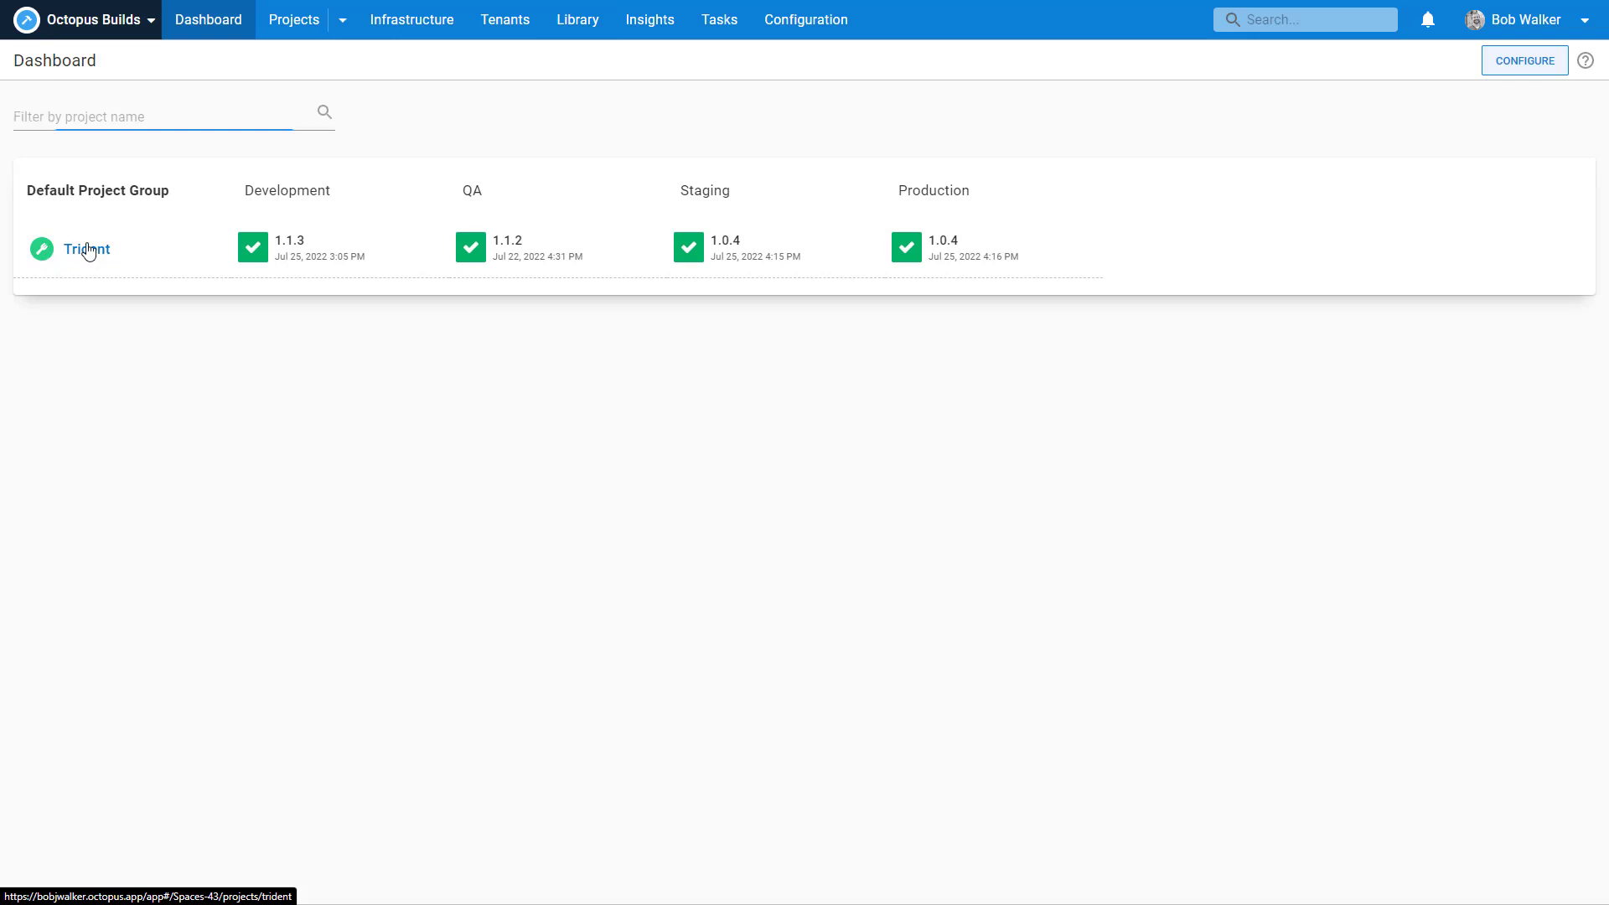
pyautogui.click(84, 250)
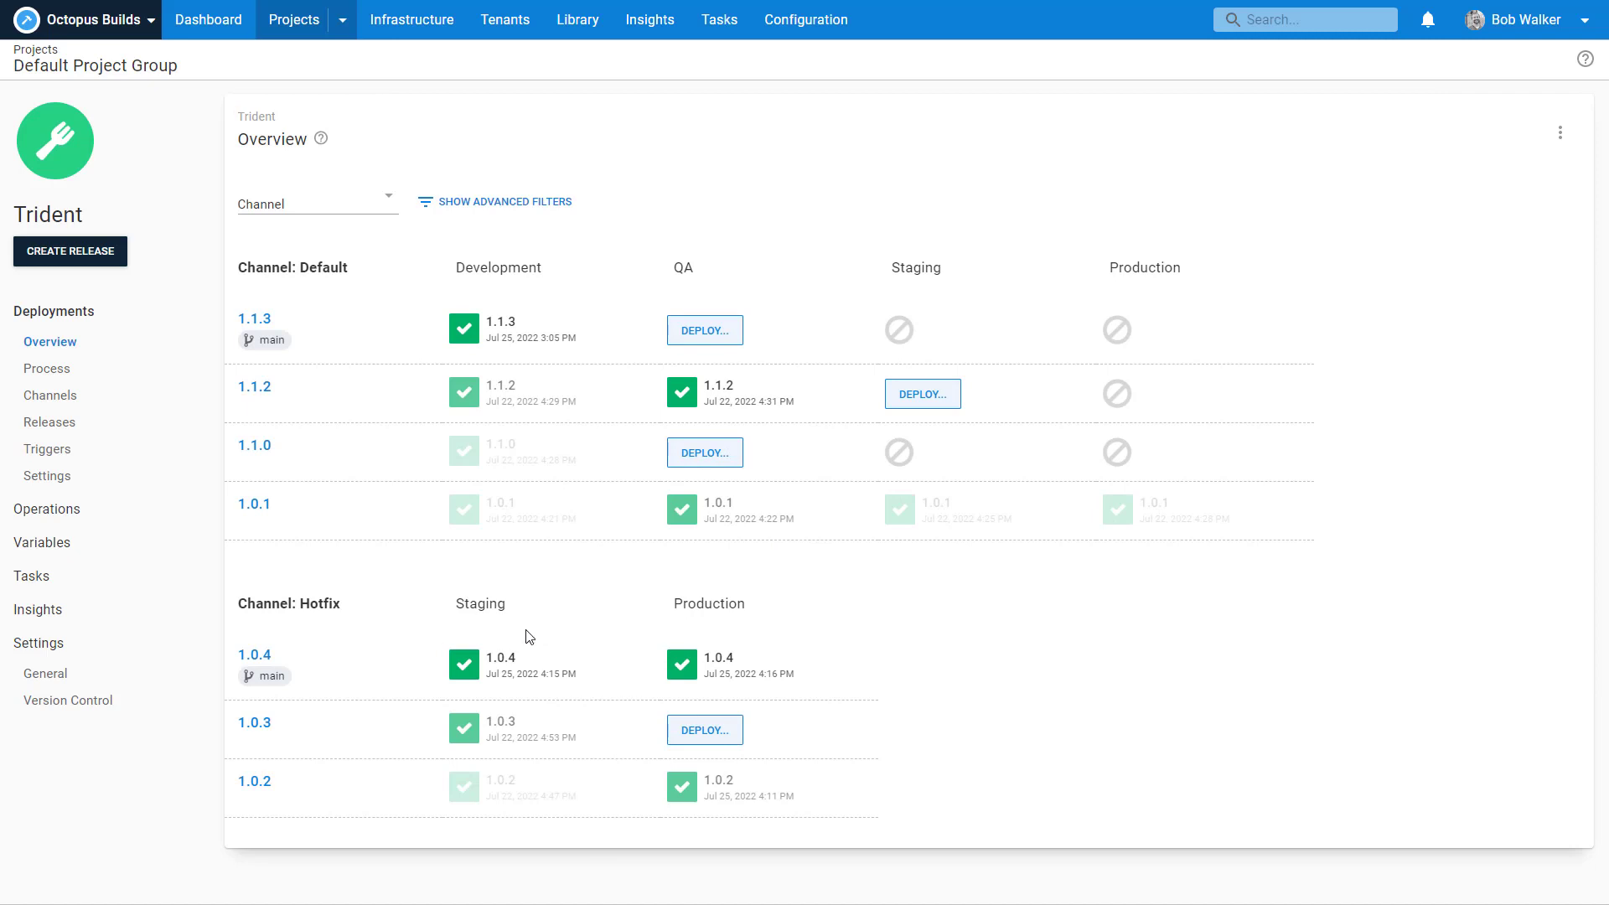
pyautogui.click(78, 409)
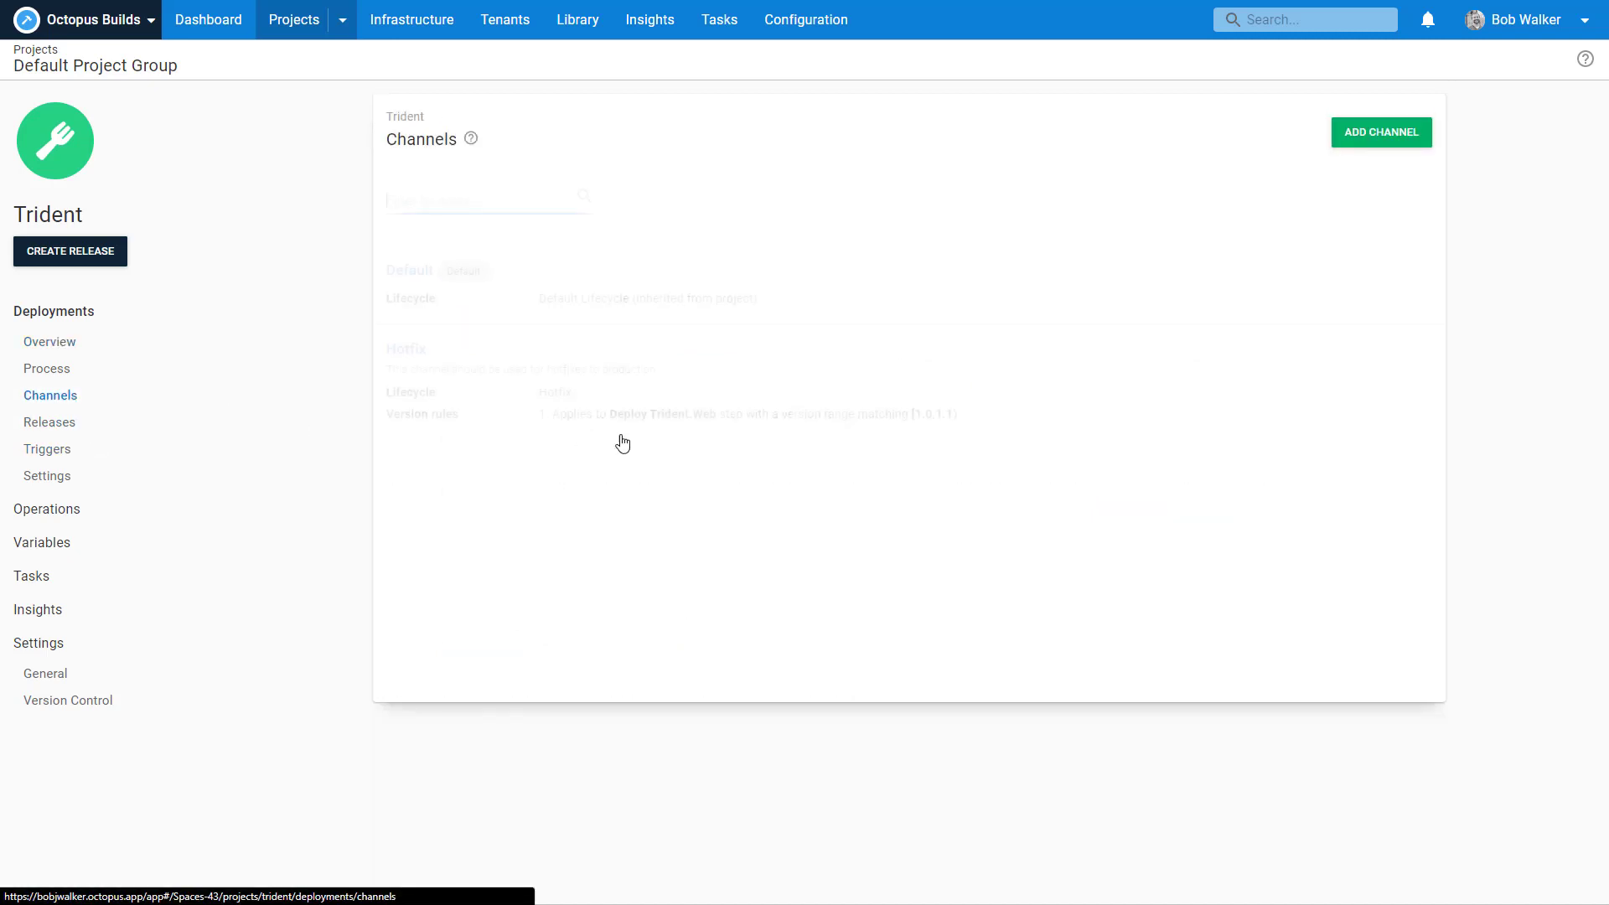
pyautogui.click(1373, 132)
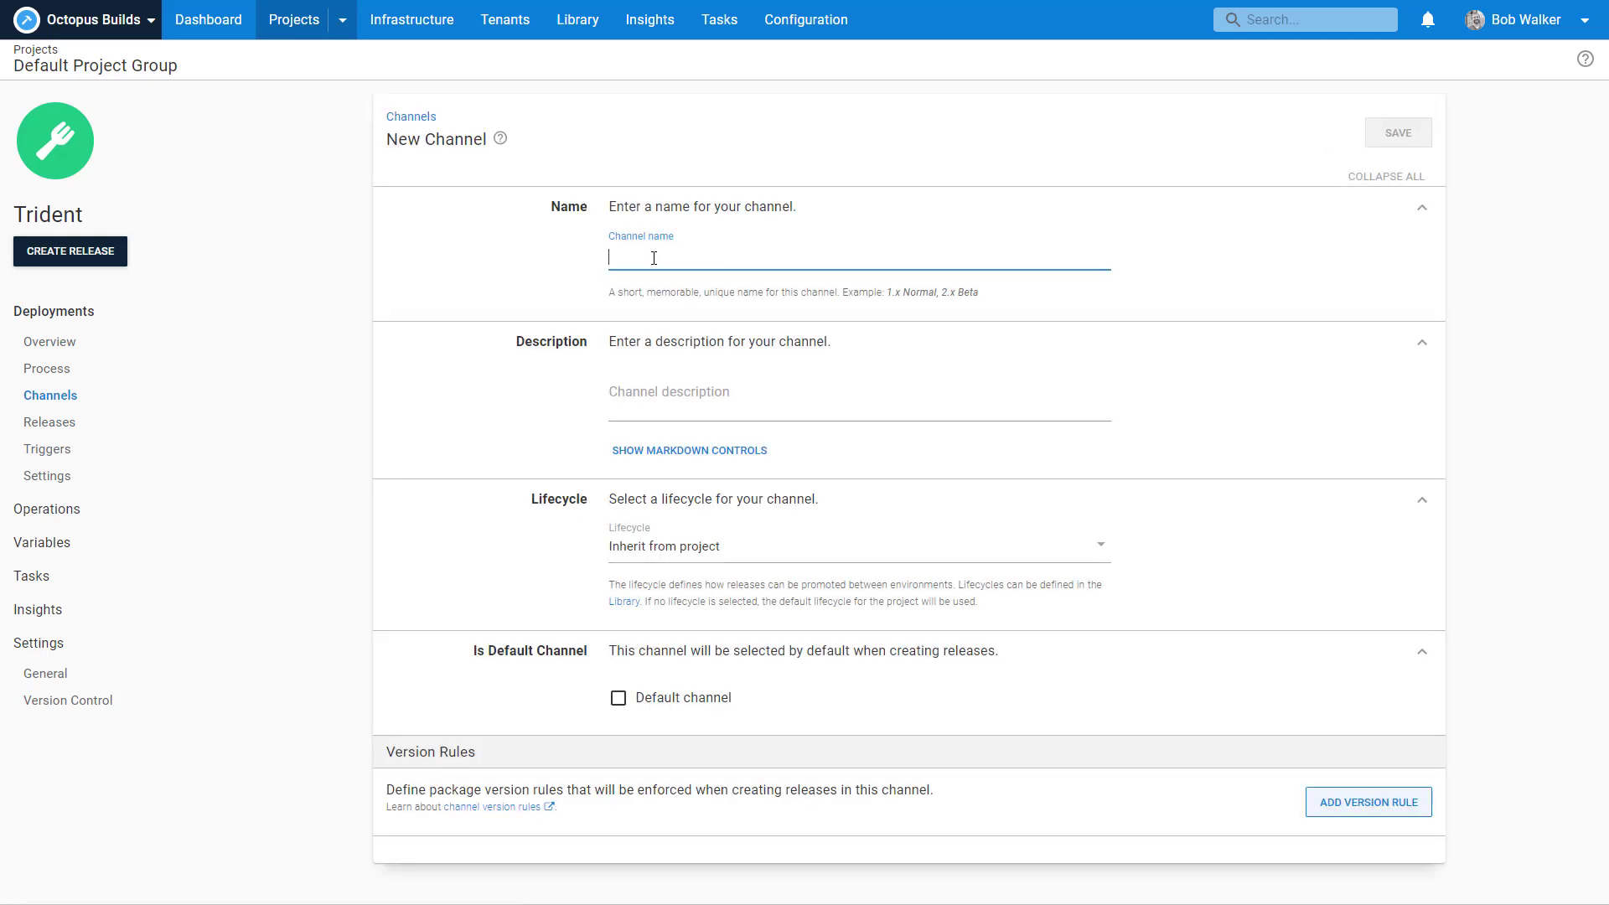
pyautogui.write('Dev - QA')
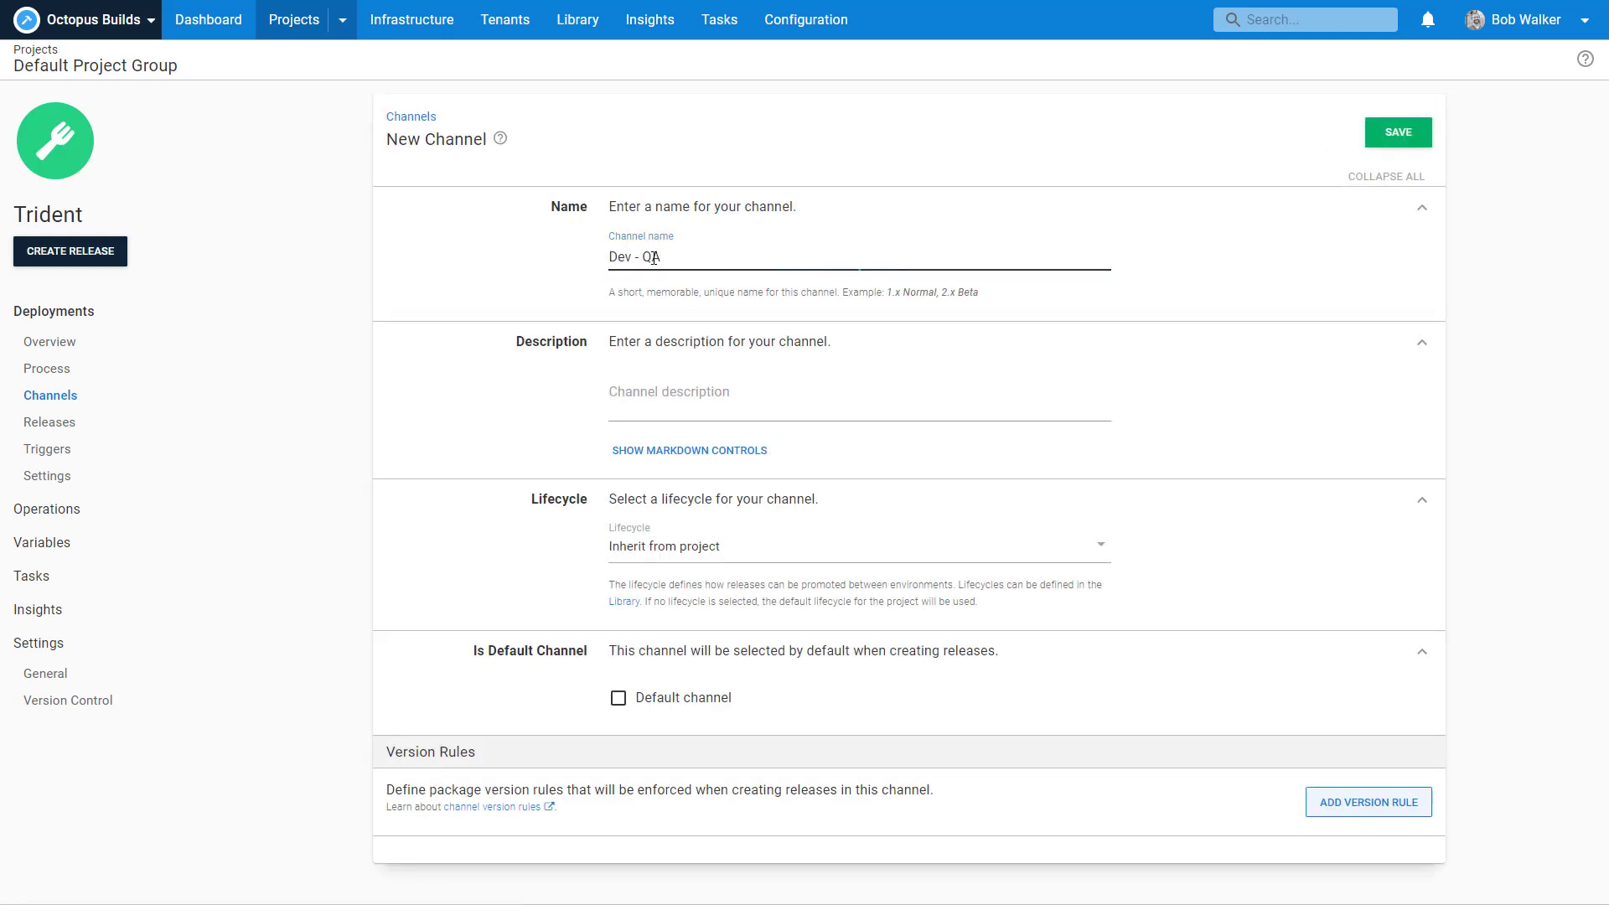
# Describe the channel as "Channel for testing out feature branches", assign it the Dev-Test Lifecycle, and save it.
pyautogui.press('Tab')
pyautogui.write('Ch')
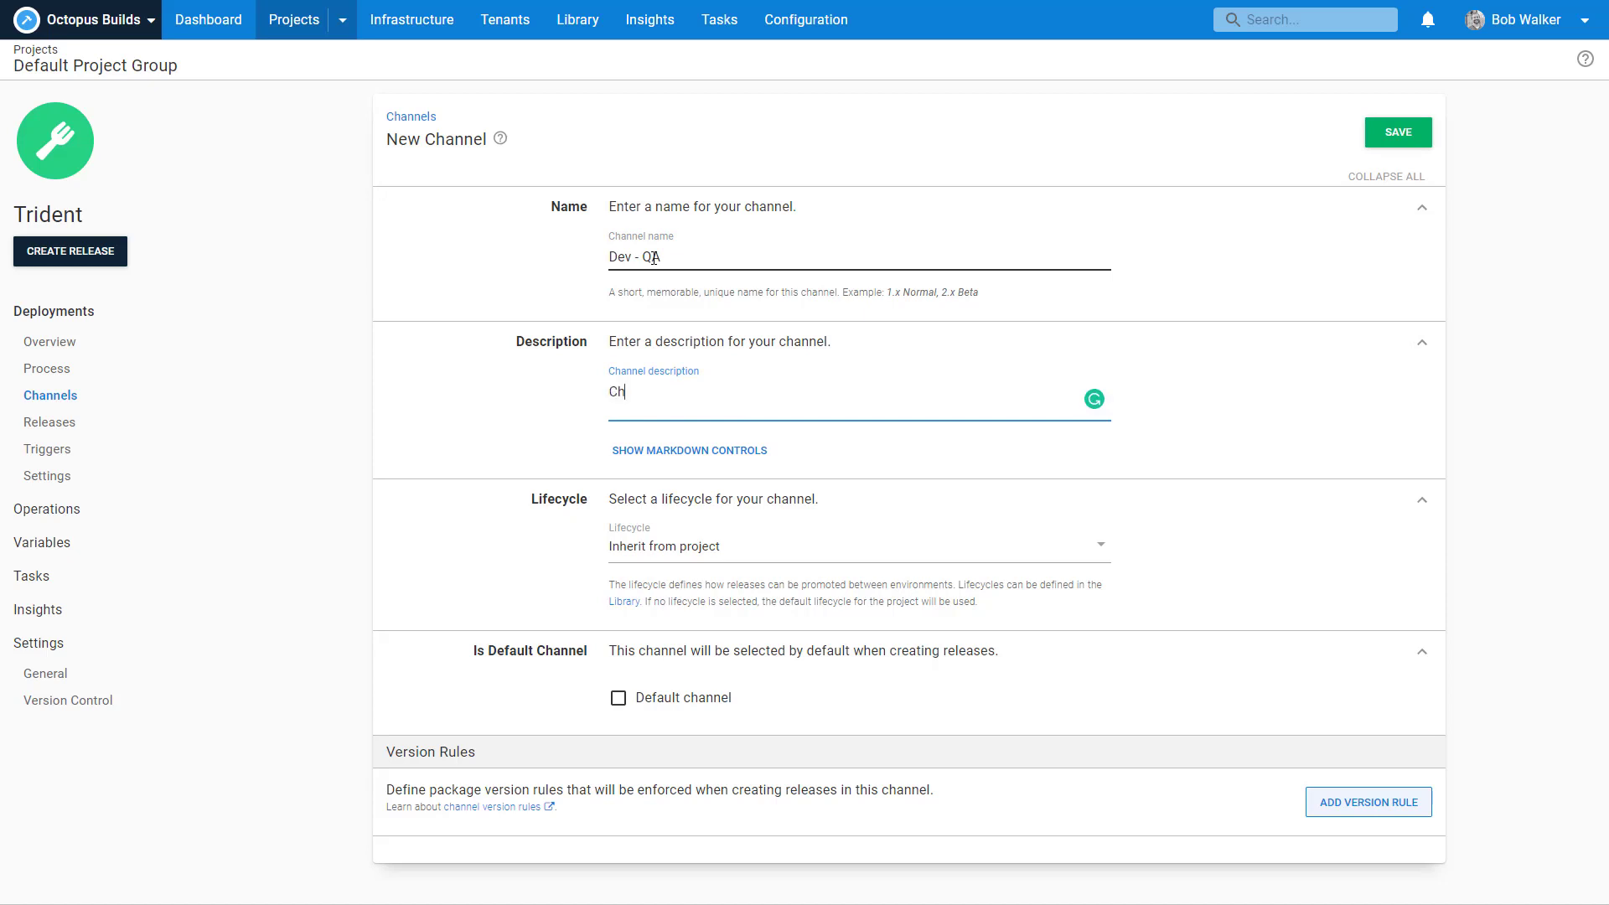
pyautogui.write('annel for testing out feature branches')
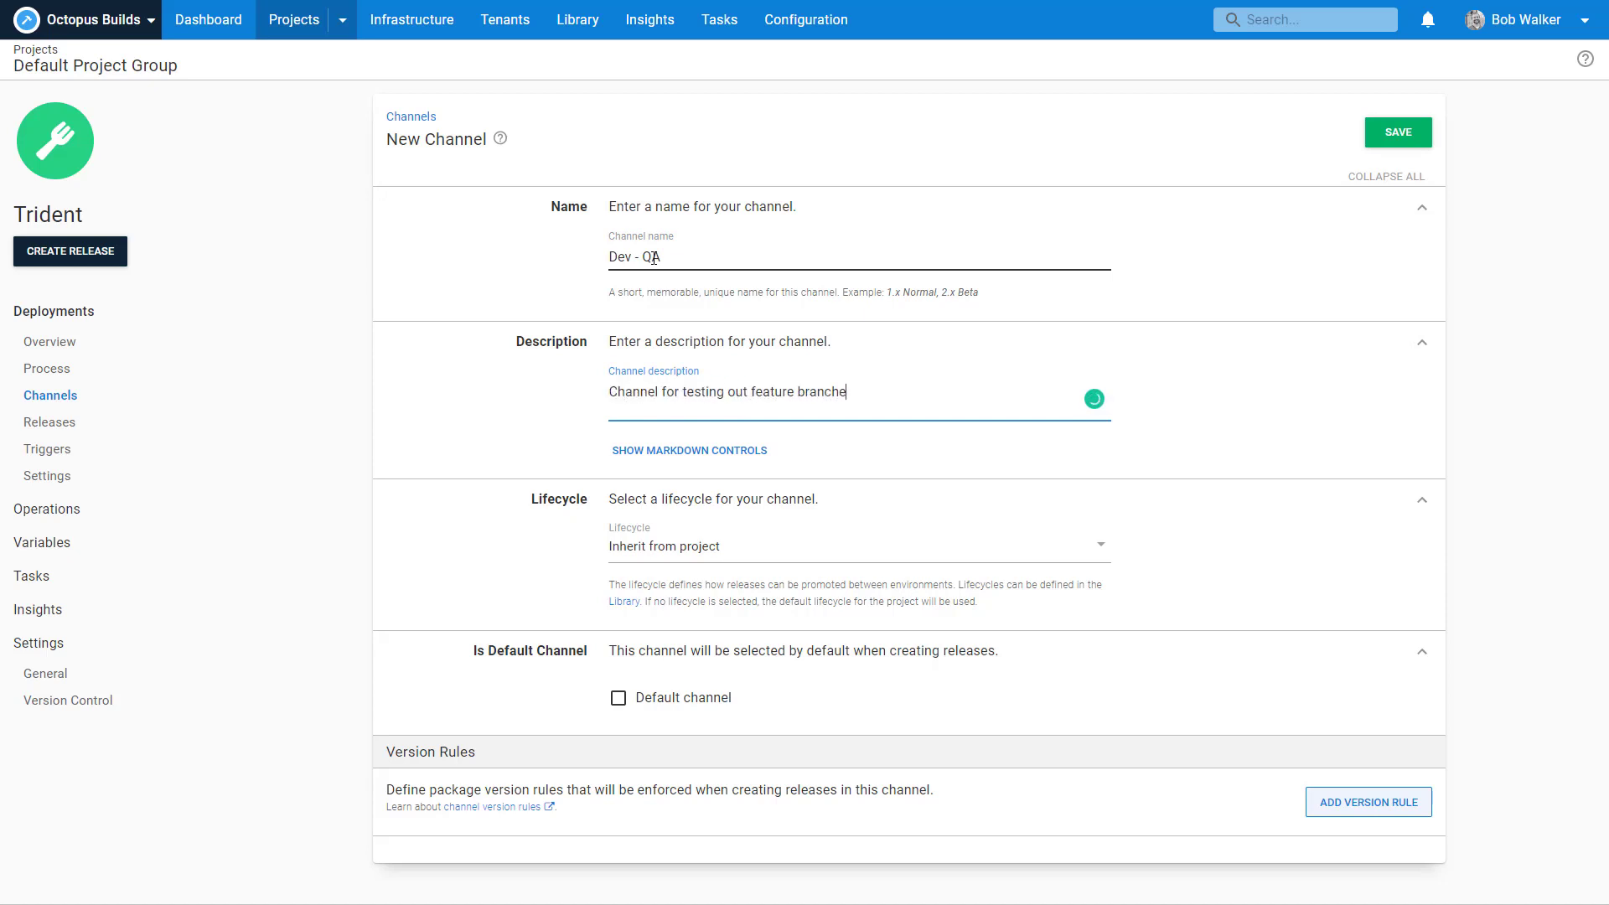
pyautogui.click(706, 549)
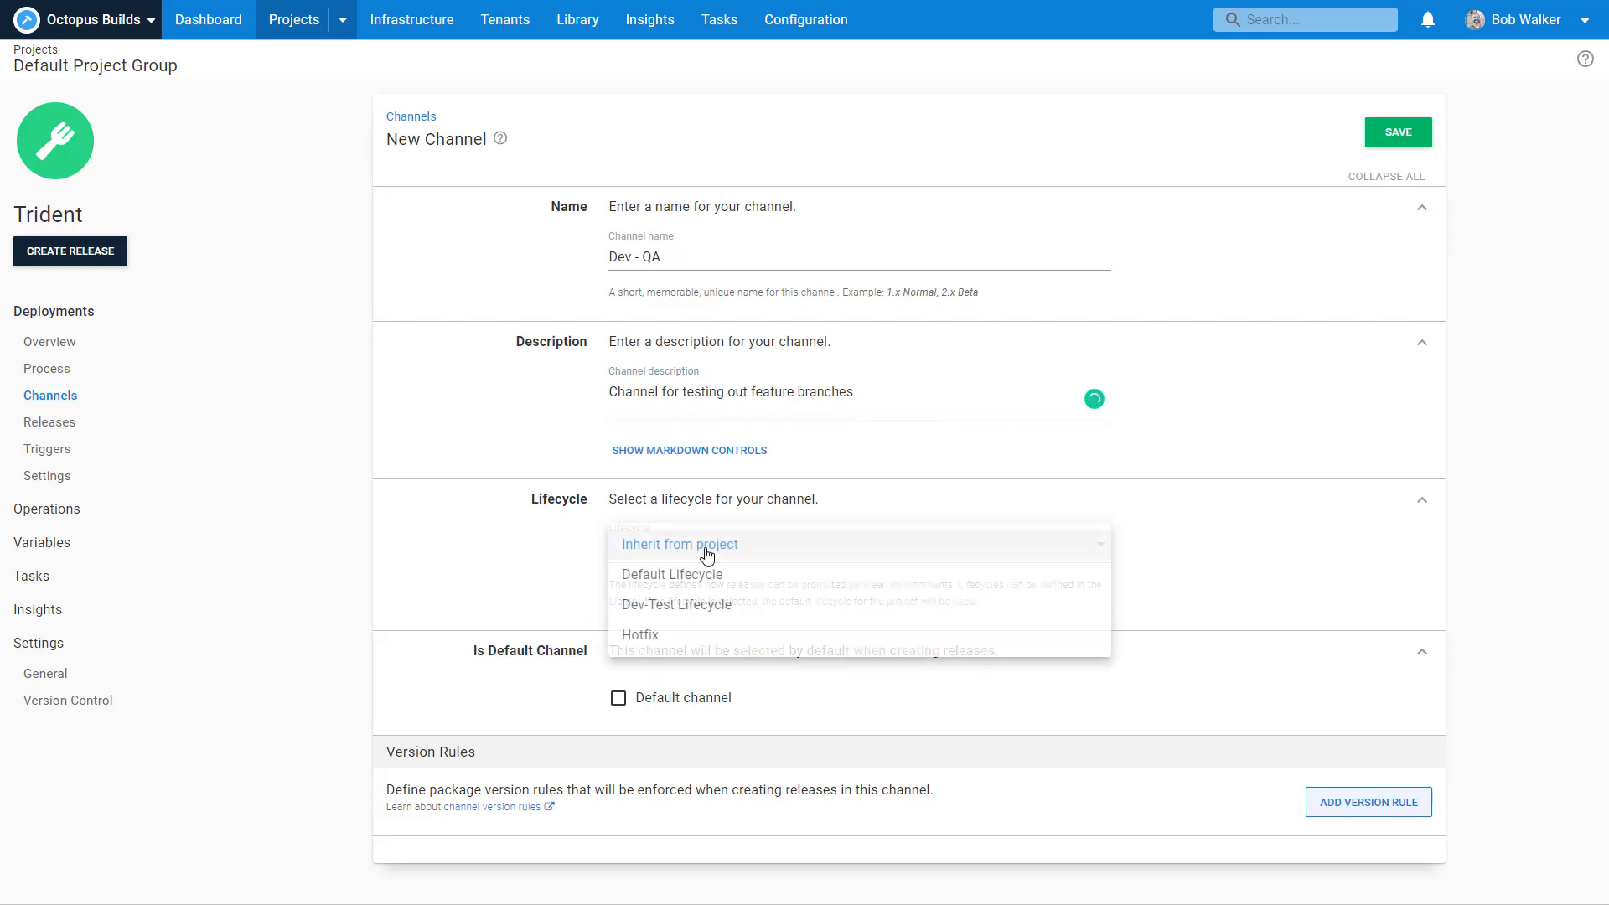
pyautogui.click(675, 603)
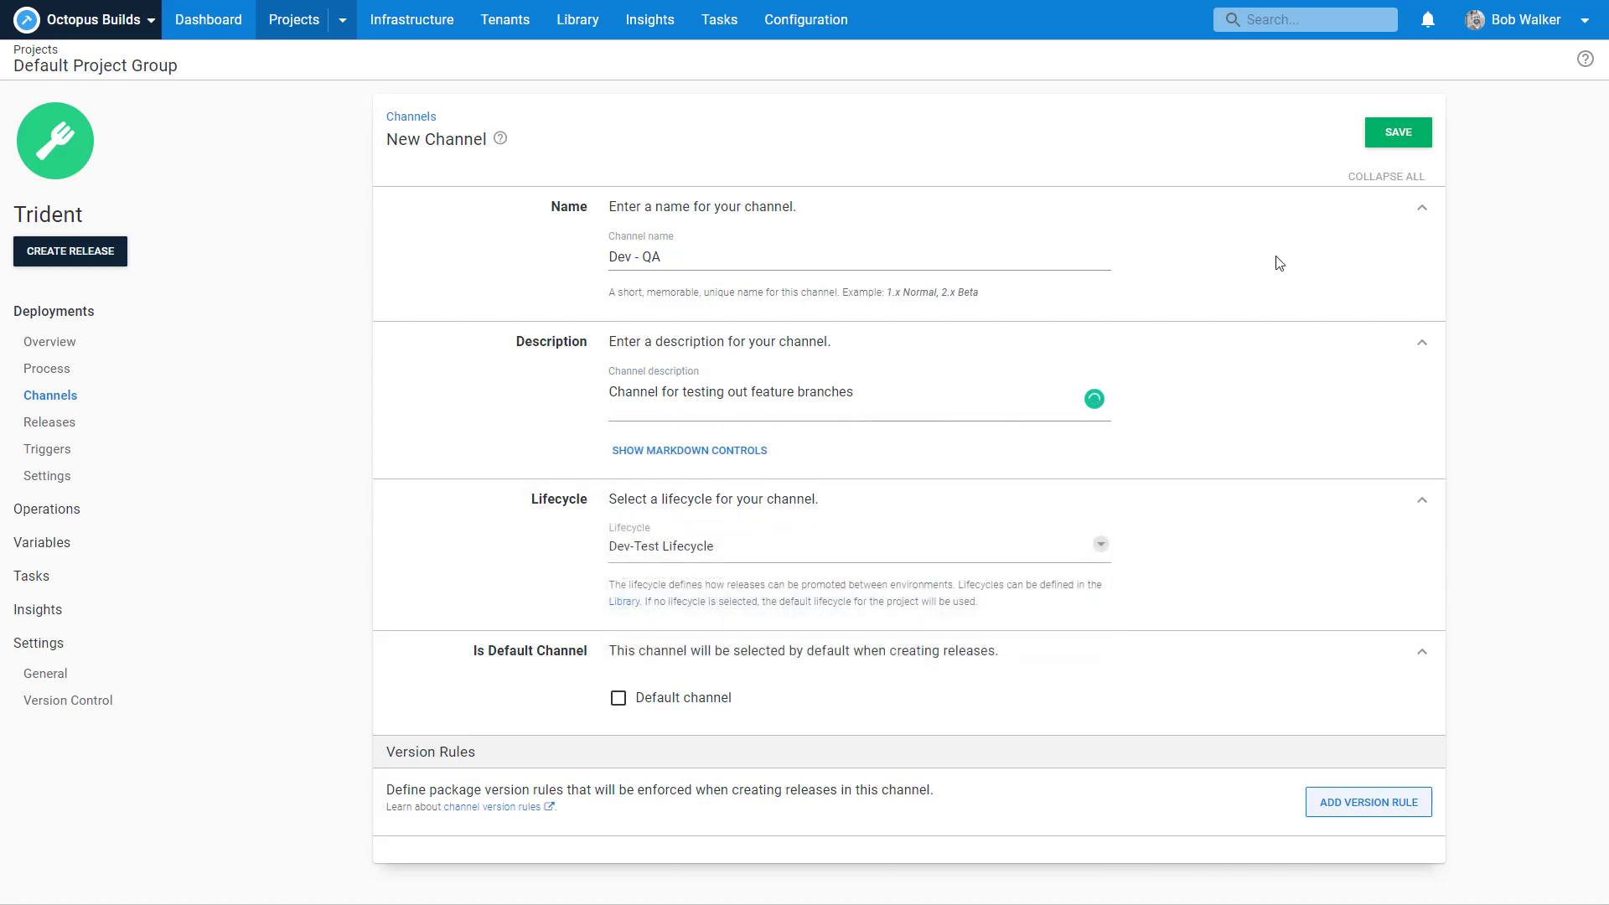
pyautogui.click(1387, 139)
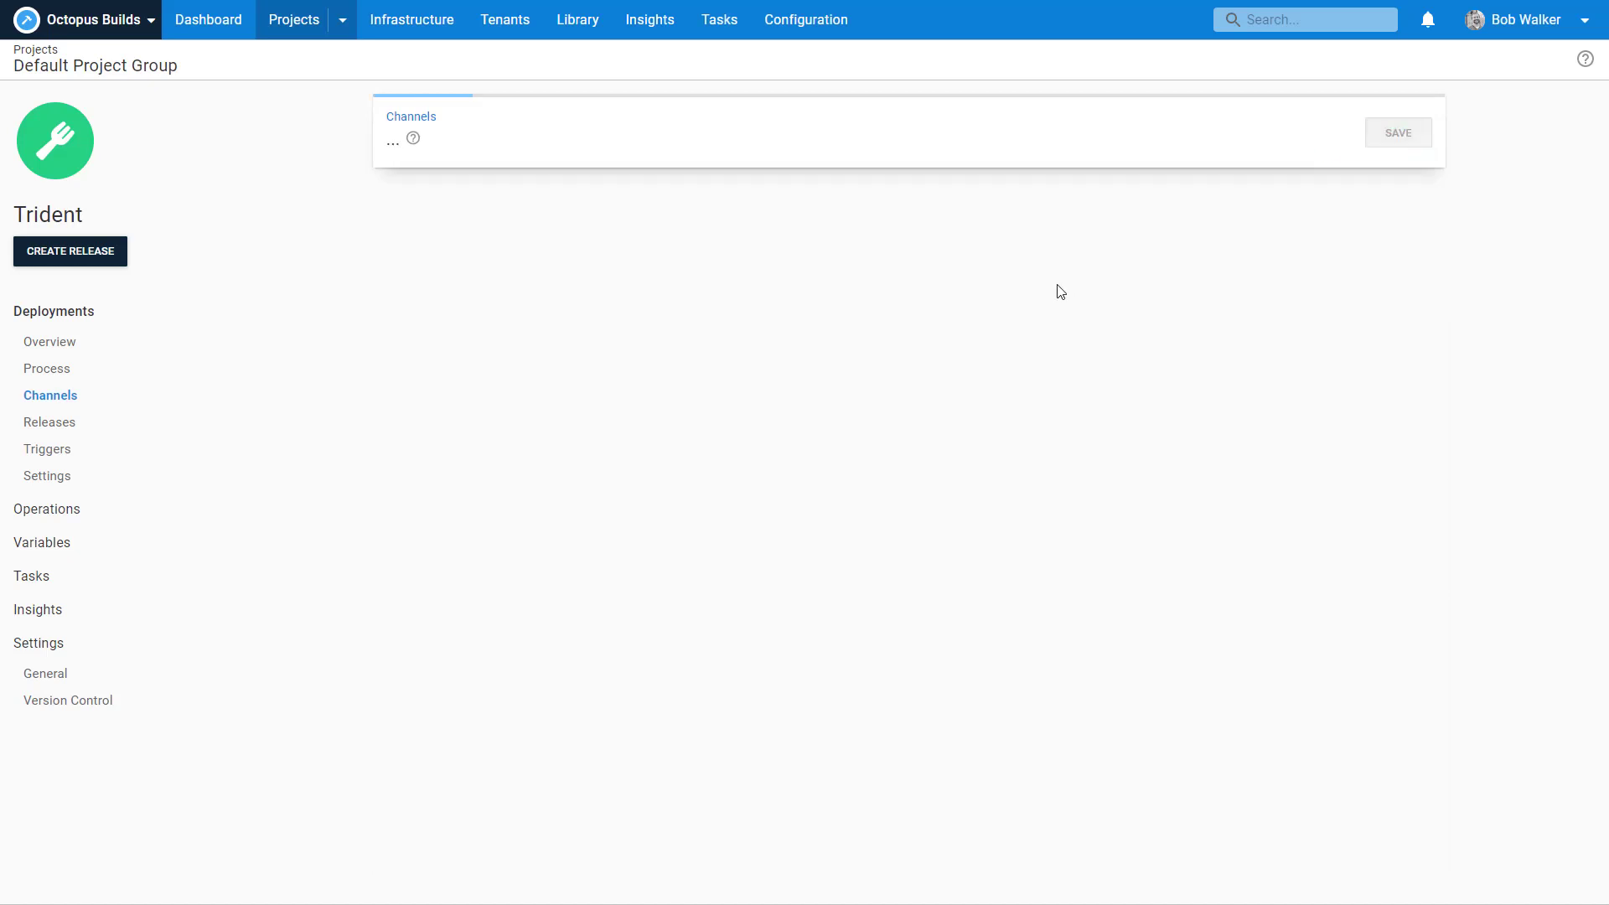
# Create a Trident release from the guided-failures branch on the Dev - QA channel.
pyautogui.click(64, 342)
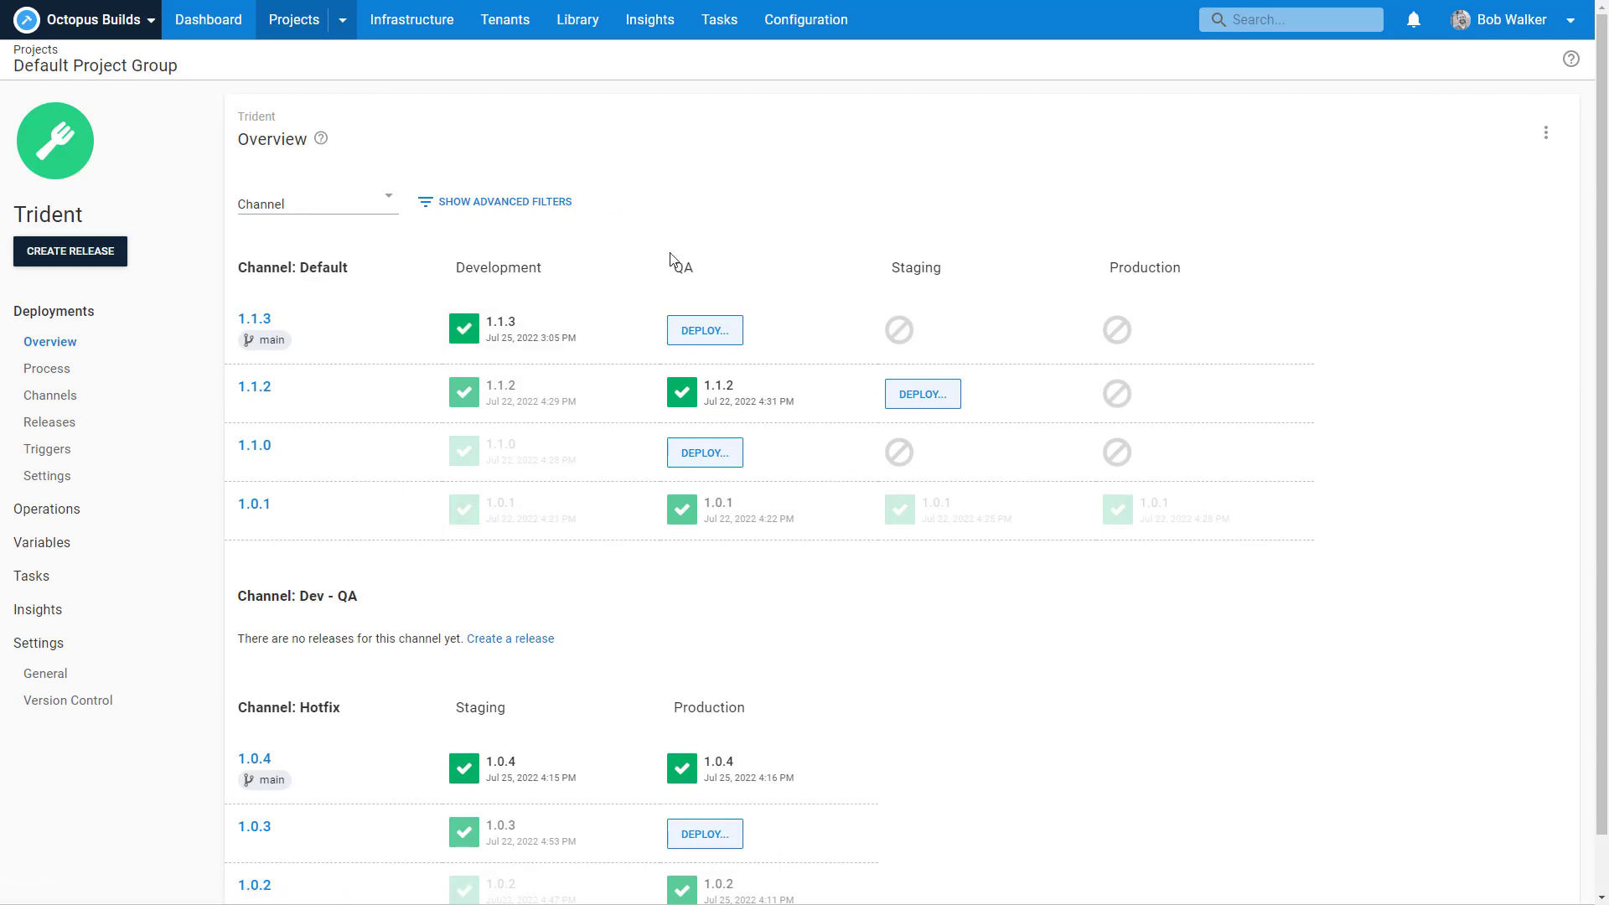
pyautogui.click(100, 261)
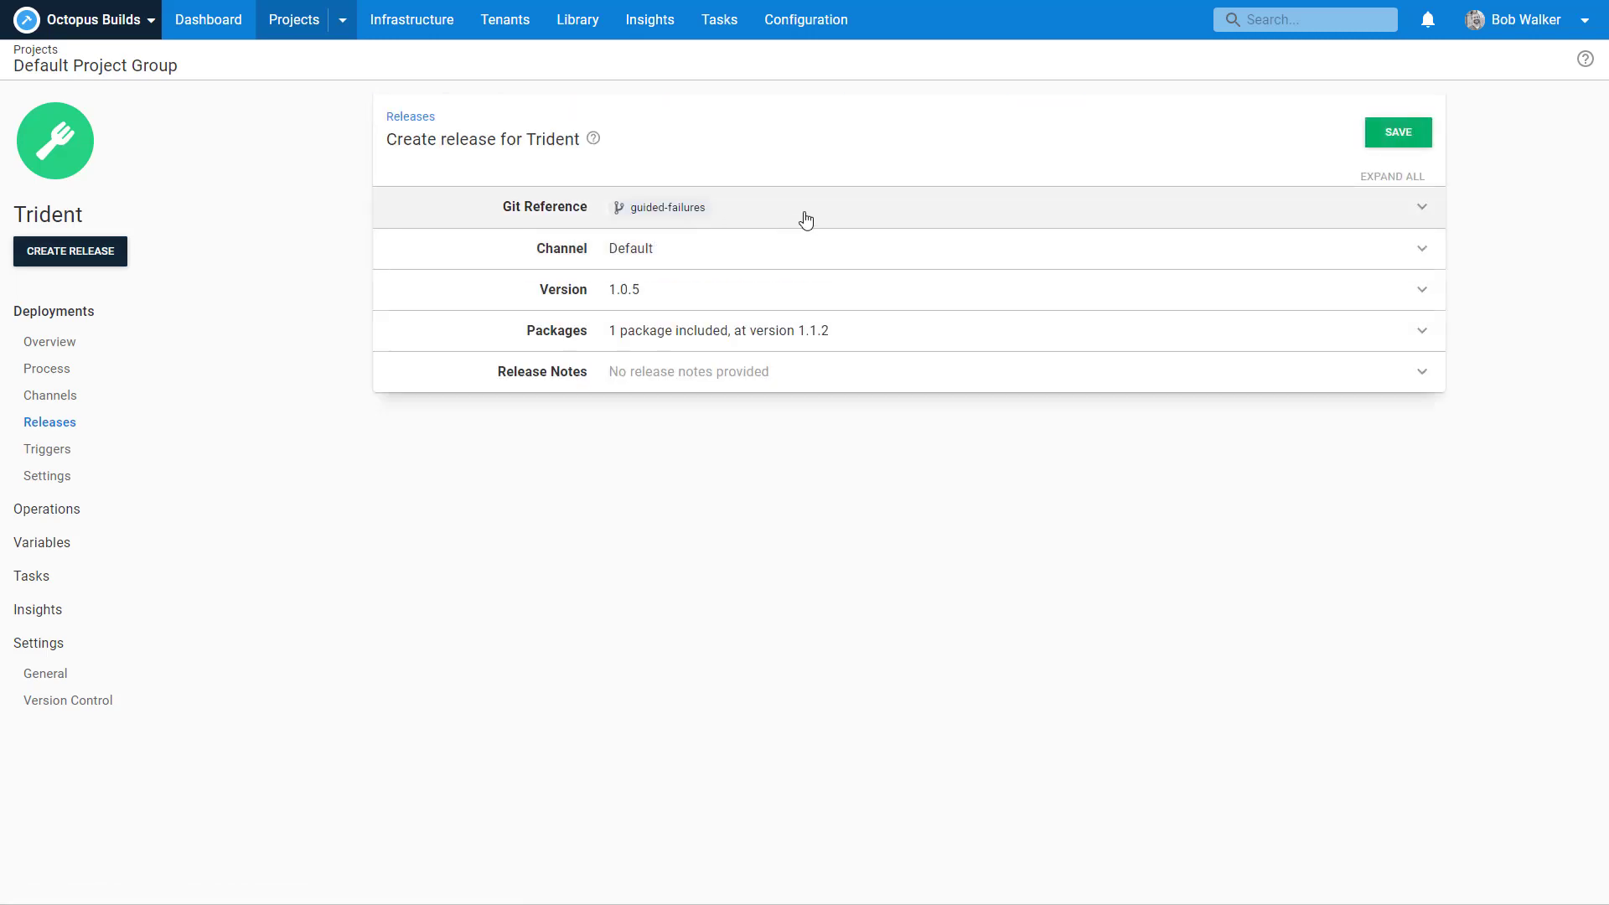
pyautogui.click(746, 259)
pyautogui.click(700, 302)
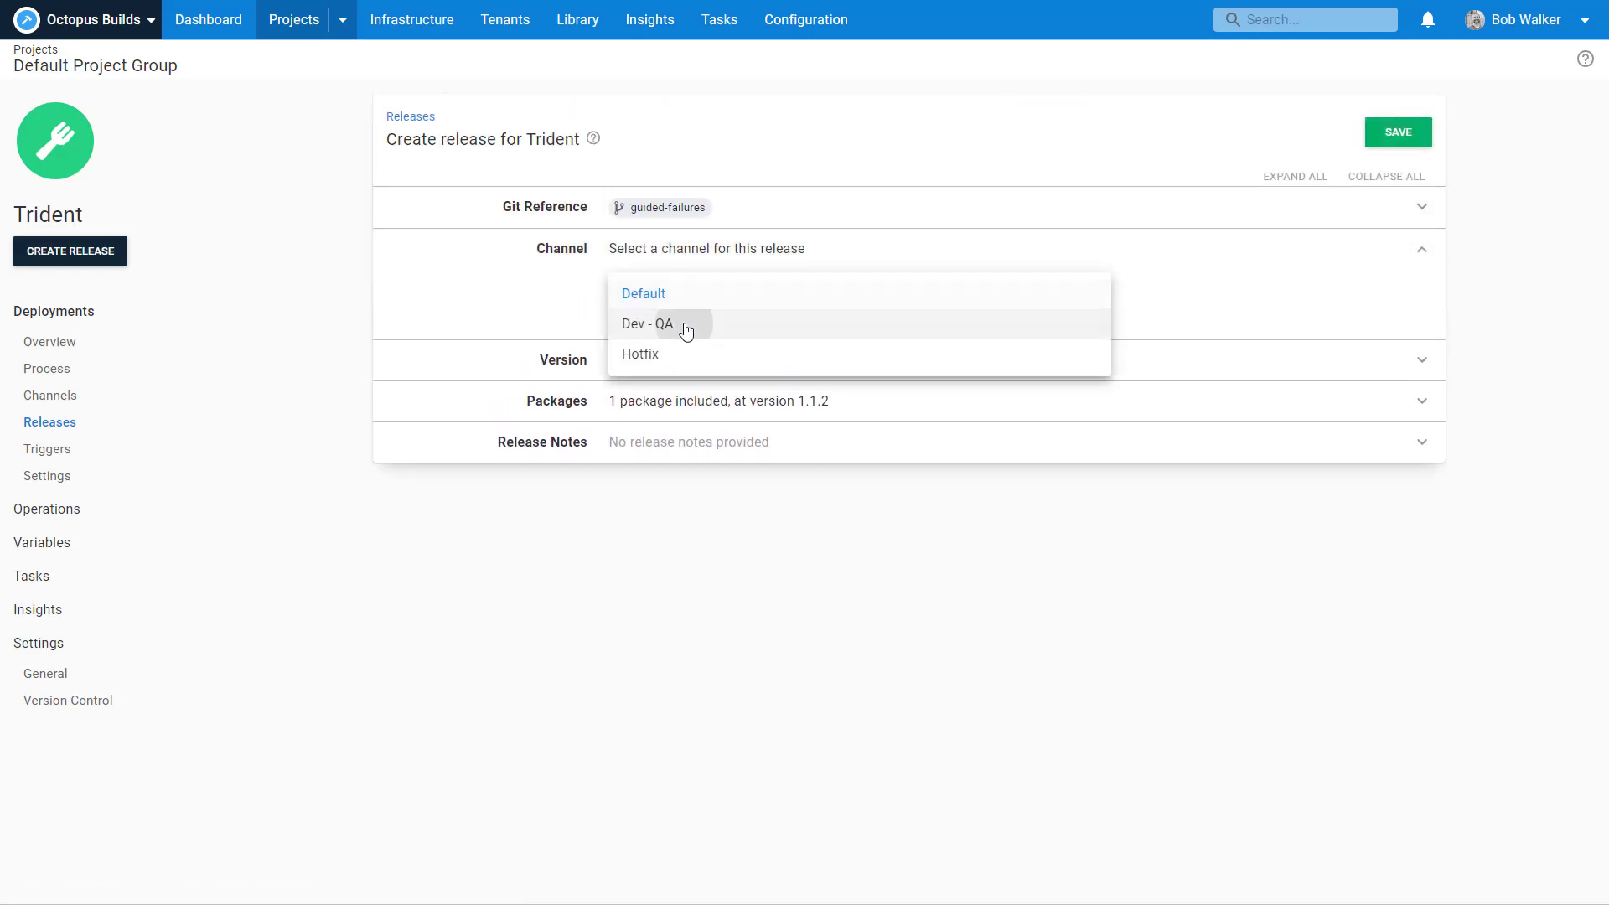
pyautogui.click(686, 326)
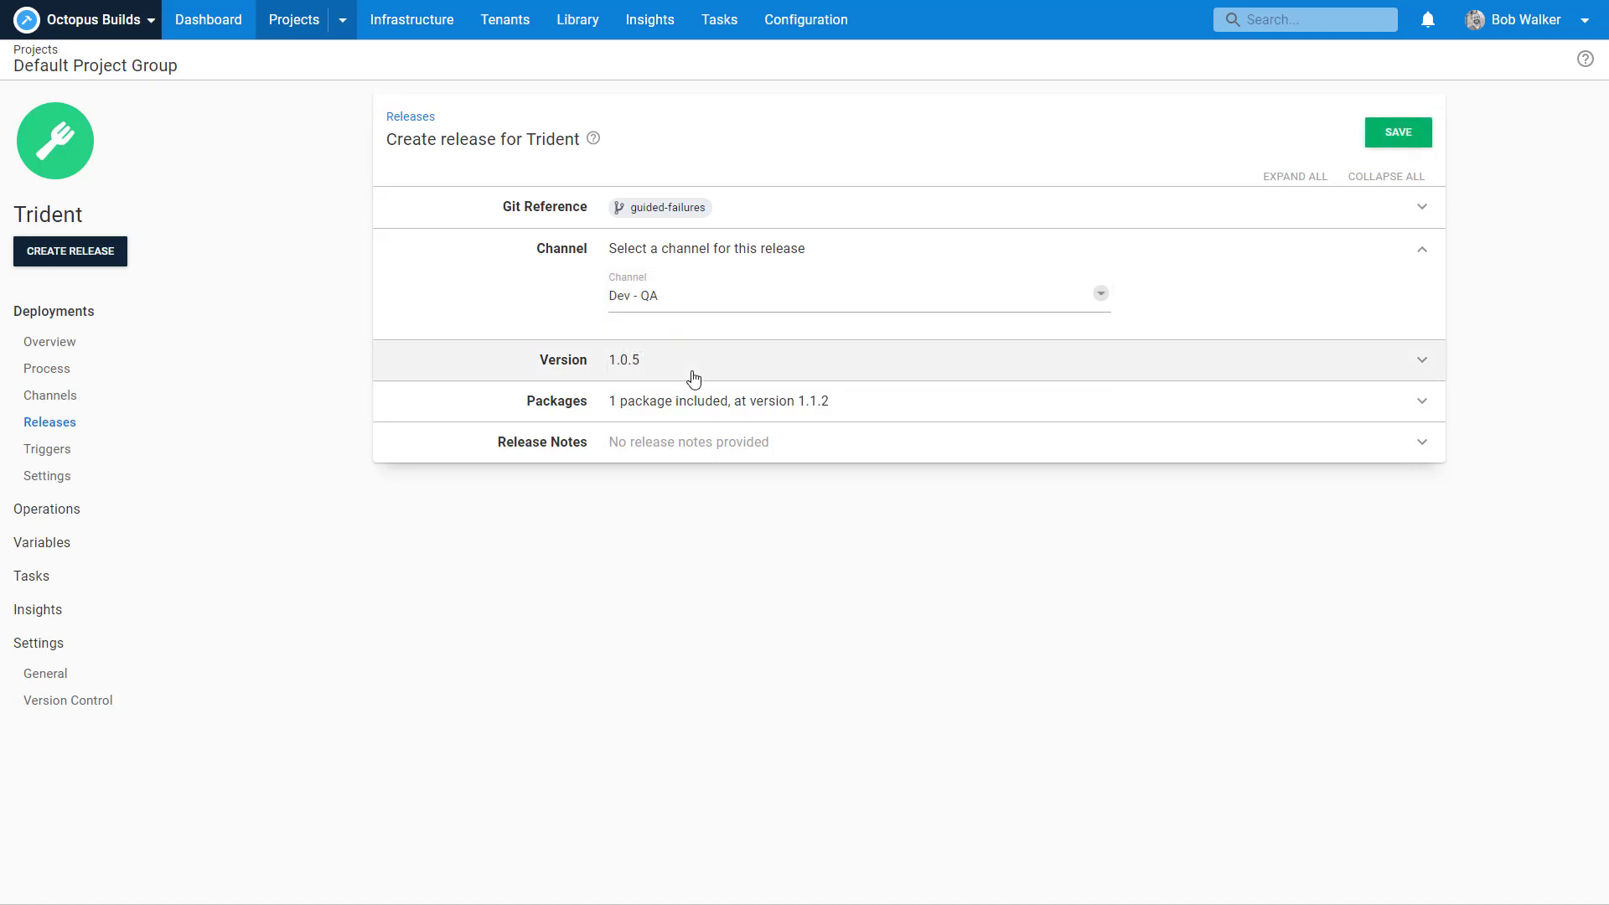
pyautogui.click(1405, 141)
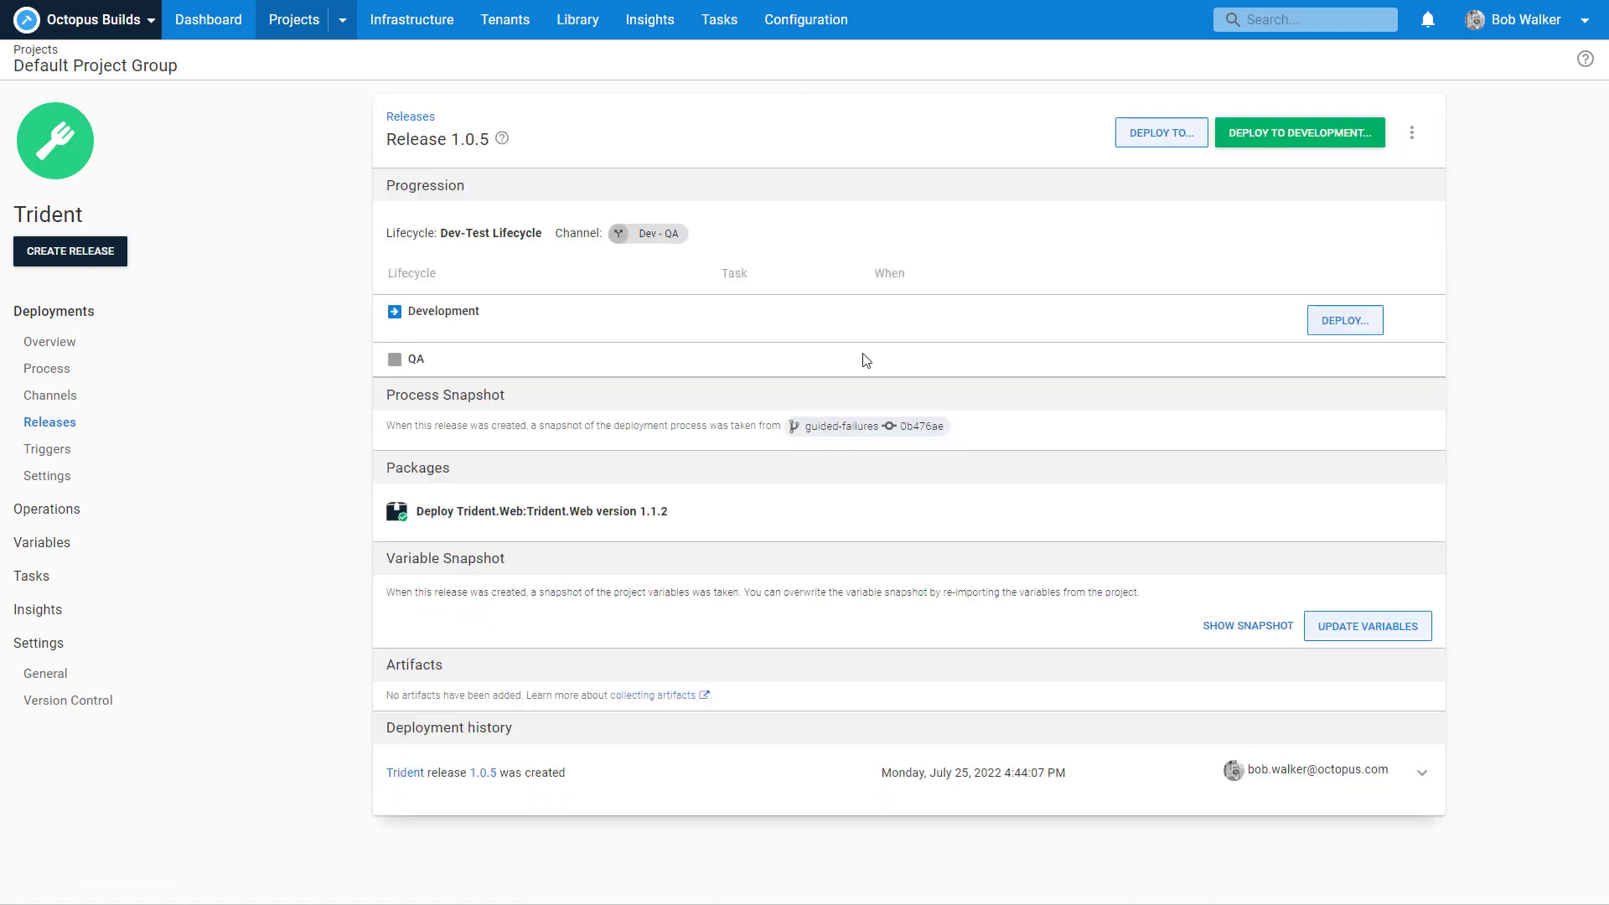
# Deploy the new release to Development and examine the task log entries for package acquisition and the Deploy Trident Website step.
pyautogui.click(1328, 326)
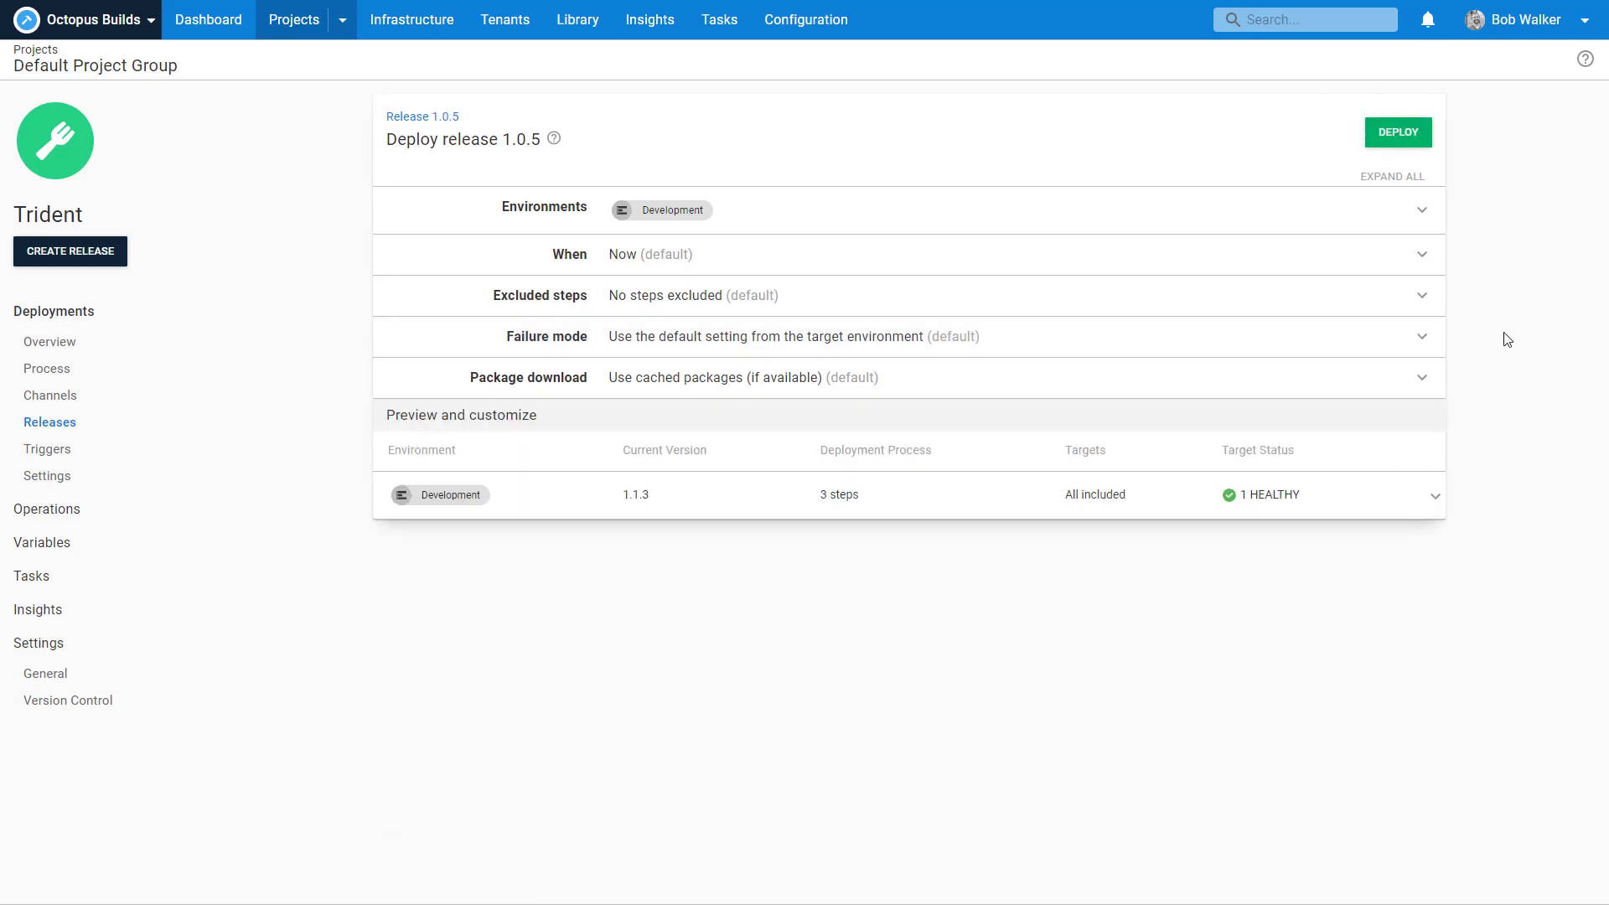
pyautogui.click(1401, 139)
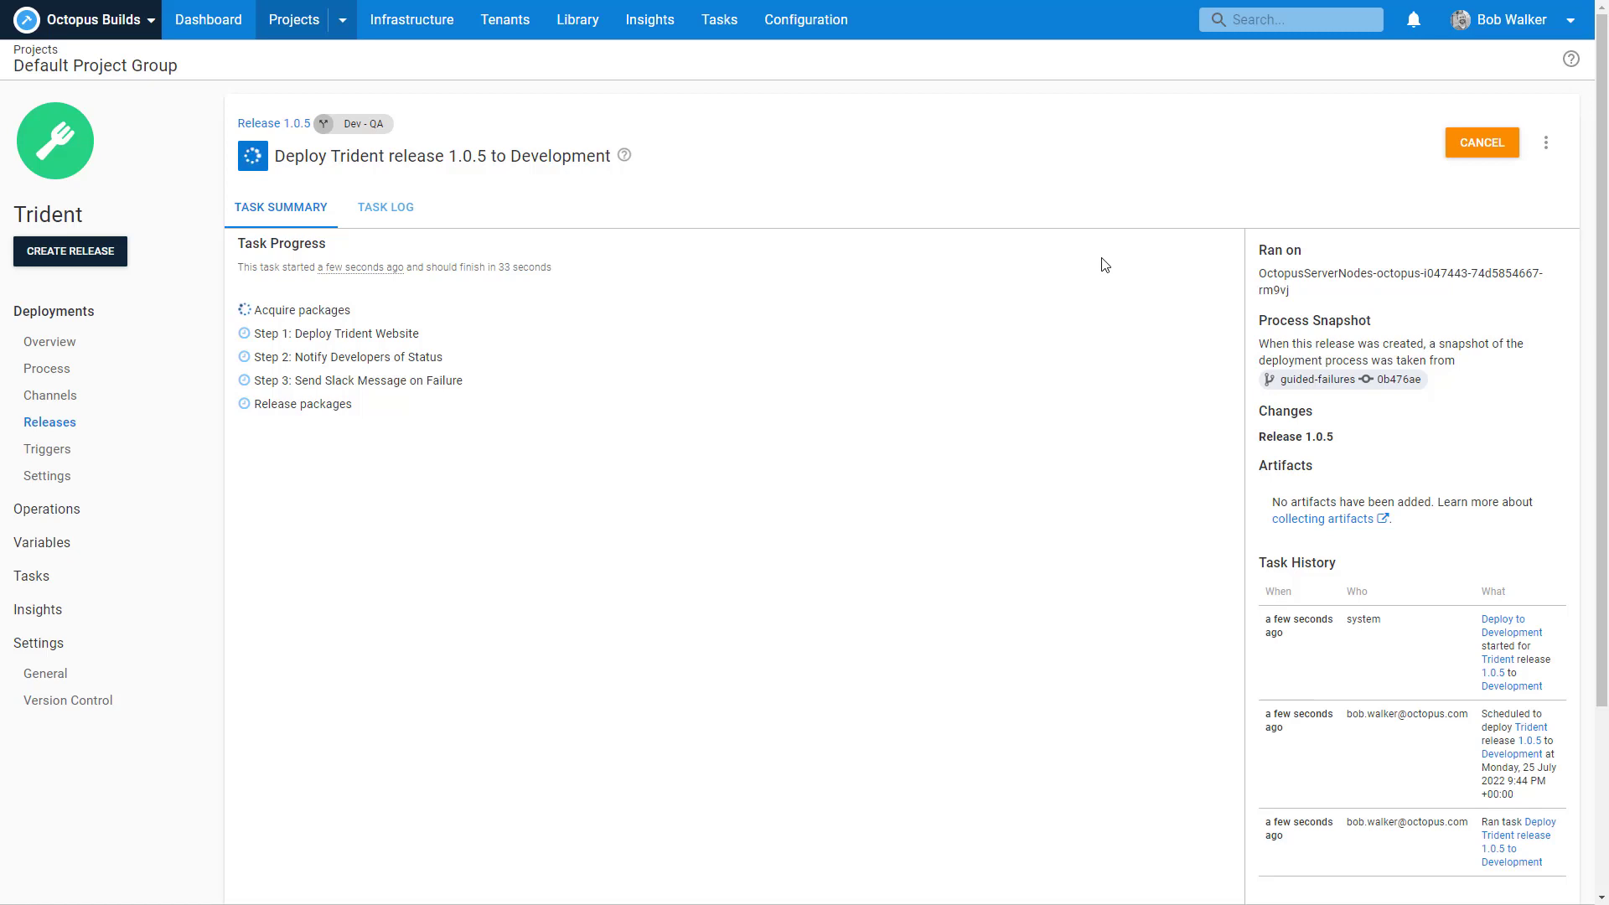
pyautogui.click(272, 311)
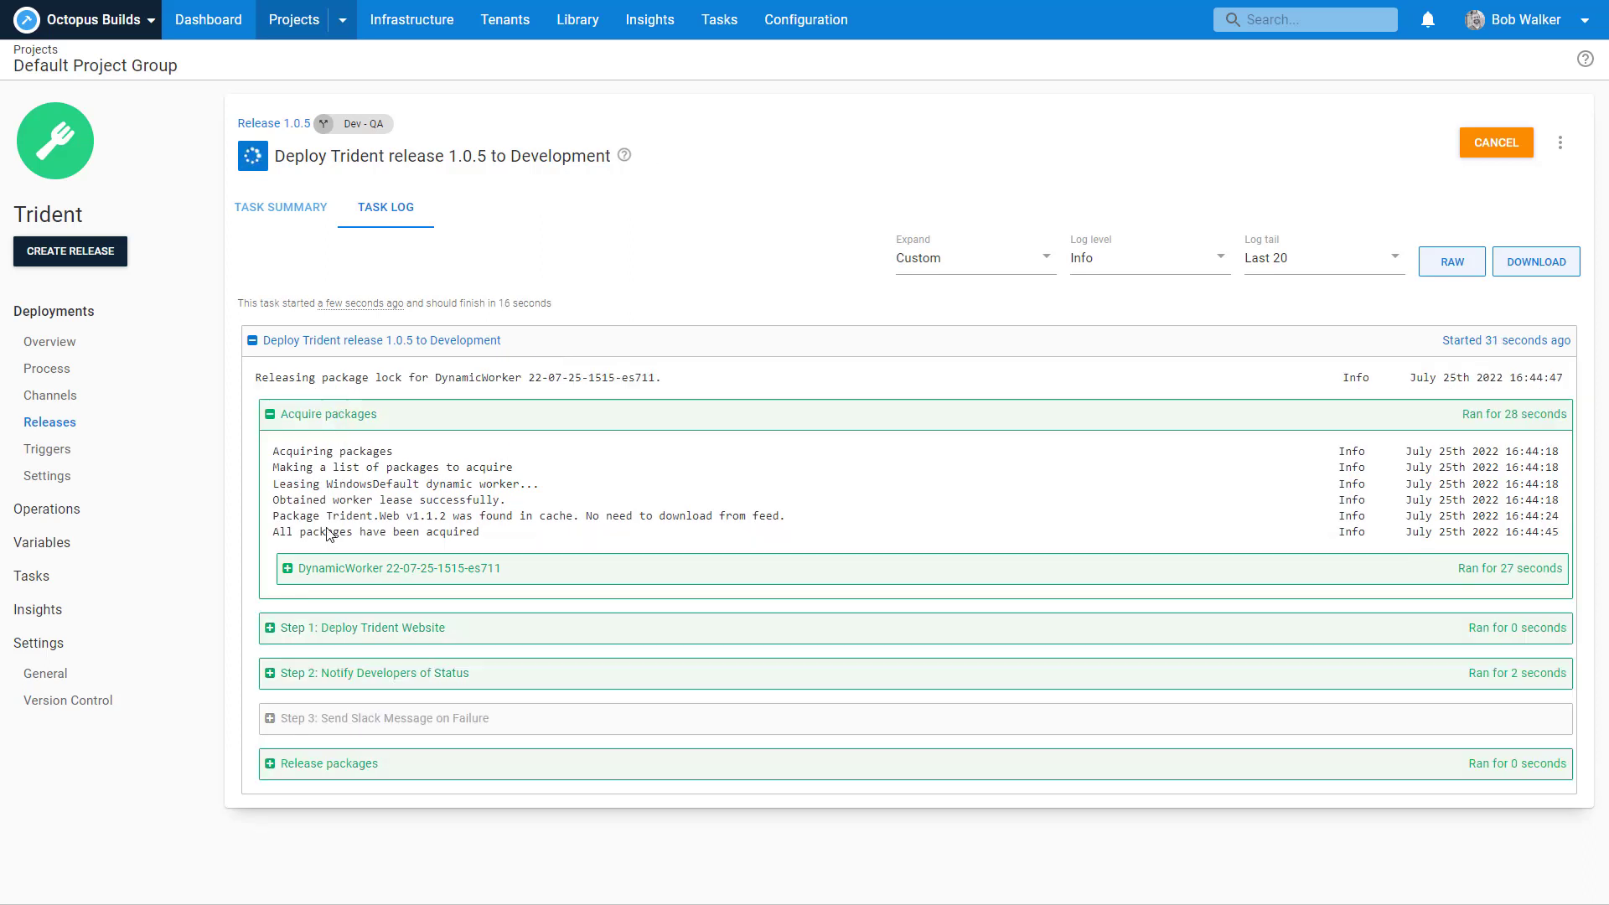
pyautogui.click(326, 632)
pyautogui.click(350, 674)
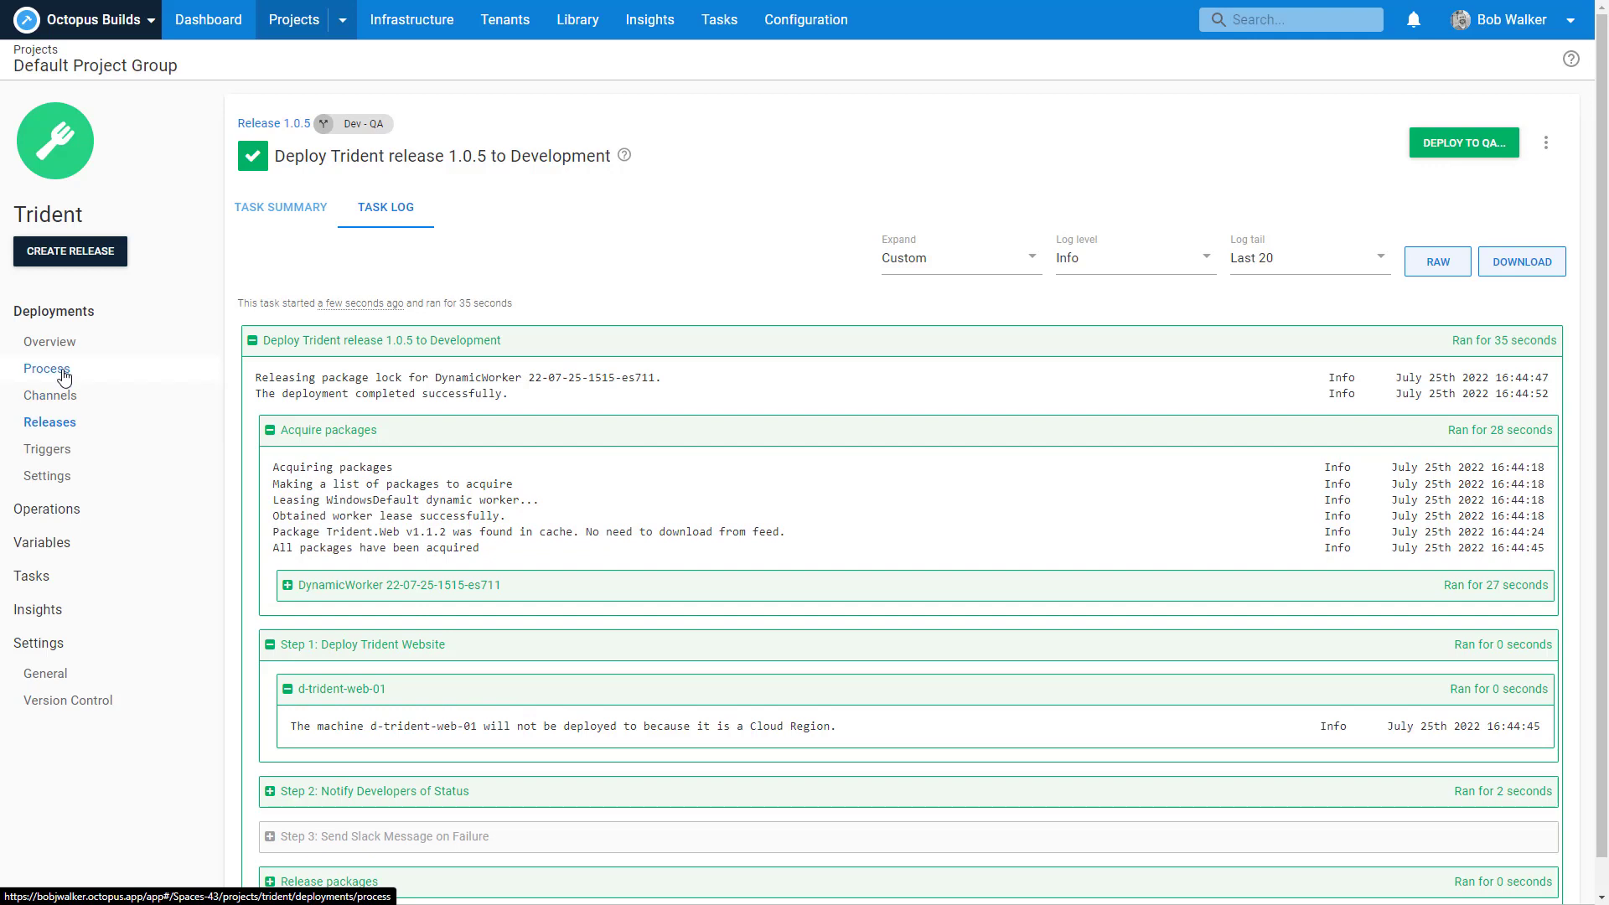
# Set the Remove from Load Balancer step in the deployment process to run for any environment.
pyautogui.click(64, 375)
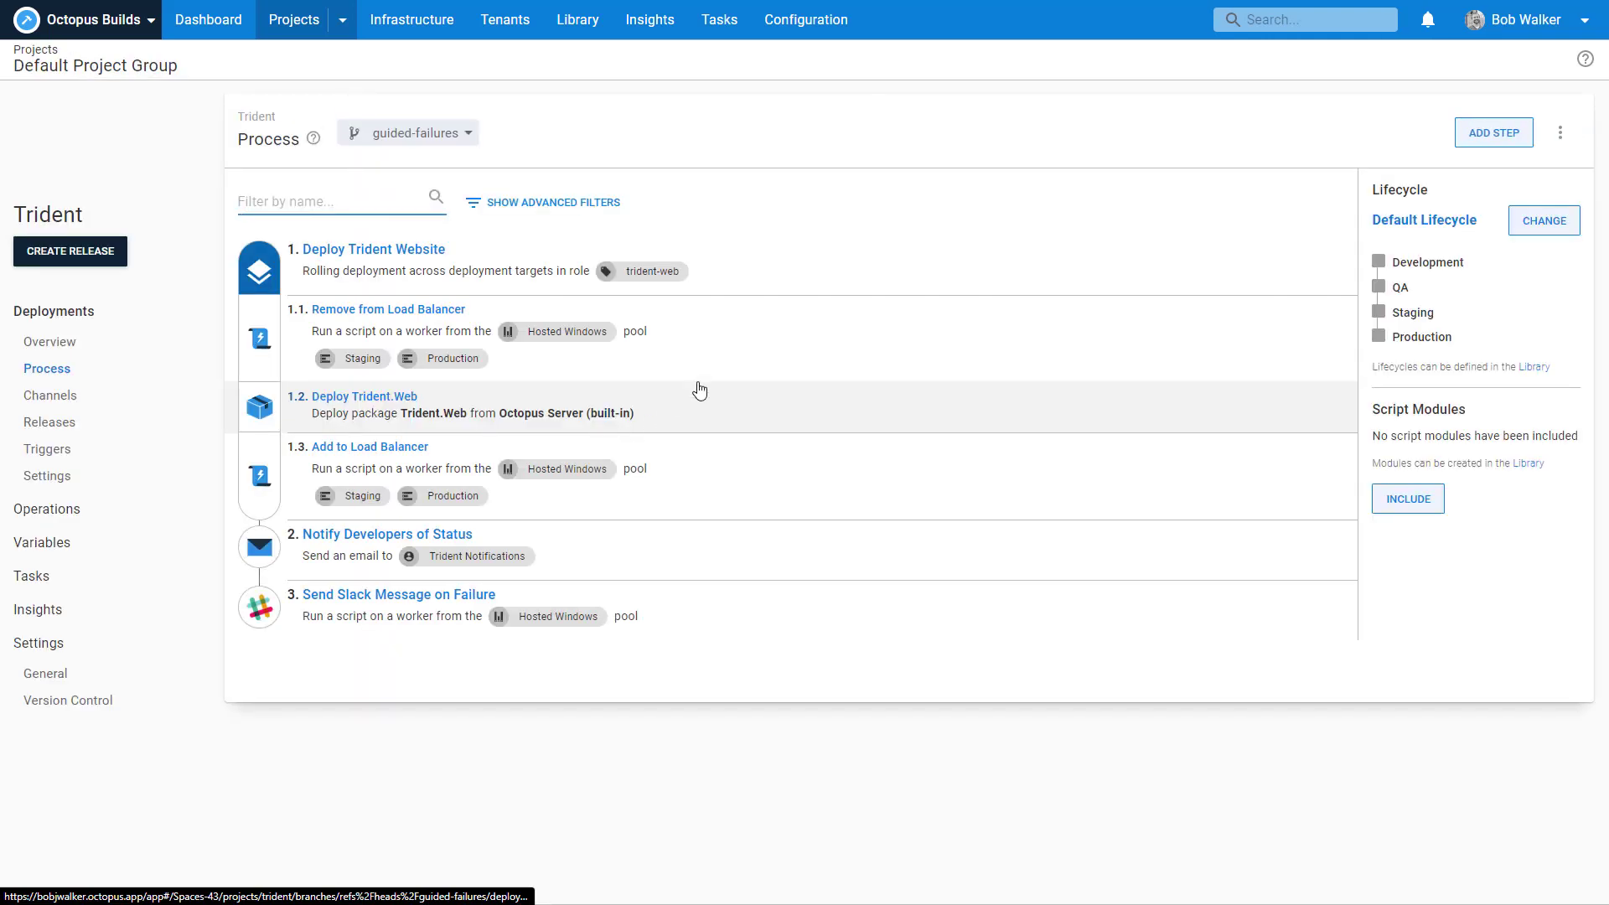
pyautogui.click(720, 367)
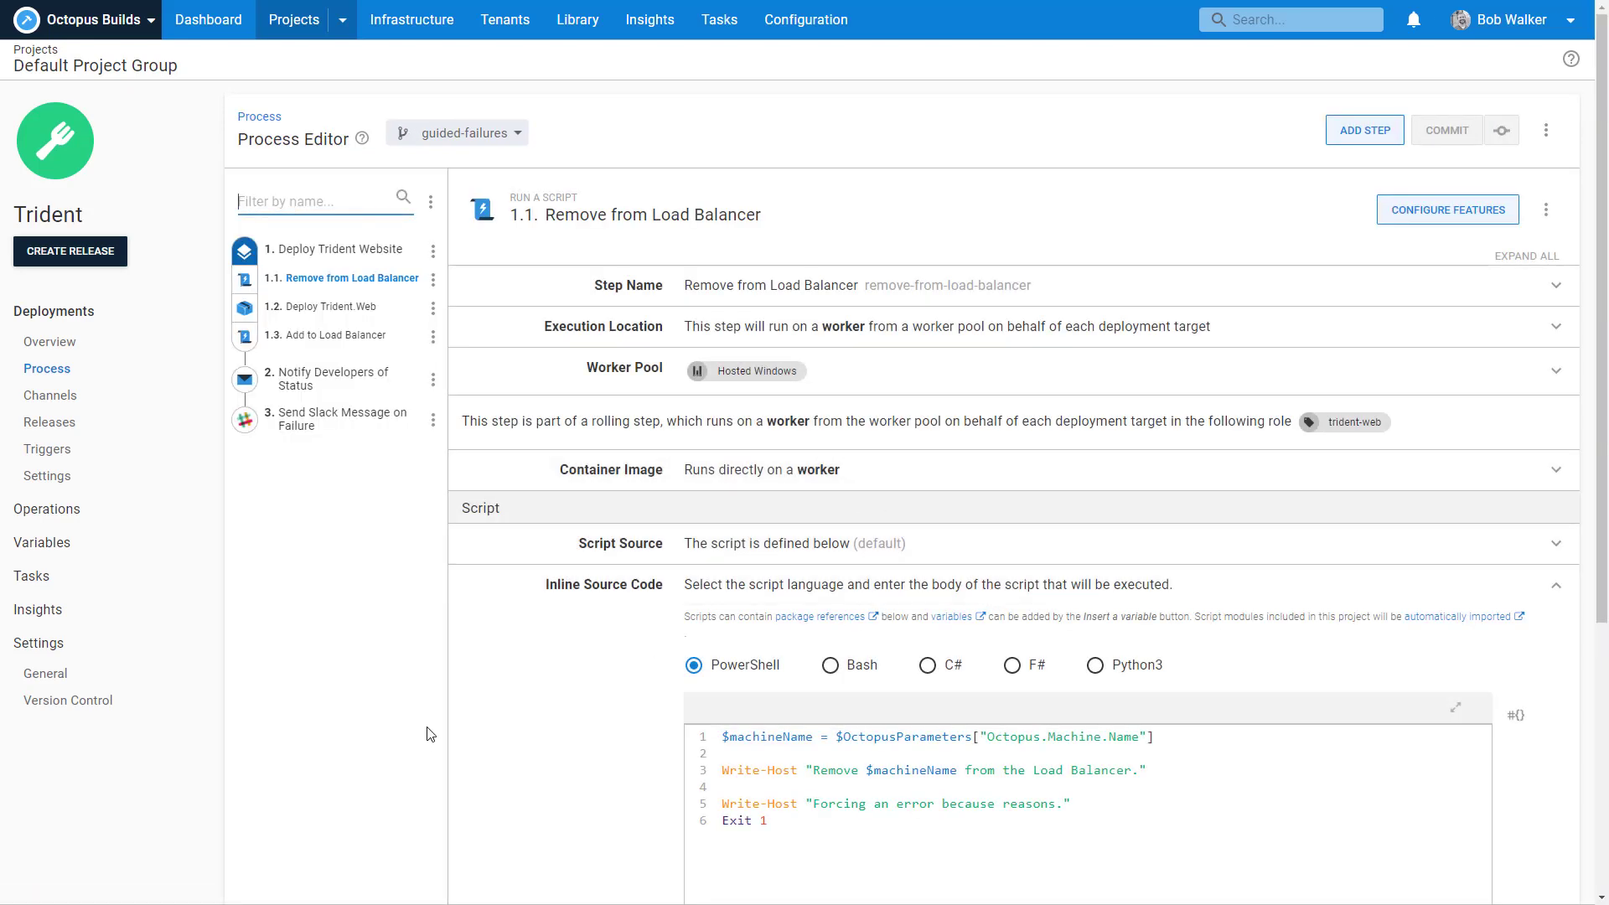
pyautogui.scroll(-5, 570, 712)
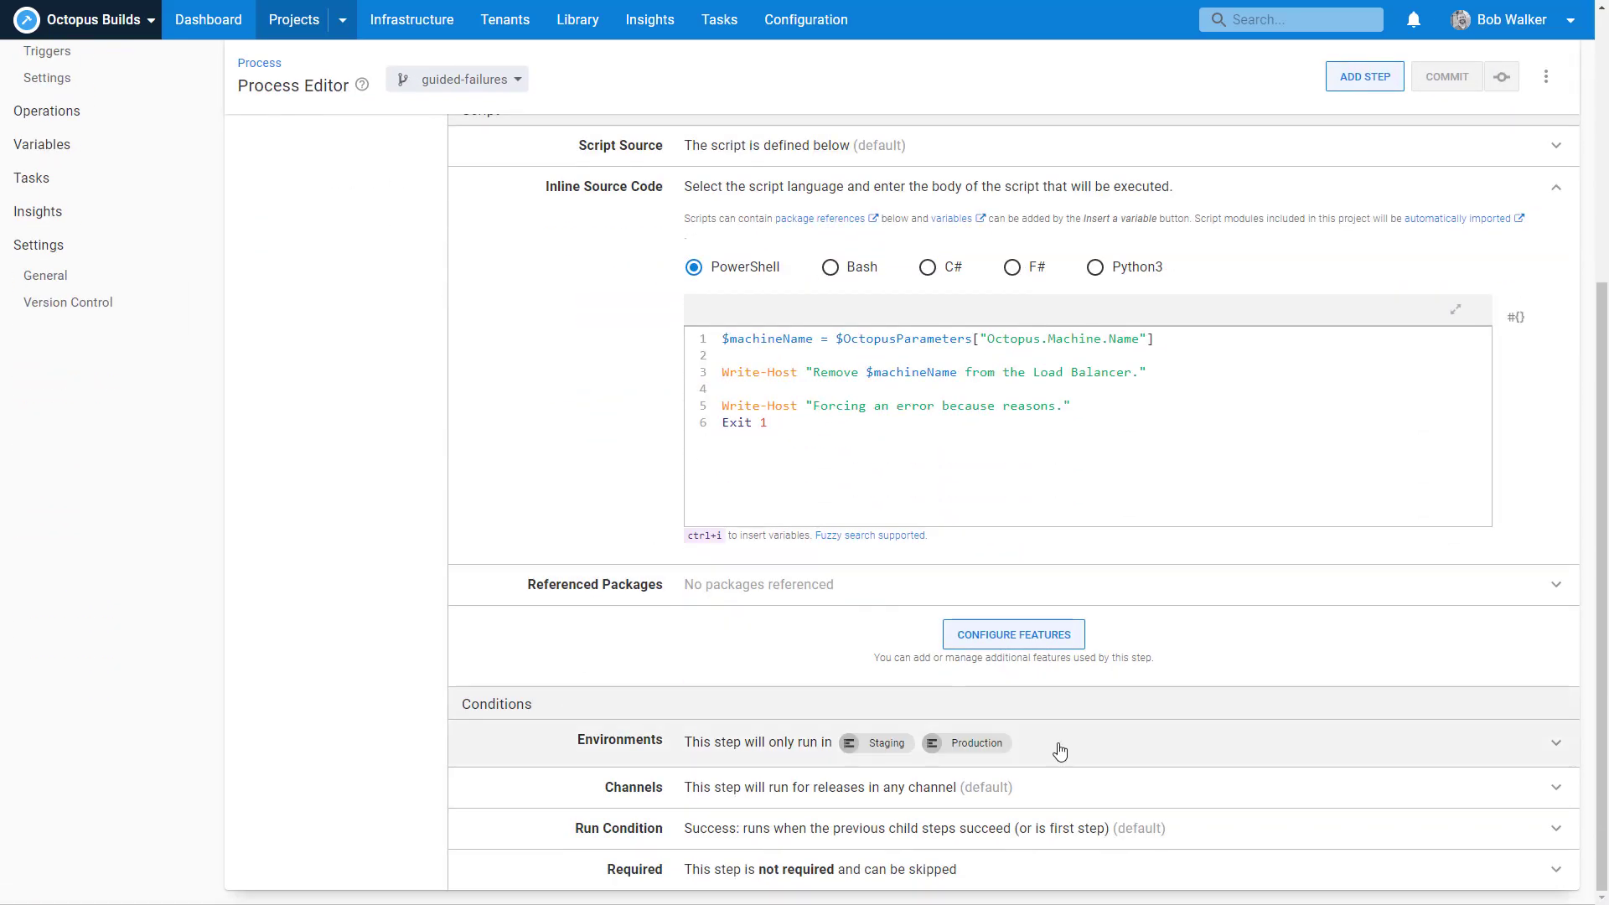
pyautogui.click(1059, 750)
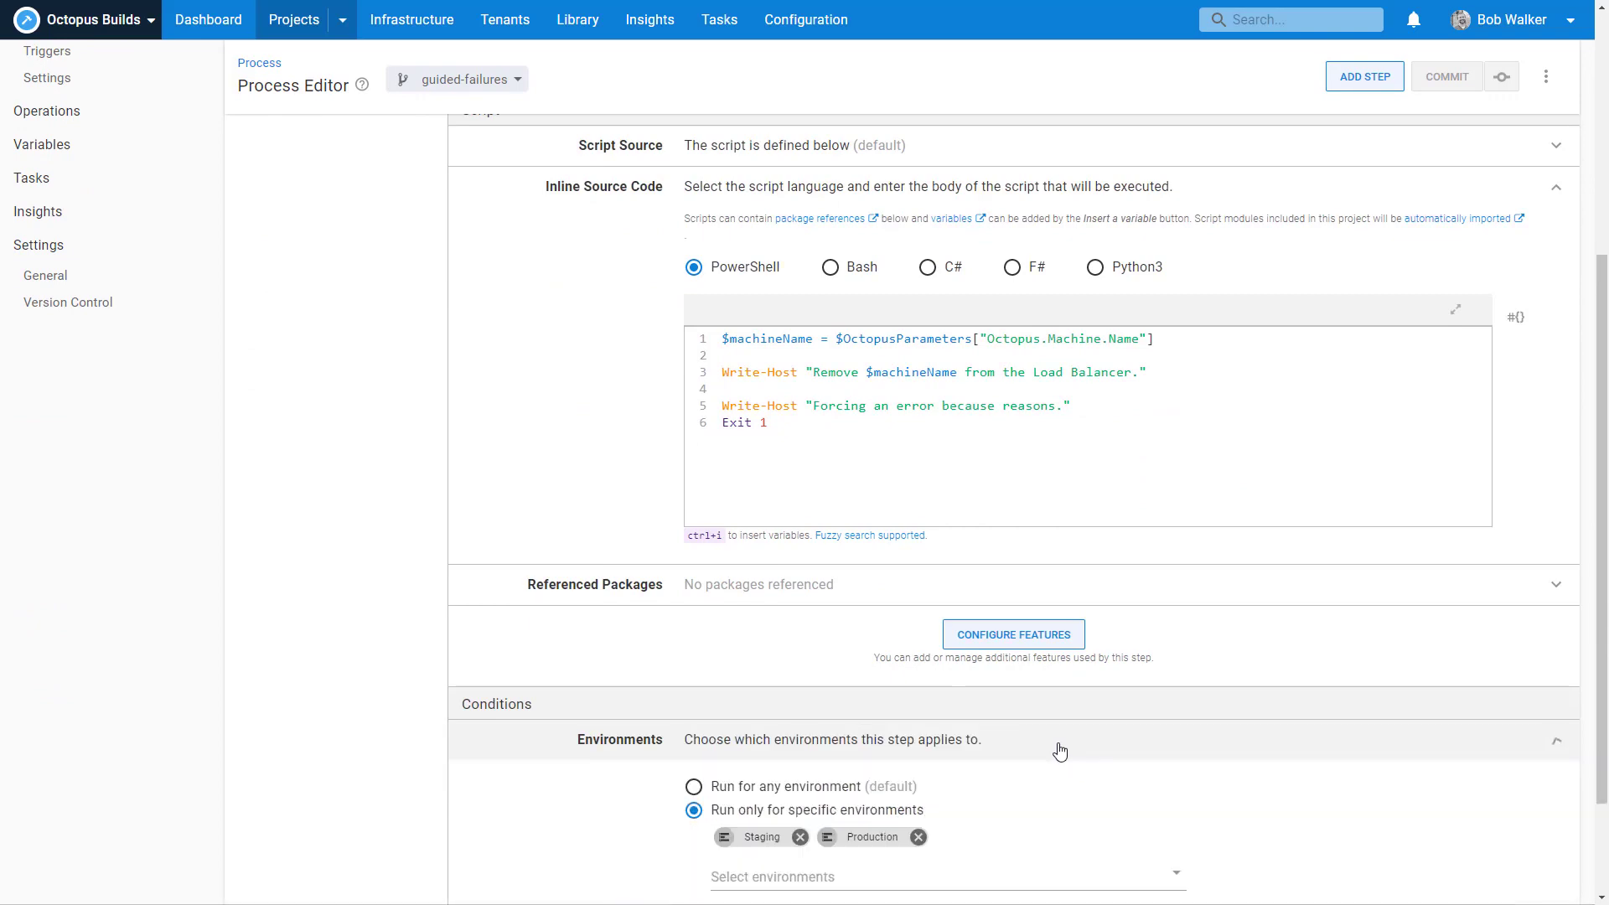
pyautogui.click(729, 788)
pyautogui.scroll(5, 1265, 639)
# Commit the process change to the guided-failures branch with the summary "Removing environment restrictions for now".
pyautogui.click(1443, 134)
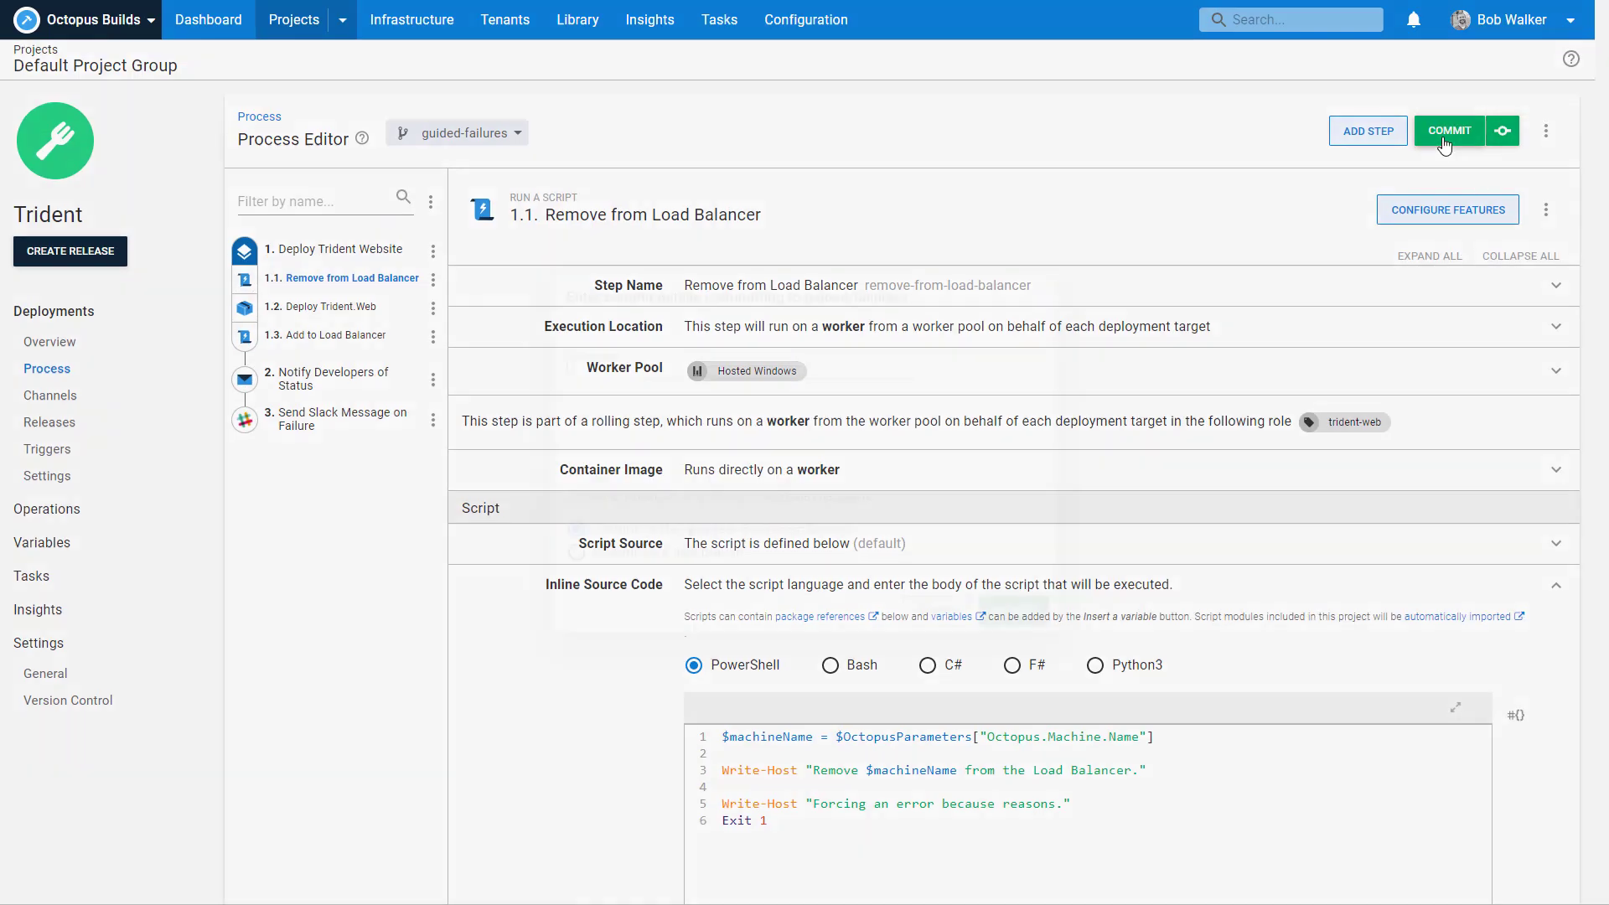
pyautogui.write('Rem')
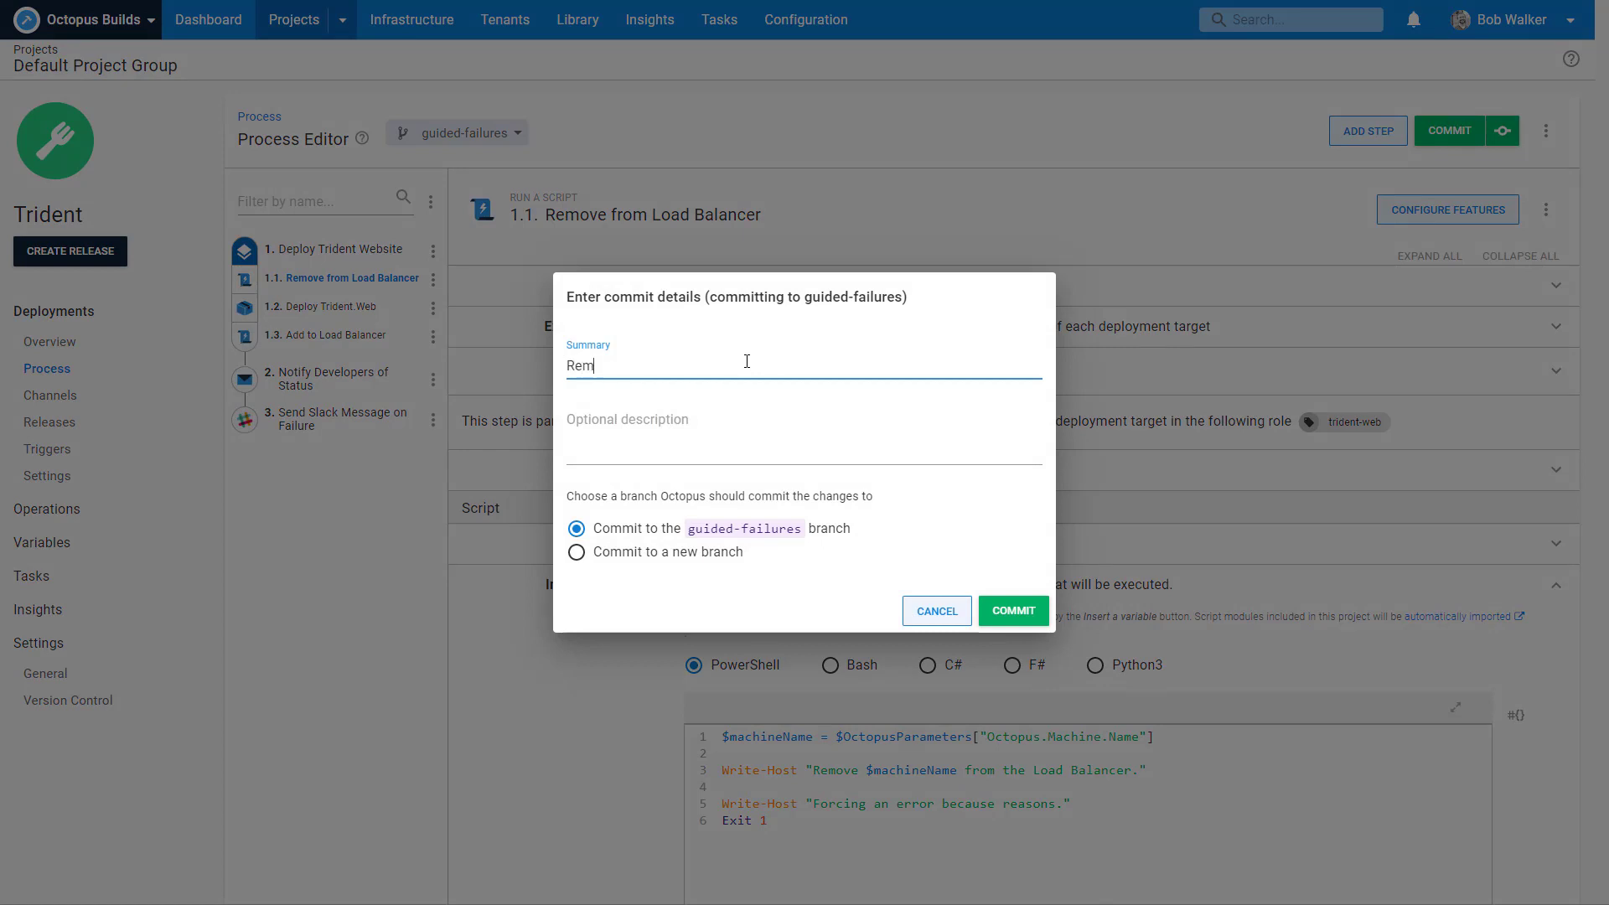
pyautogui.write('oving environment ')
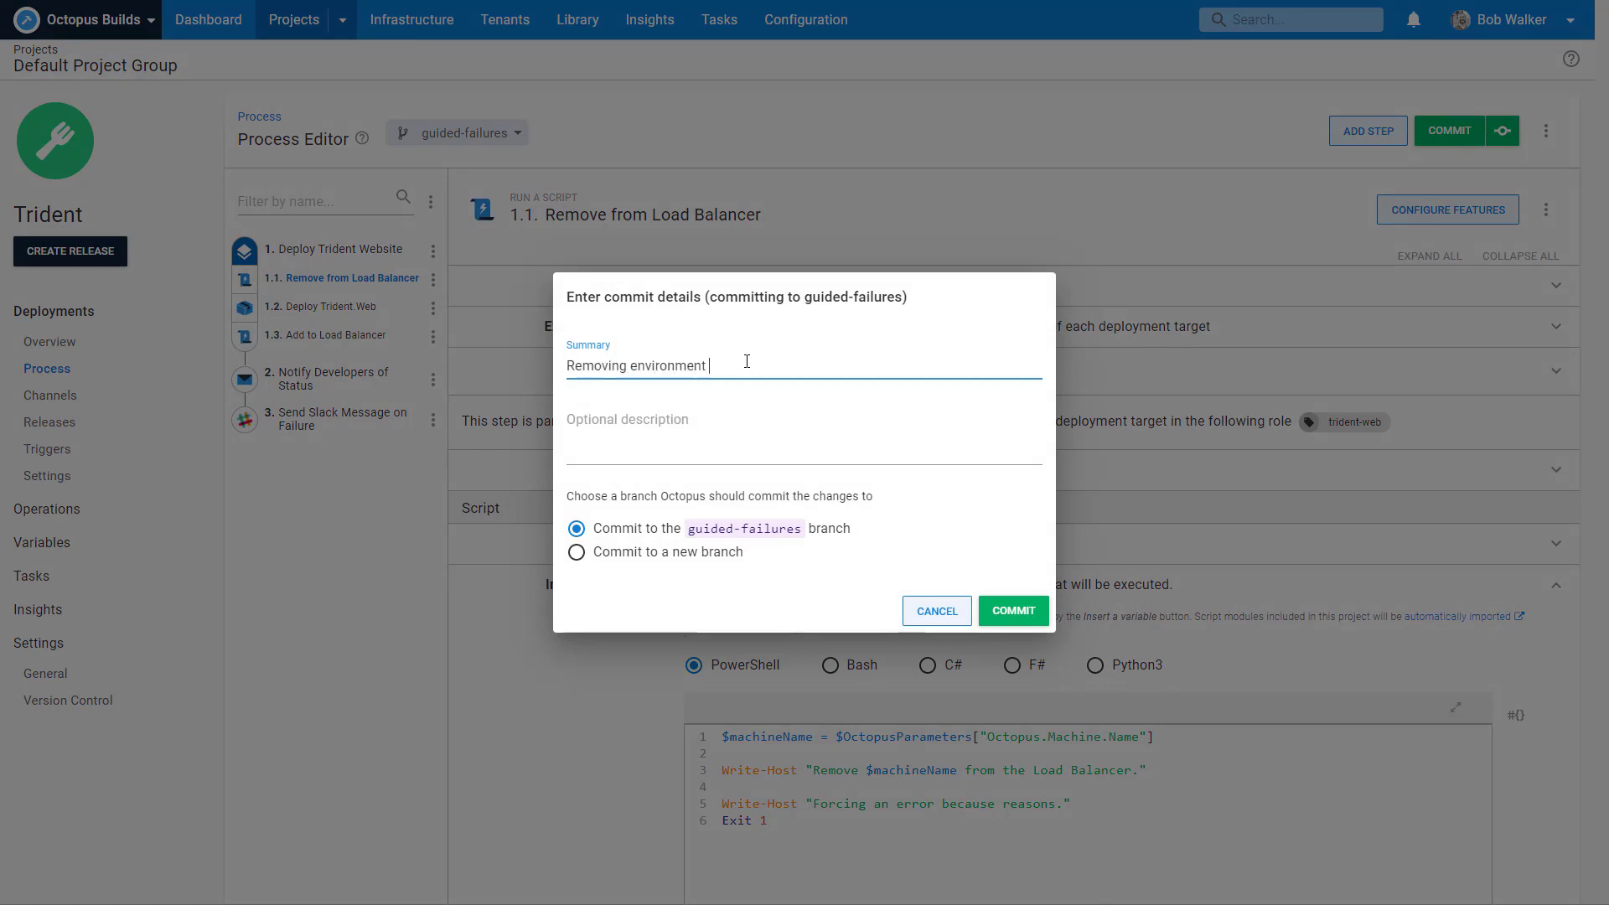
pyautogui.write('restrictions for now')
pyautogui.click(992, 611)
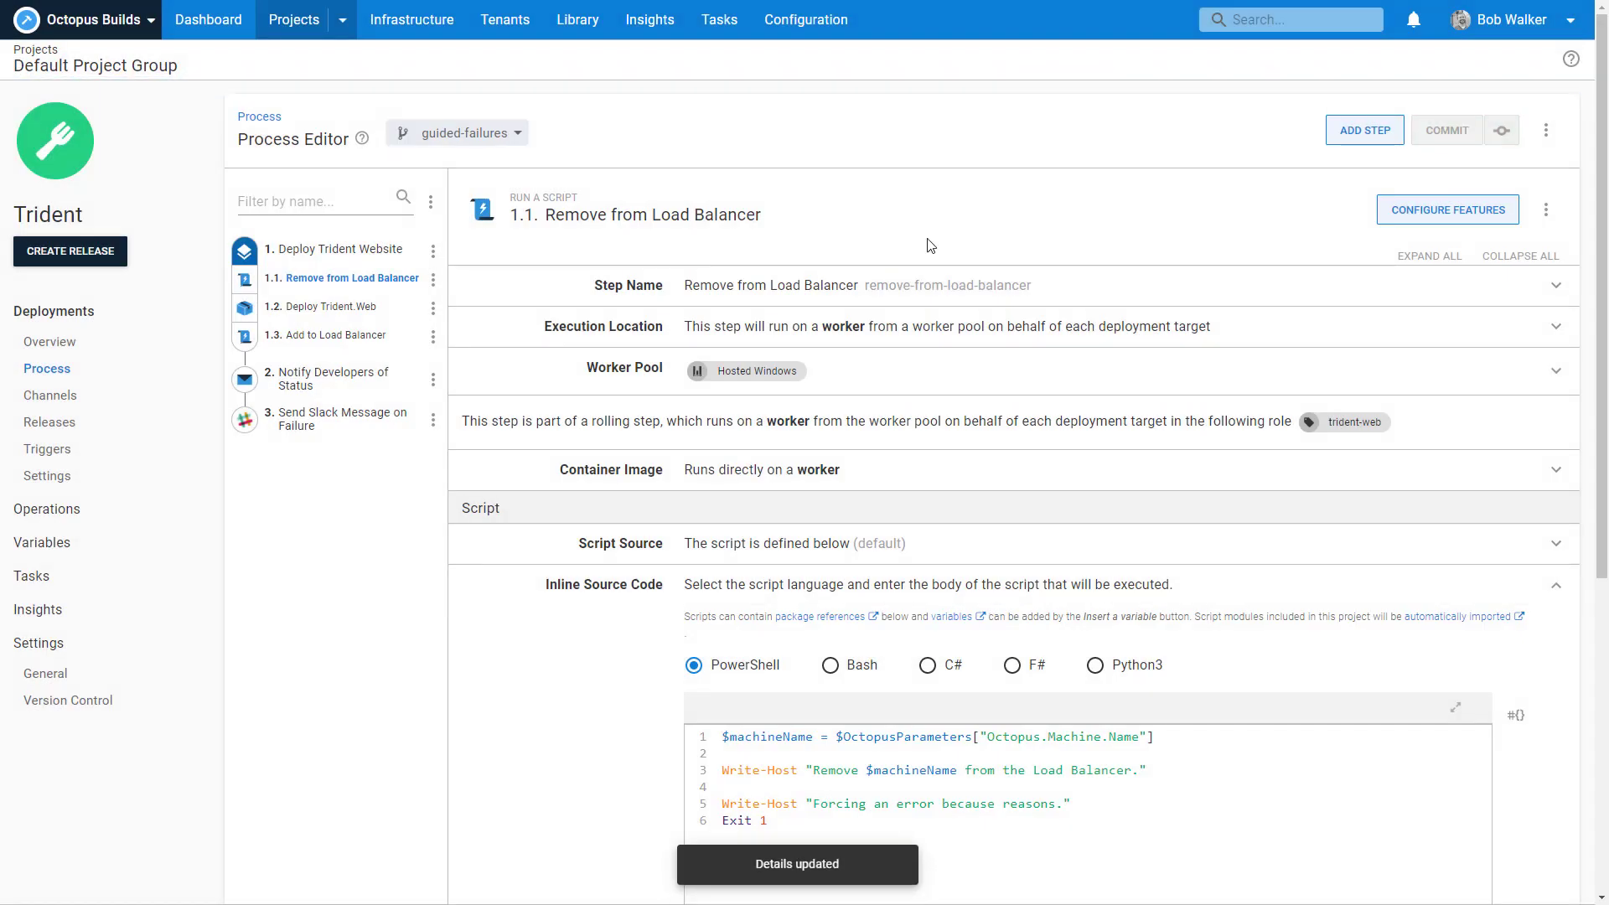
# Create another release from guided-failures on the Dev - QA channel and deploy it to Development.
pyautogui.click(89, 265)
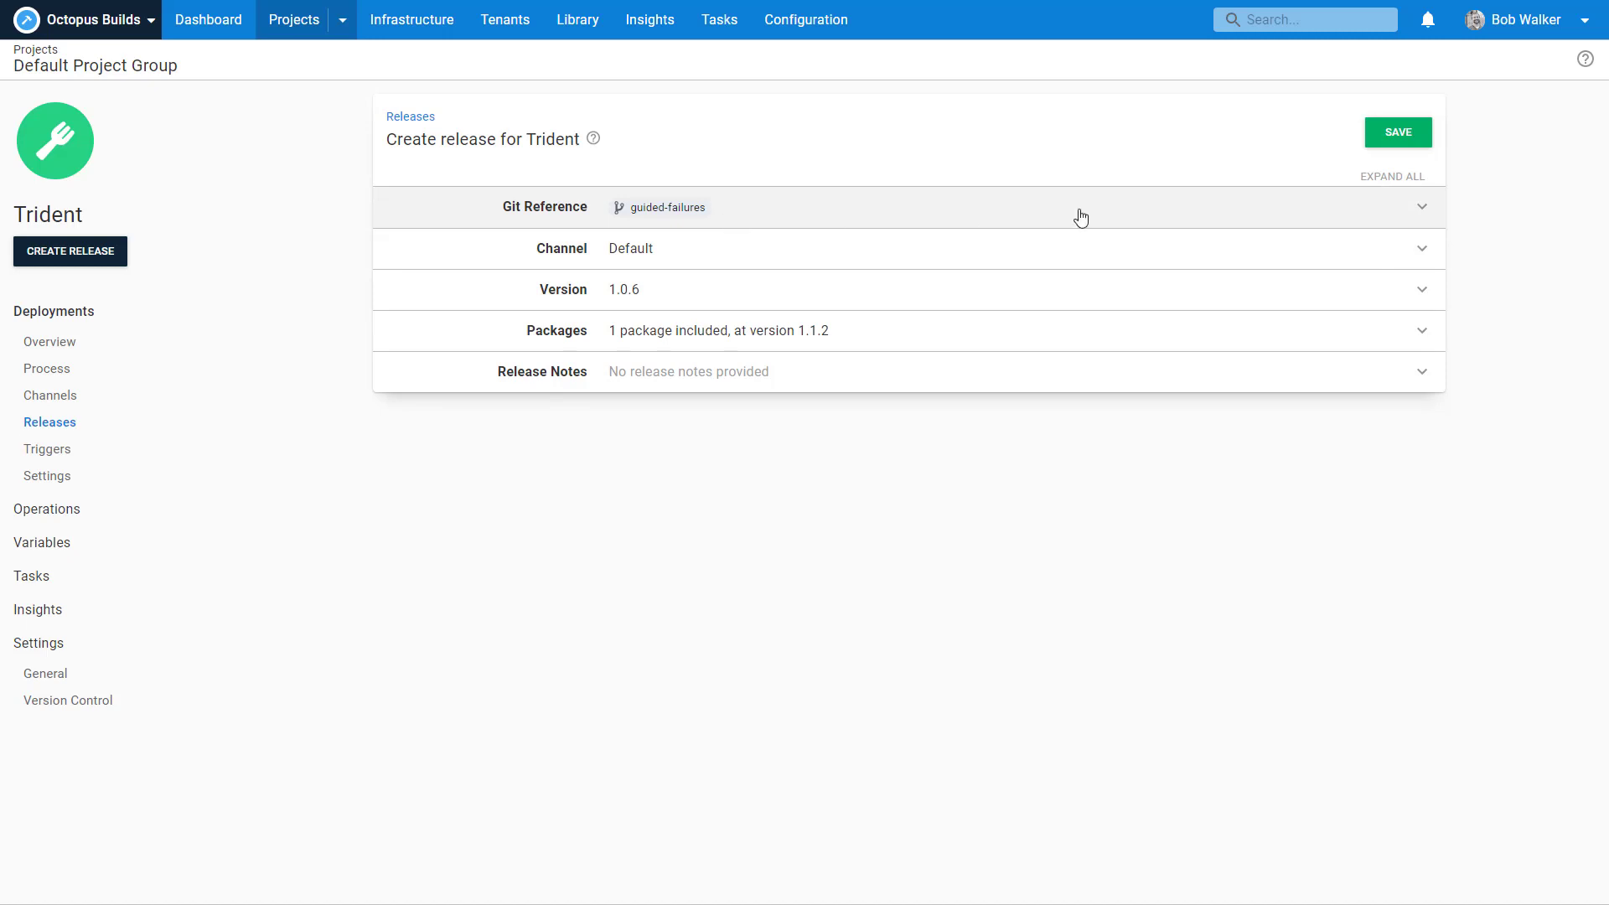
pyautogui.click(1057, 263)
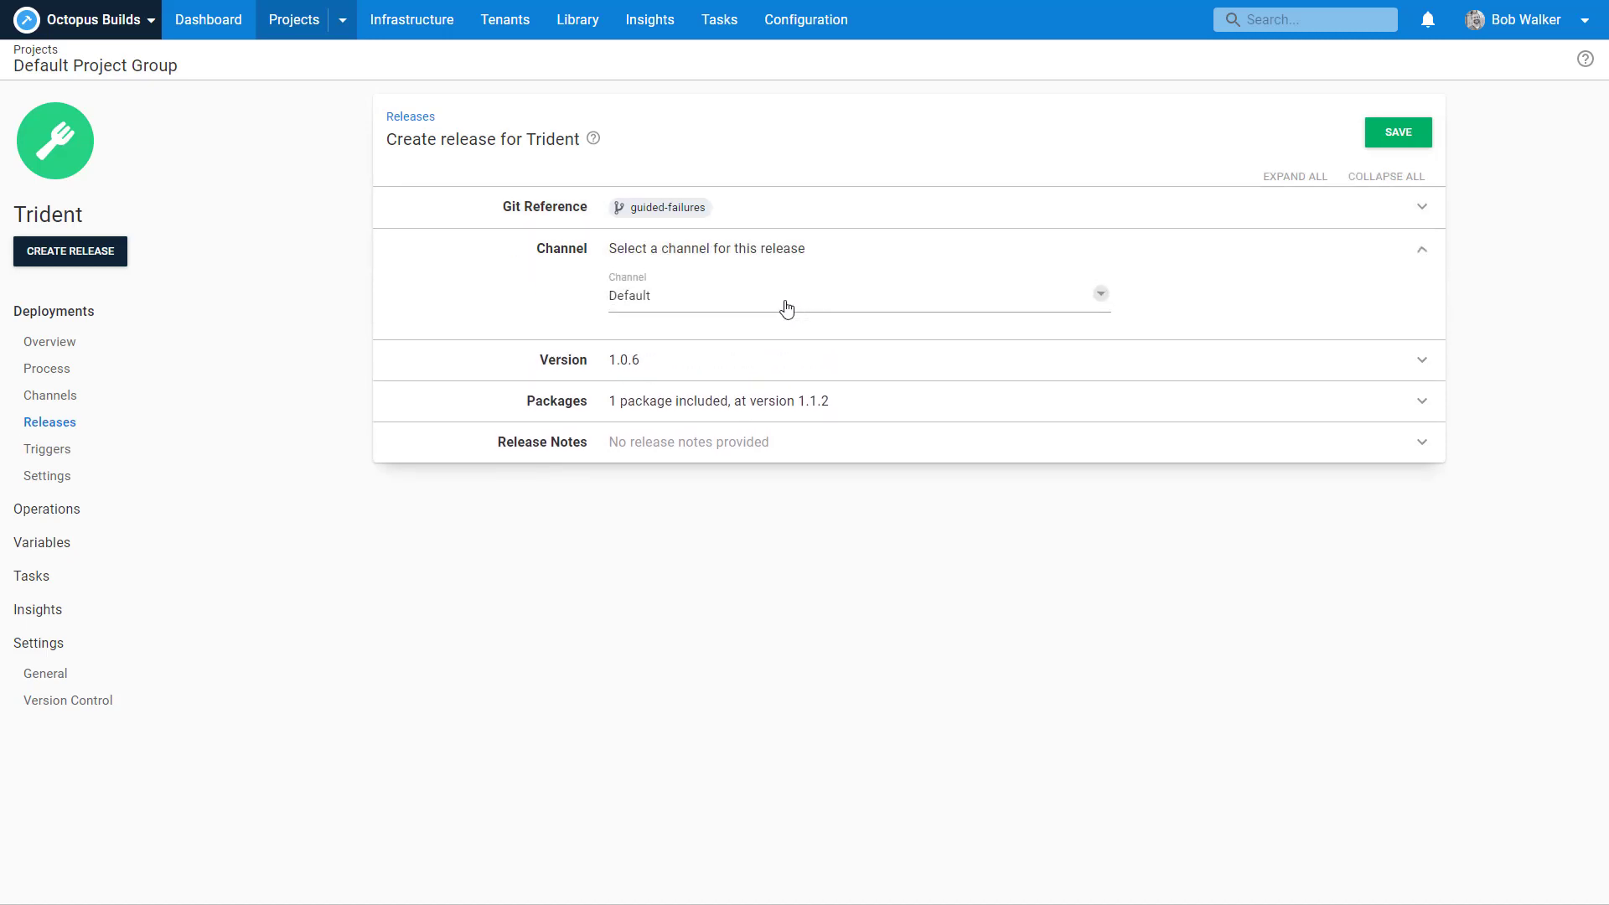
pyautogui.click(776, 303)
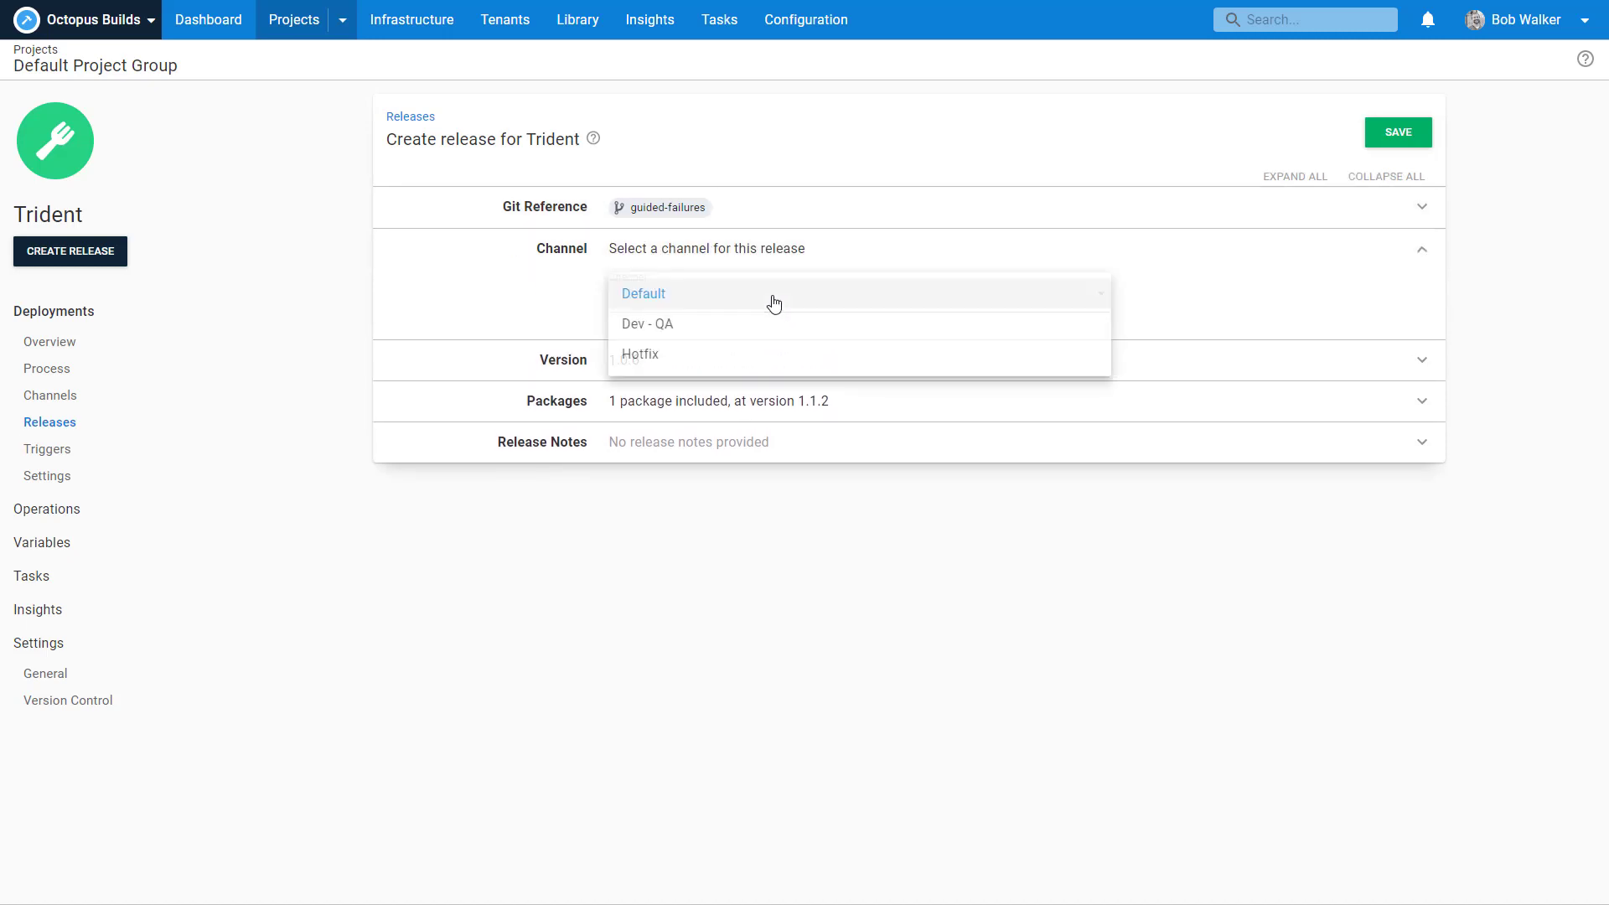
pyautogui.click(707, 334)
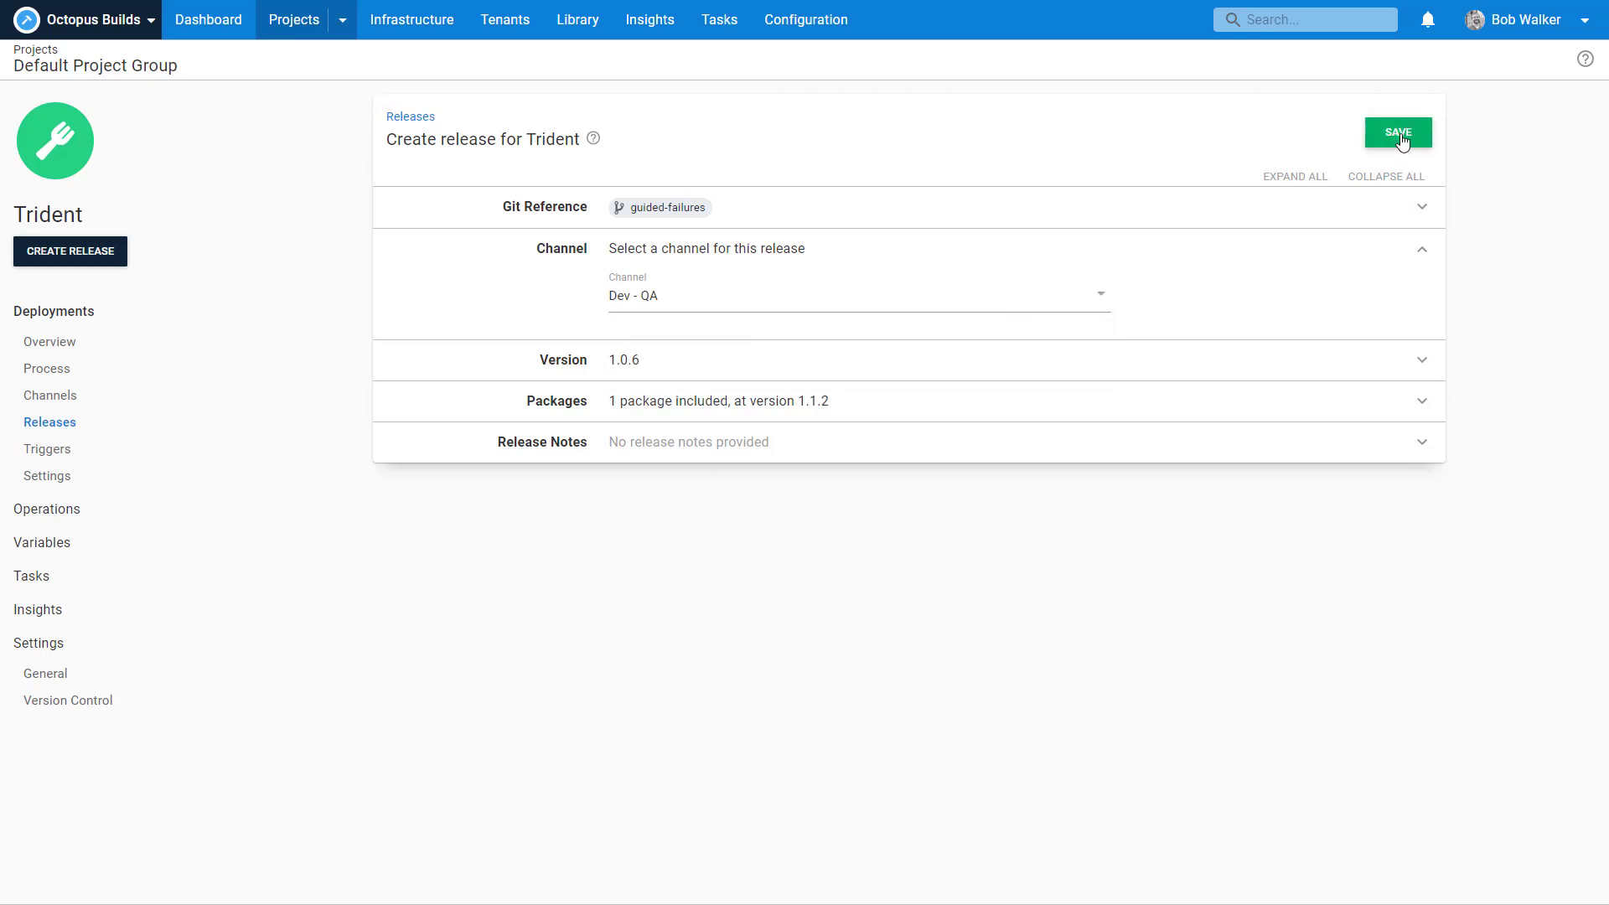
pyautogui.click(1397, 133)
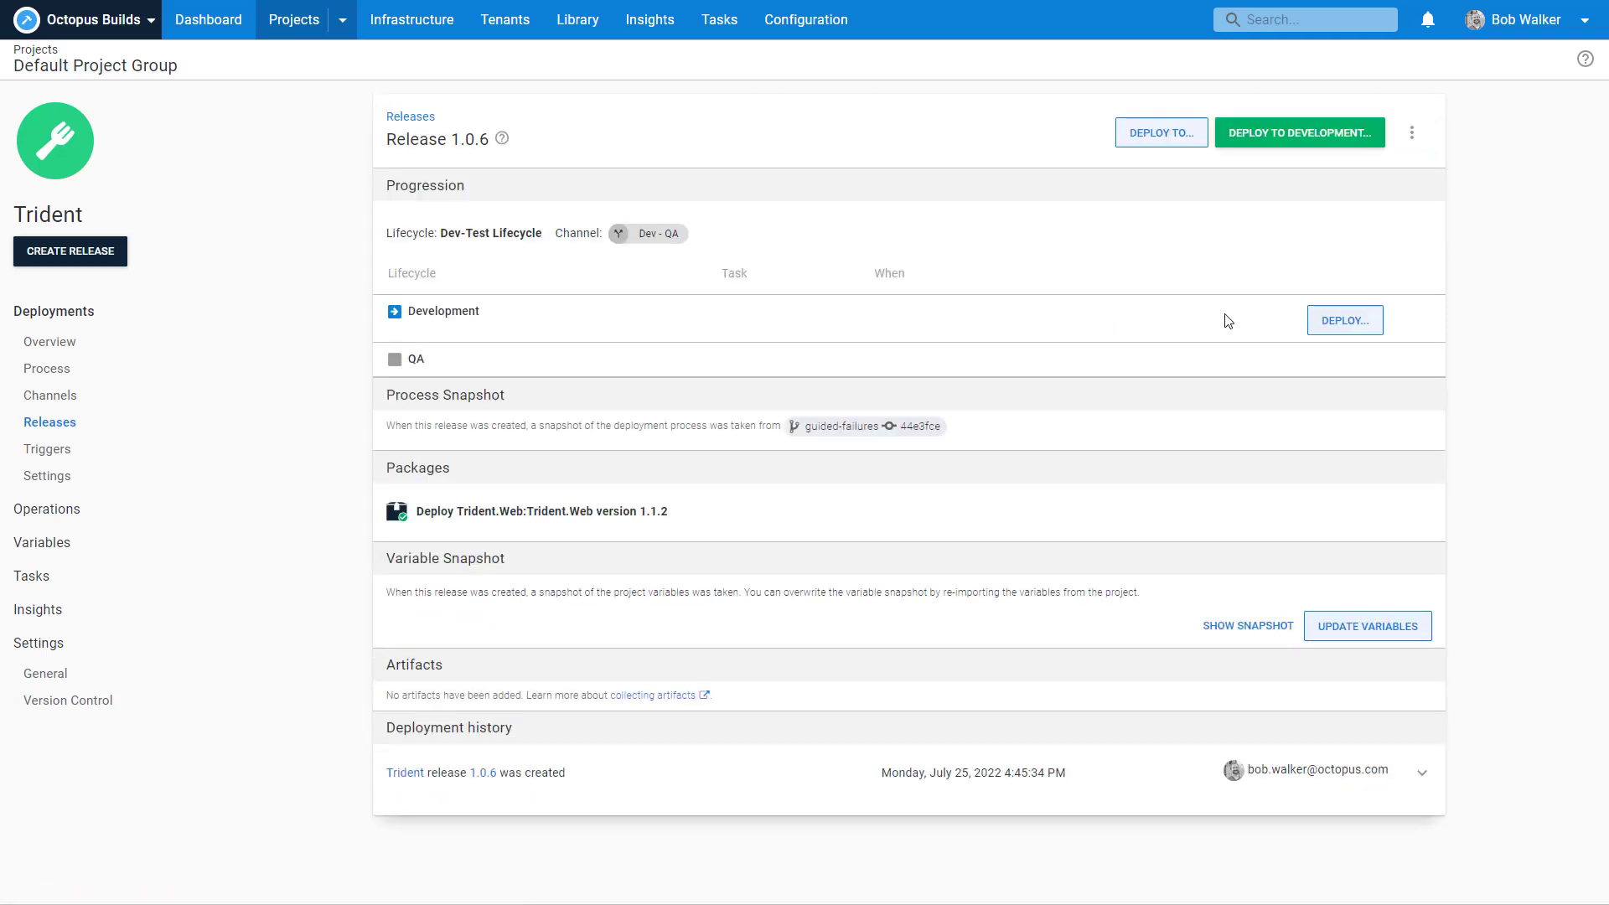
pyautogui.click(1358, 325)
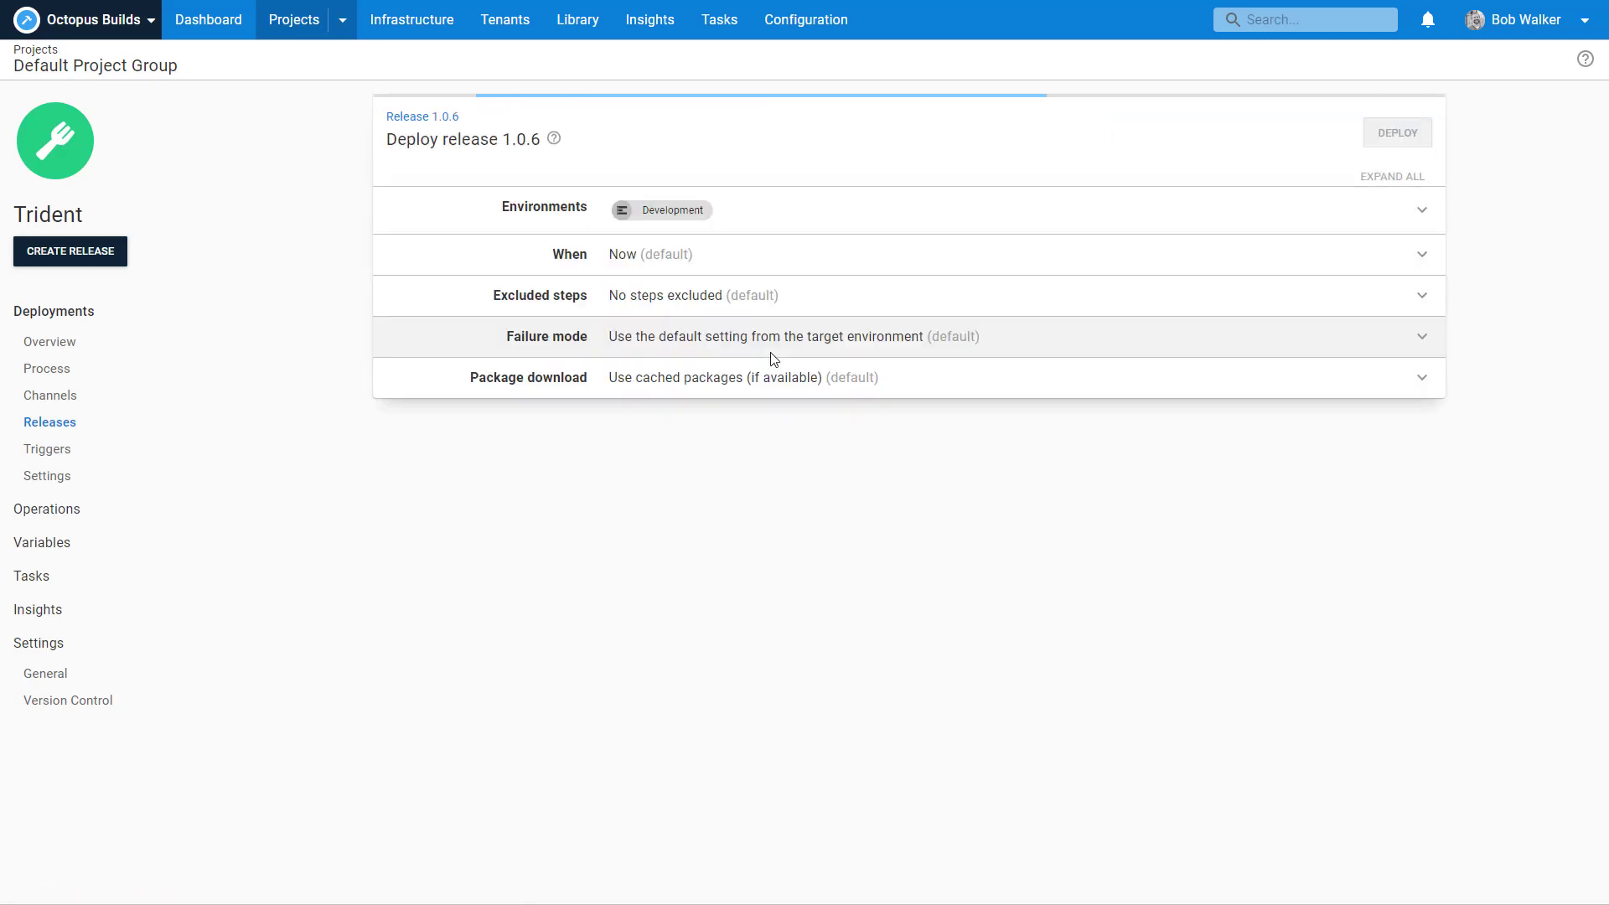
pyautogui.click(1383, 141)
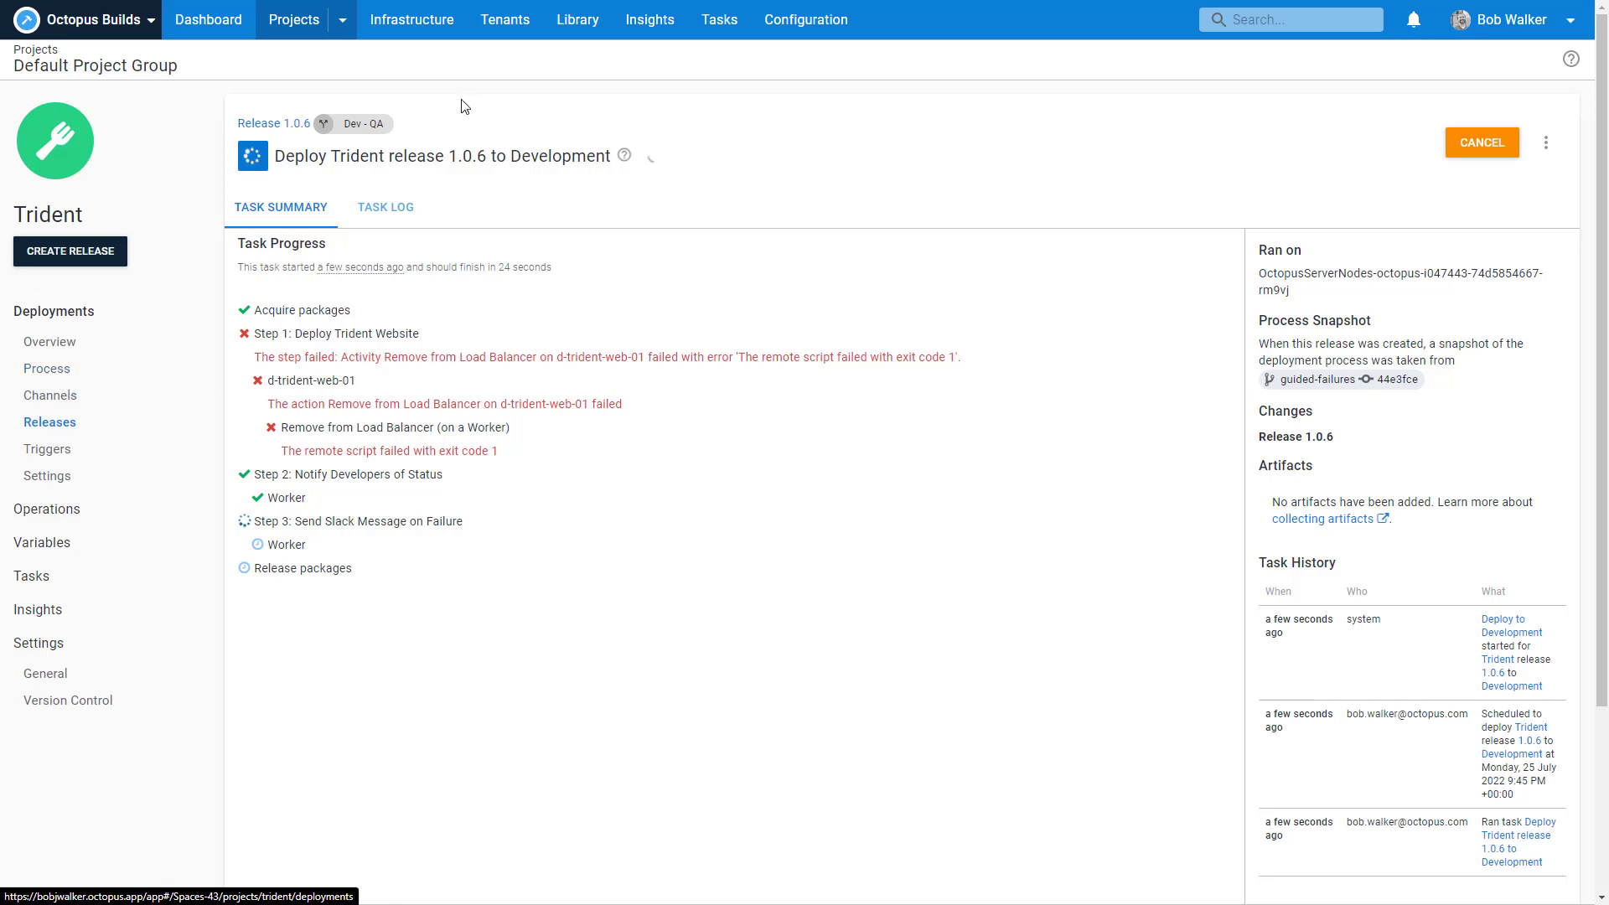
# Add a version rule for the Deploy Trident.Web package step to the Dev - QA channel and start designing it.
pyautogui.click(70, 395)
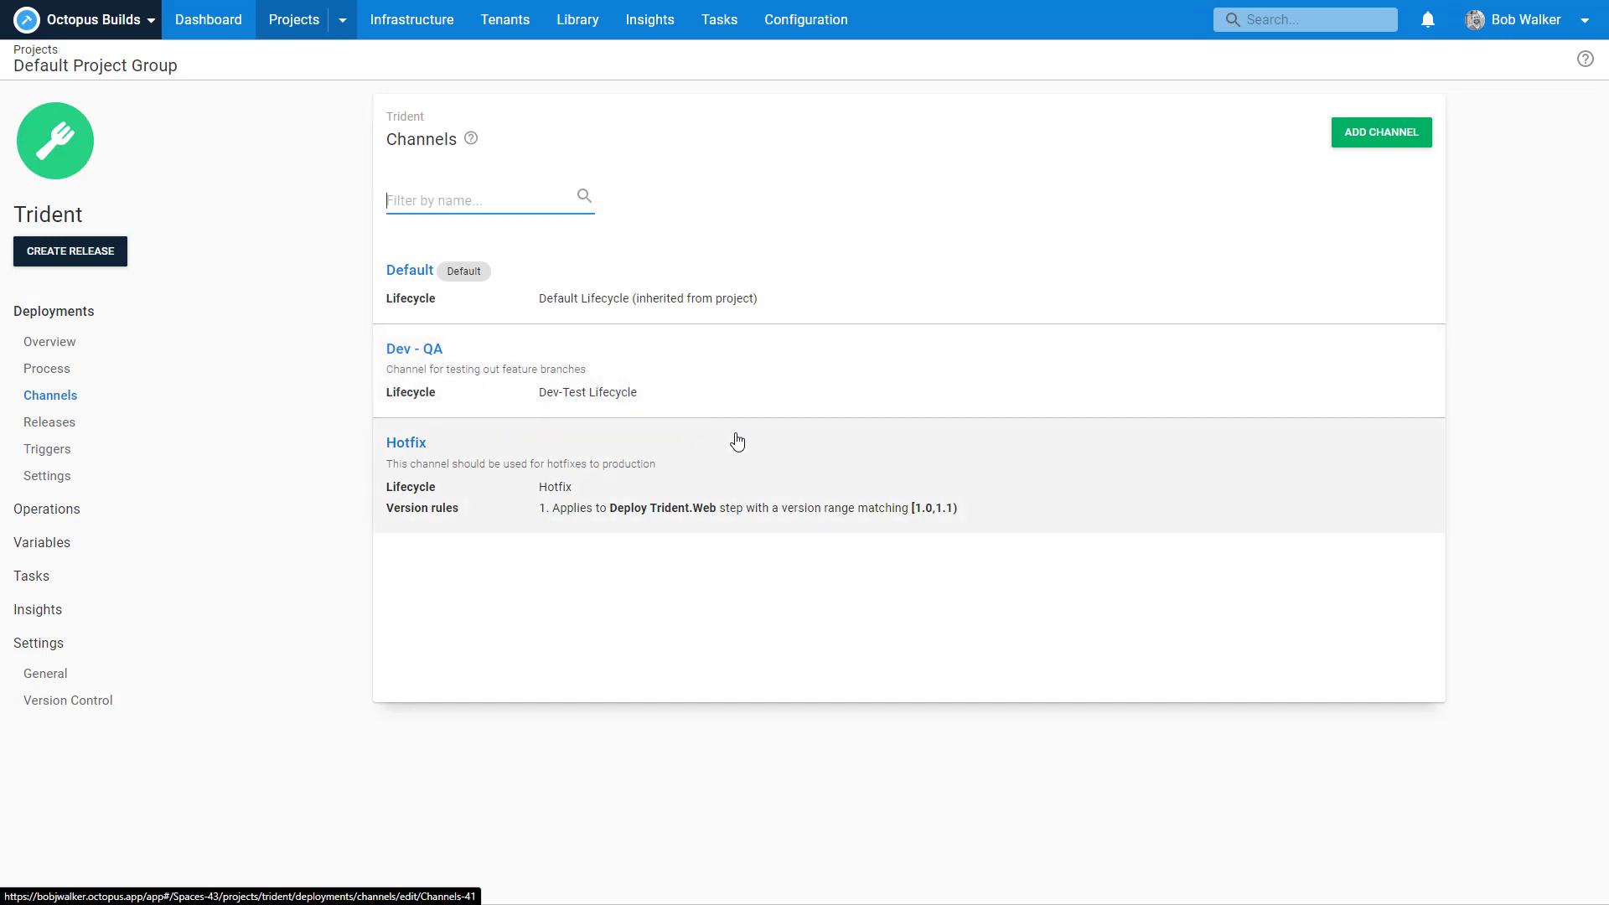
pyautogui.click(746, 381)
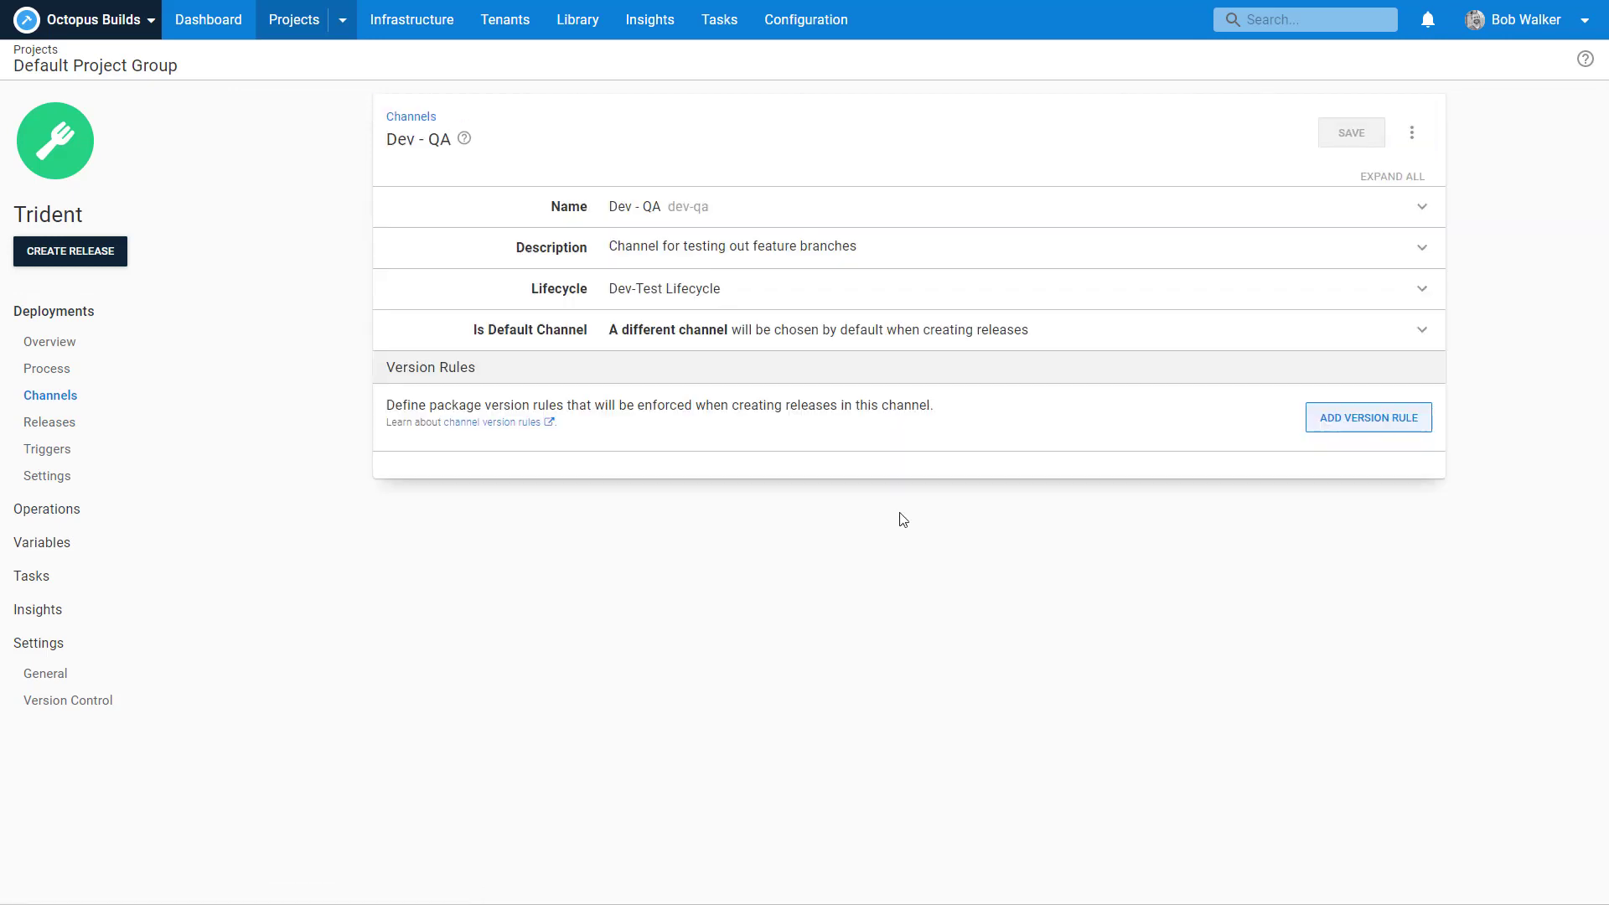
pyautogui.click(1341, 419)
pyautogui.click(740, 537)
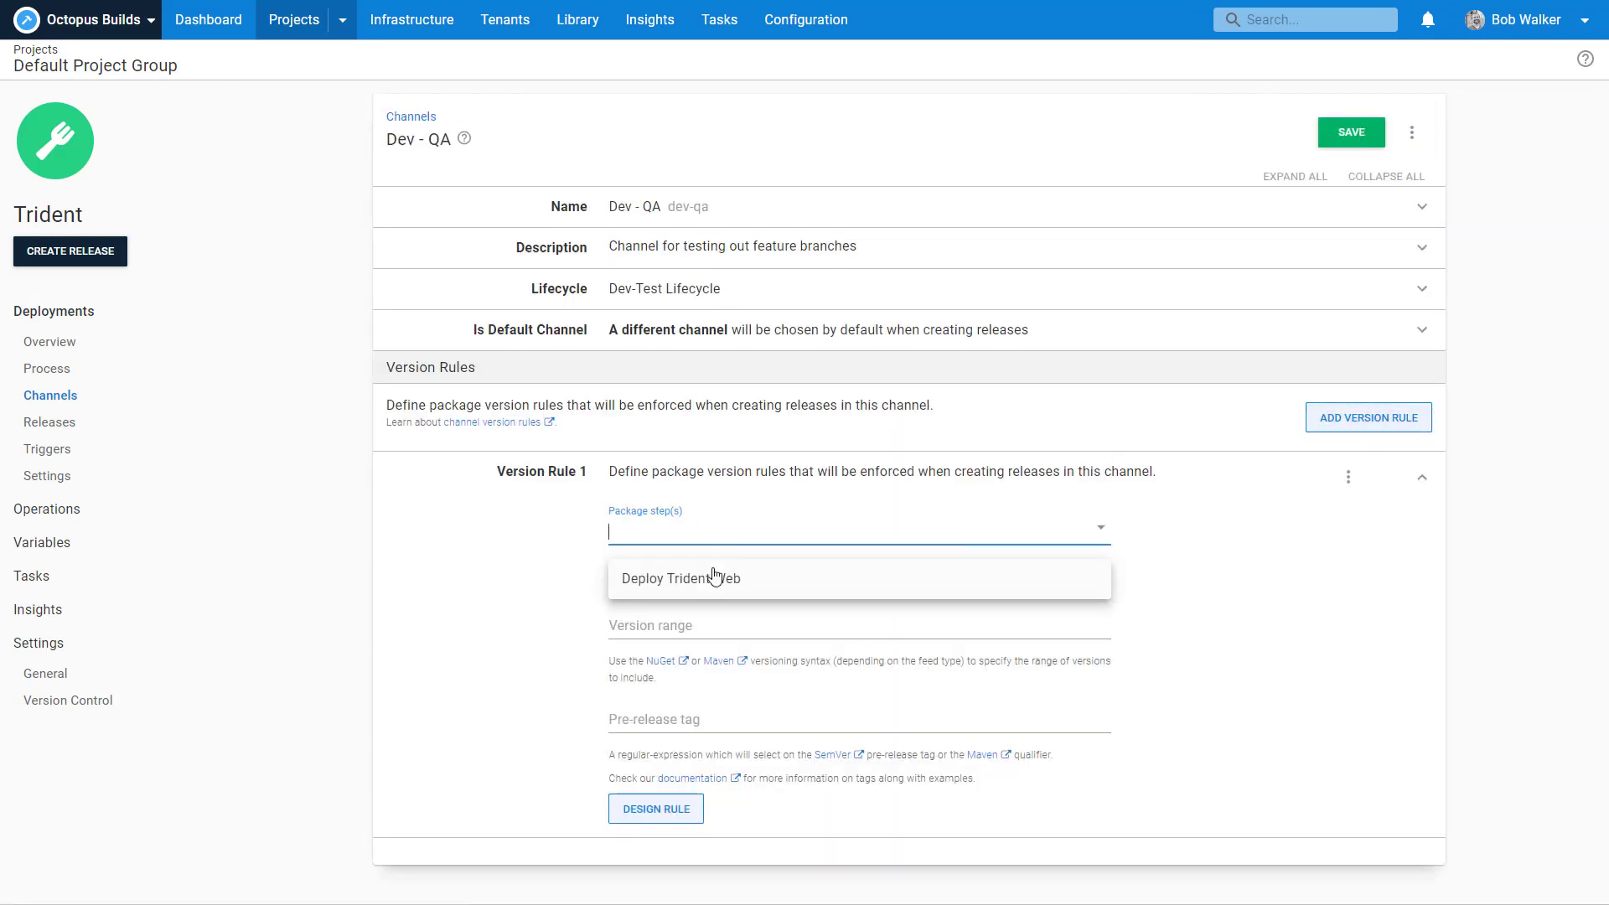
pyautogui.click(712, 577)
pyautogui.click(644, 836)
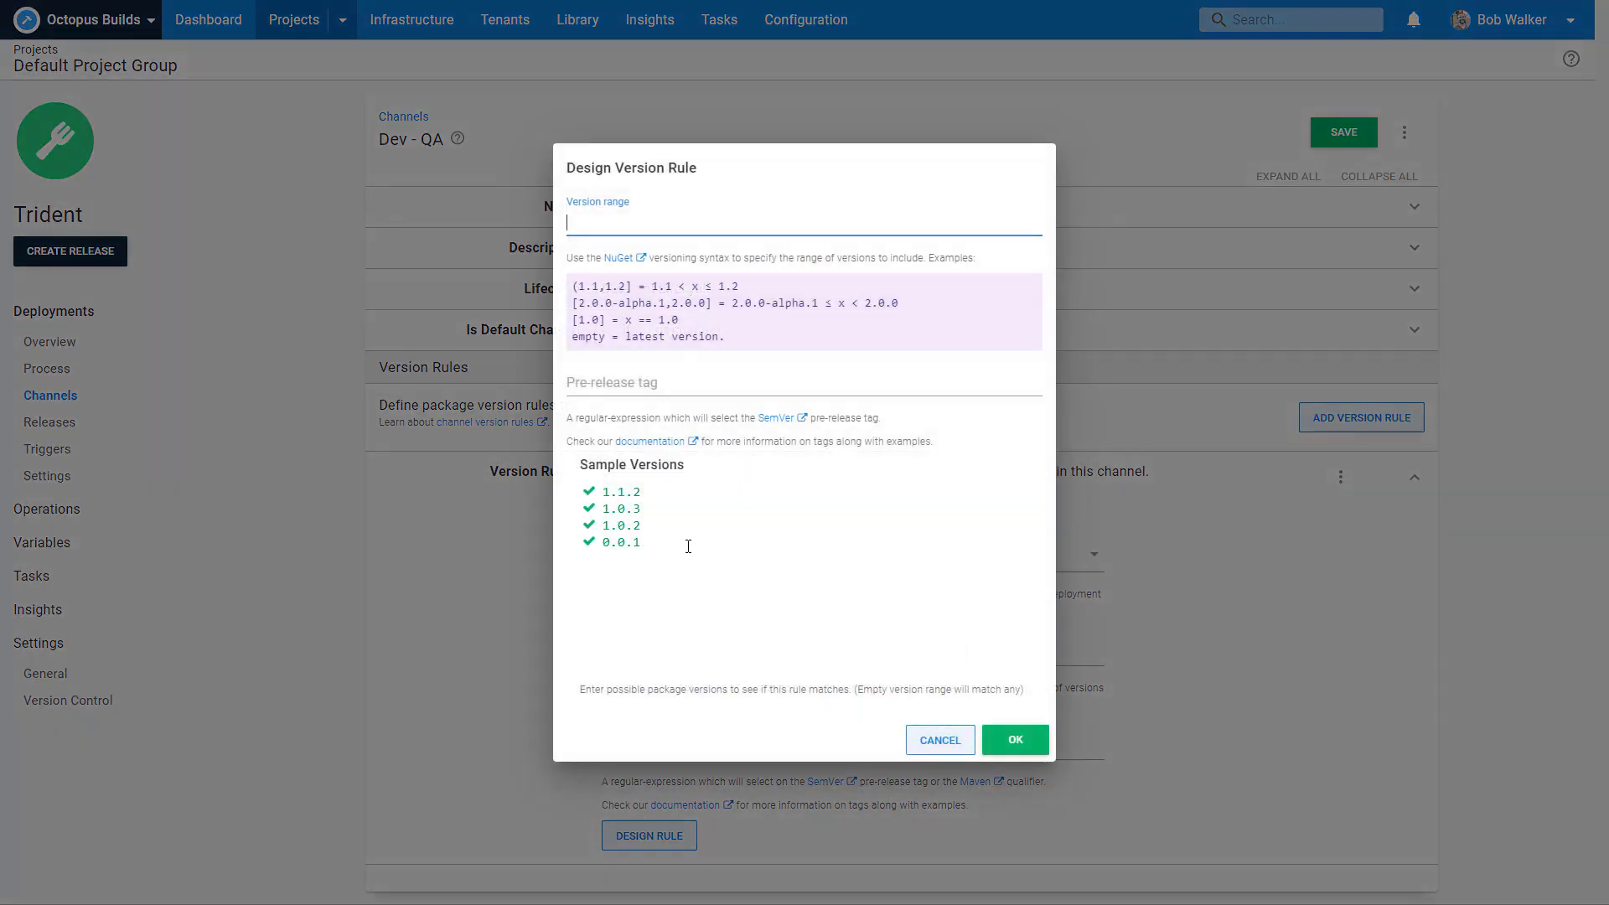
pyautogui.click(686, 545)
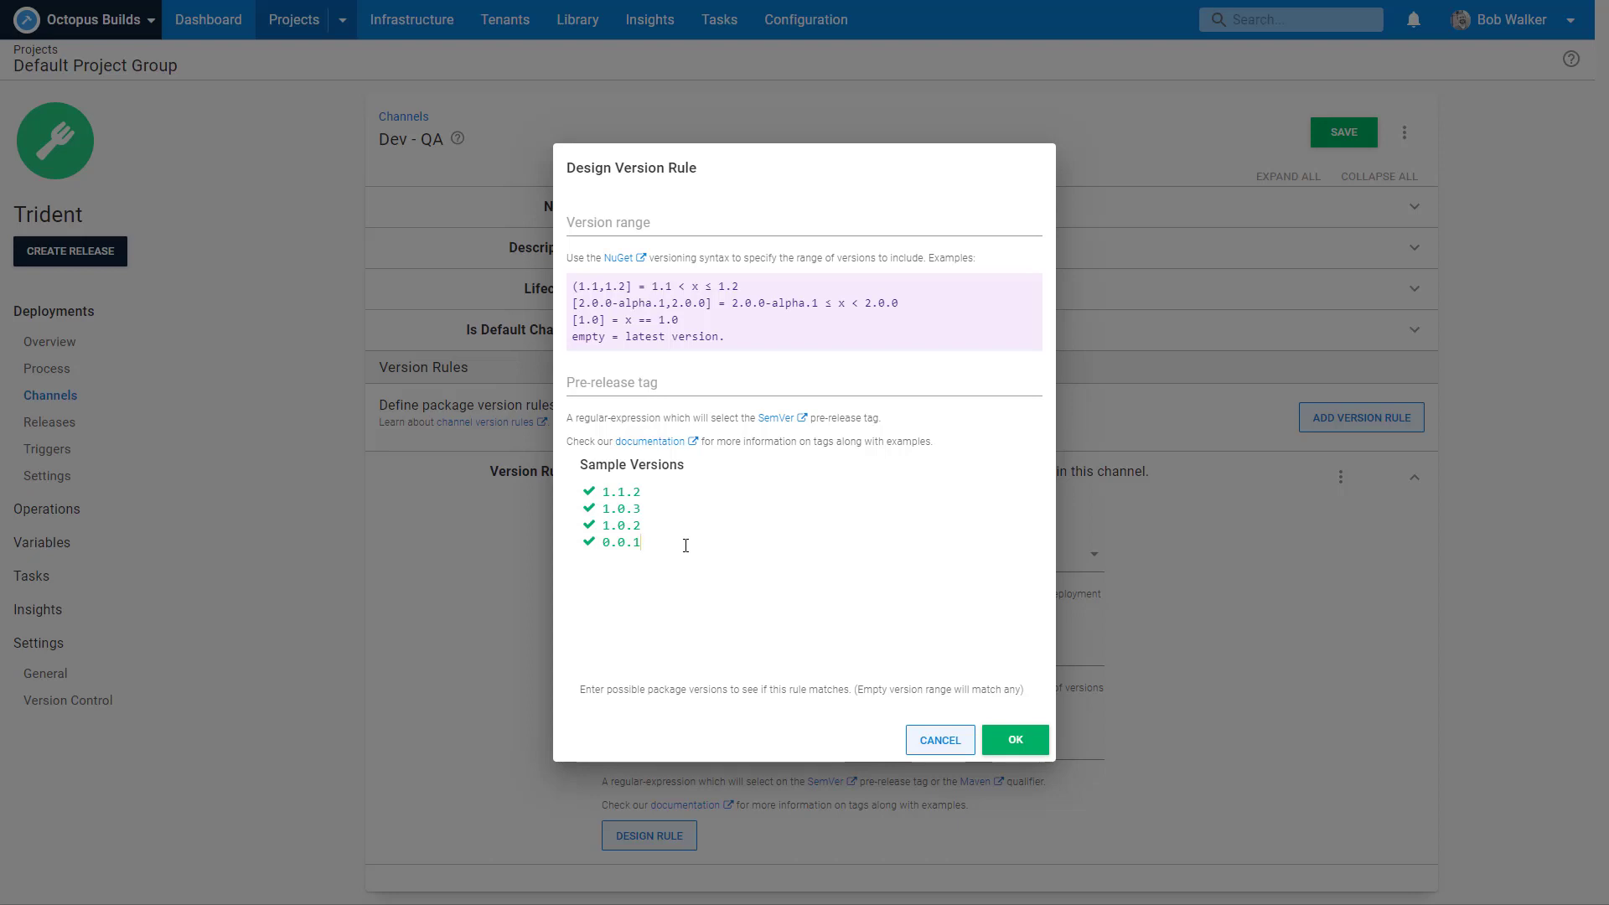
# Try the pre-release tag patterns "*.", ".*" and "+*" in the version rule design.
pyautogui.click(698, 389)
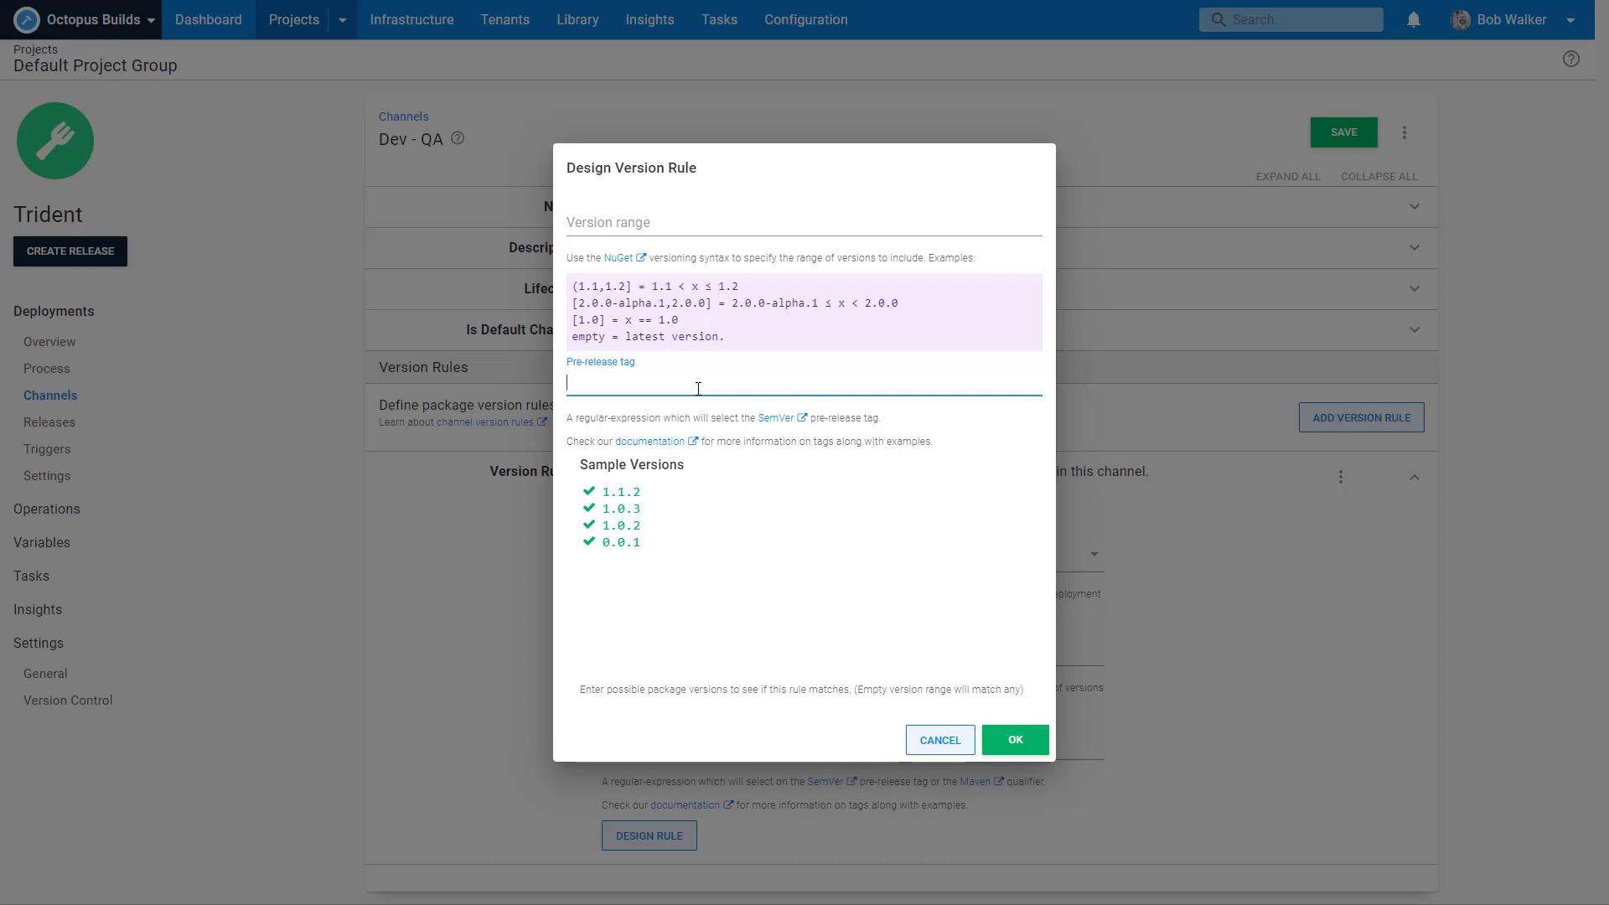
pyautogui.write('*')
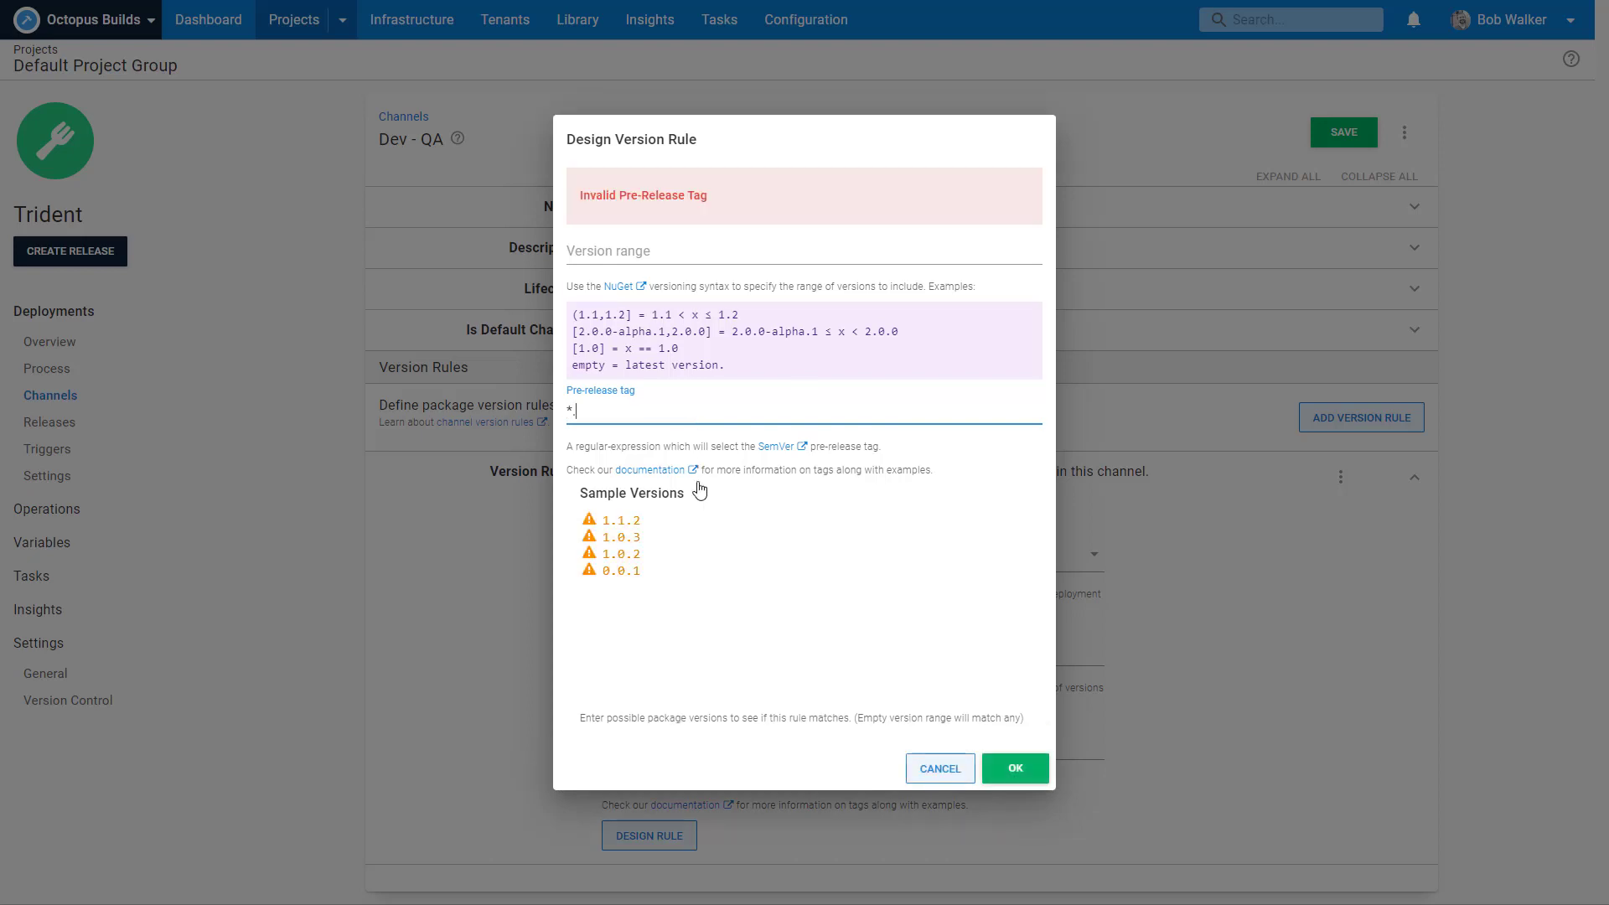
pyautogui.click(681, 571)
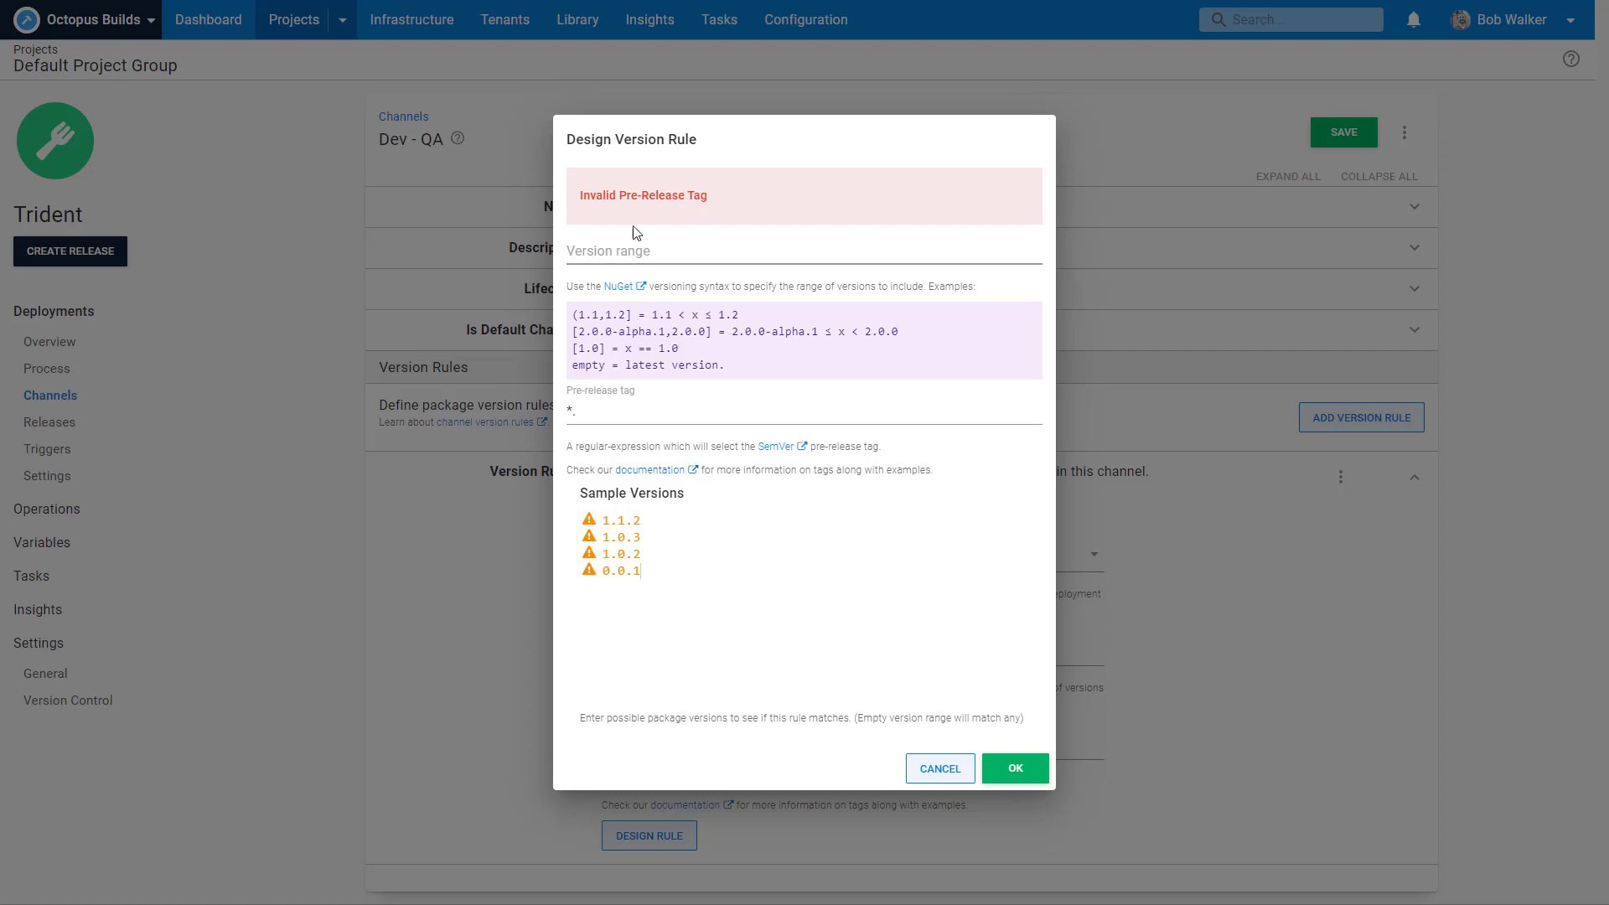
pyautogui.moveTo(596, 415); pyautogui.dragTo(566, 410)
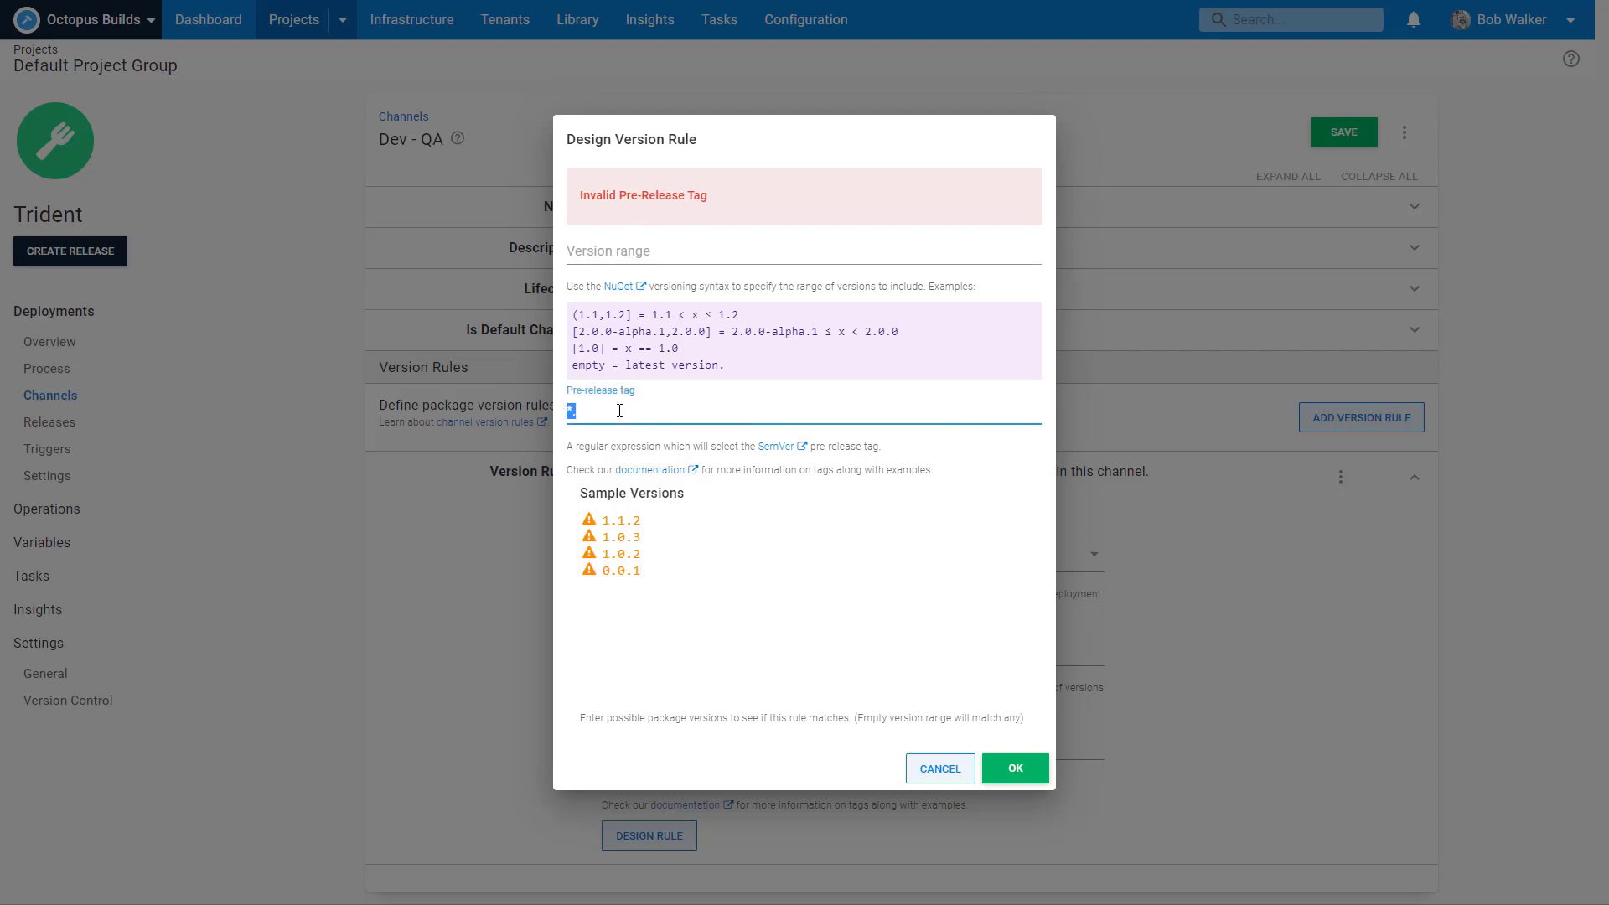
pyautogui.press('BackSpace')
pyautogui.write('.*')
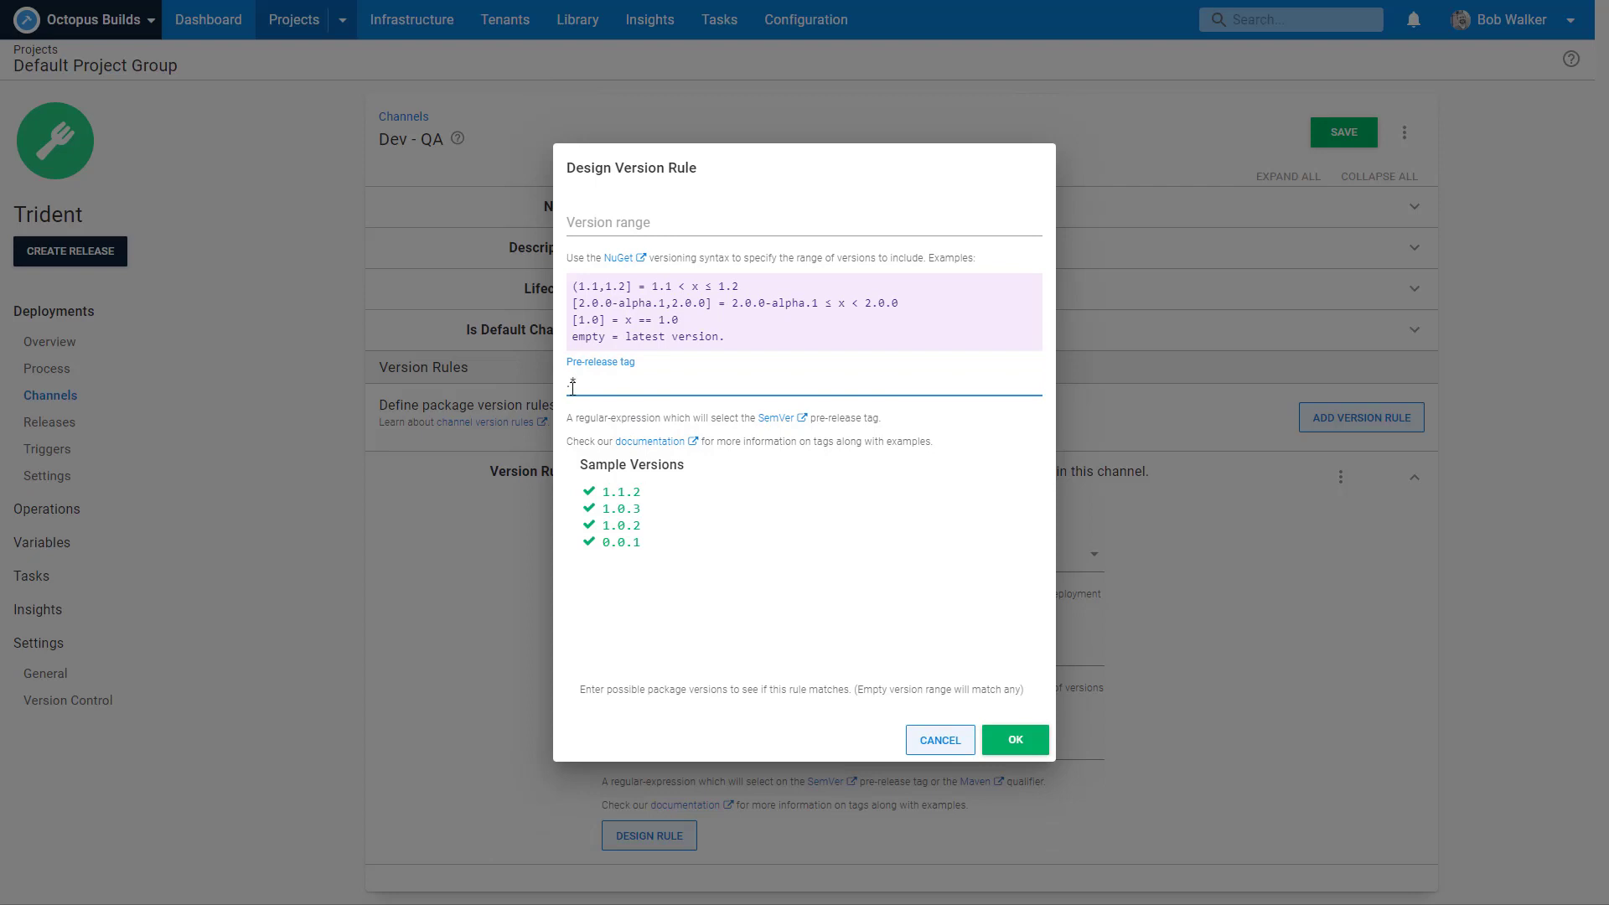
pyautogui.press('Left')
pyautogui.press('BackSpace')
pyautogui.write('+')
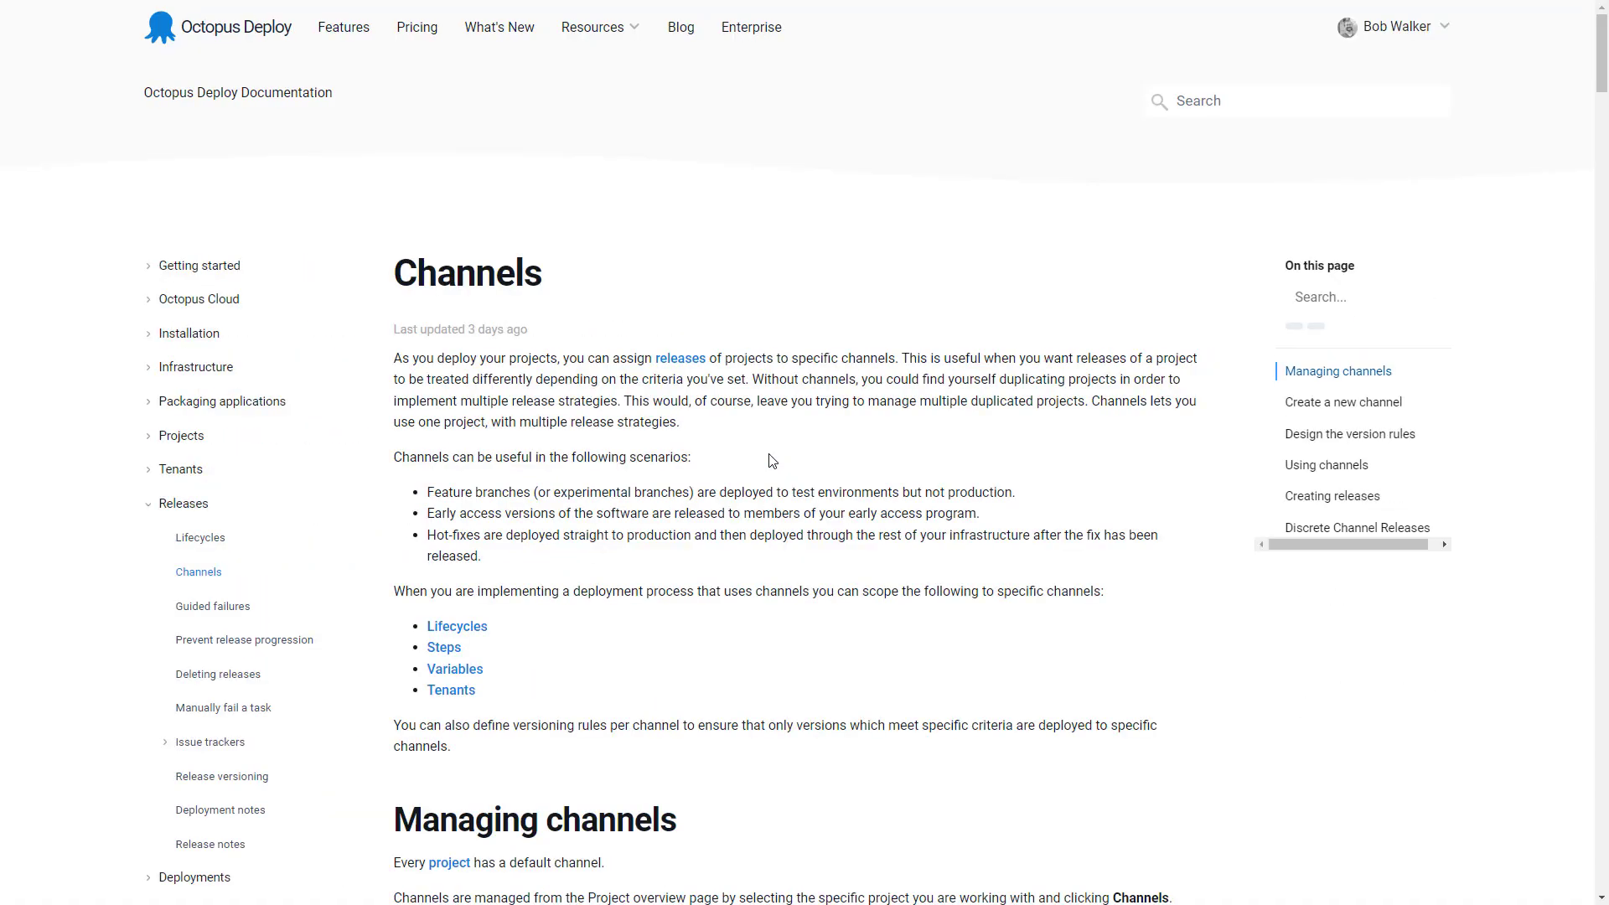
# Copy the any-pre-release pattern ^[^\+].* from the Channels documentation and use it as the rule's pre-release tag.
pyautogui.scroll(-5, 757, 348)
pyautogui.scroll(-10, 758, 553)
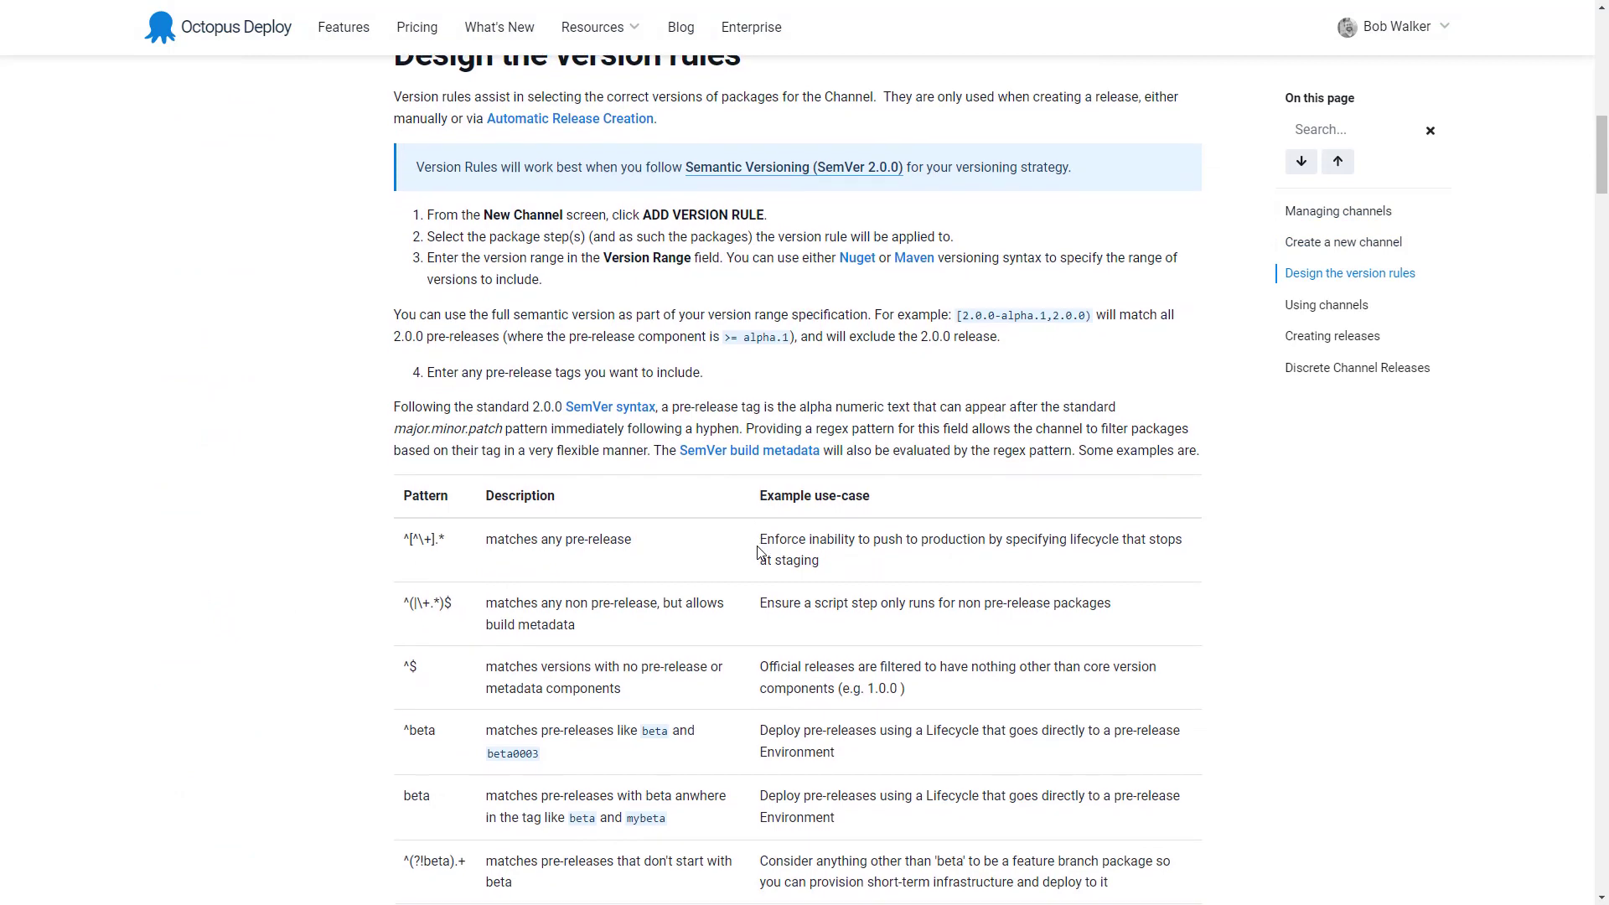
pyautogui.moveTo(473, 293); pyautogui.dragTo(400, 289)
pyautogui.hotkey('ctrl', 'c')
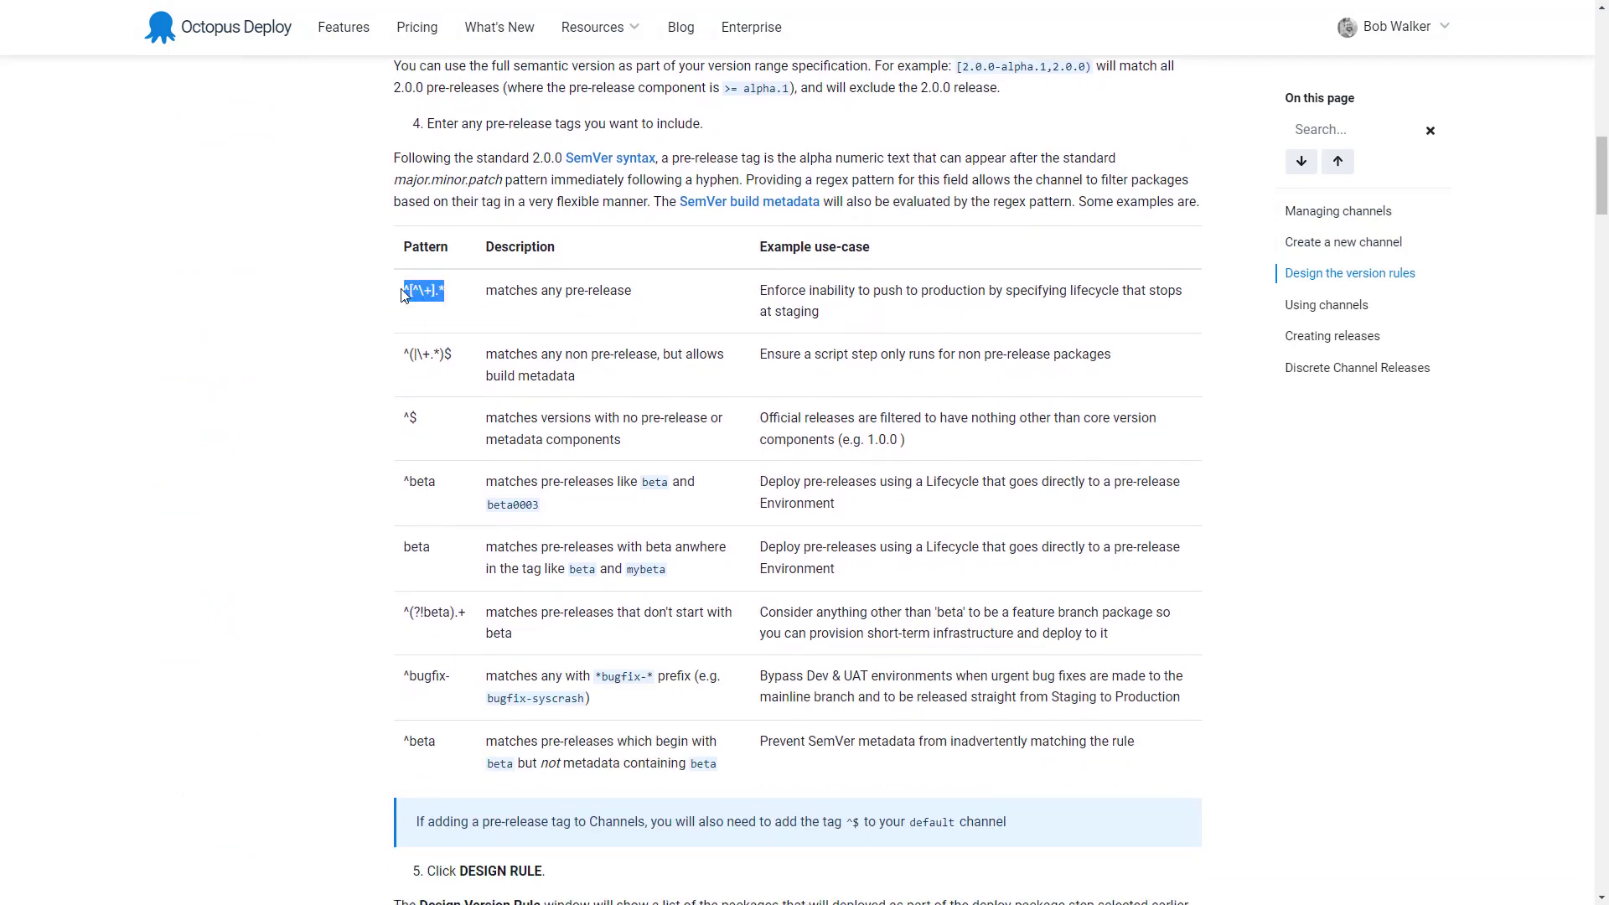
pyautogui.click(238, 2)
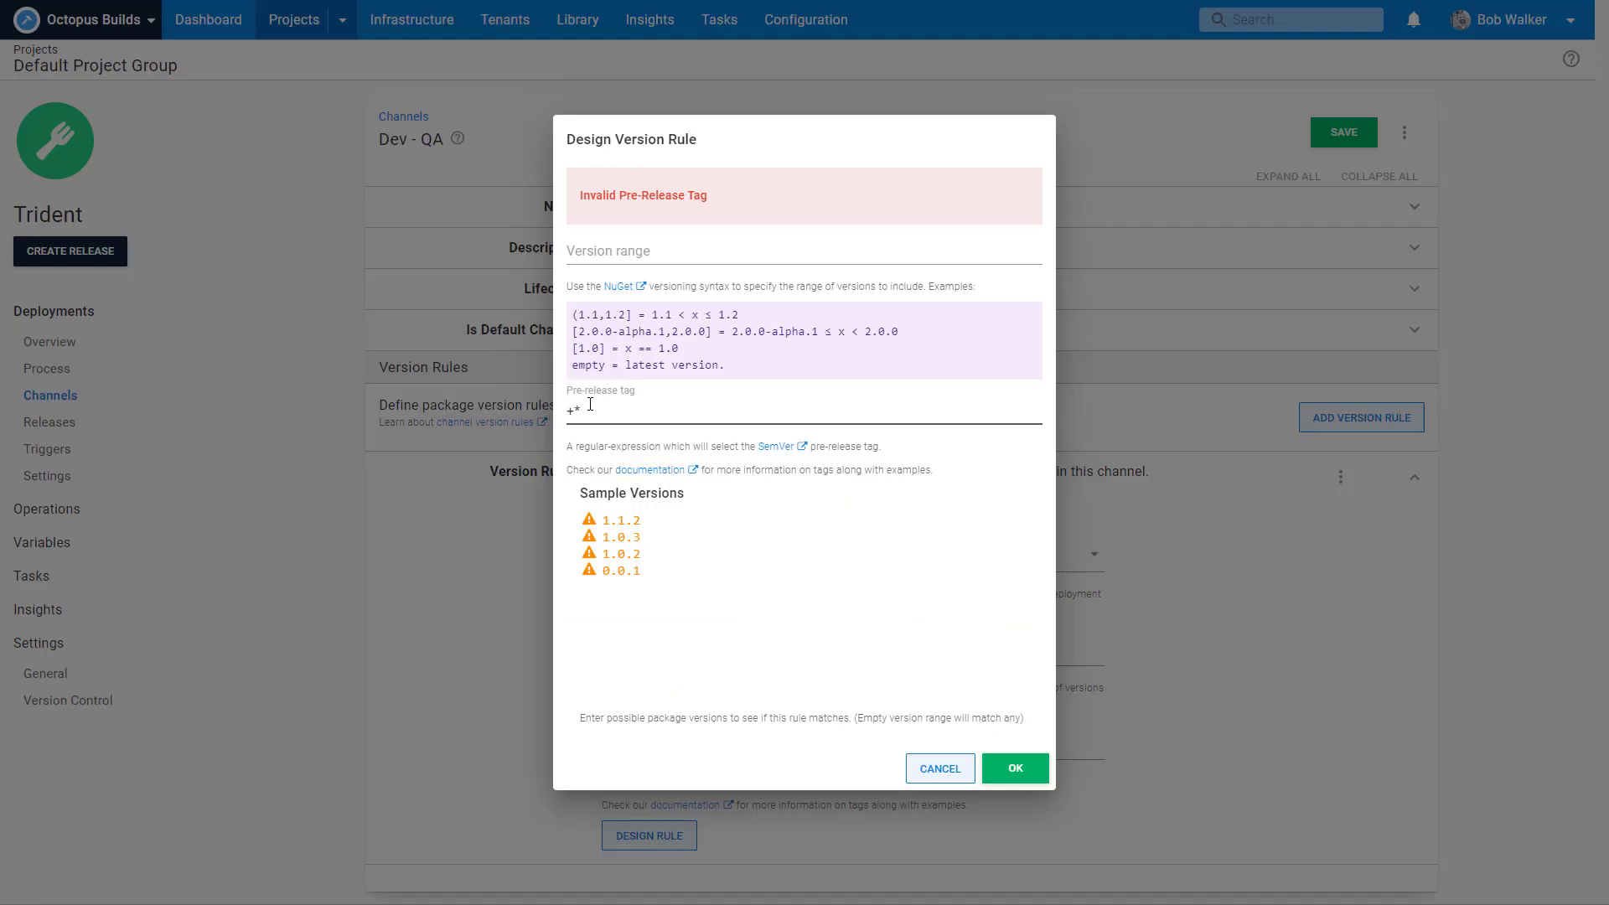
pyautogui.moveTo(590, 408); pyautogui.dragTo(551, 404)
pyautogui.hotkey('ctrl', 'v')
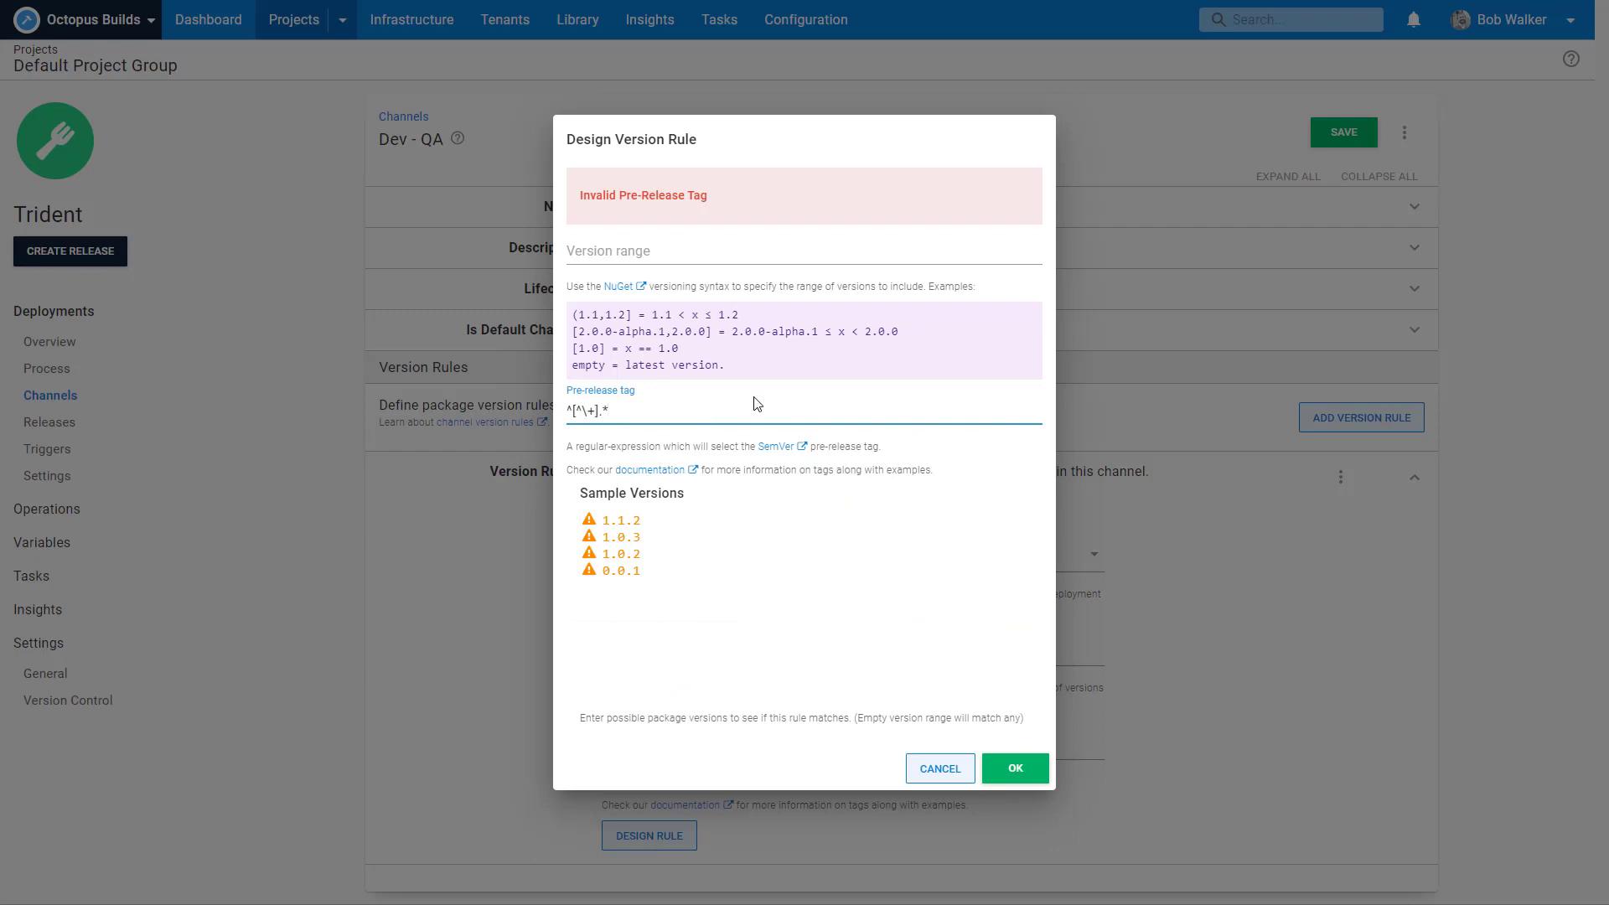
# Change the last sample version to 0.0.1-whizbangnewfeature to test the pre-release pattern.
pyautogui.click(680, 543)
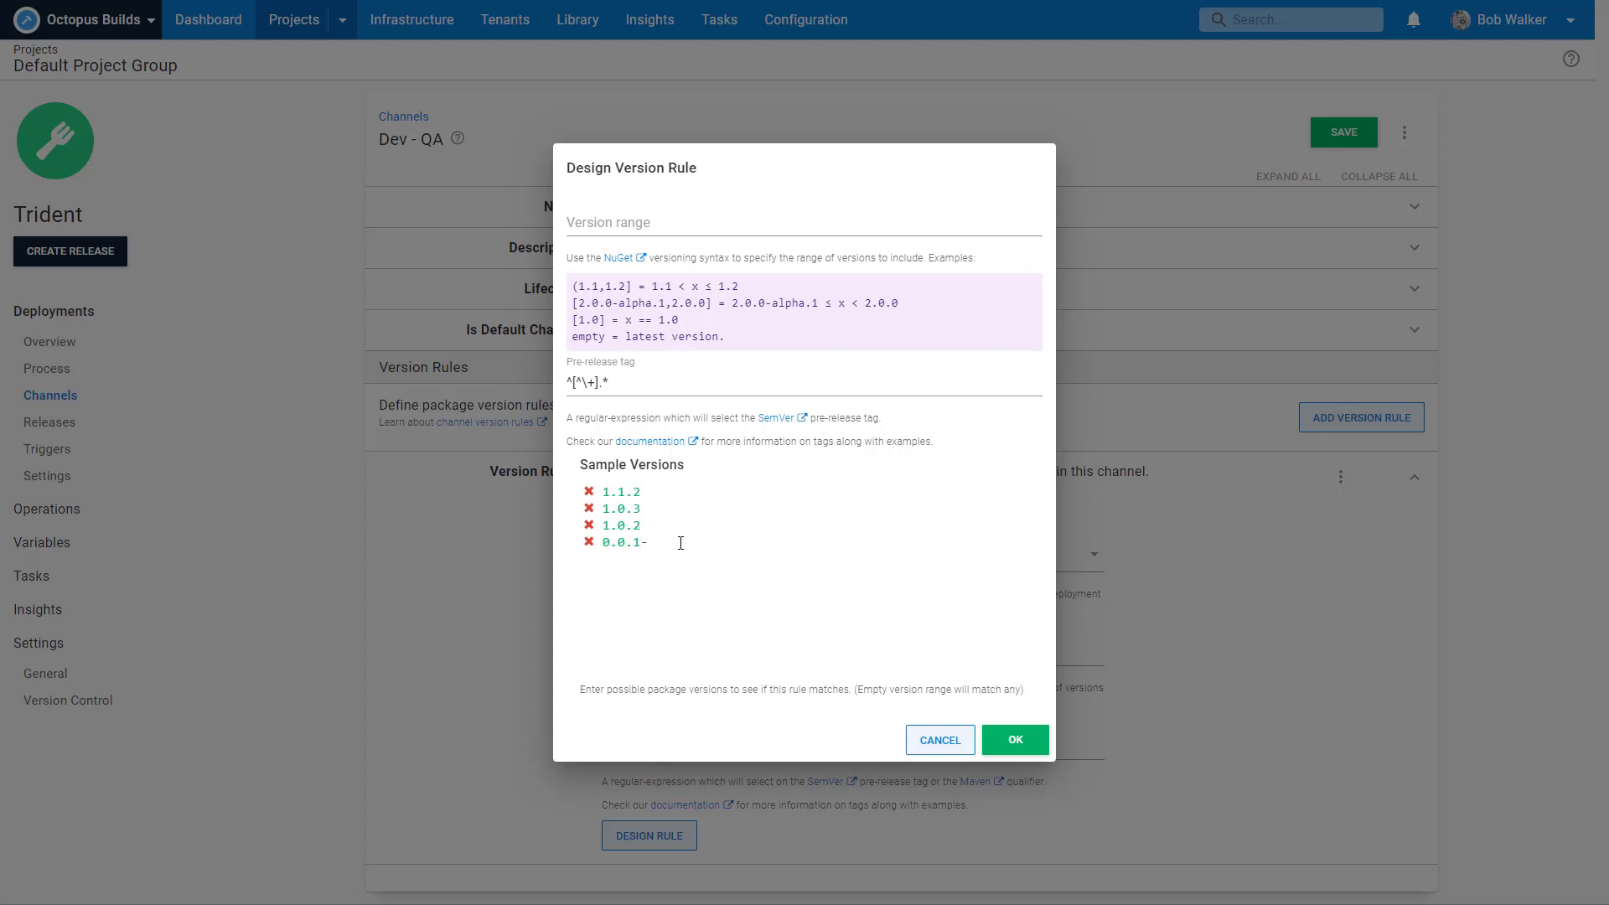
pyautogui.write('el')
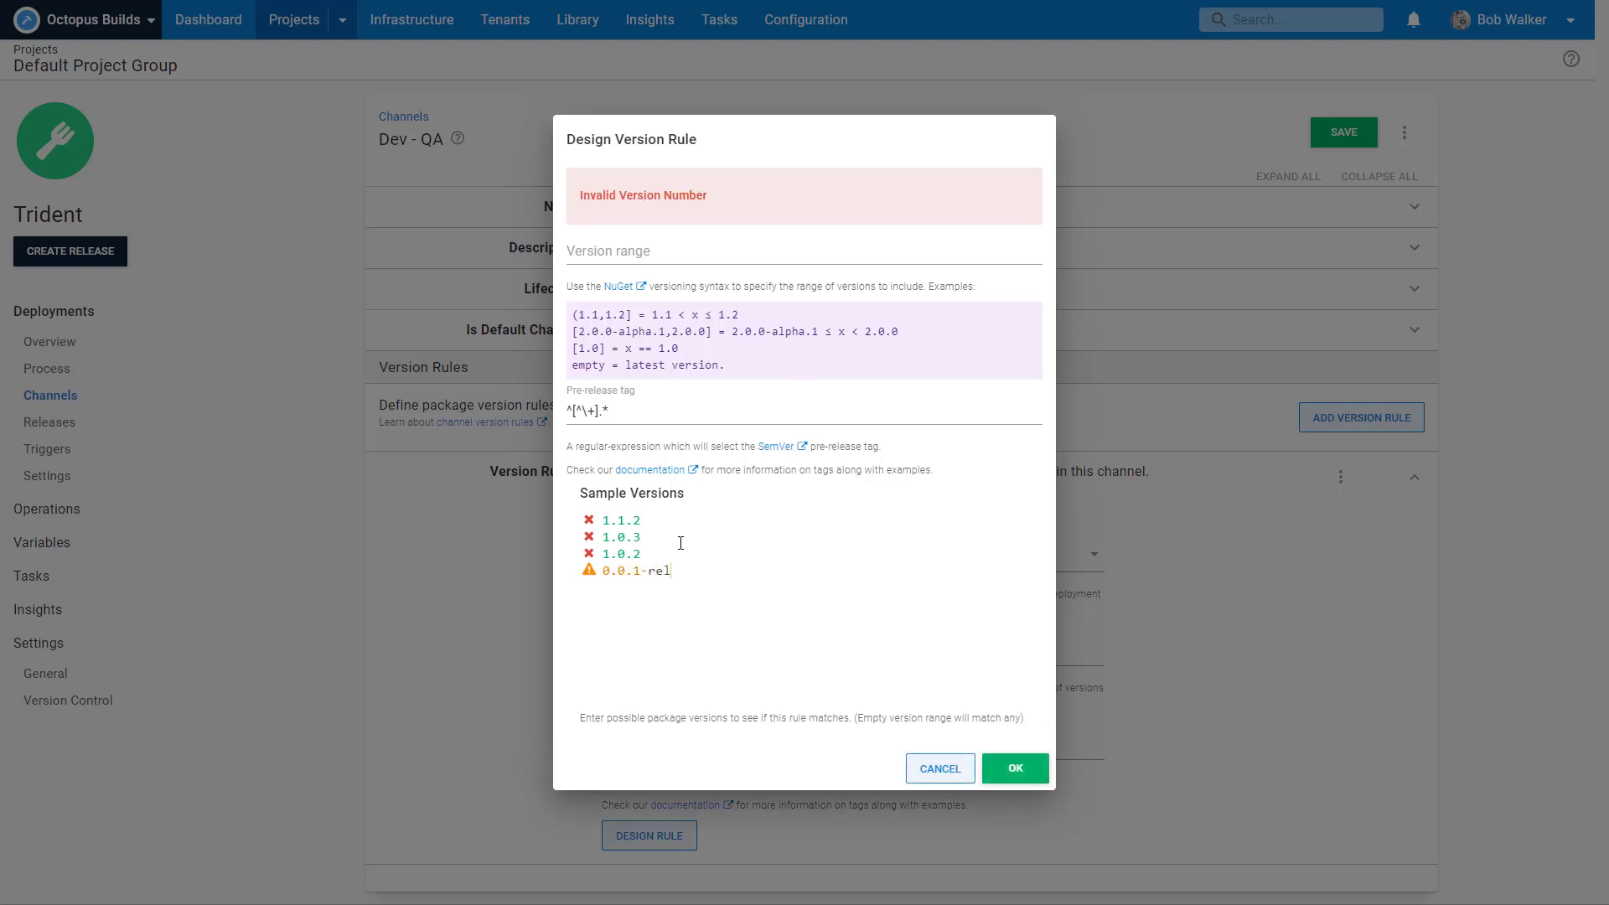
pyautogui.press('BackSpace')
pyautogui.press('BackSpace')
pyautogui.press('BackSpace')
pyautogui.write('temp')
pyautogui.press('BackSpace')
pyautogui.press('BackSpace')
pyautogui.press('BackSpace')
pyautogui.press('BackSpace')
pyautogui.write('whizbangnewfeature')
pyautogui.press('Return')
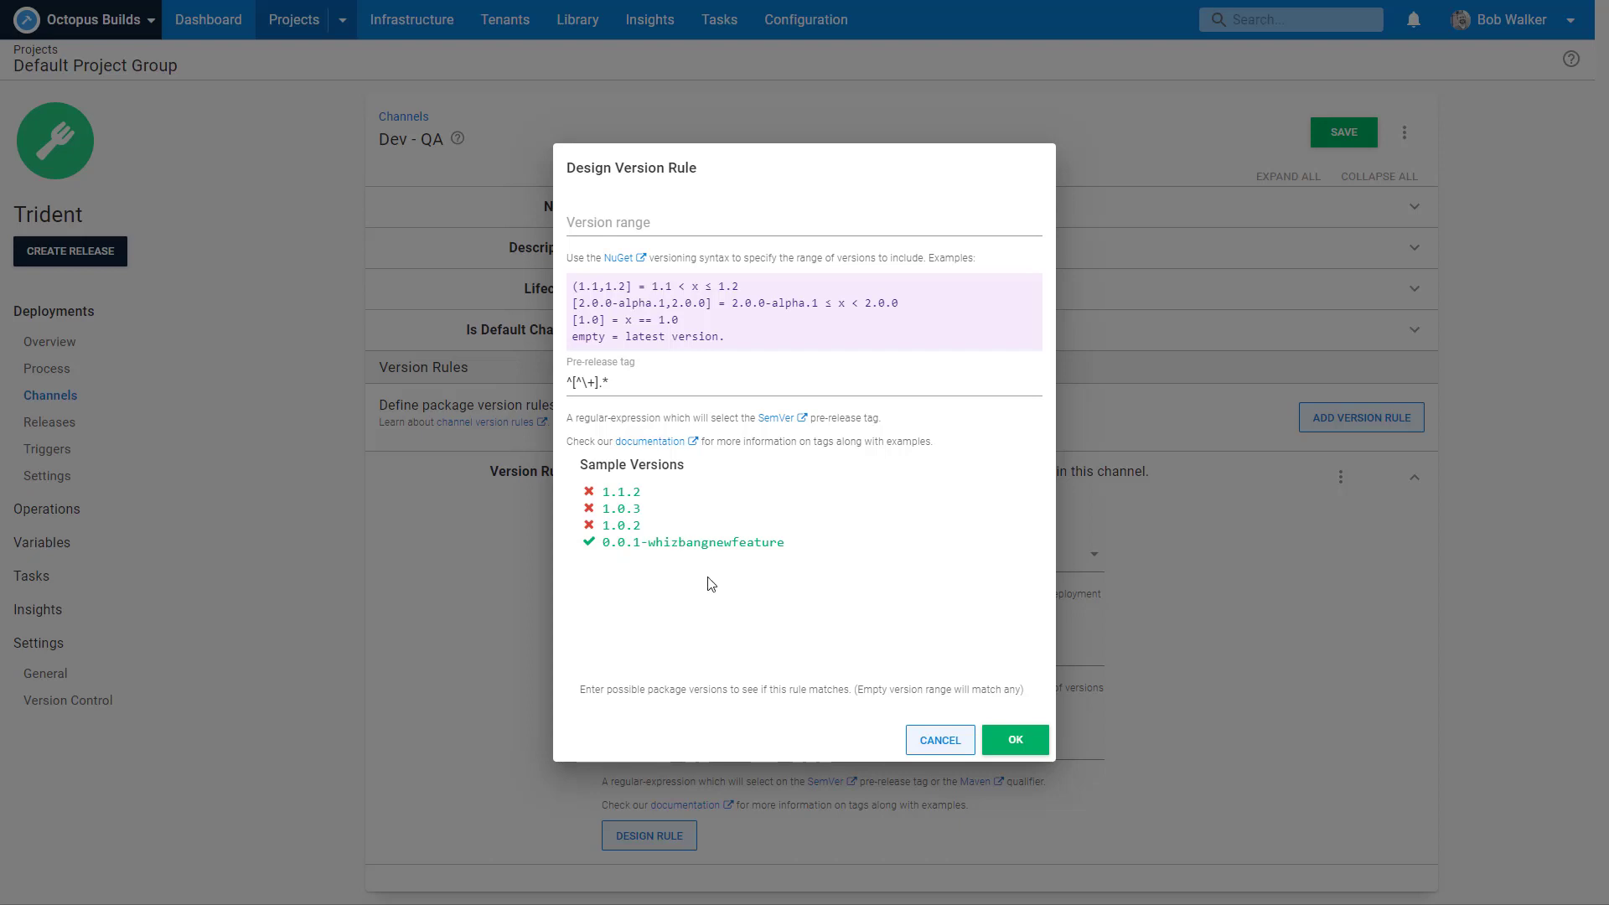
# Cancel the version rule design and leave for the project overview, discarding the unsaved Dev - QA channel changes.
pyautogui.click(927, 738)
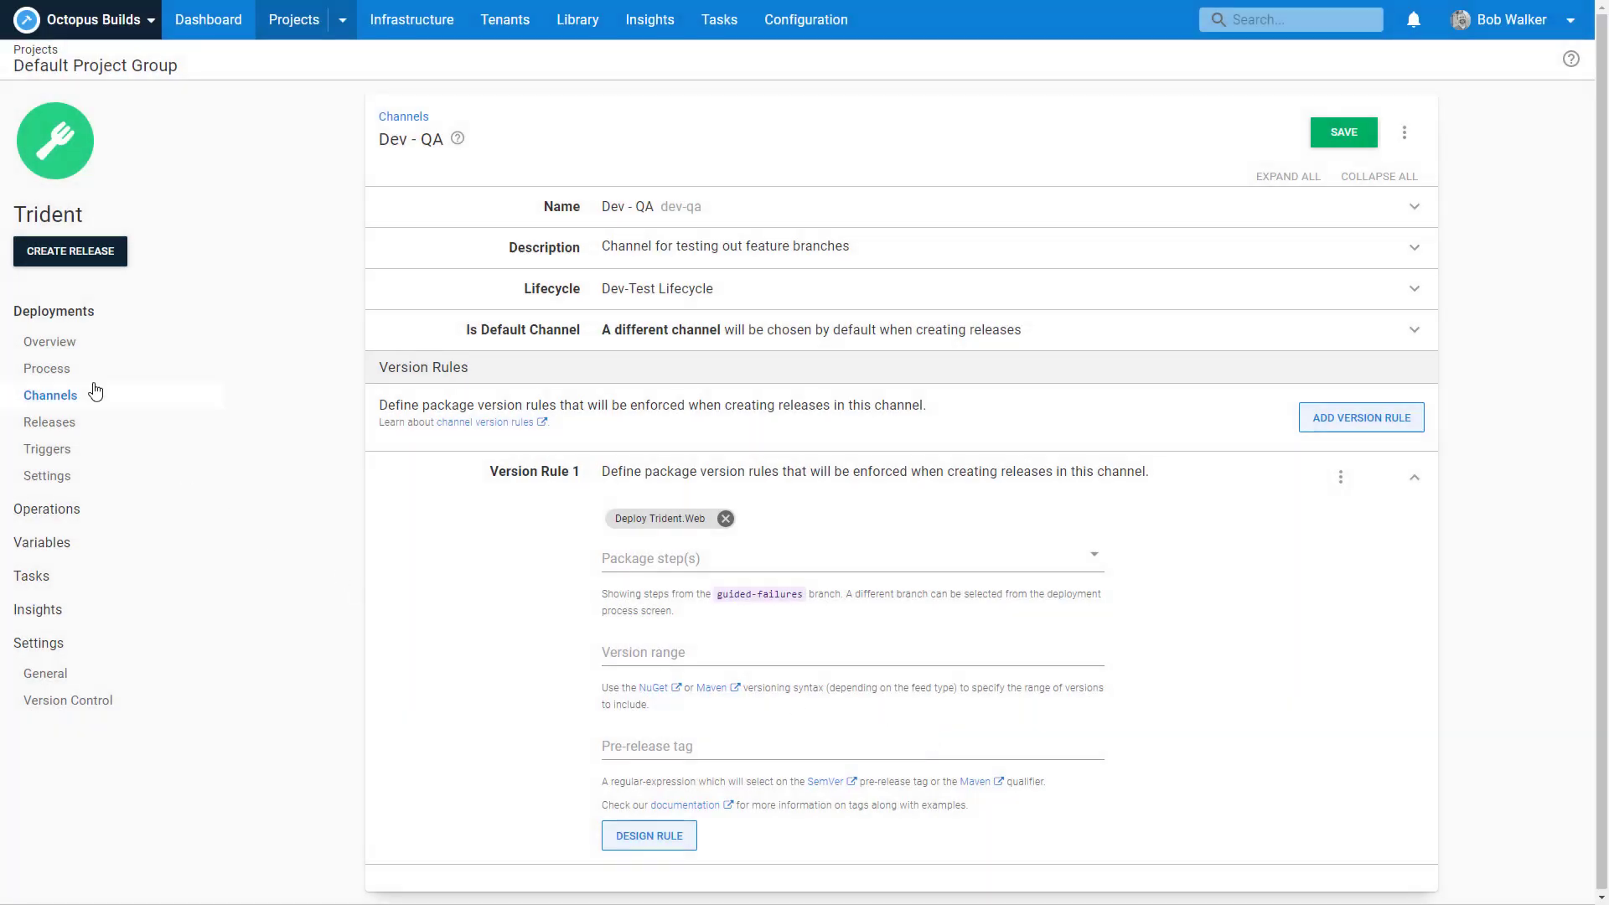
pyautogui.click(48, 340)
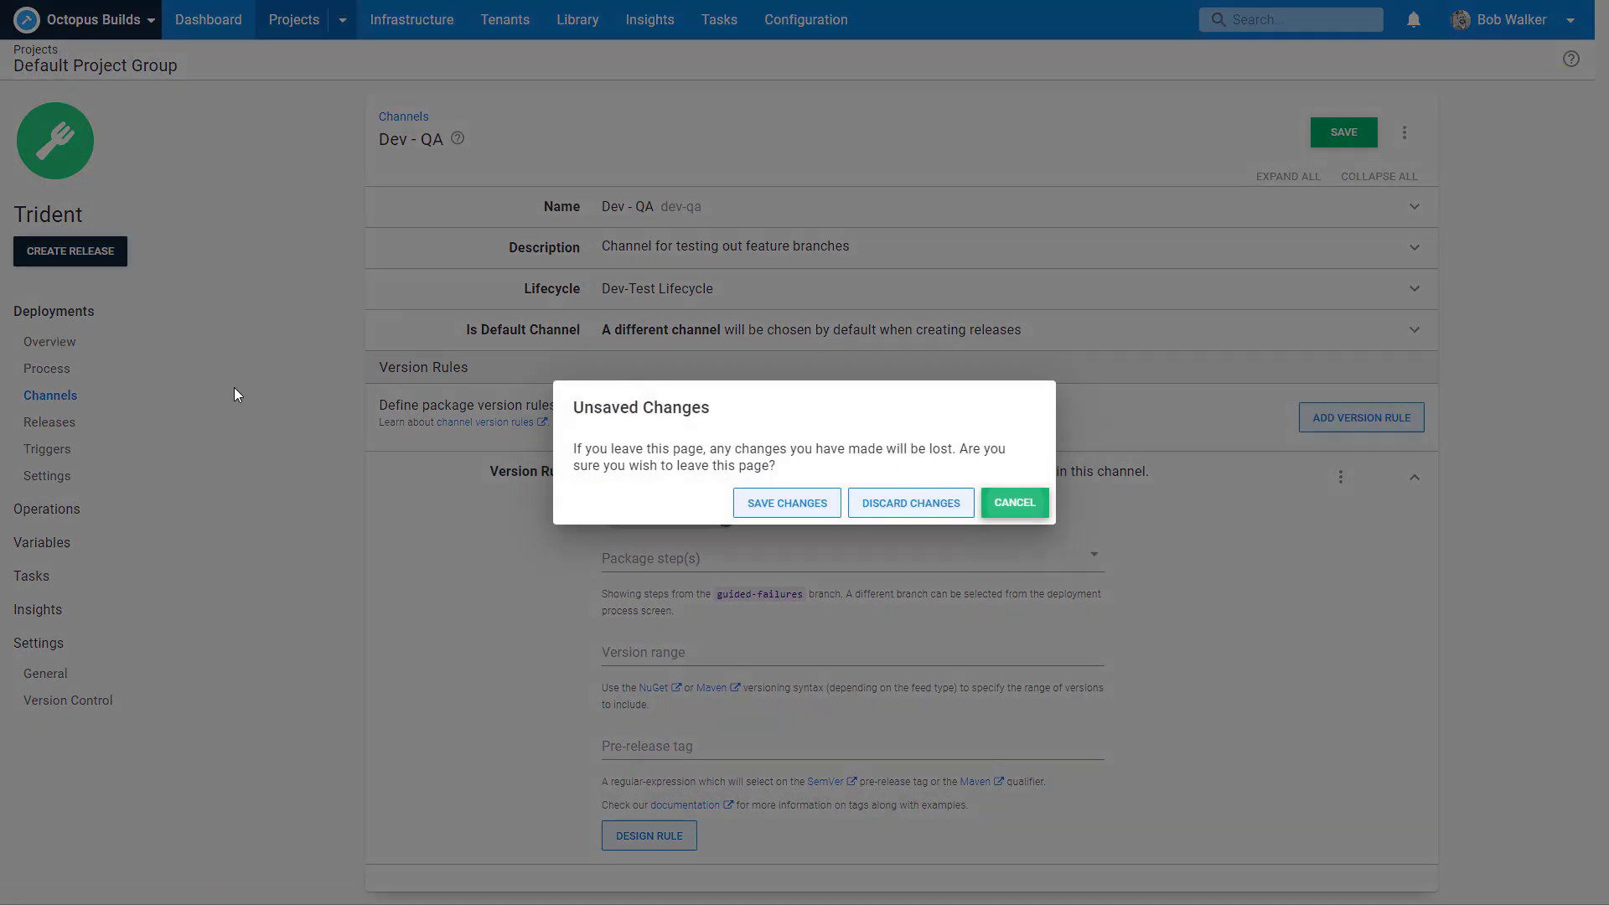
pyautogui.click(884, 511)
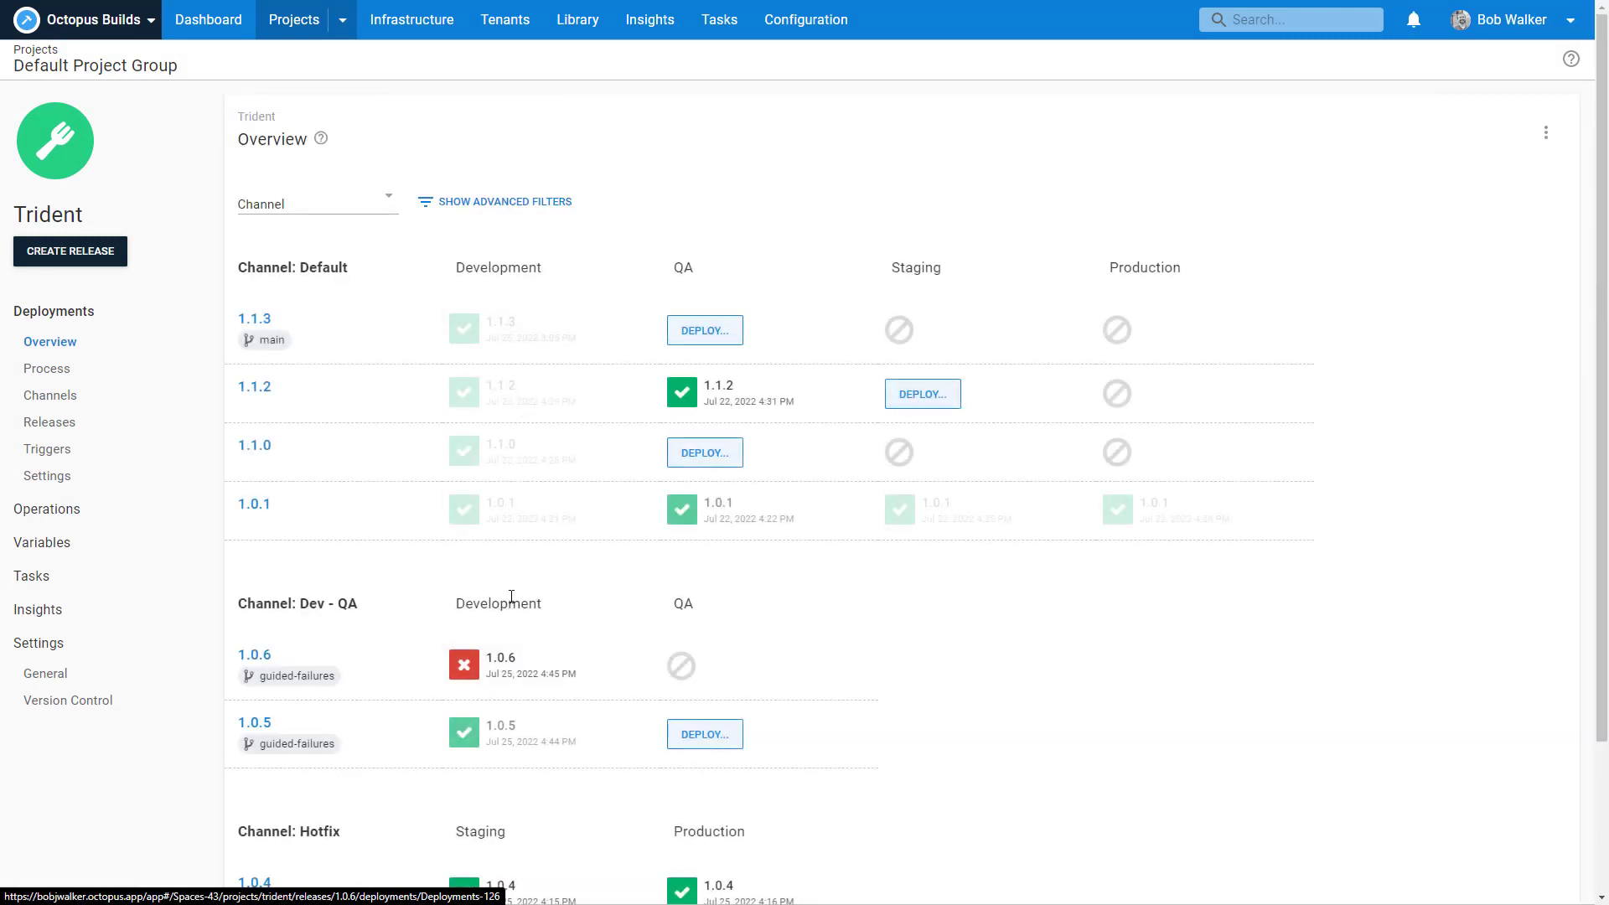
# Examine the Remove from Load Balancer log entries for release 1.0.6's failed Development deployment.
pyautogui.click(501, 663)
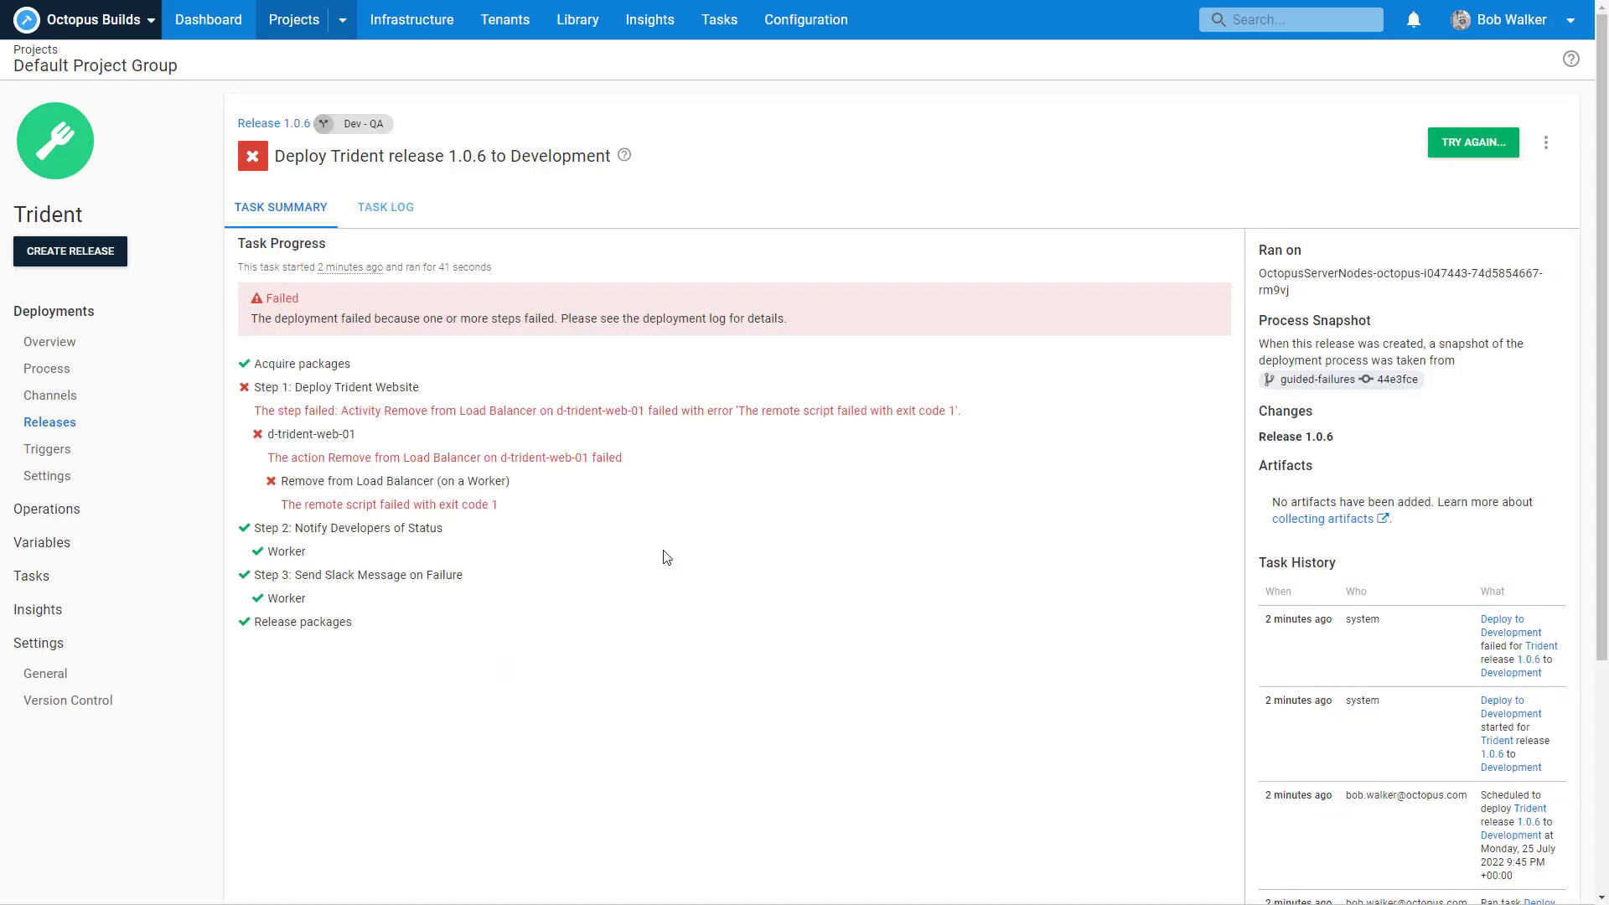
pyautogui.click(334, 444)
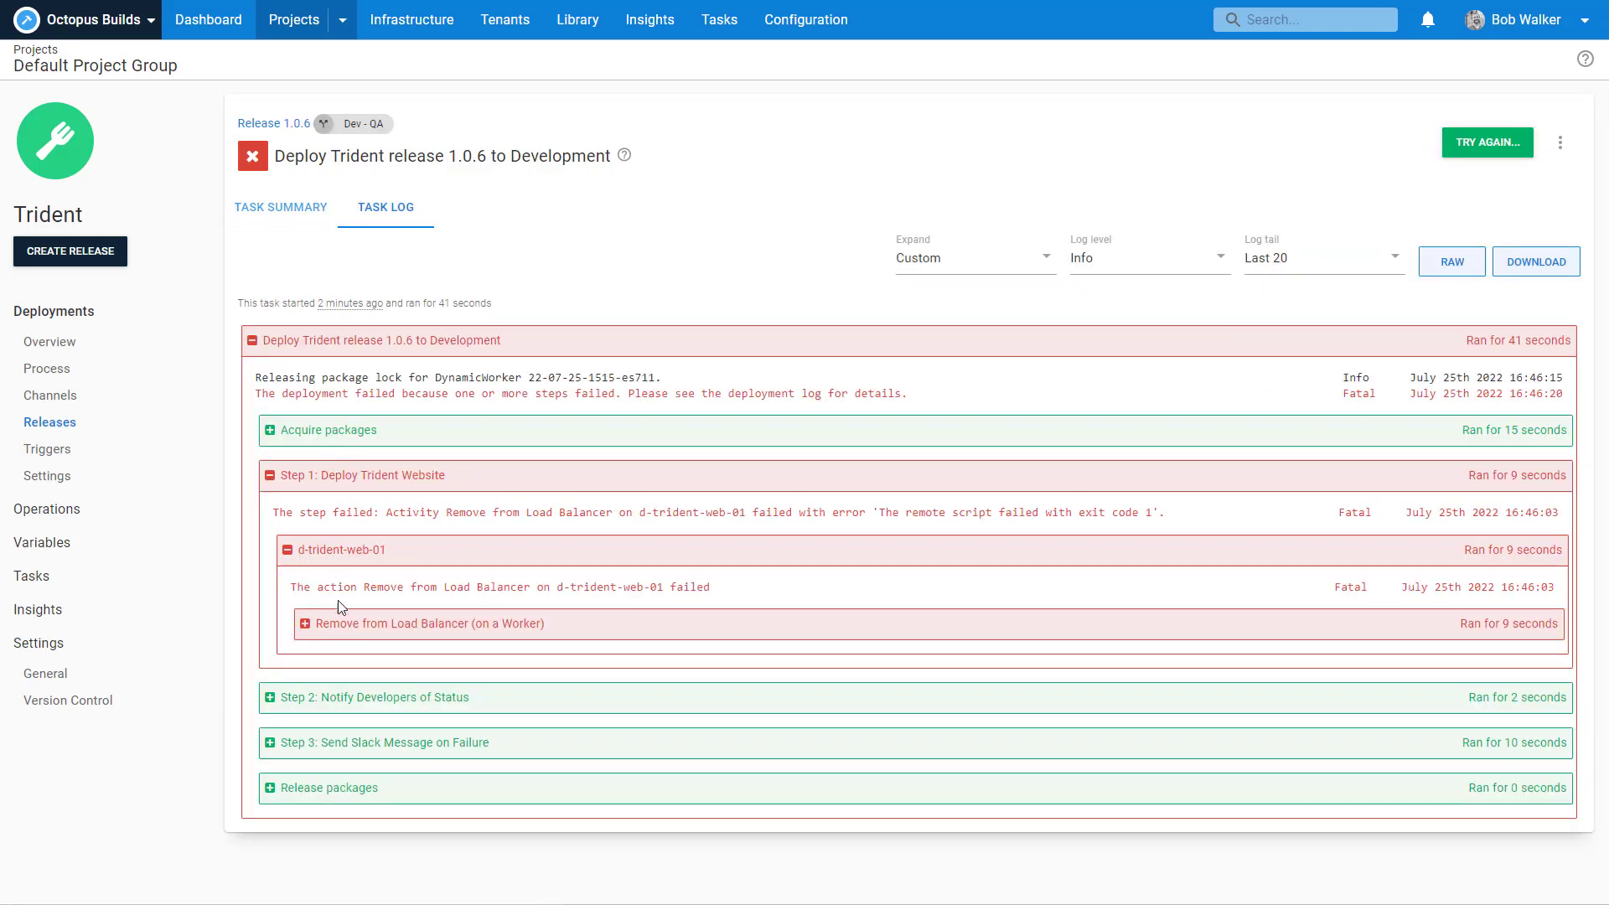
pyautogui.click(340, 632)
pyautogui.moveTo(590, 679); pyautogui.dragTo(308, 683)
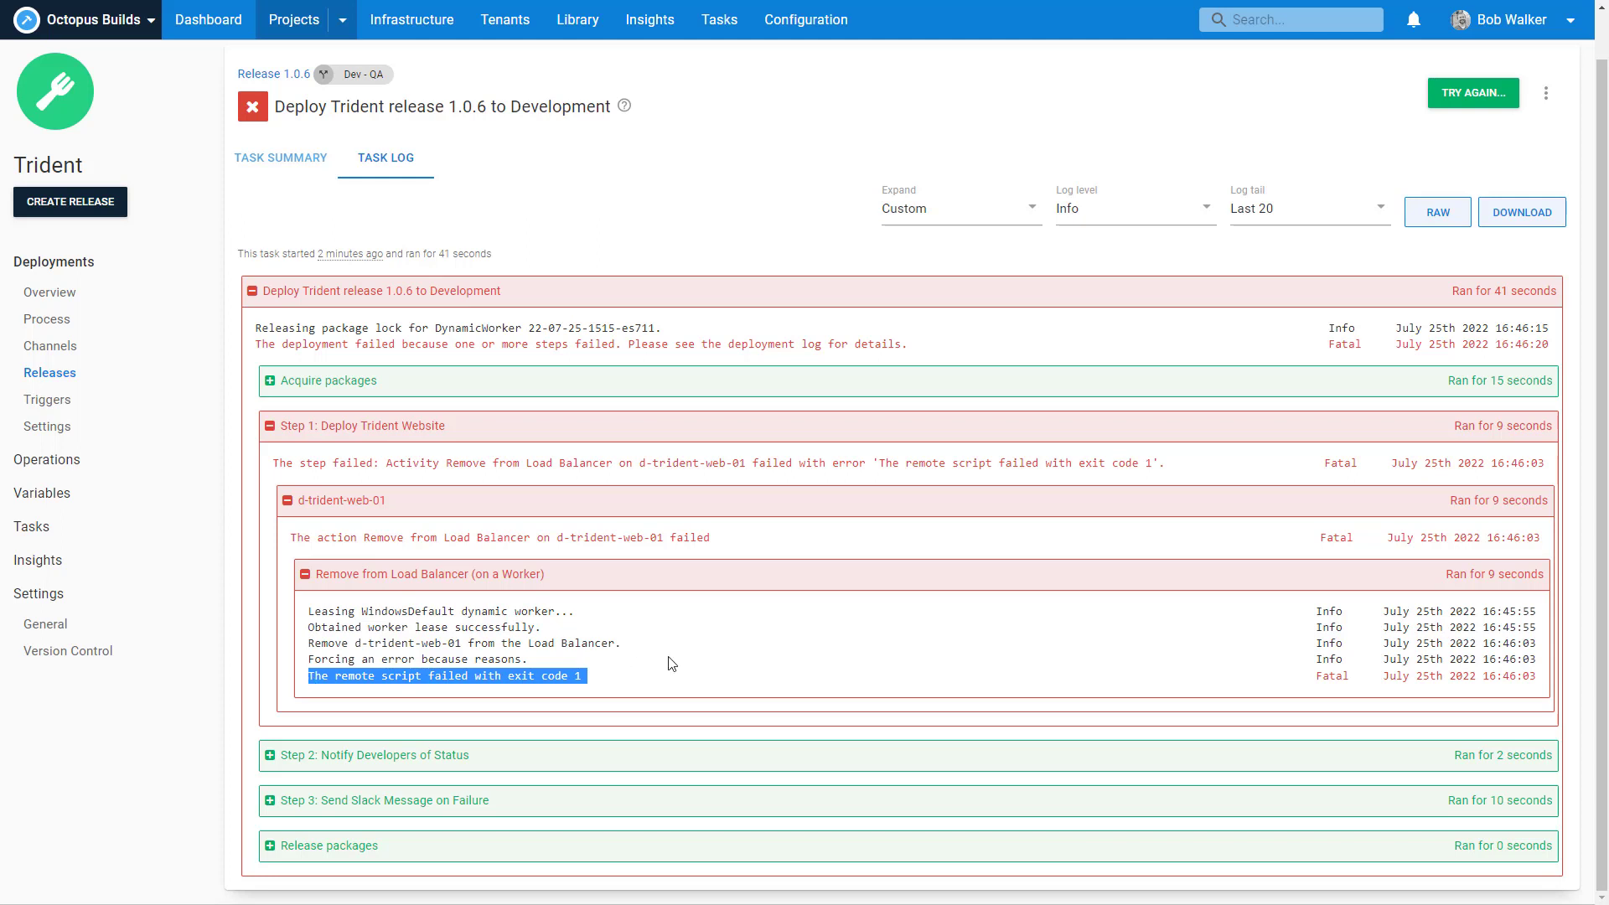
# Retry deploying release 1.0.6 to Development without guided failure mode and check the package acquisition log.
pyautogui.click(1475, 93)
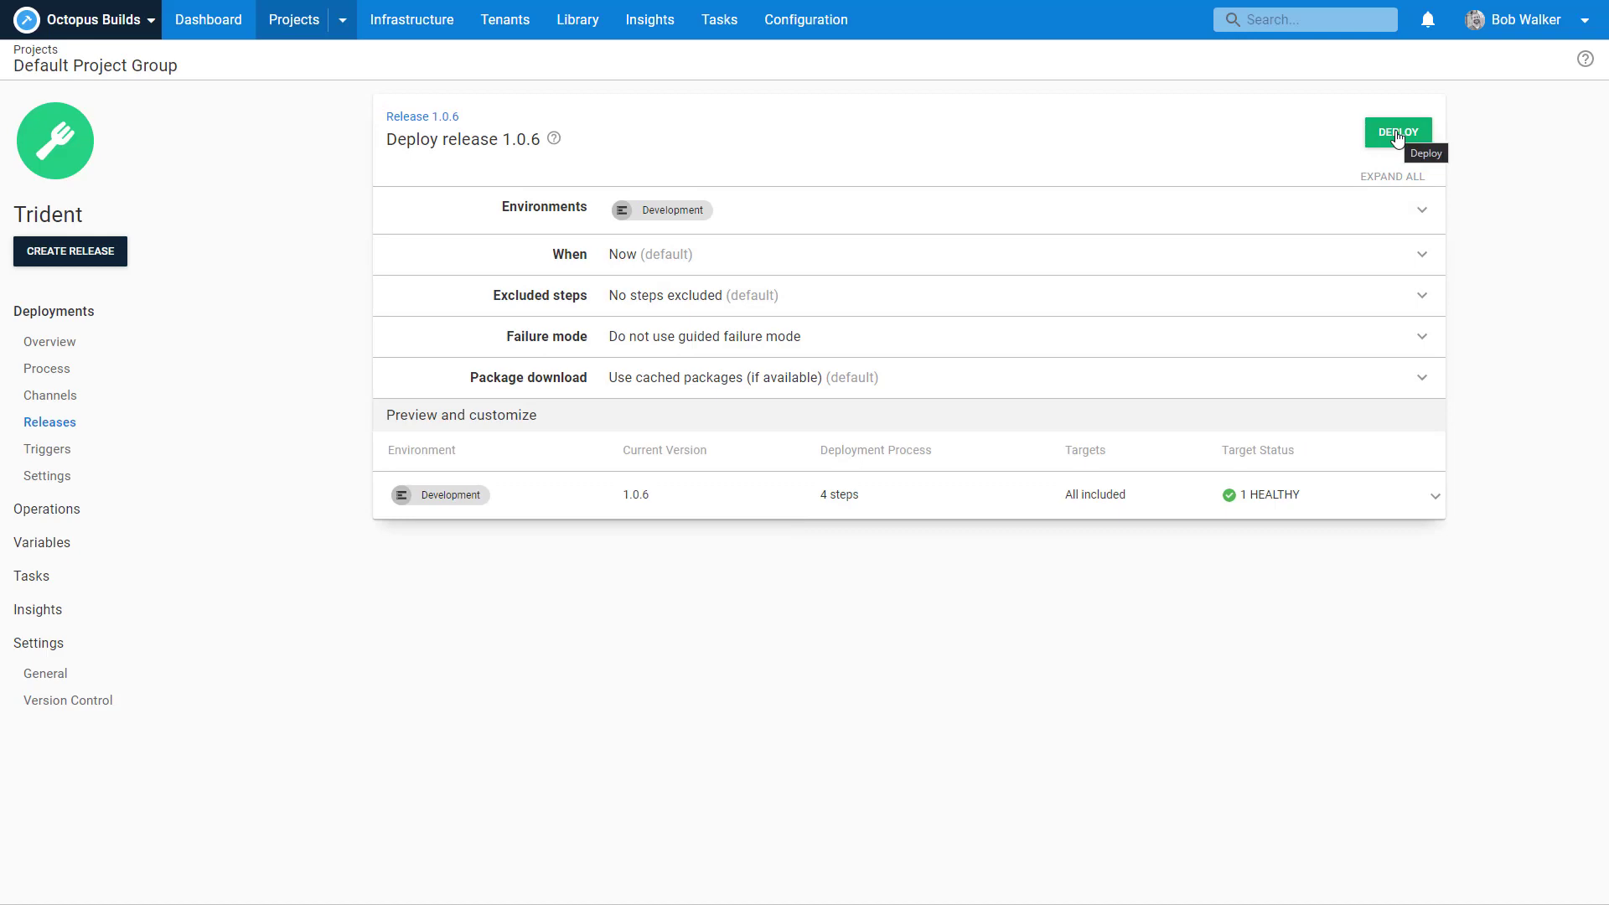
pyautogui.click(1397, 134)
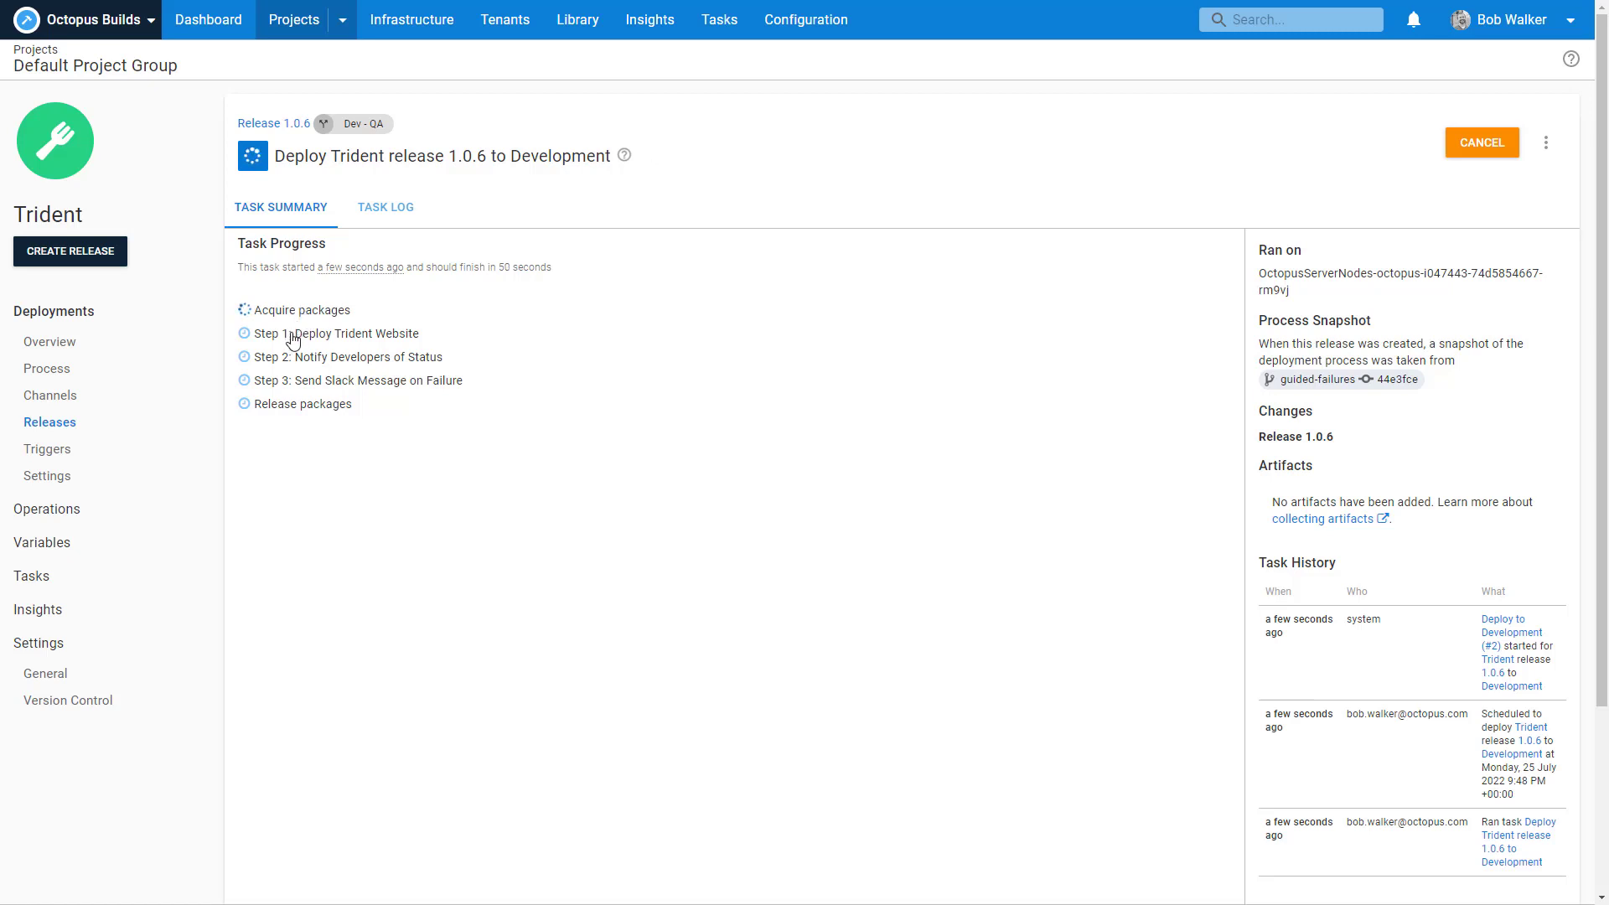
pyautogui.click(312, 310)
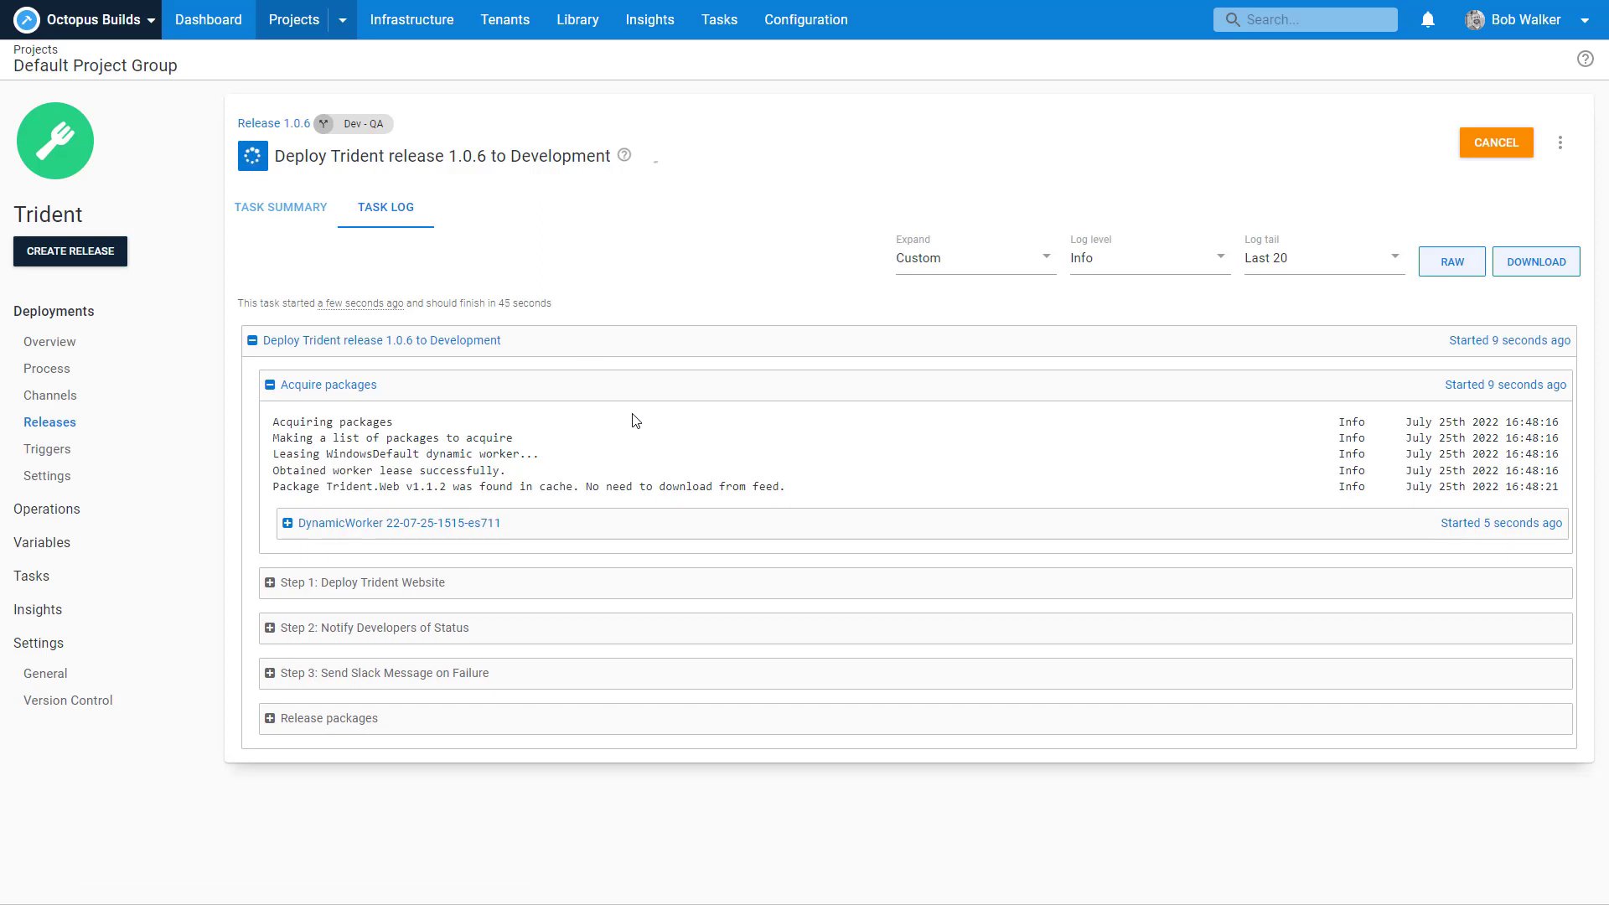
# Set the default failure mode in the project's deployment settings to Use guided failure mode.
pyautogui.click(75, 477)
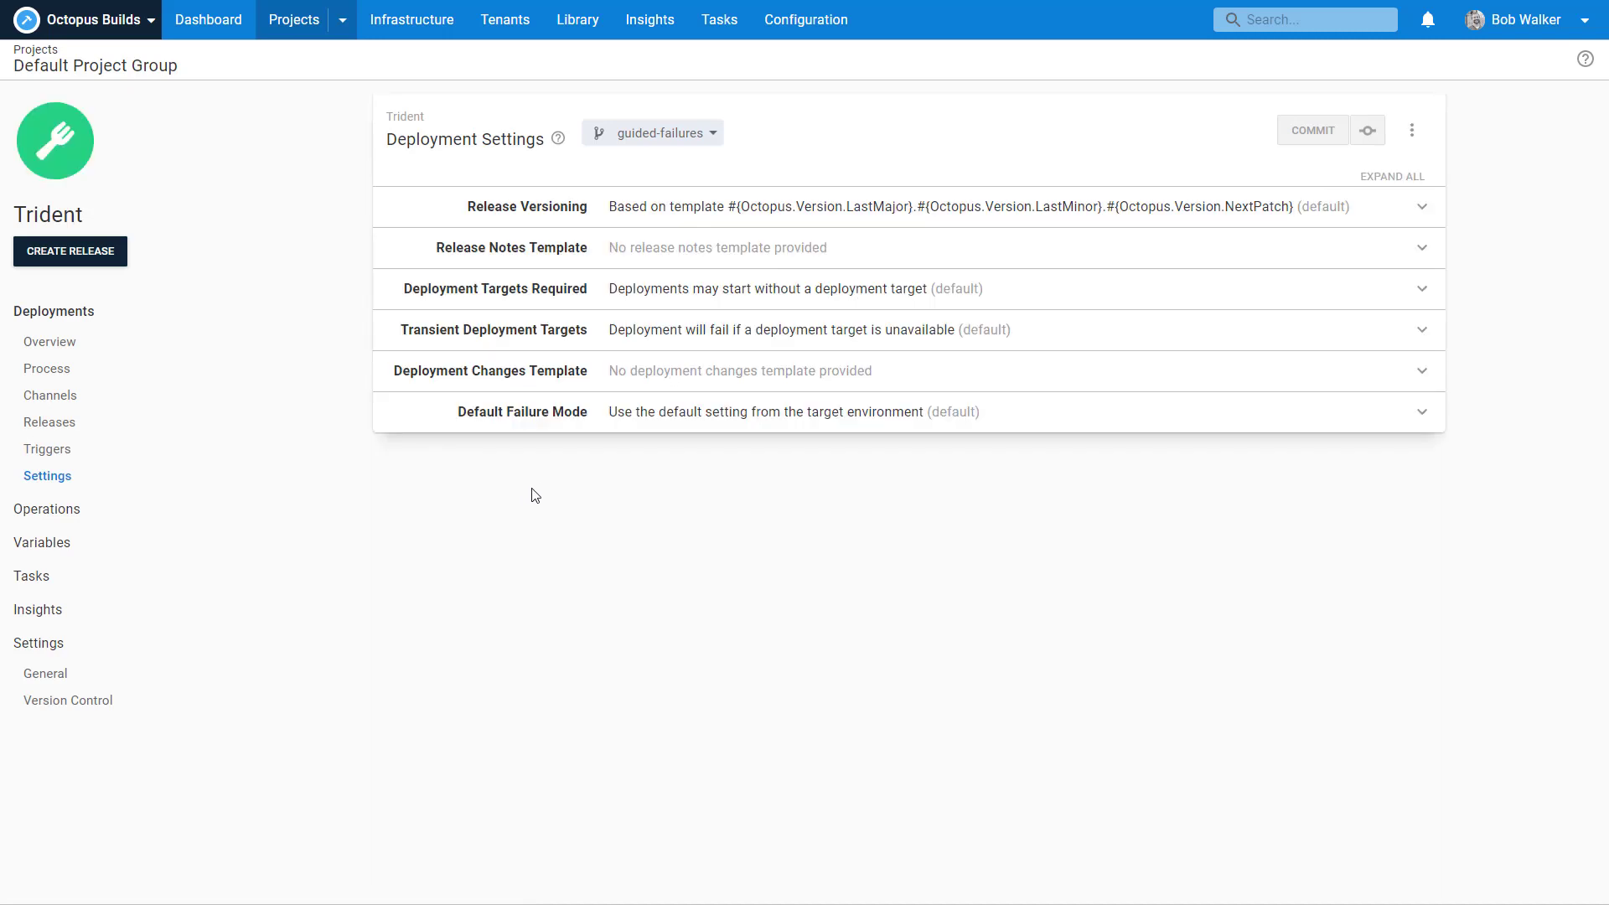
pyautogui.click(688, 429)
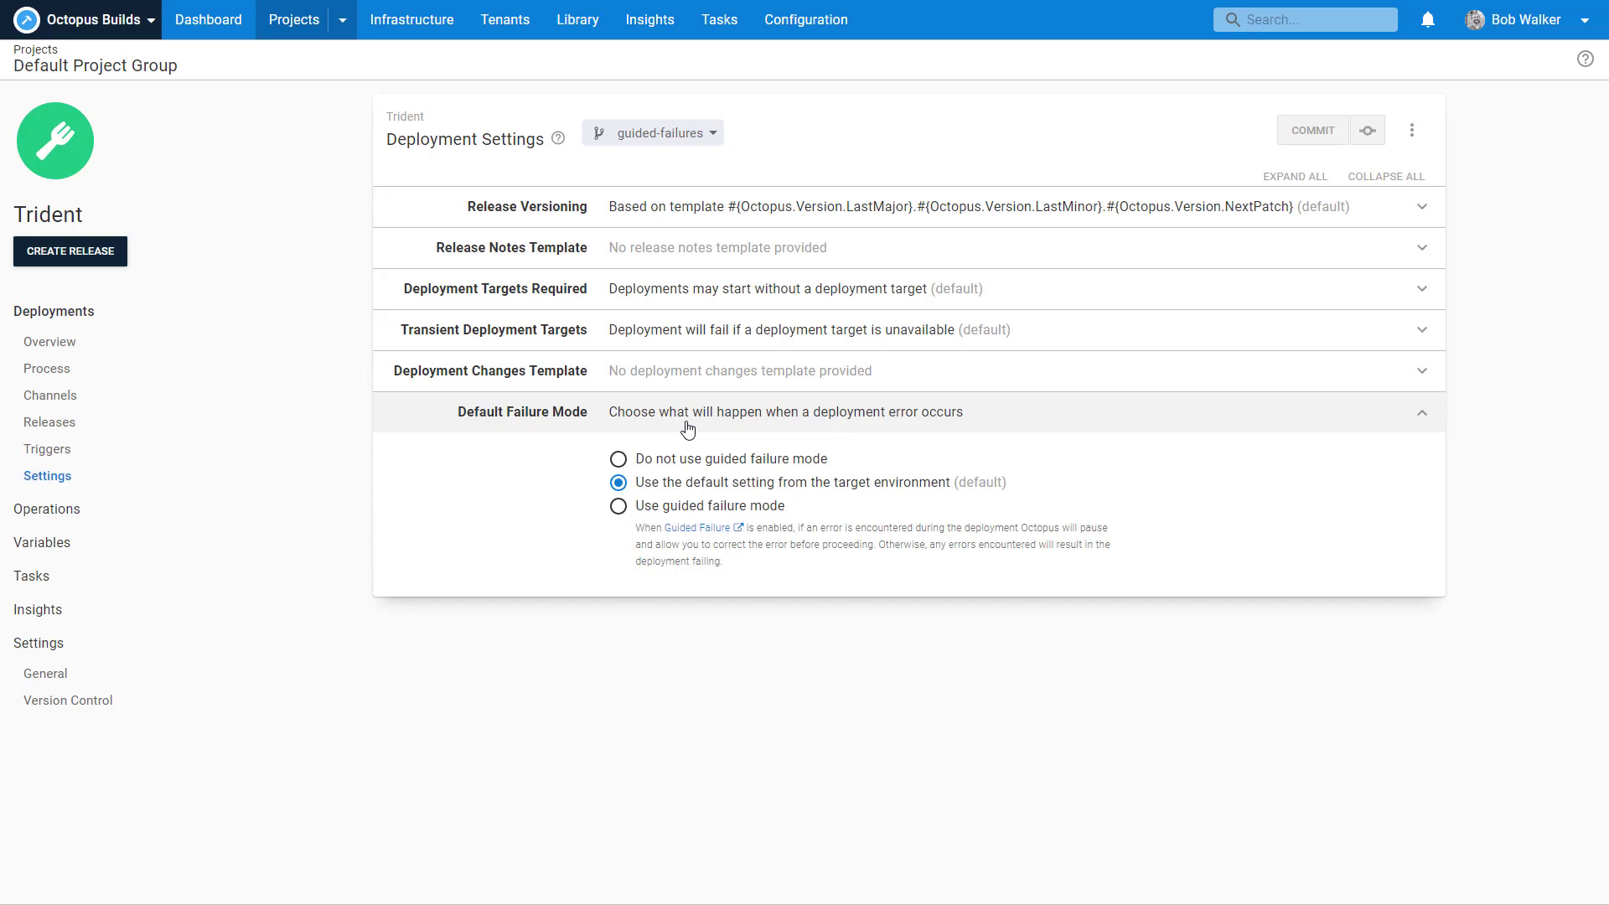
pyautogui.click(668, 506)
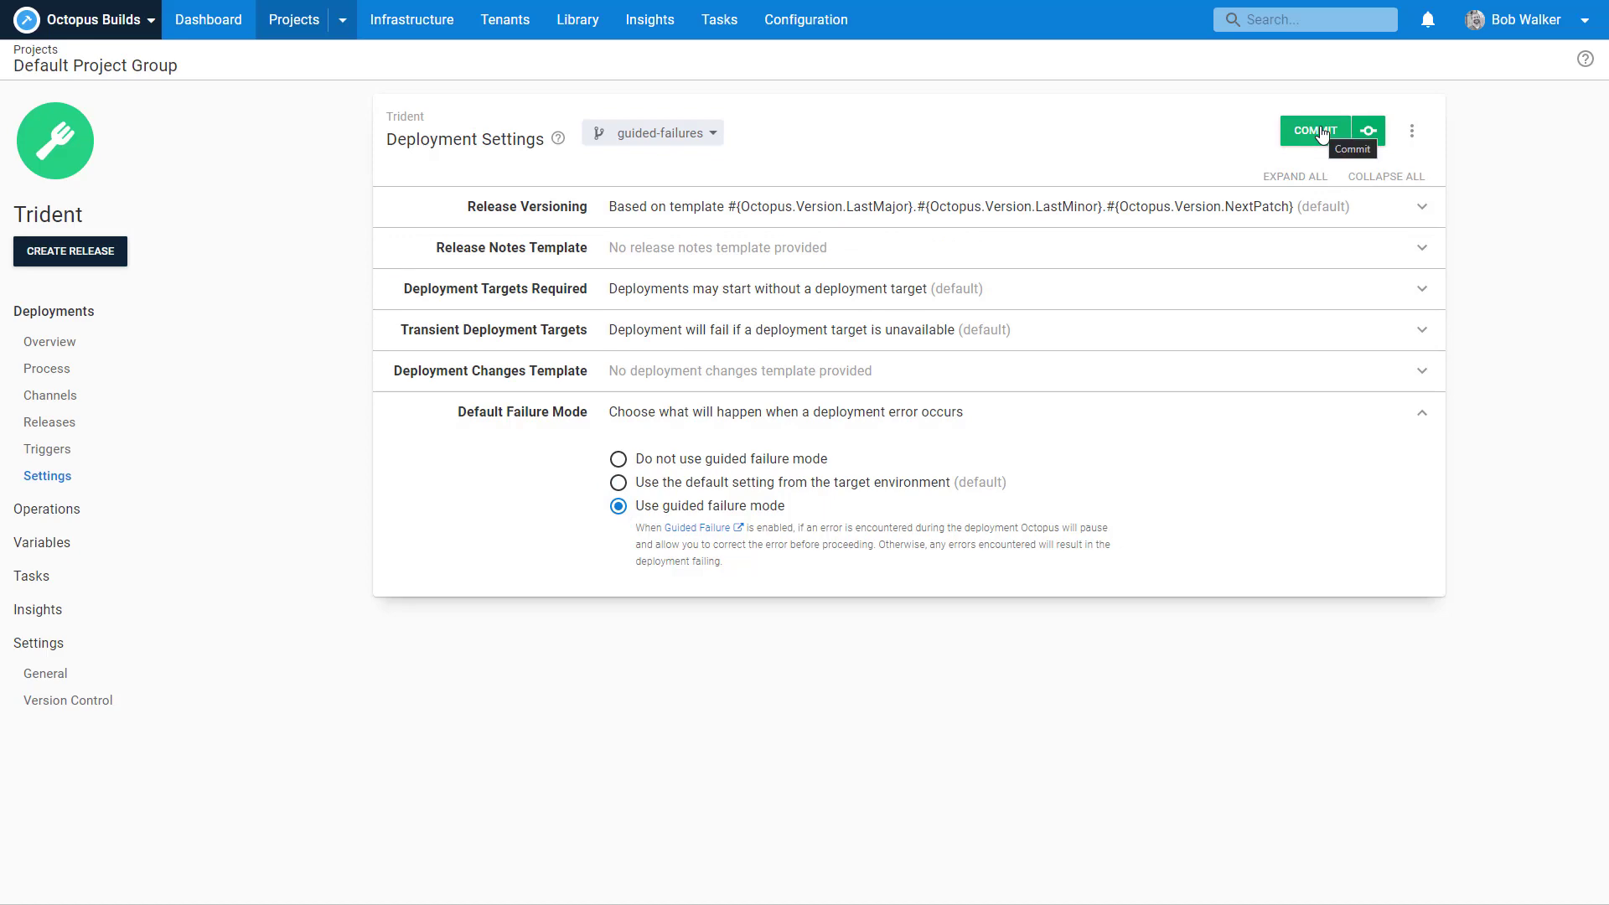
# Commit the deployment settings to the guided-failures branch with the summary "Enabling Guided Failure Mode".
pyautogui.click(1317, 131)
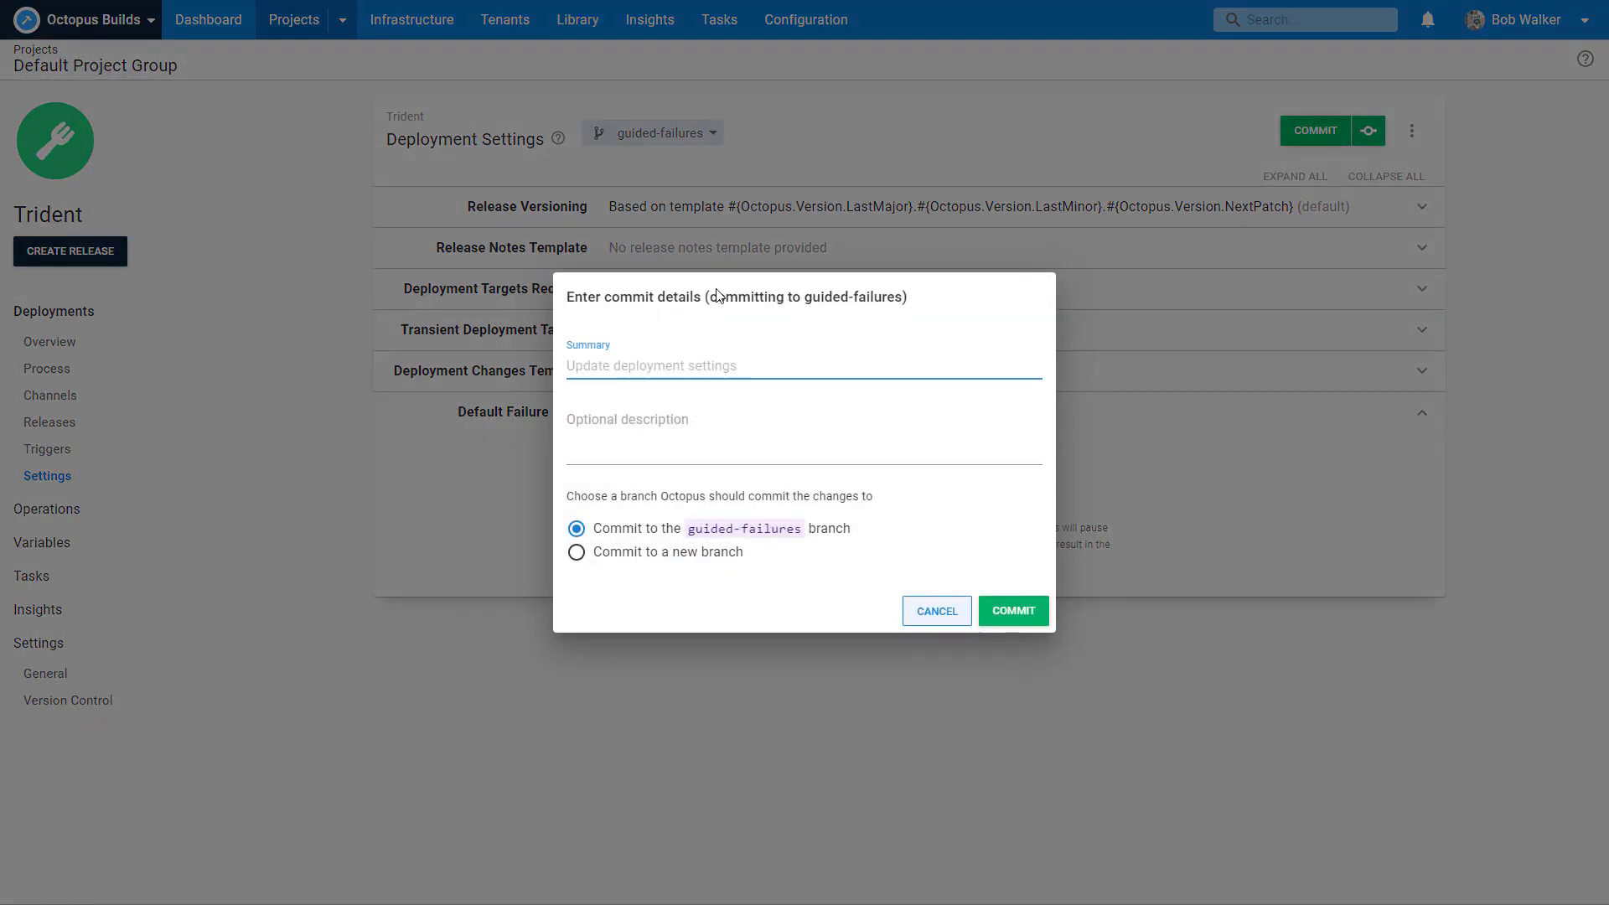
pyautogui.write('Enabli')
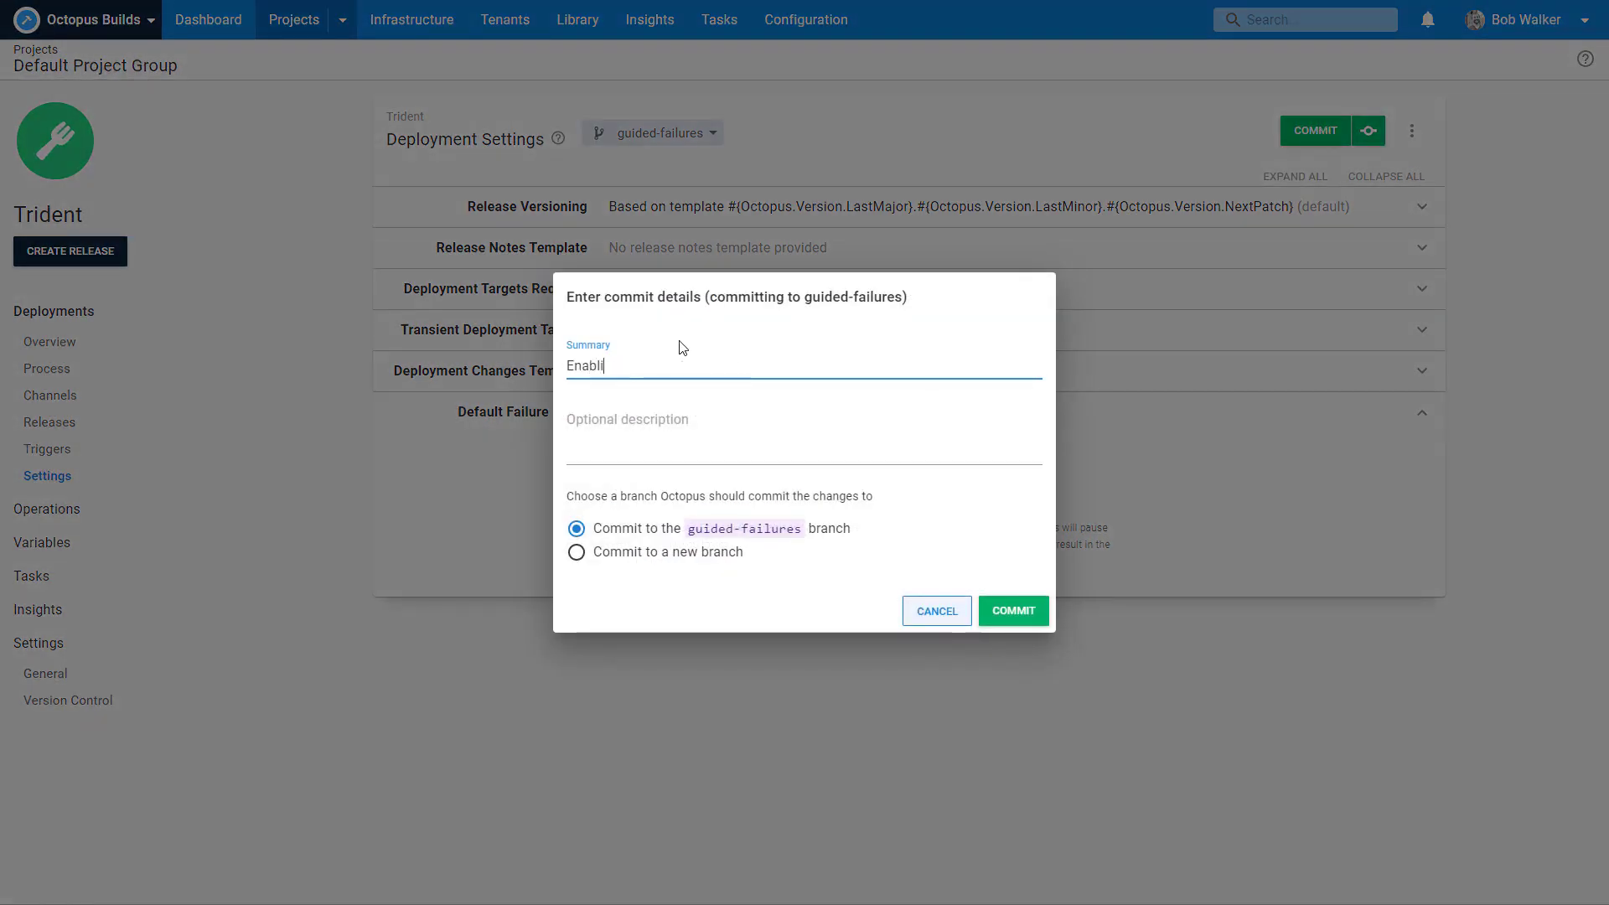
pyautogui.write('ng Guided Failure Mode')
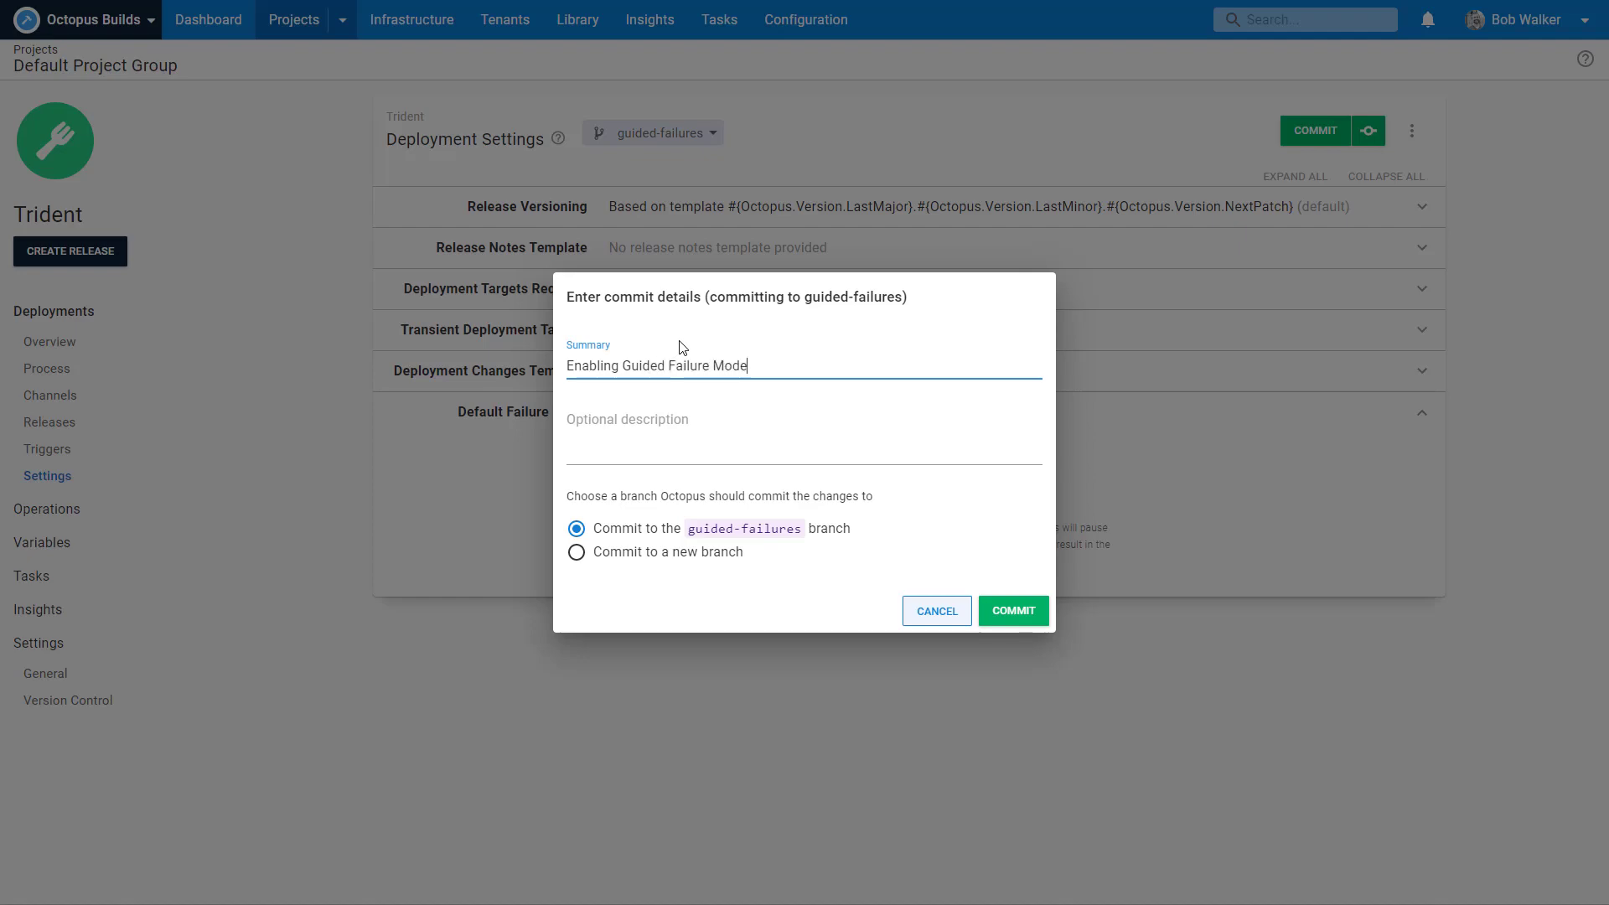
pyautogui.click(1014, 611)
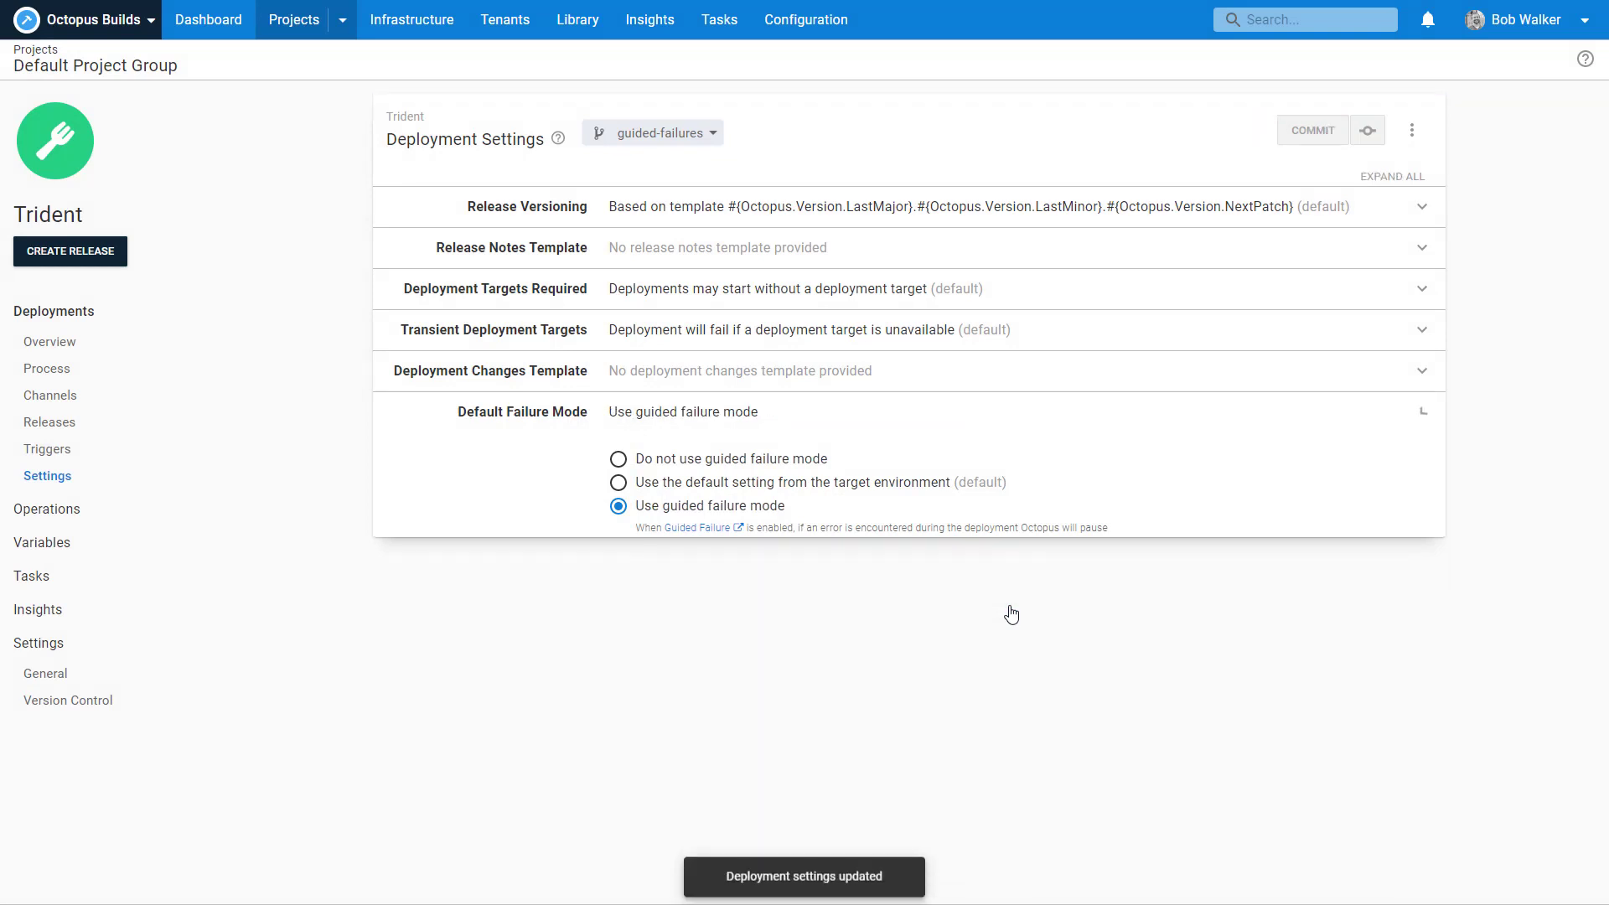
# Create release 1.0.7 from the guided-failures branch in the Dev - QA channel and deploy it to Development.
pyautogui.click(99, 253)
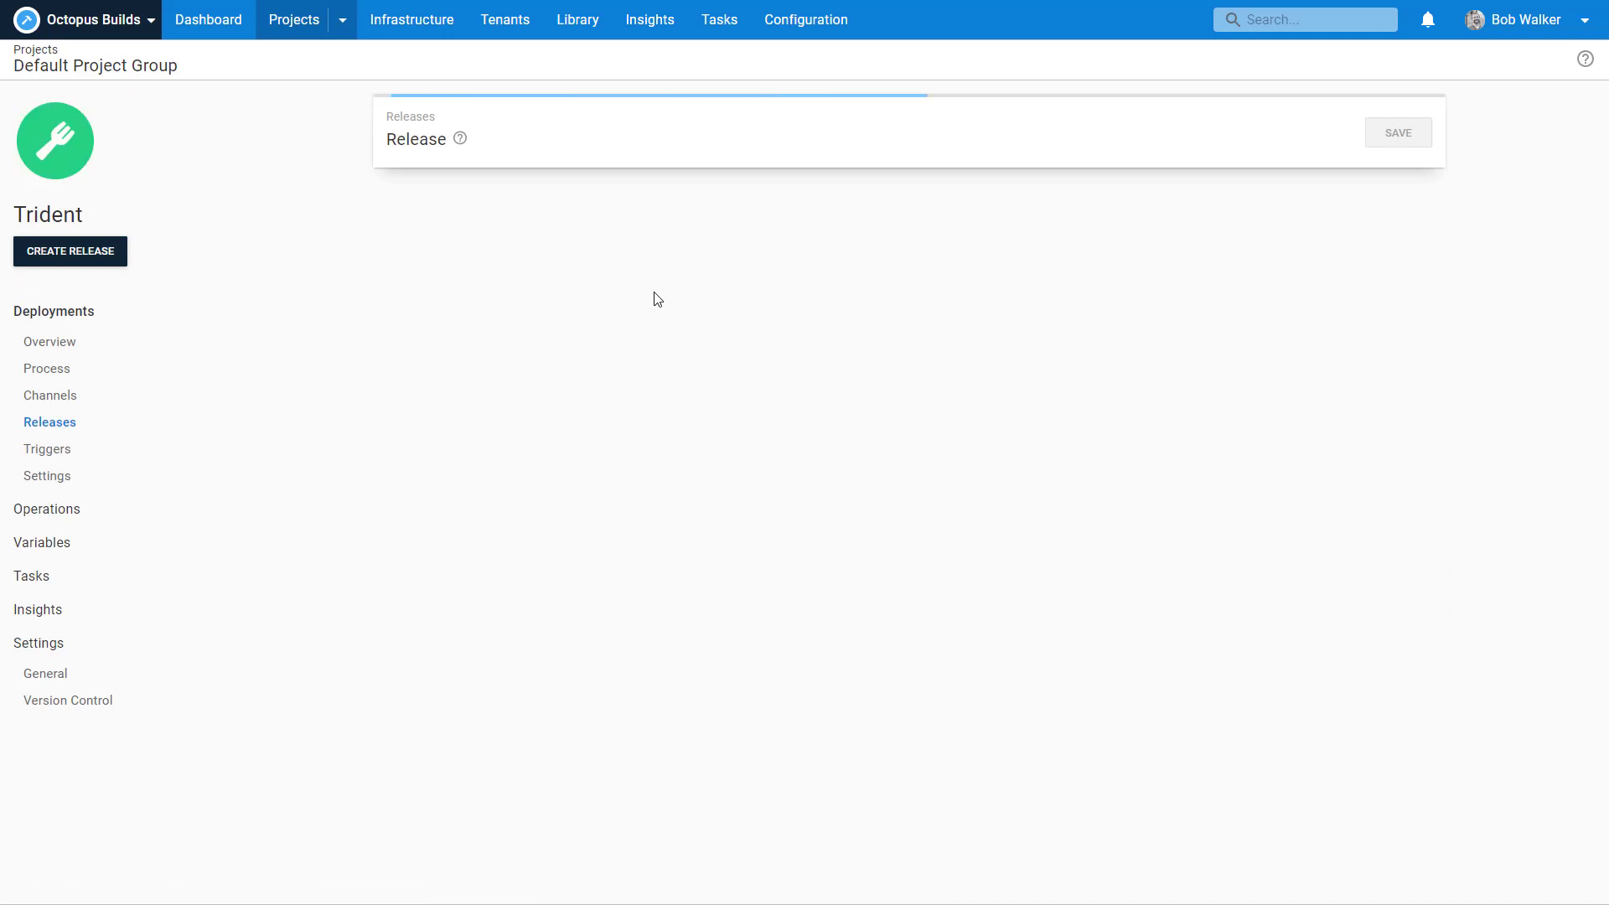
pyautogui.click(667, 258)
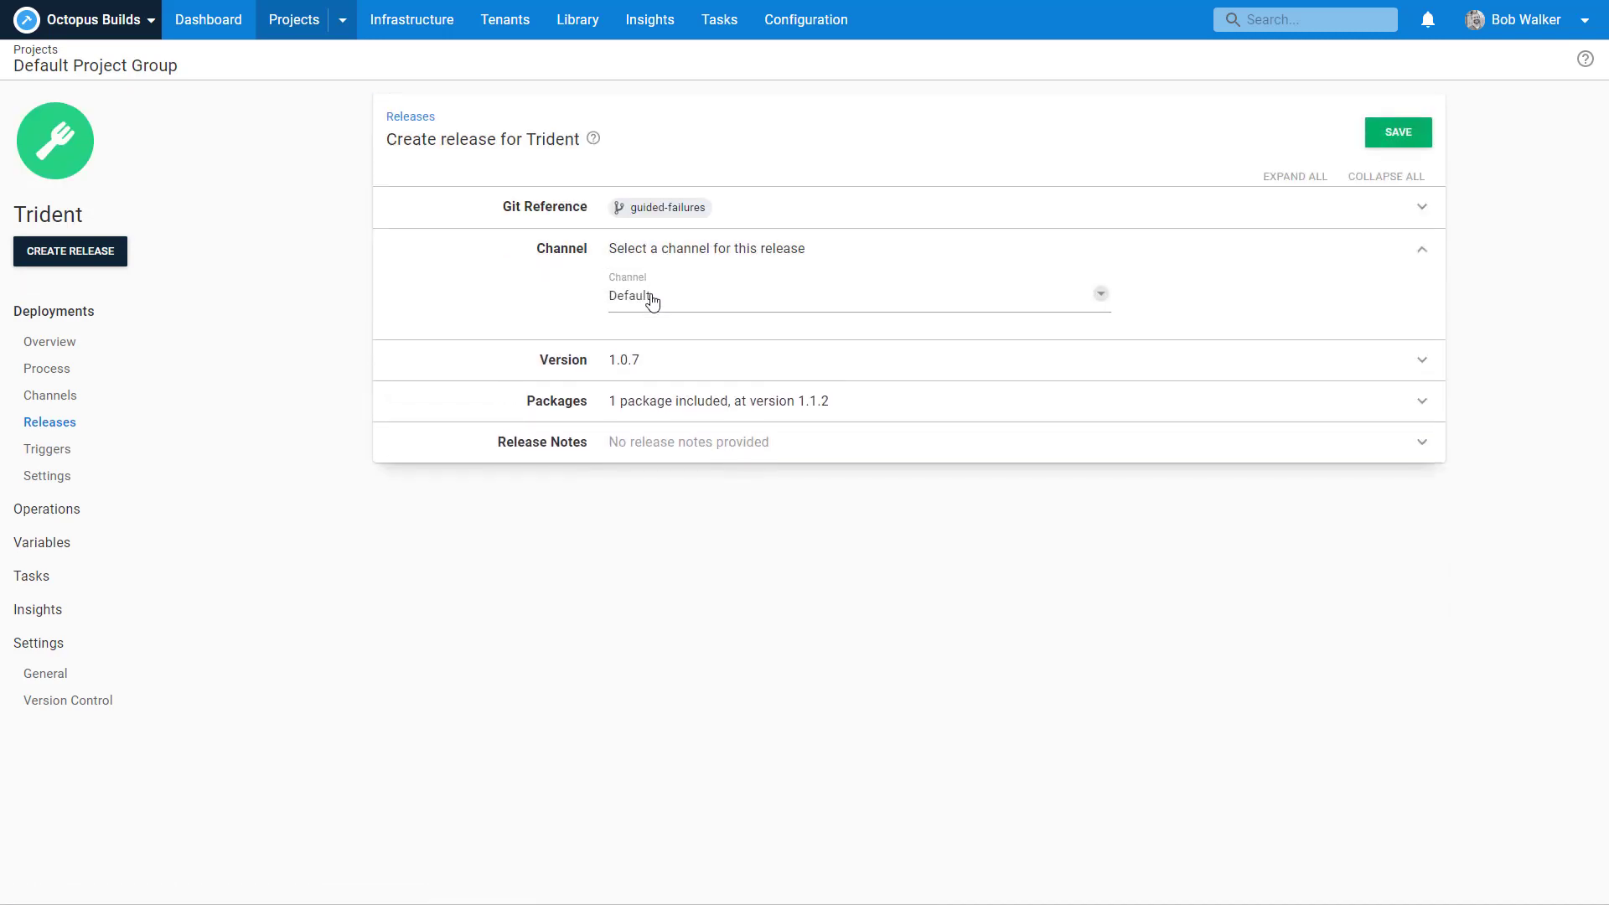
pyautogui.click(650, 298)
pyautogui.click(641, 329)
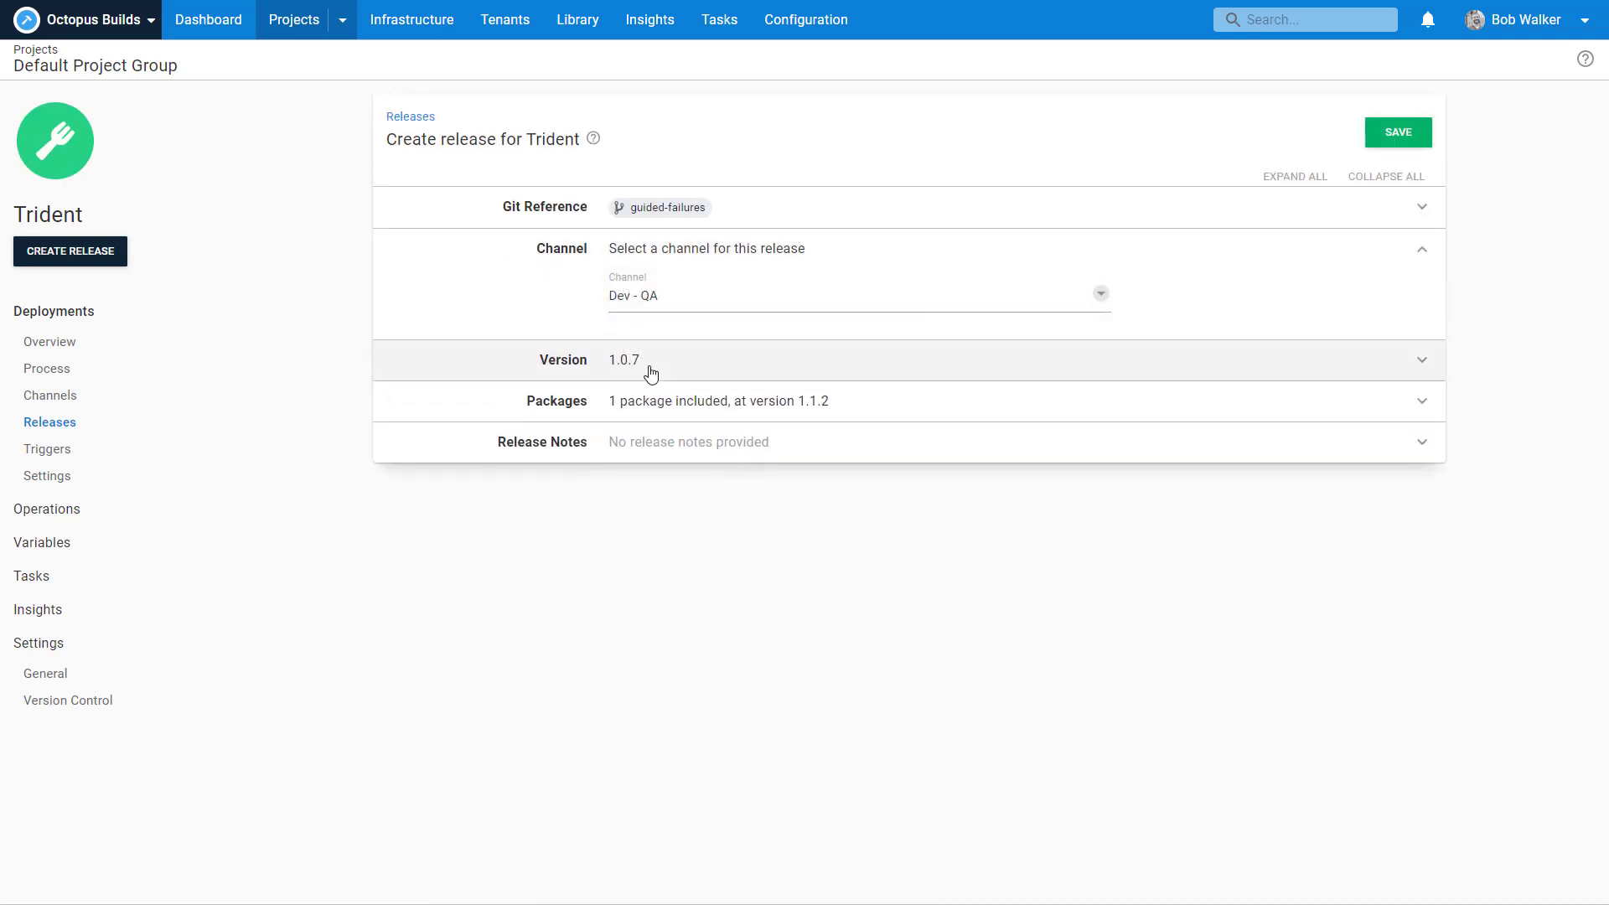
pyautogui.click(1388, 140)
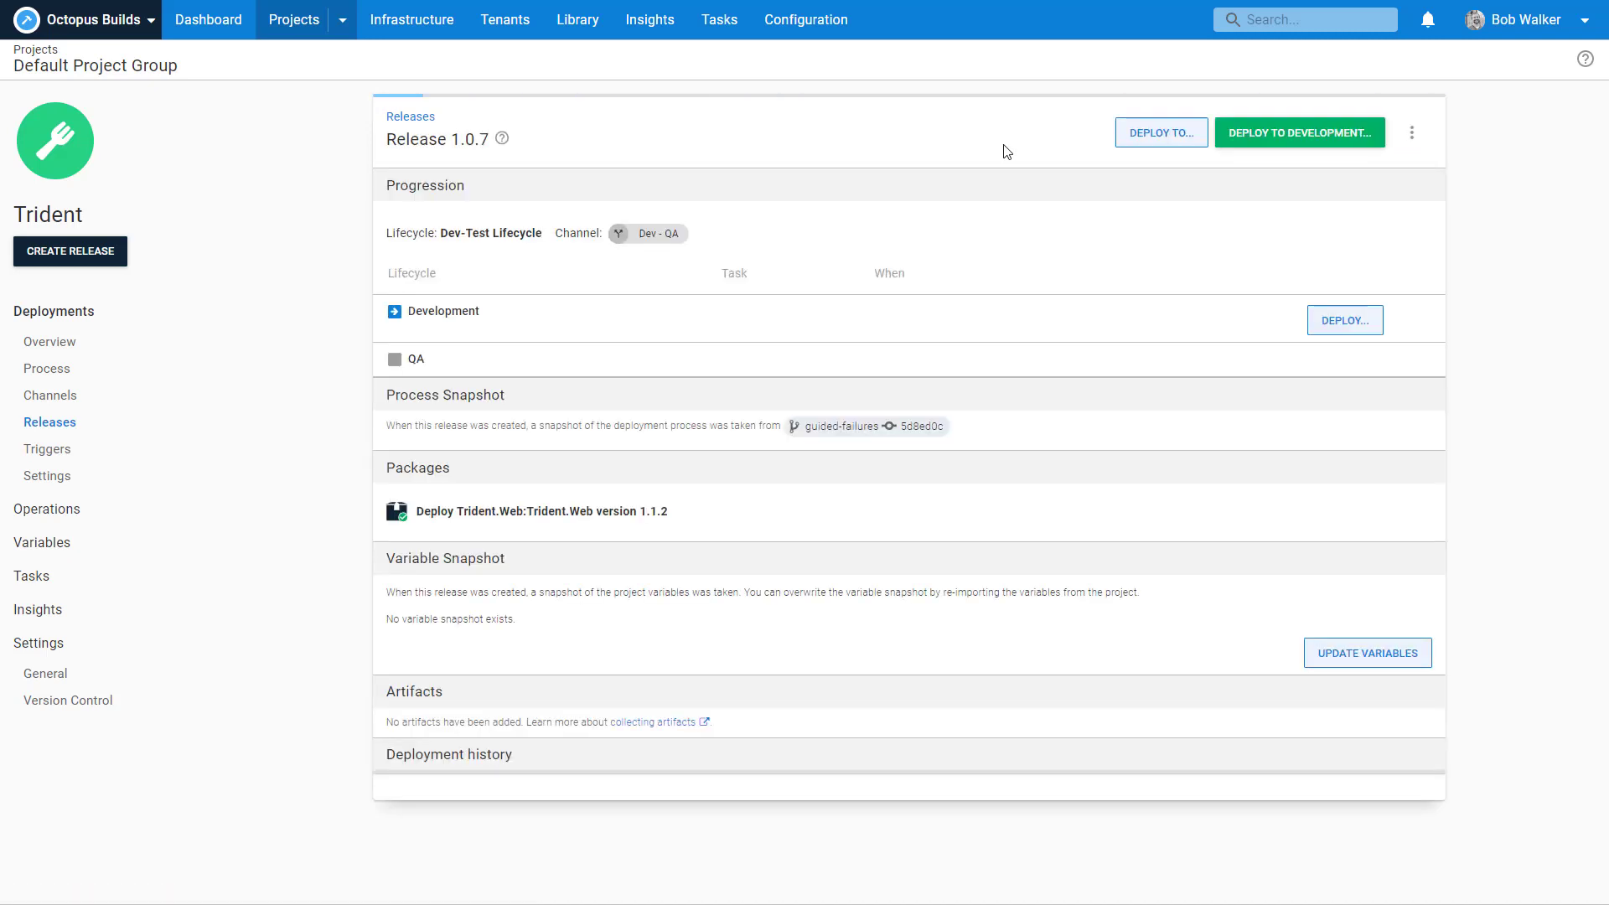
pyautogui.click(1341, 326)
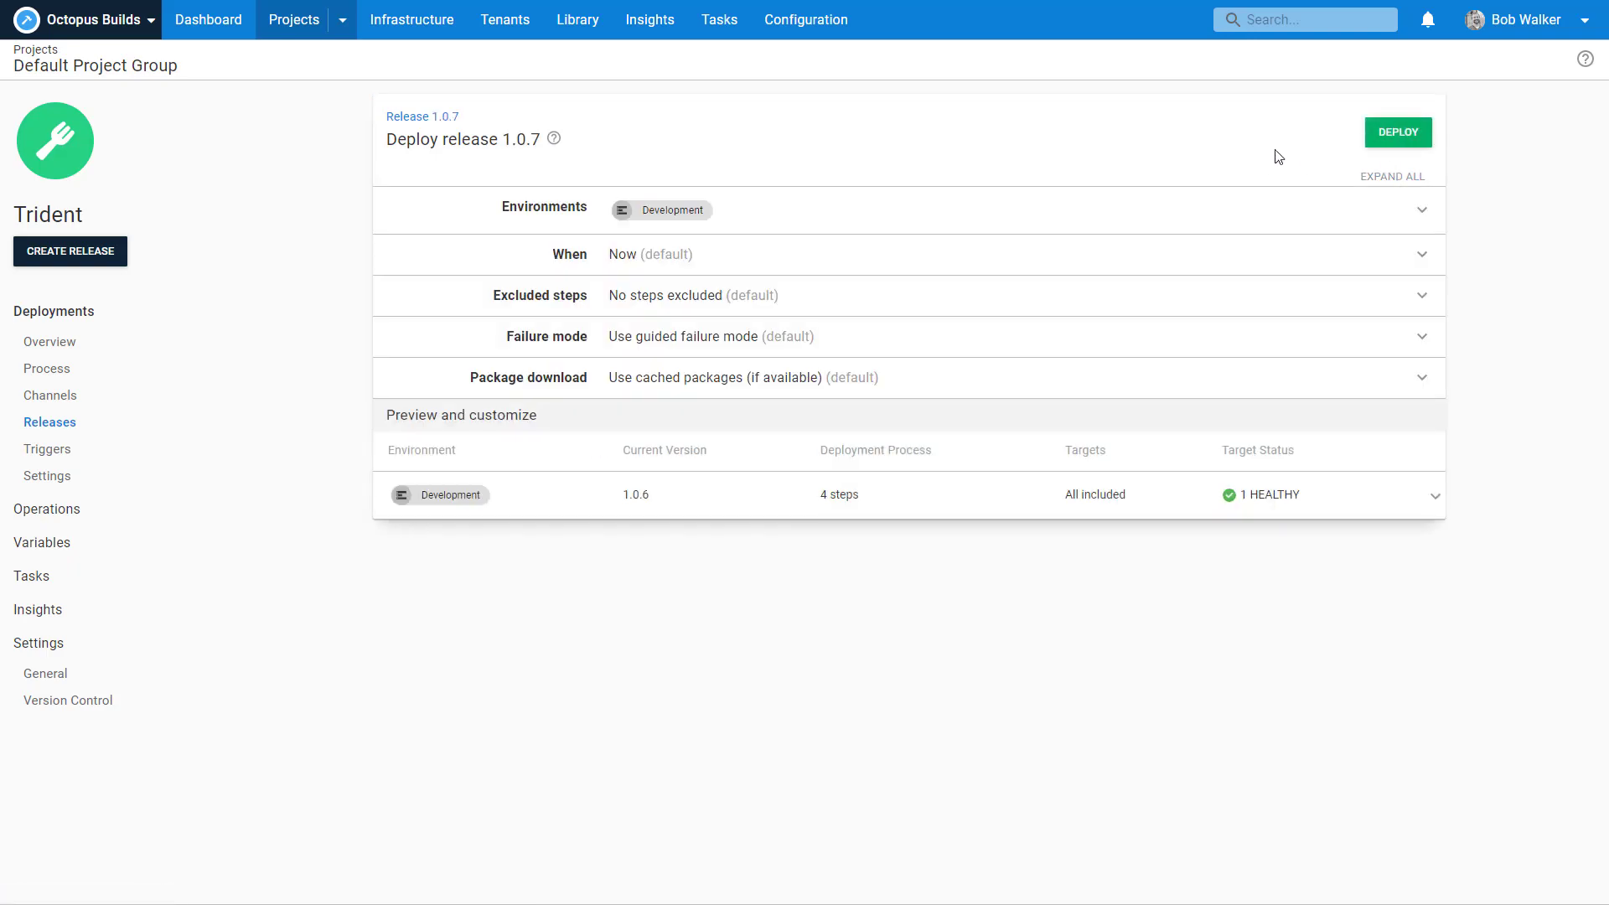
pyautogui.click(1399, 134)
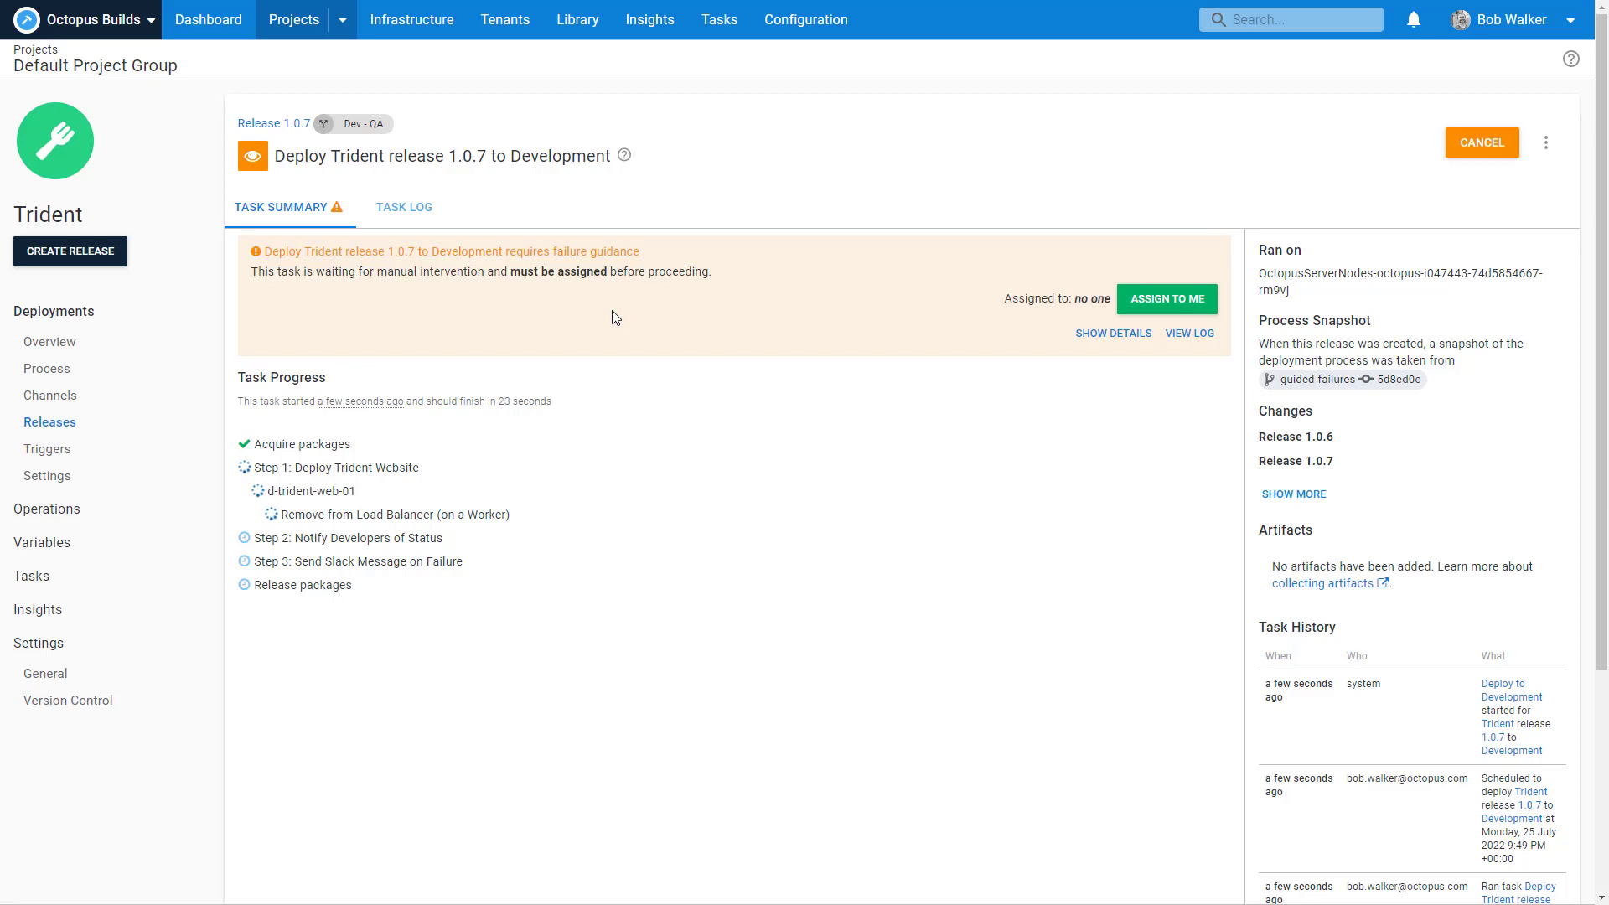
# Take responsibility for the deployment's failure guidance and check the Remove from Load Balancer log.
pyautogui.click(1161, 299)
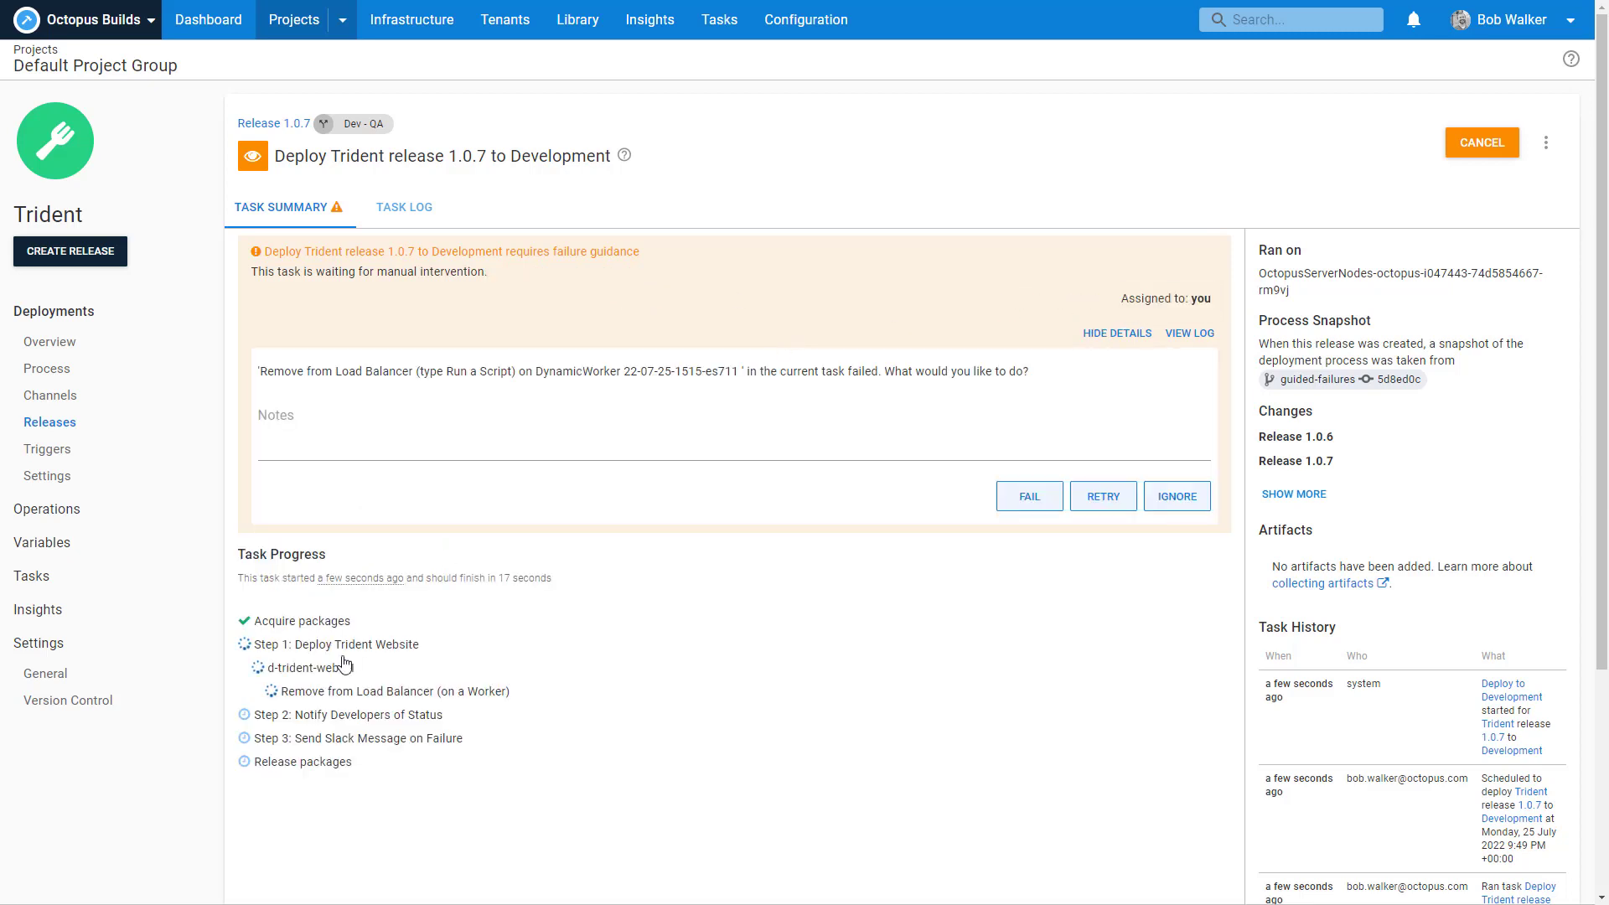
pyautogui.click(325, 696)
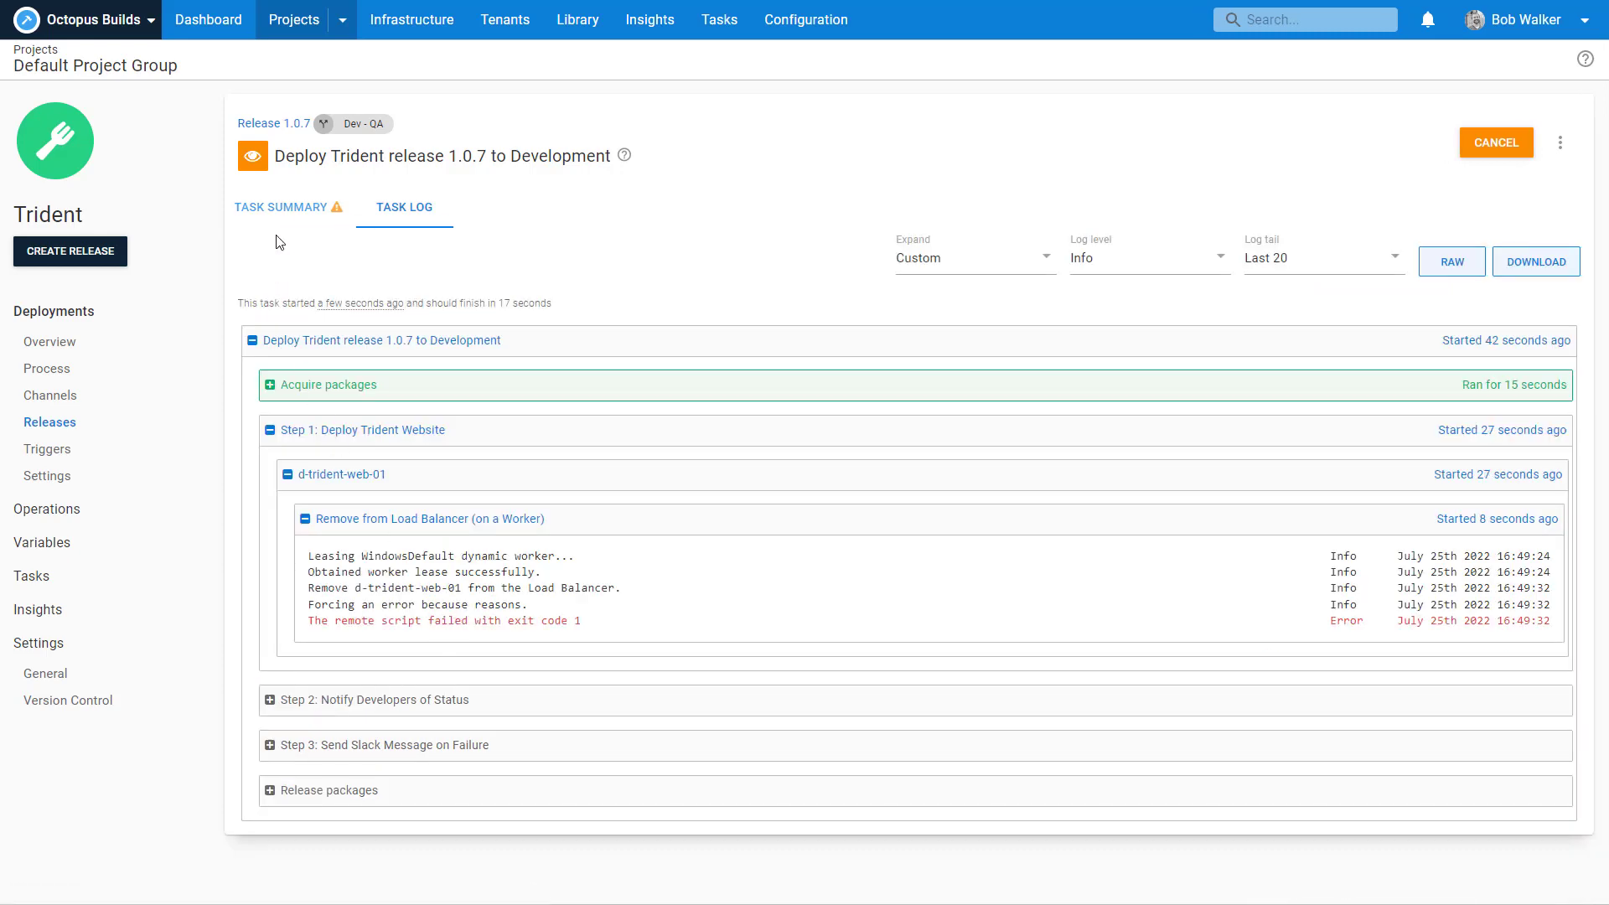
pyautogui.click(281, 210)
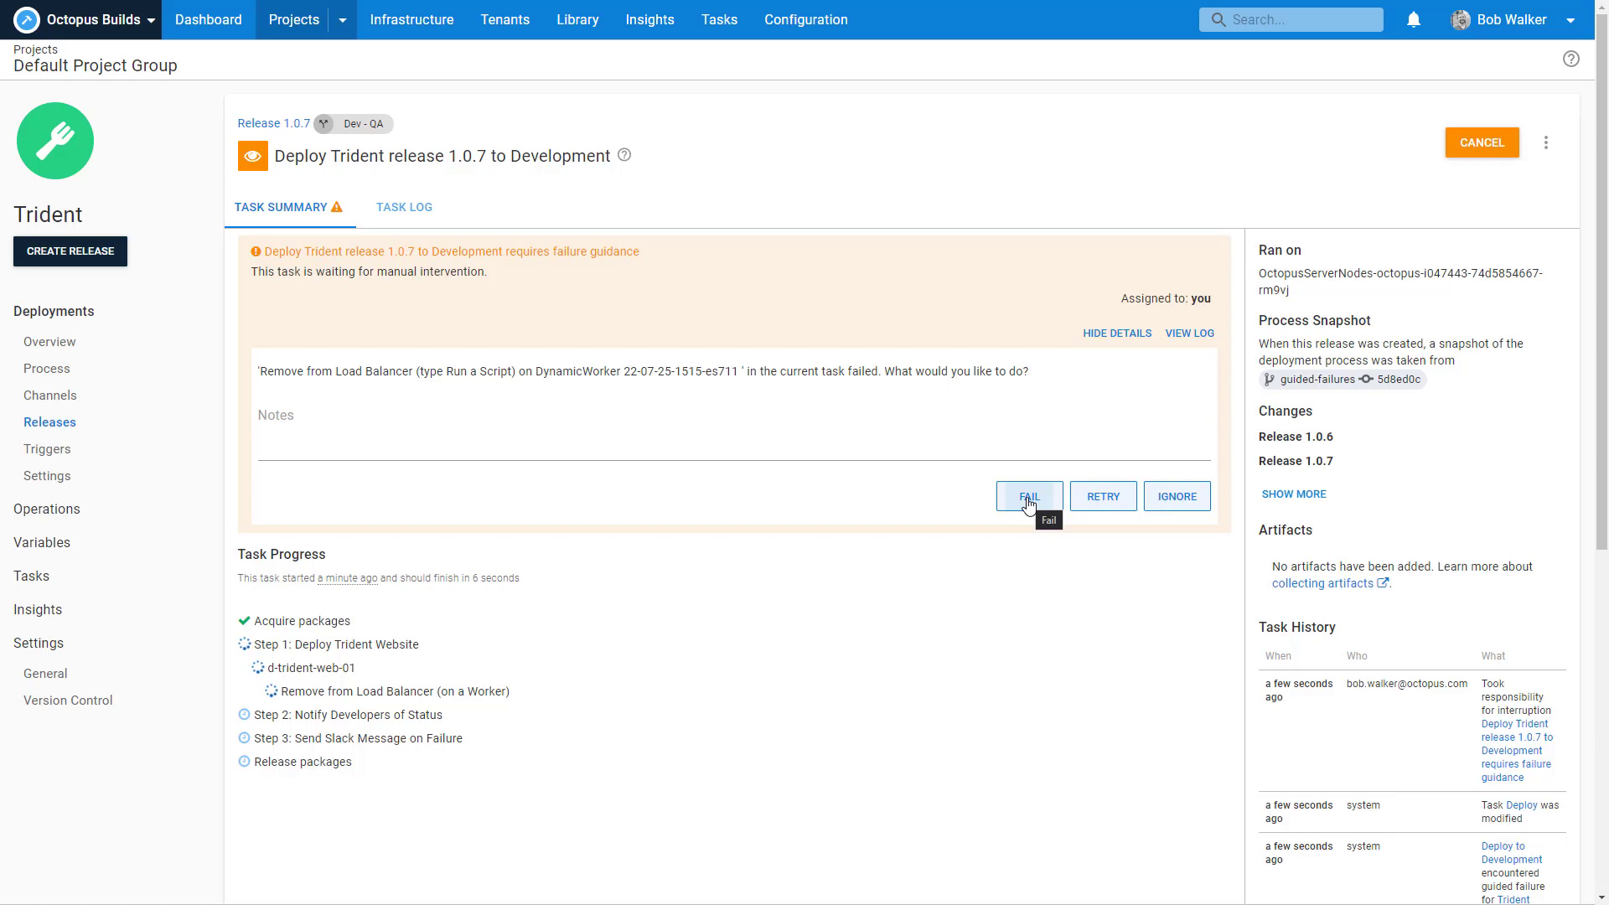
# Retry the failed Remove from Load Balancer step and check the log of the new attempt.
pyautogui.click(1102, 497)
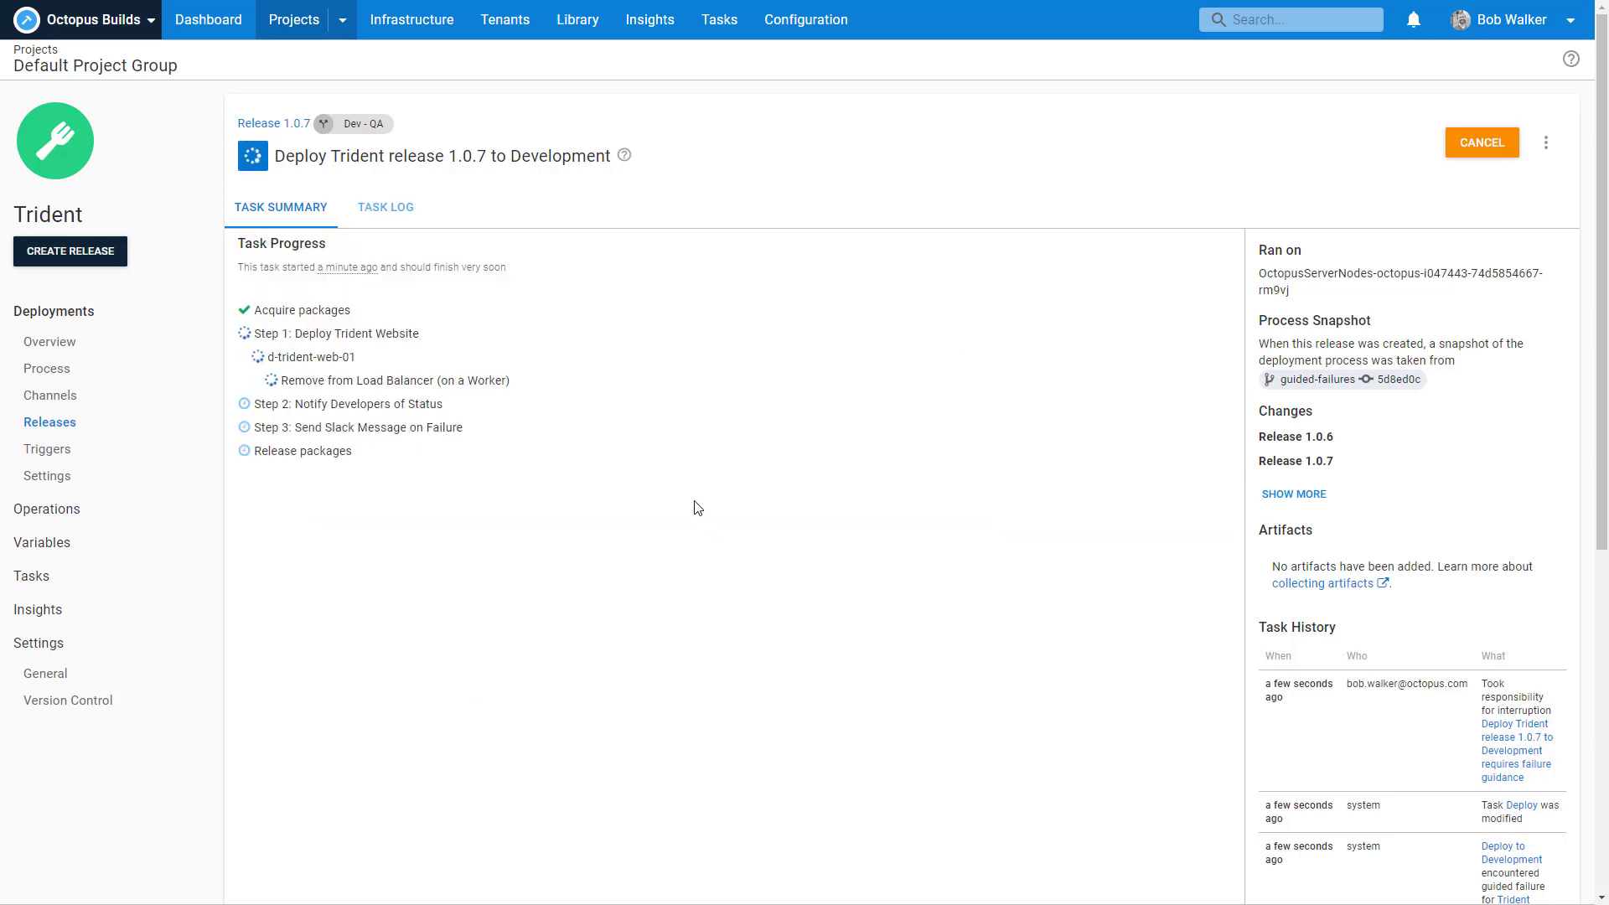
pyautogui.click(453, 381)
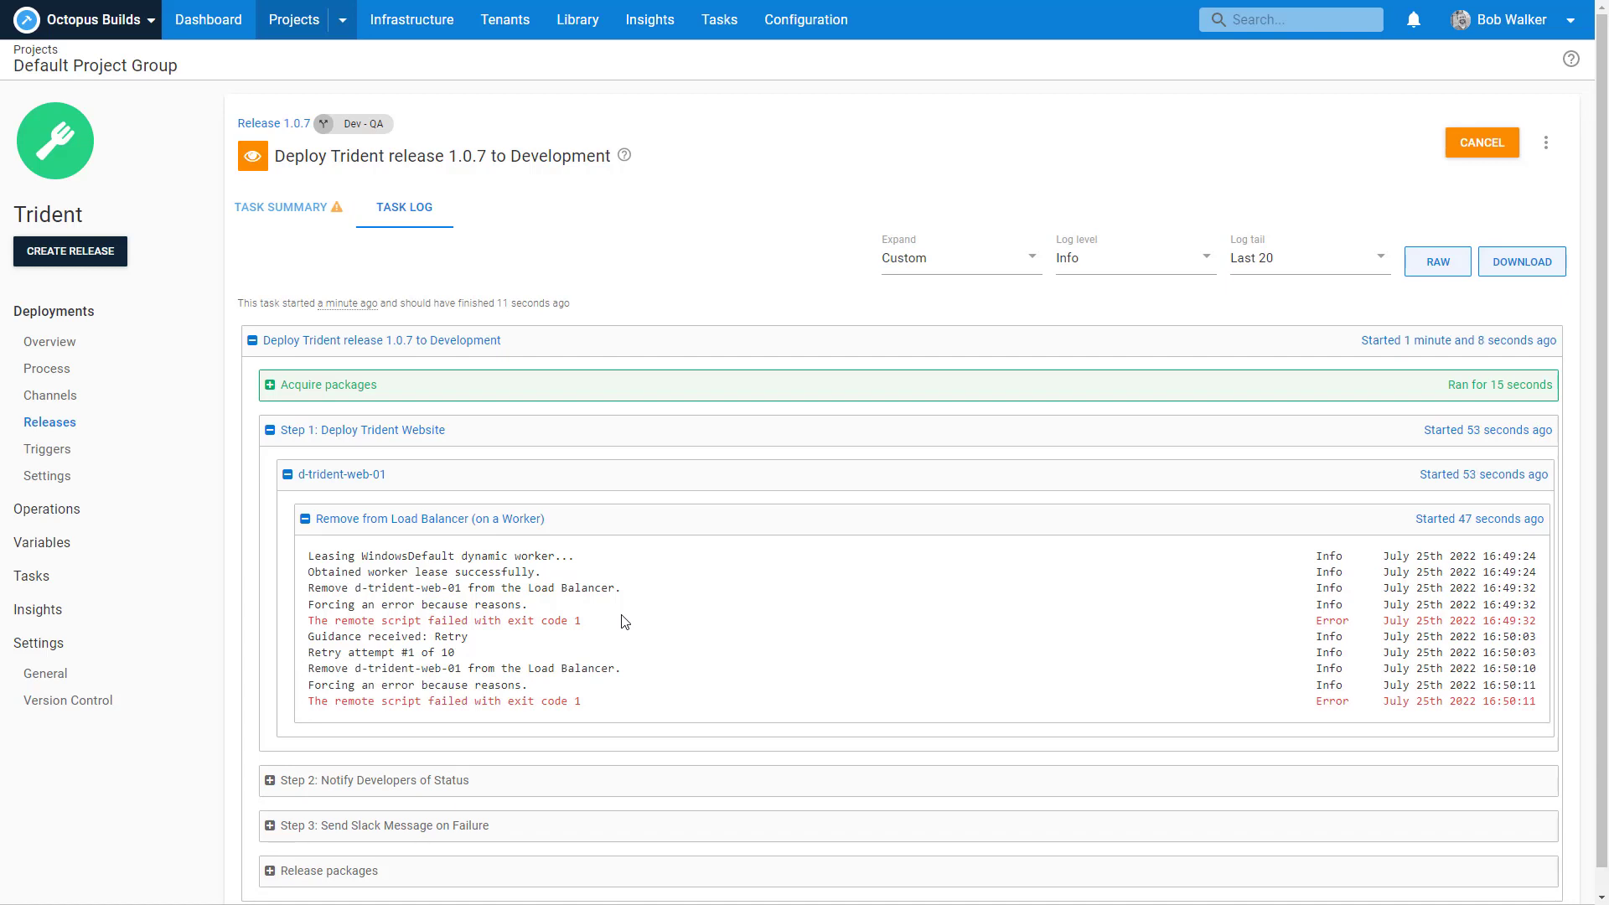
# Assign the renewed failure guidance to yourself and choose to fail the deployment.
pyautogui.click(306, 217)
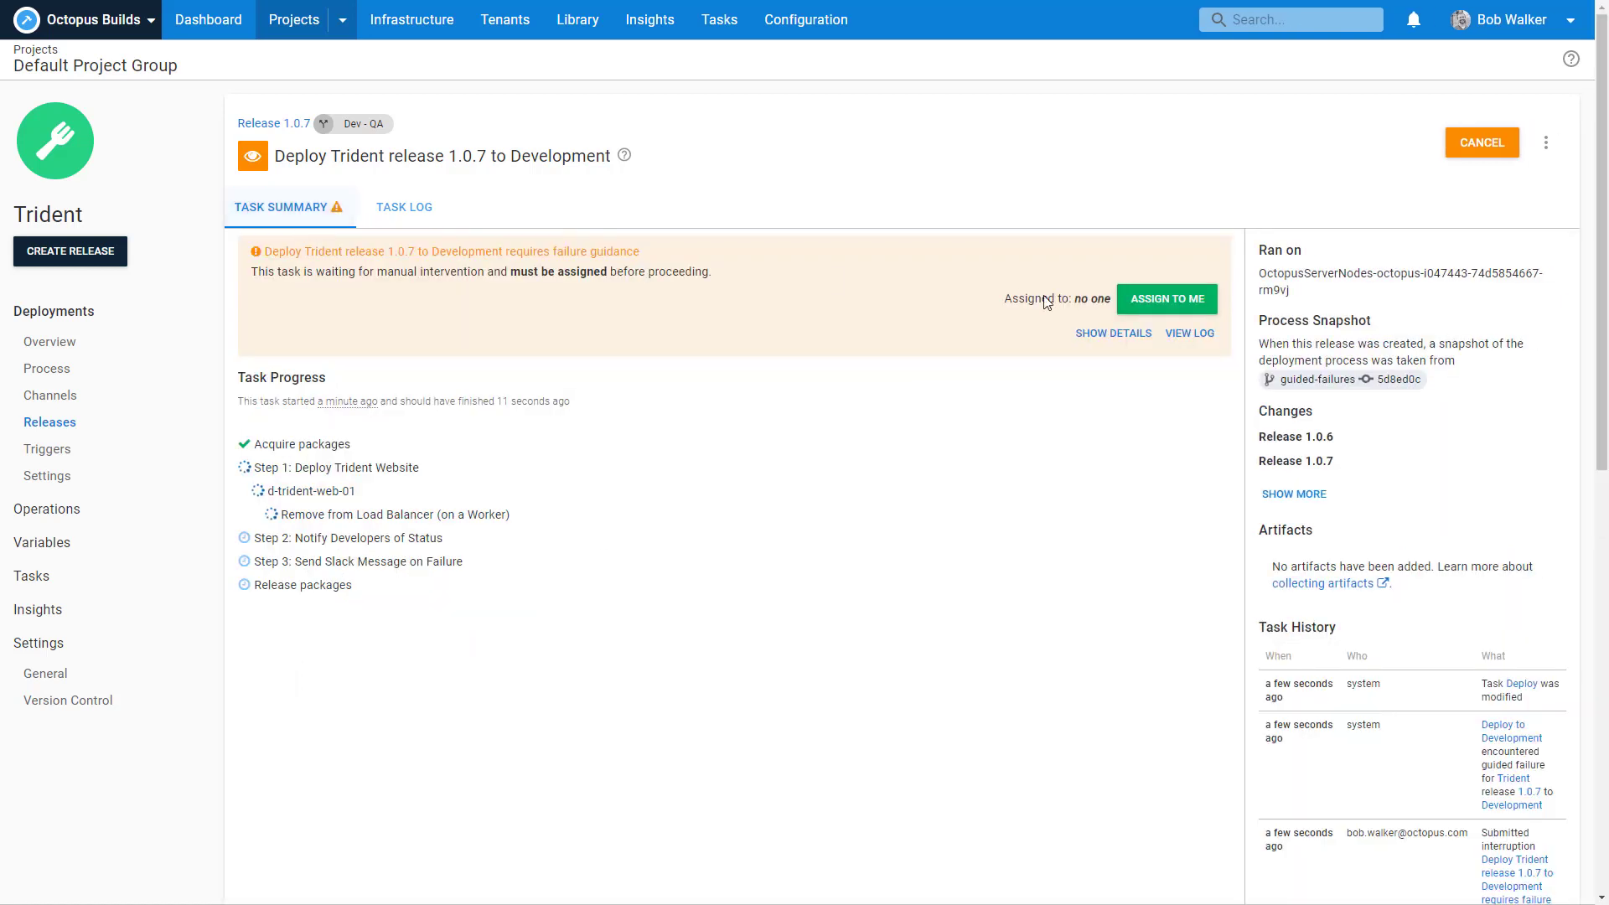
pyautogui.click(1200, 312)
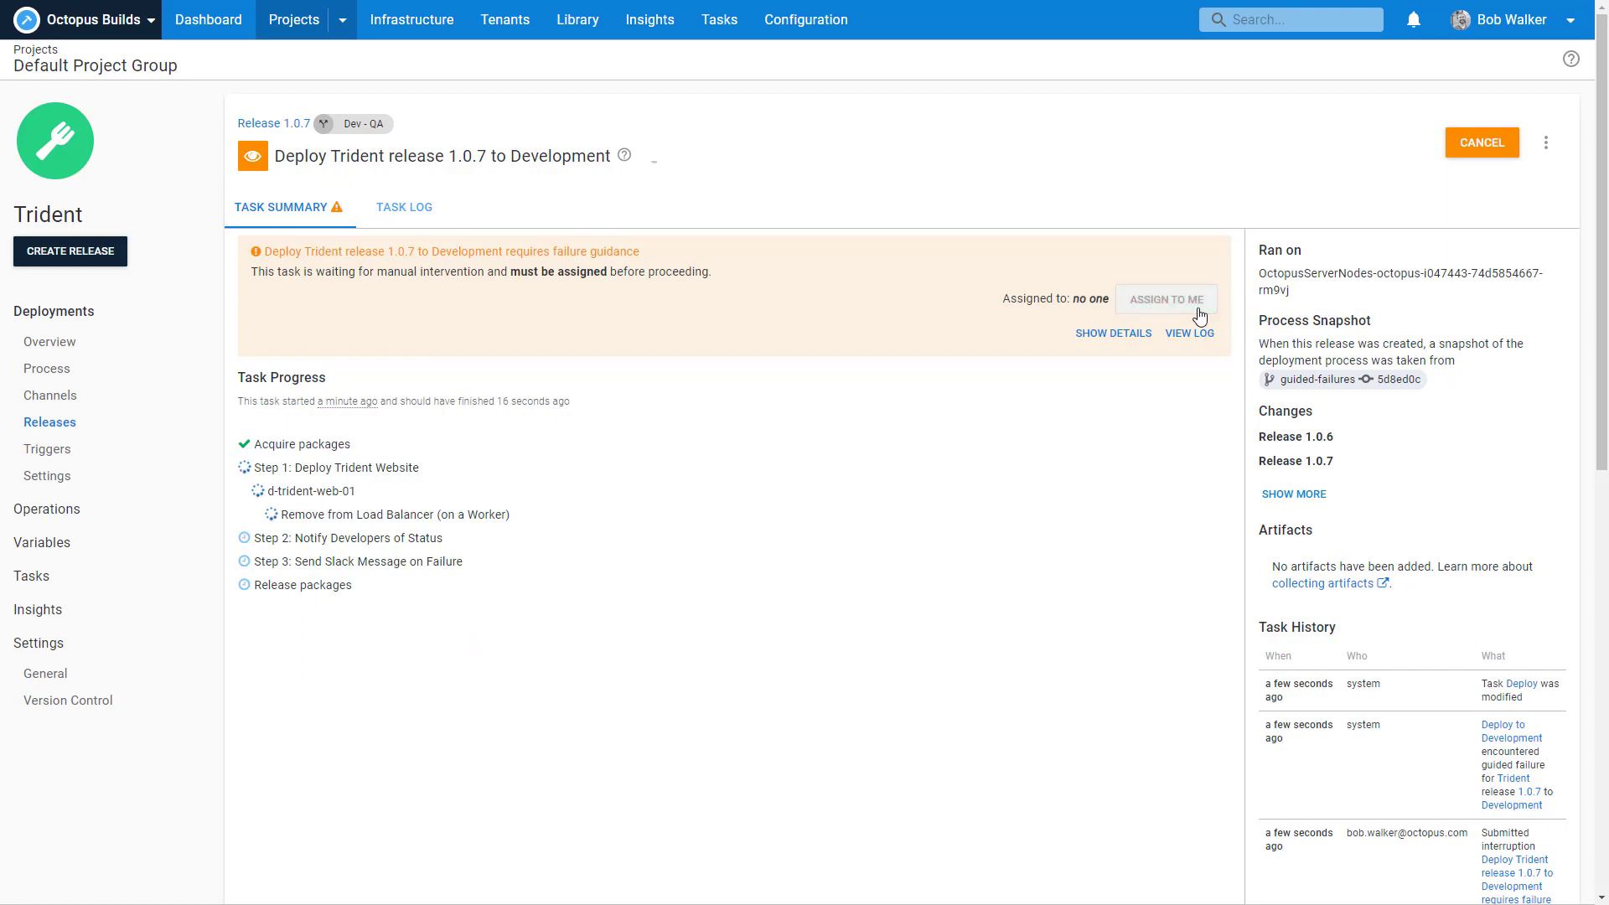
pyautogui.click(1026, 505)
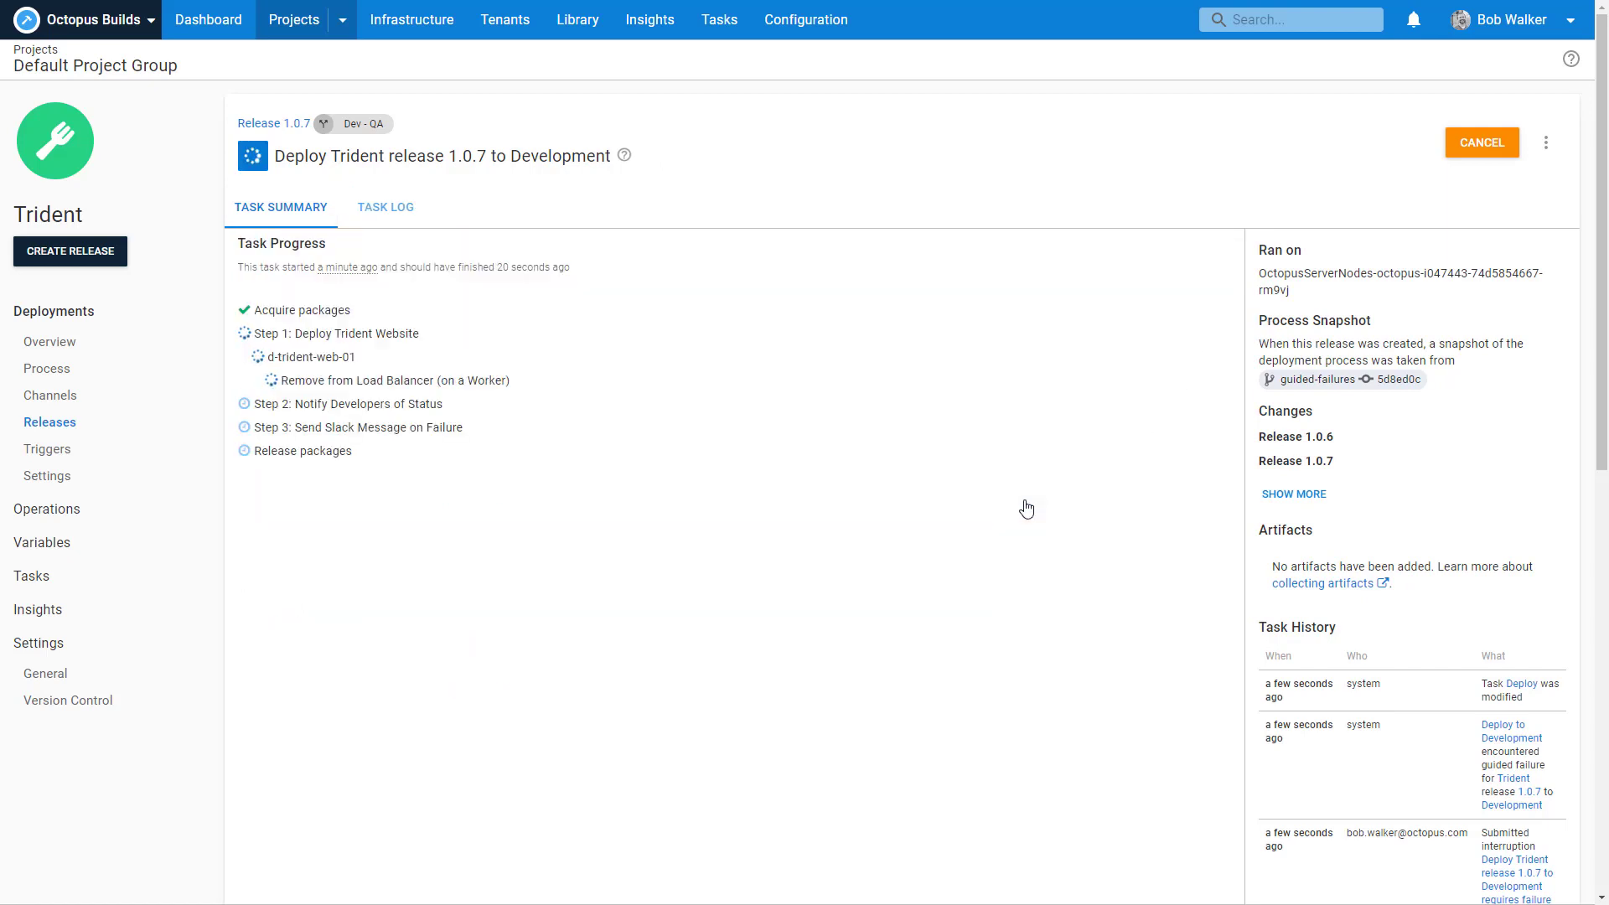
# In the Remove from Load Balancer script on the guided-failures branch, begin a $number assignment above the forced-error message.
pyautogui.click(69, 369)
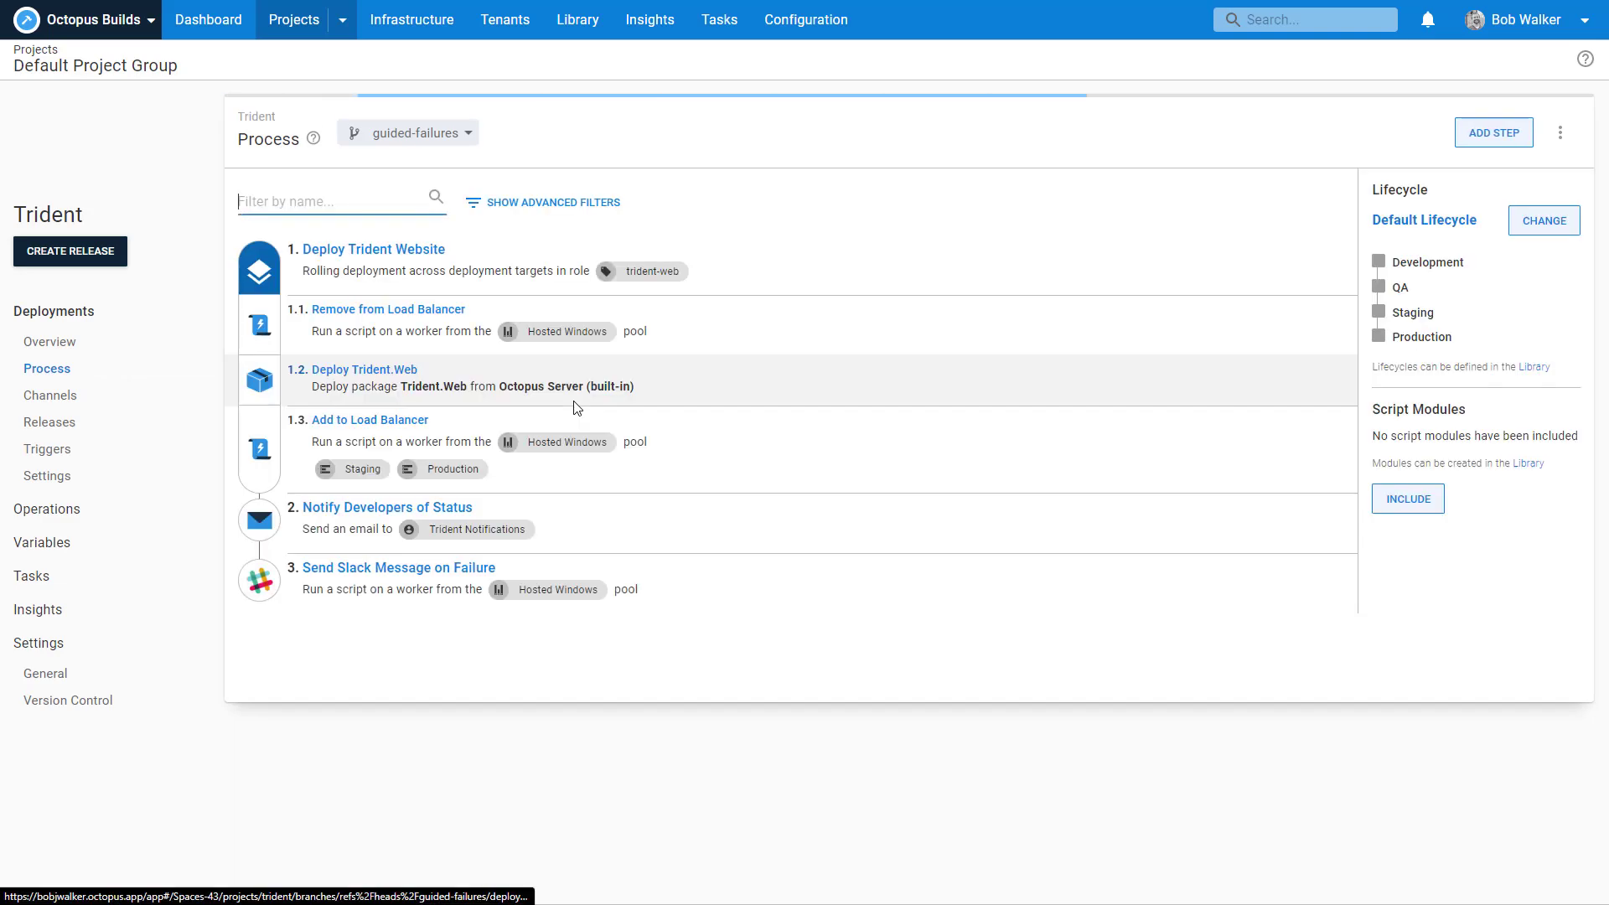
pyautogui.click(453, 355)
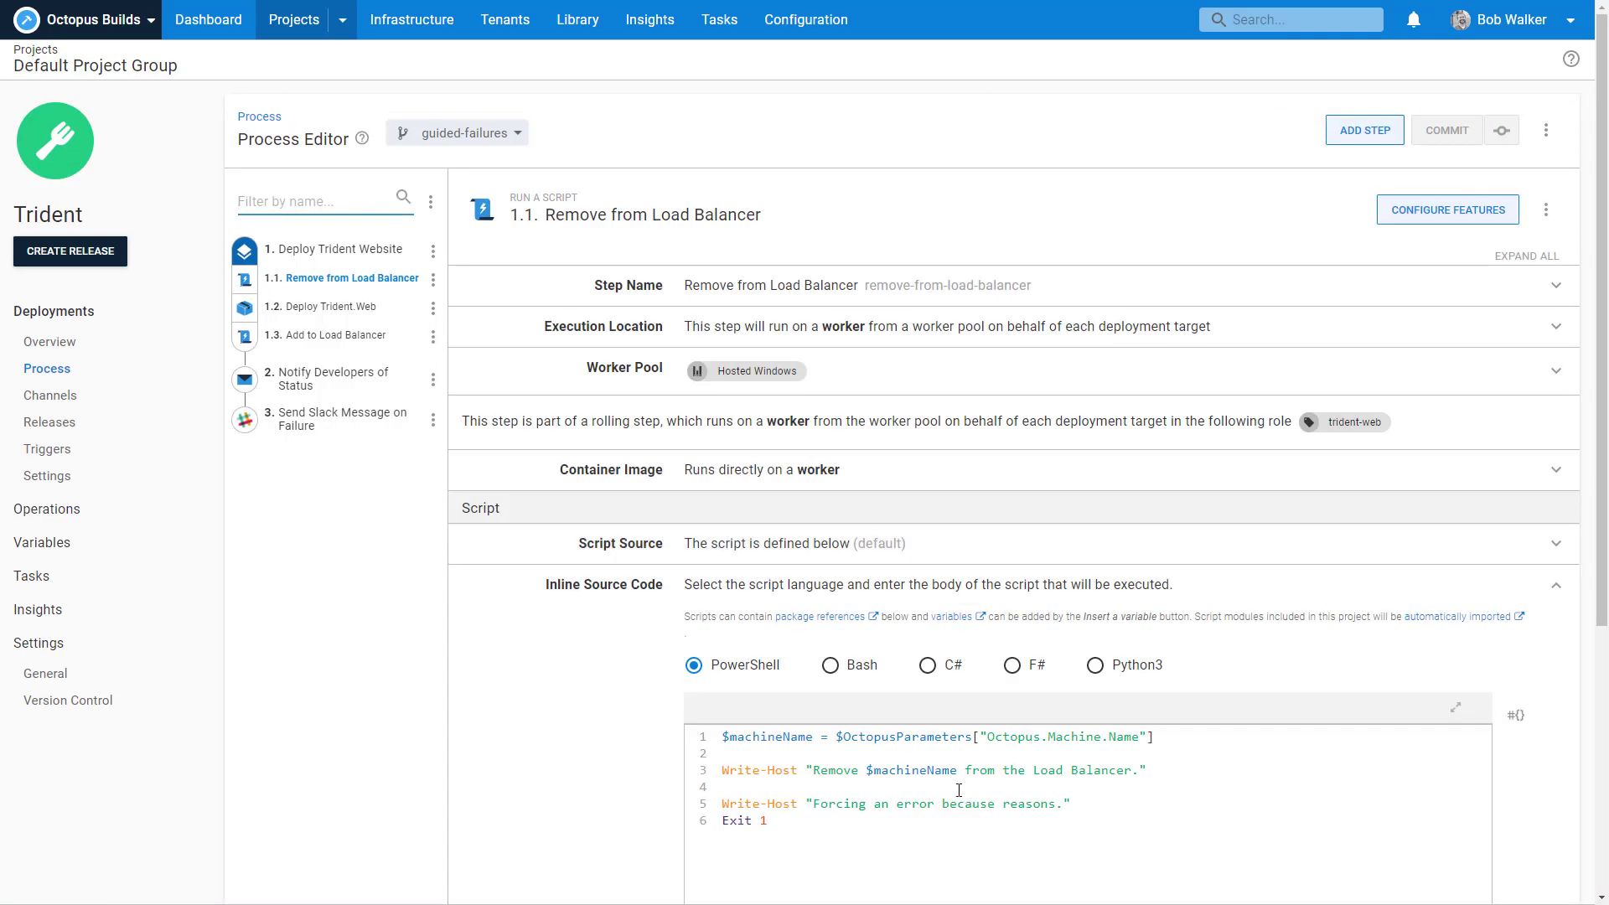
pyautogui.click(959, 790)
pyautogui.press('Return')
pyautogui.write('$')
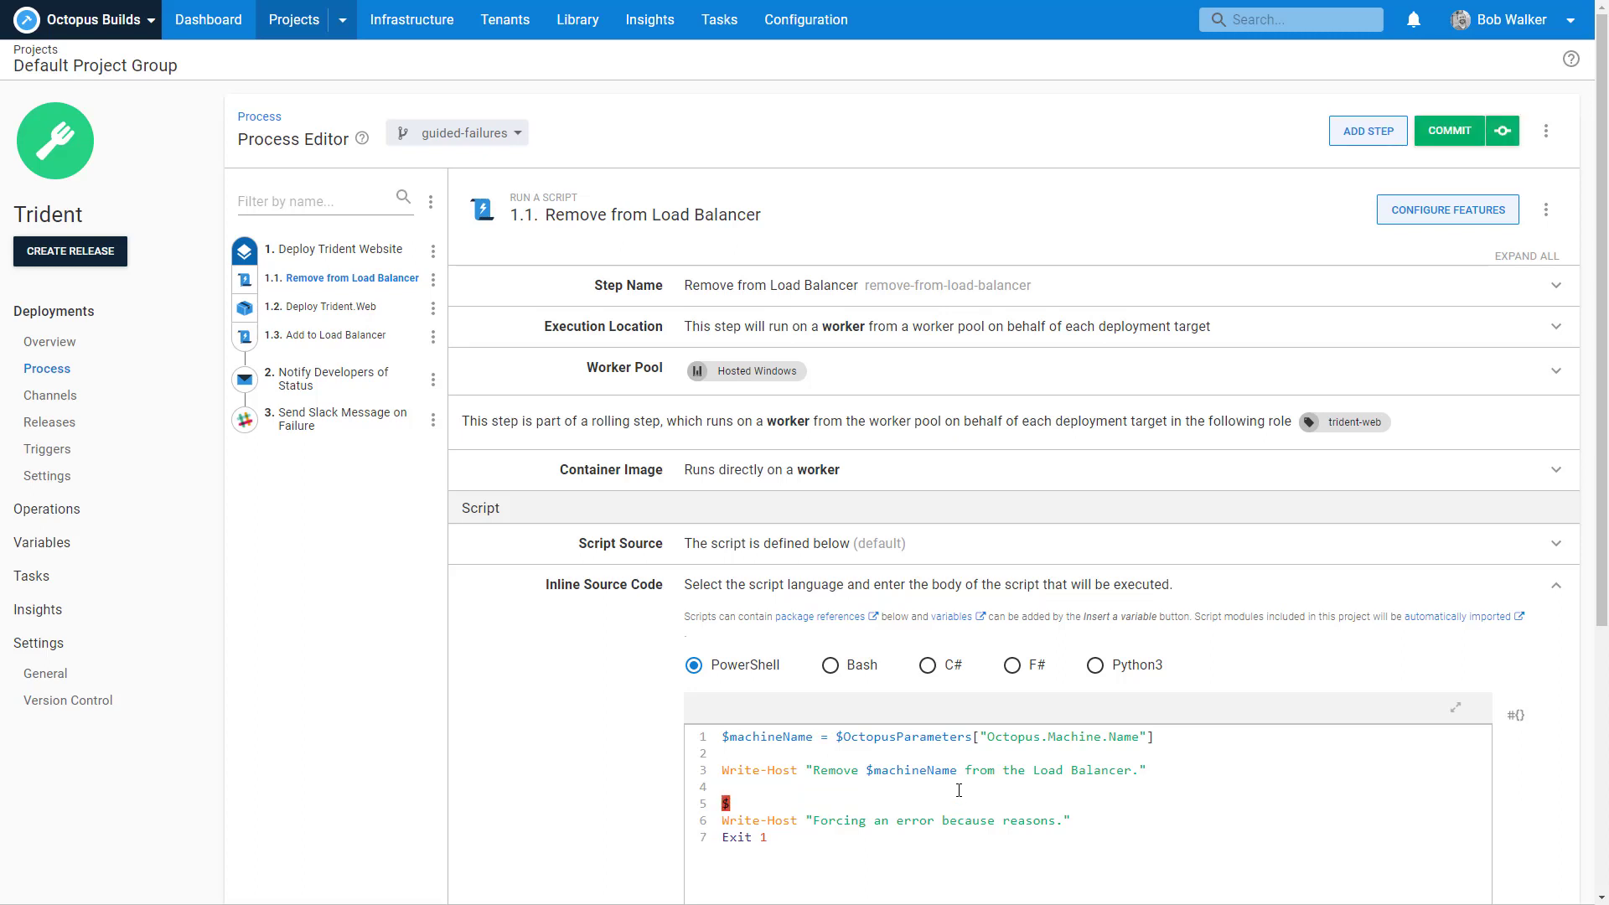
pyautogui.write('number =')
# Search the web in a new browser tab for "powershell random number" and open Microsoft's Get-Random documentation.
pyautogui.hotkey('ctrl', 't')
pyautogui.write('po')
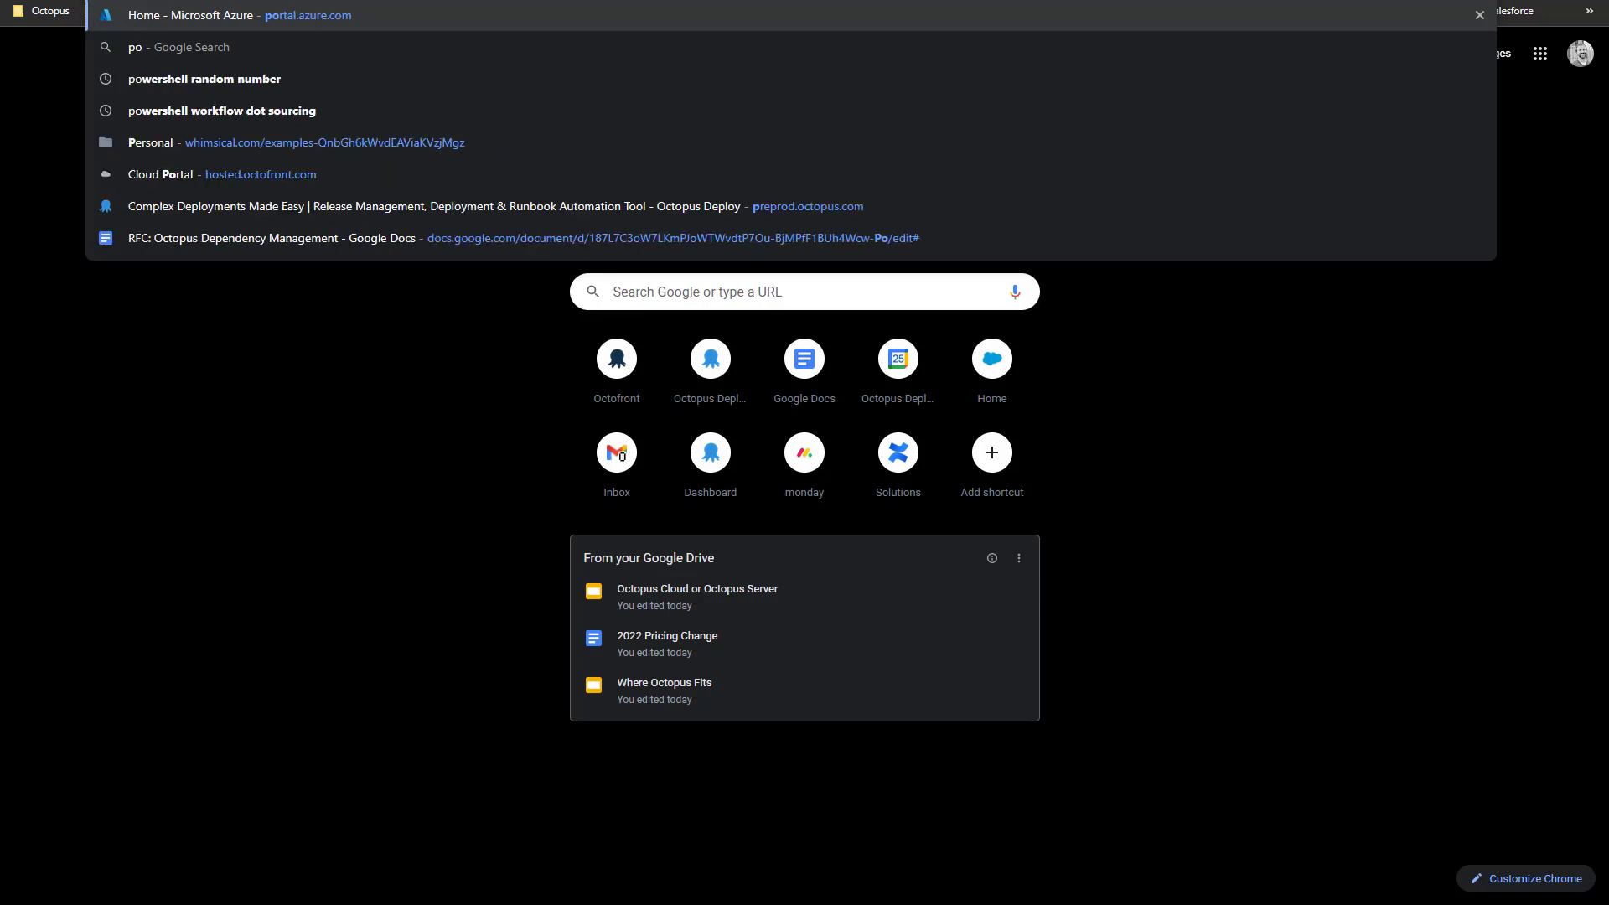
pyautogui.write('wershell ran')
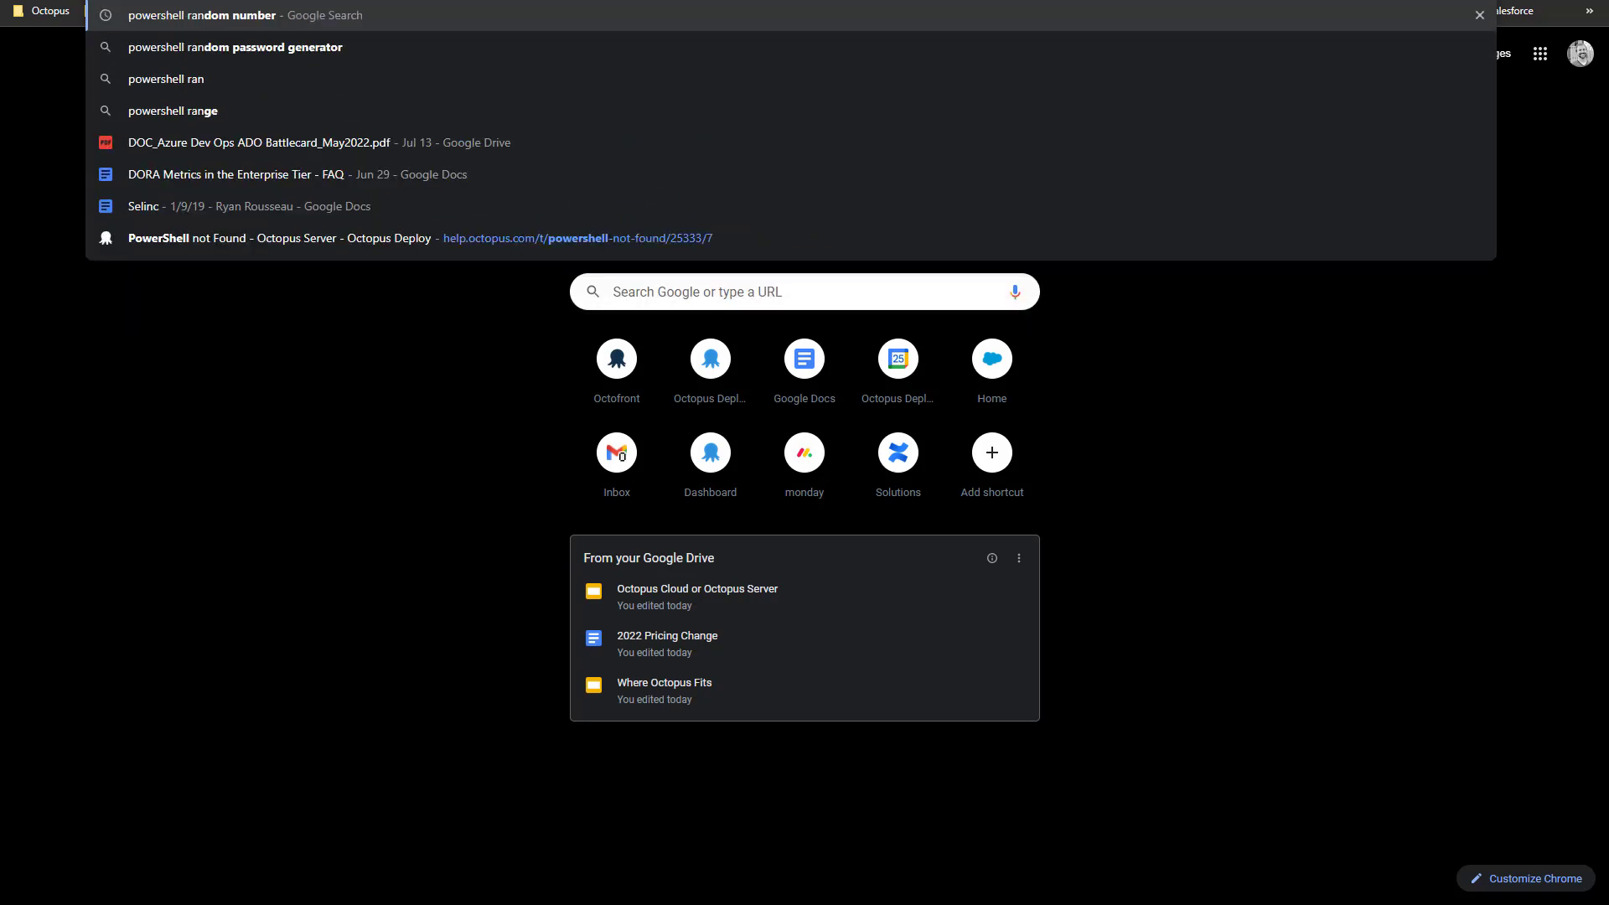
pyautogui.press('Return')
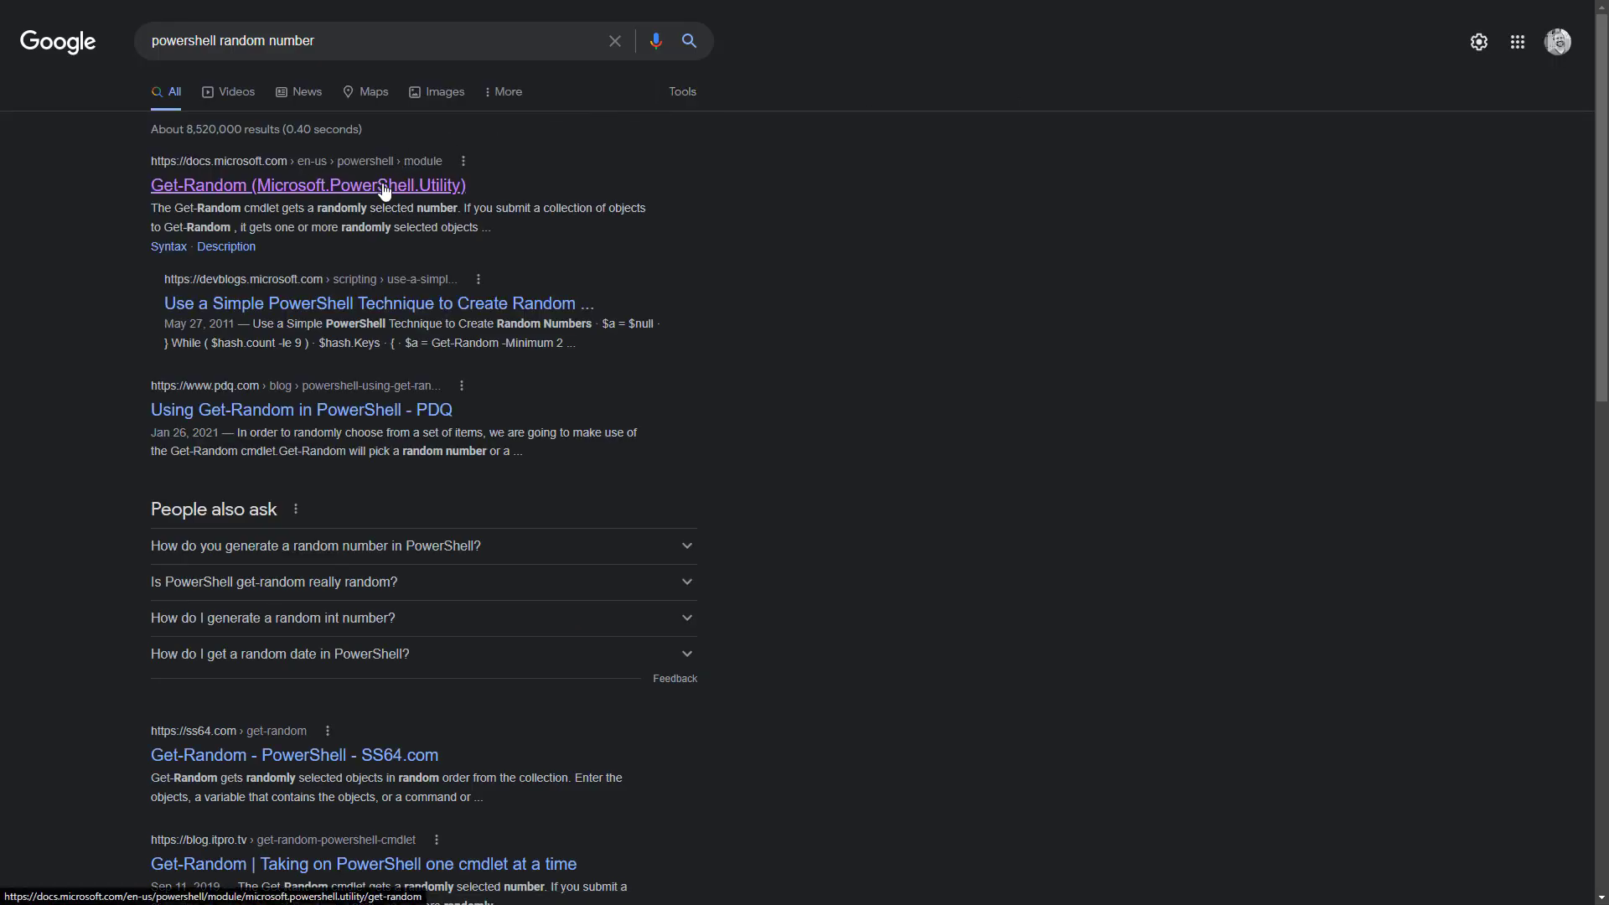
pyautogui.click(384, 188)
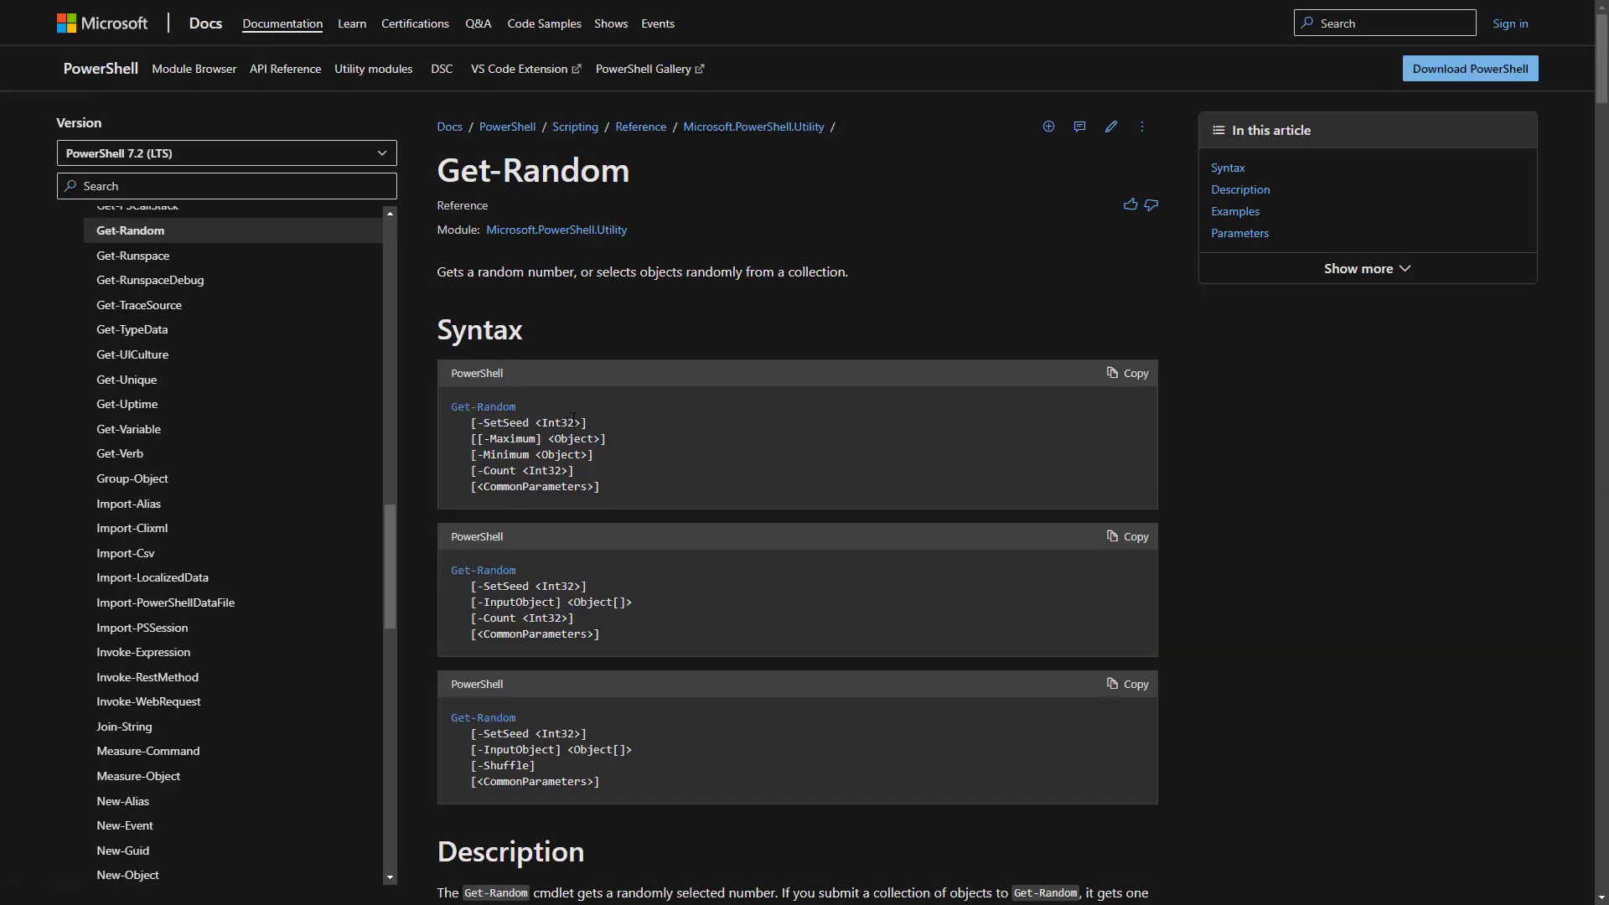
# Copy the Get-Random cmdlet name from the documentation into the script's $number assignment.
pyautogui.moveTo(525, 404); pyautogui.dragTo(445, 411)
pyautogui.hotkey('ctrl', 'c')
pyautogui.hotkey('alt', 'Tab')
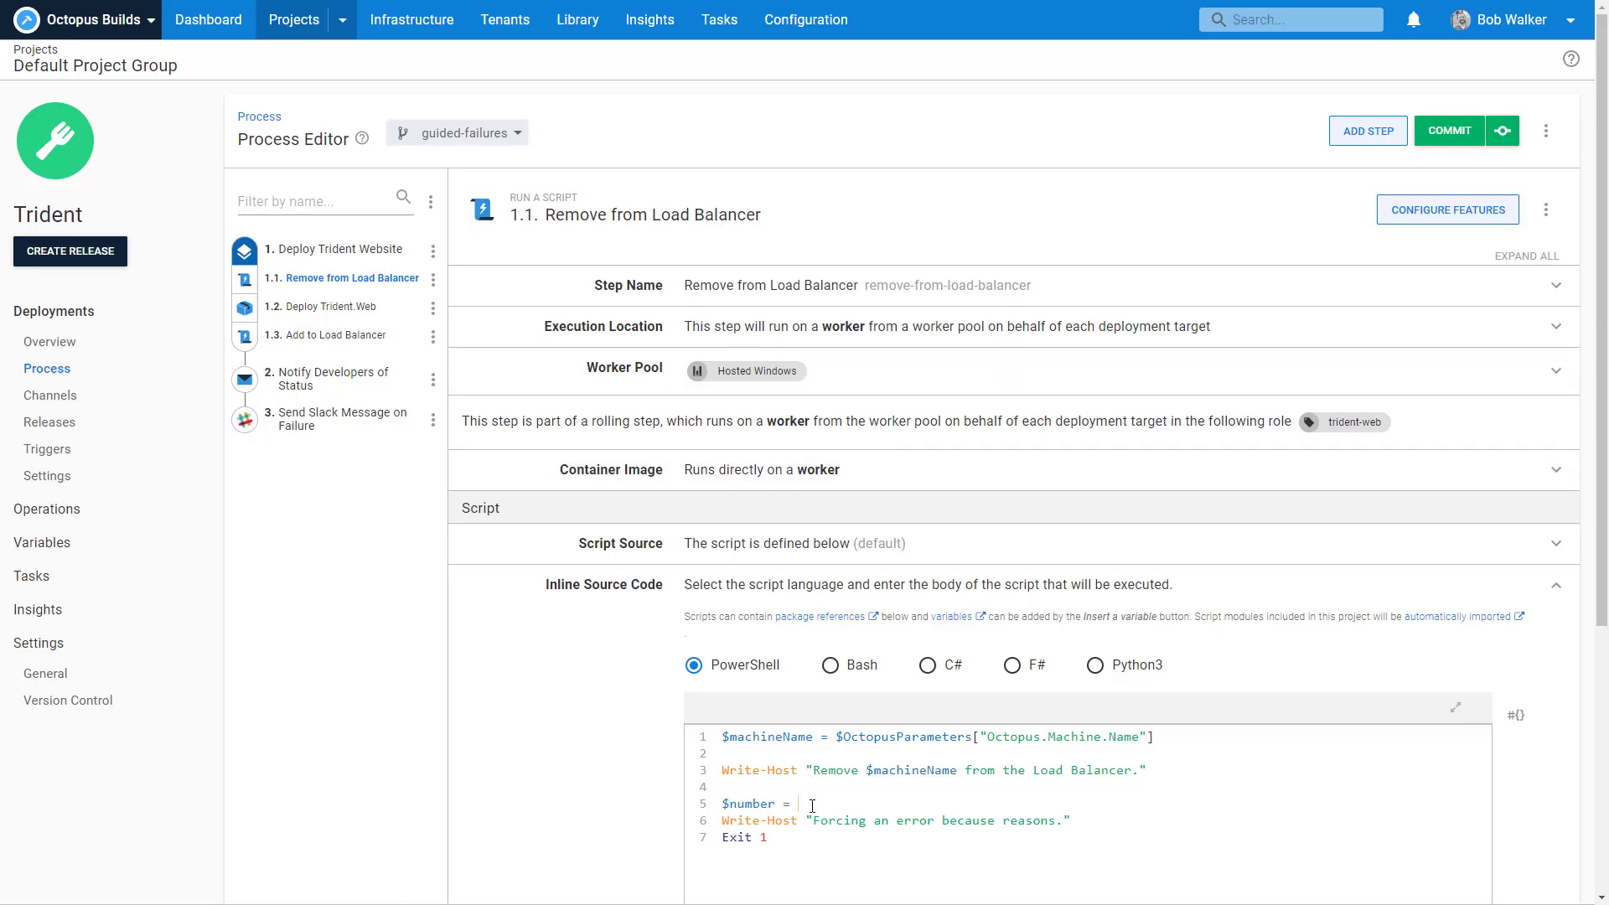
pyautogui.hotkey('ctrl', 'v')
# Copy the Maximum parameter name from the documentation and complete the assignment as Get-Random -Maximum 10.
pyautogui.hotkey('alt', 'Tab')
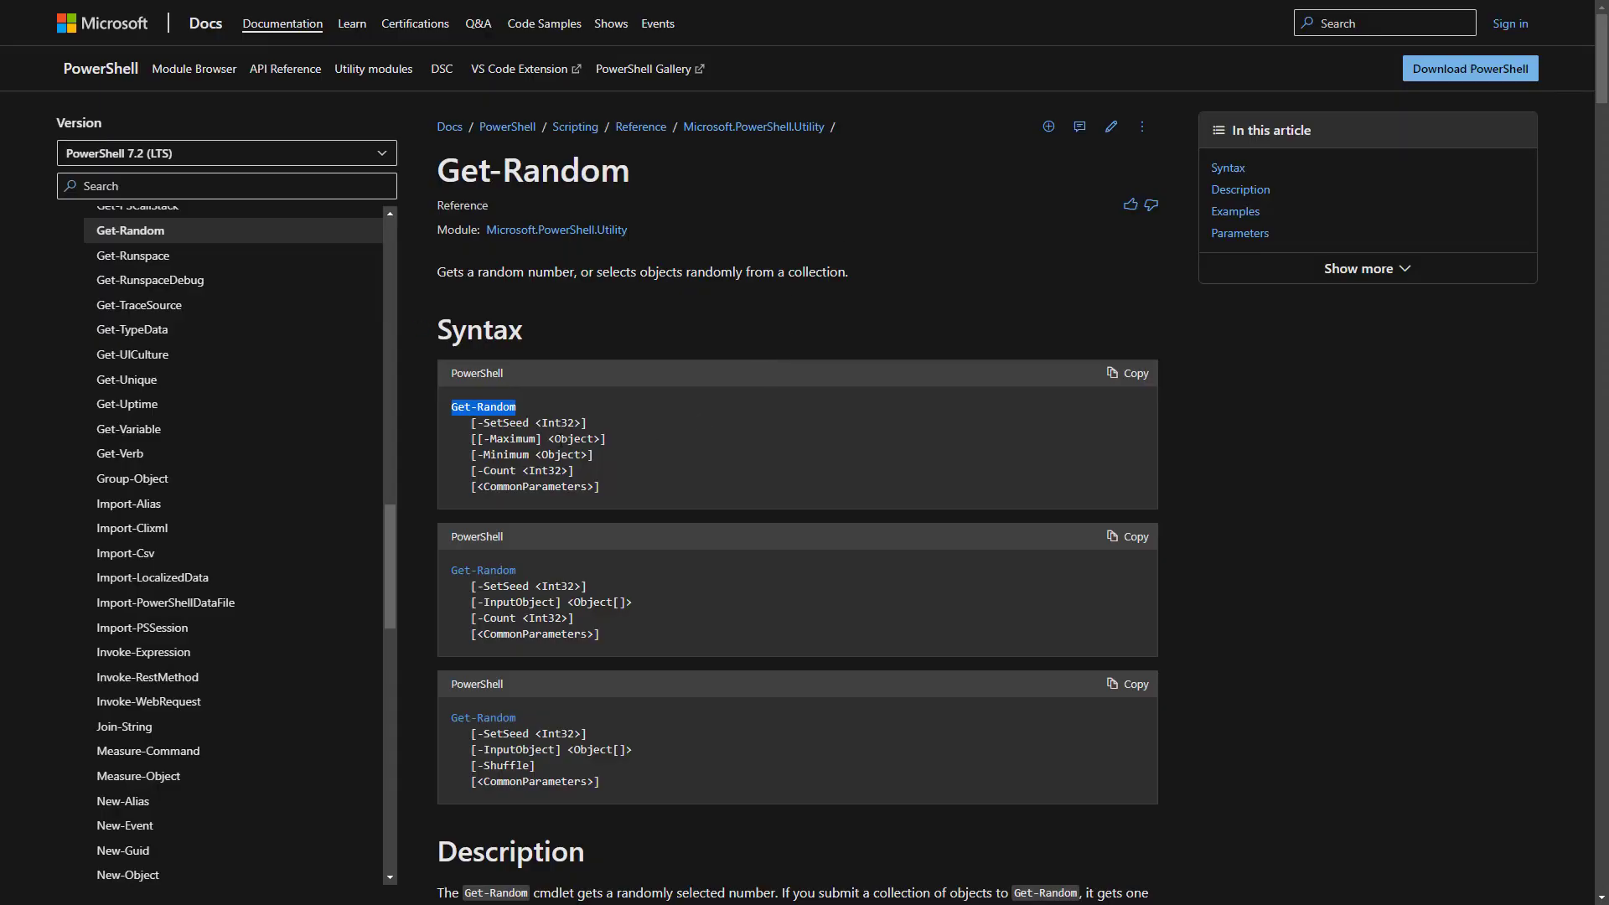
pyautogui.doubleClick(519, 440)
pyautogui.hotkey('ctrl', 'c')
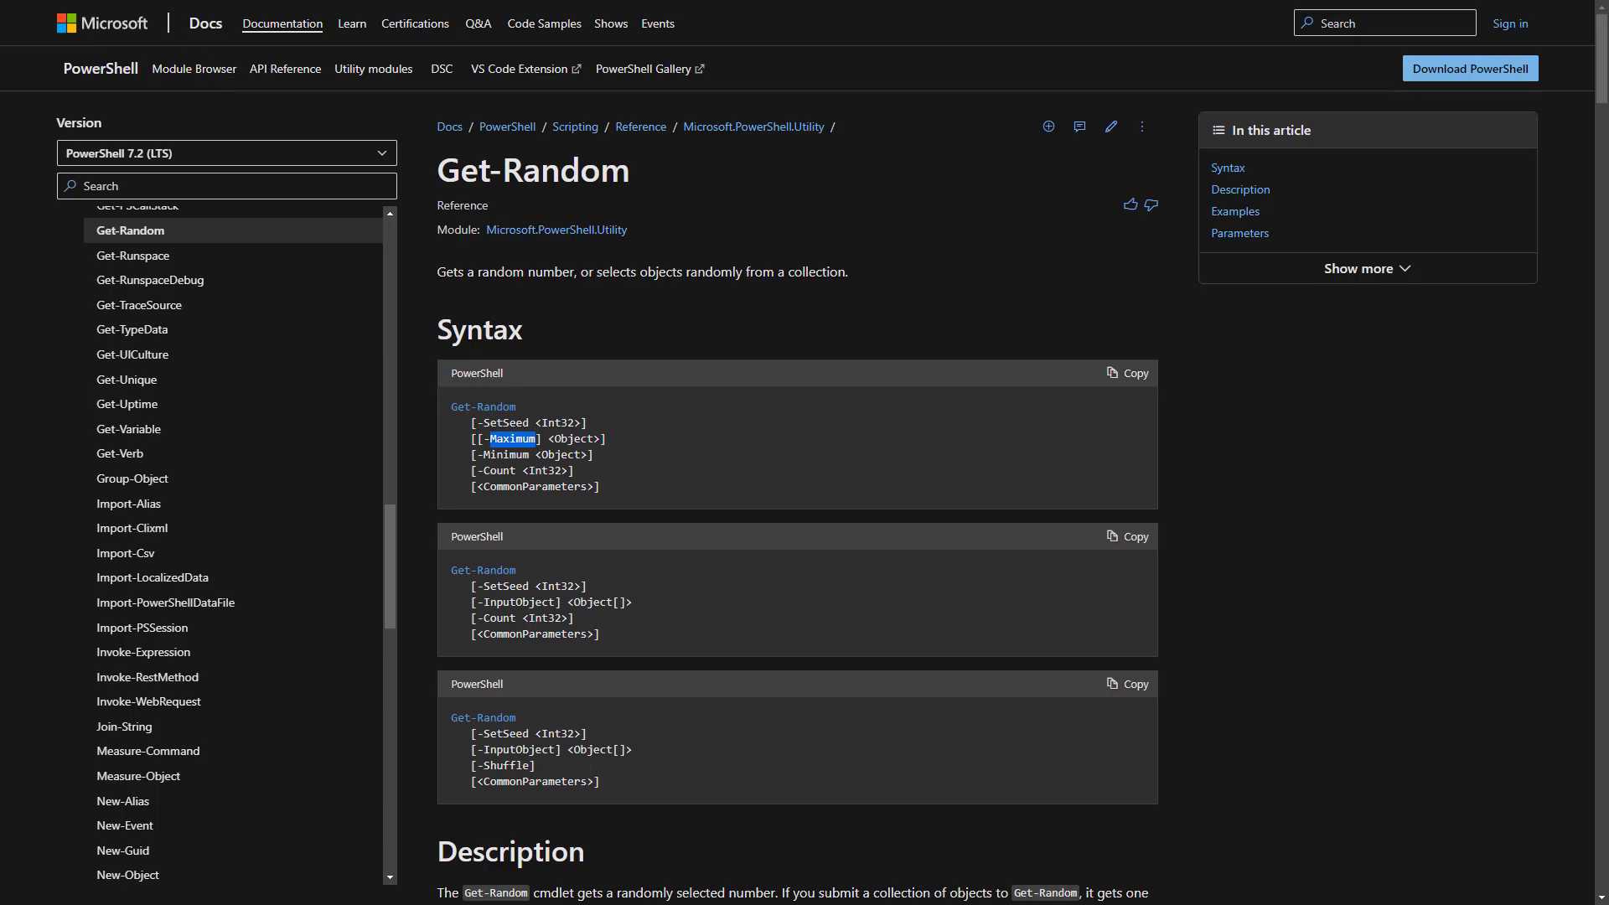
pyautogui.hotkey('alt', 'Tab')
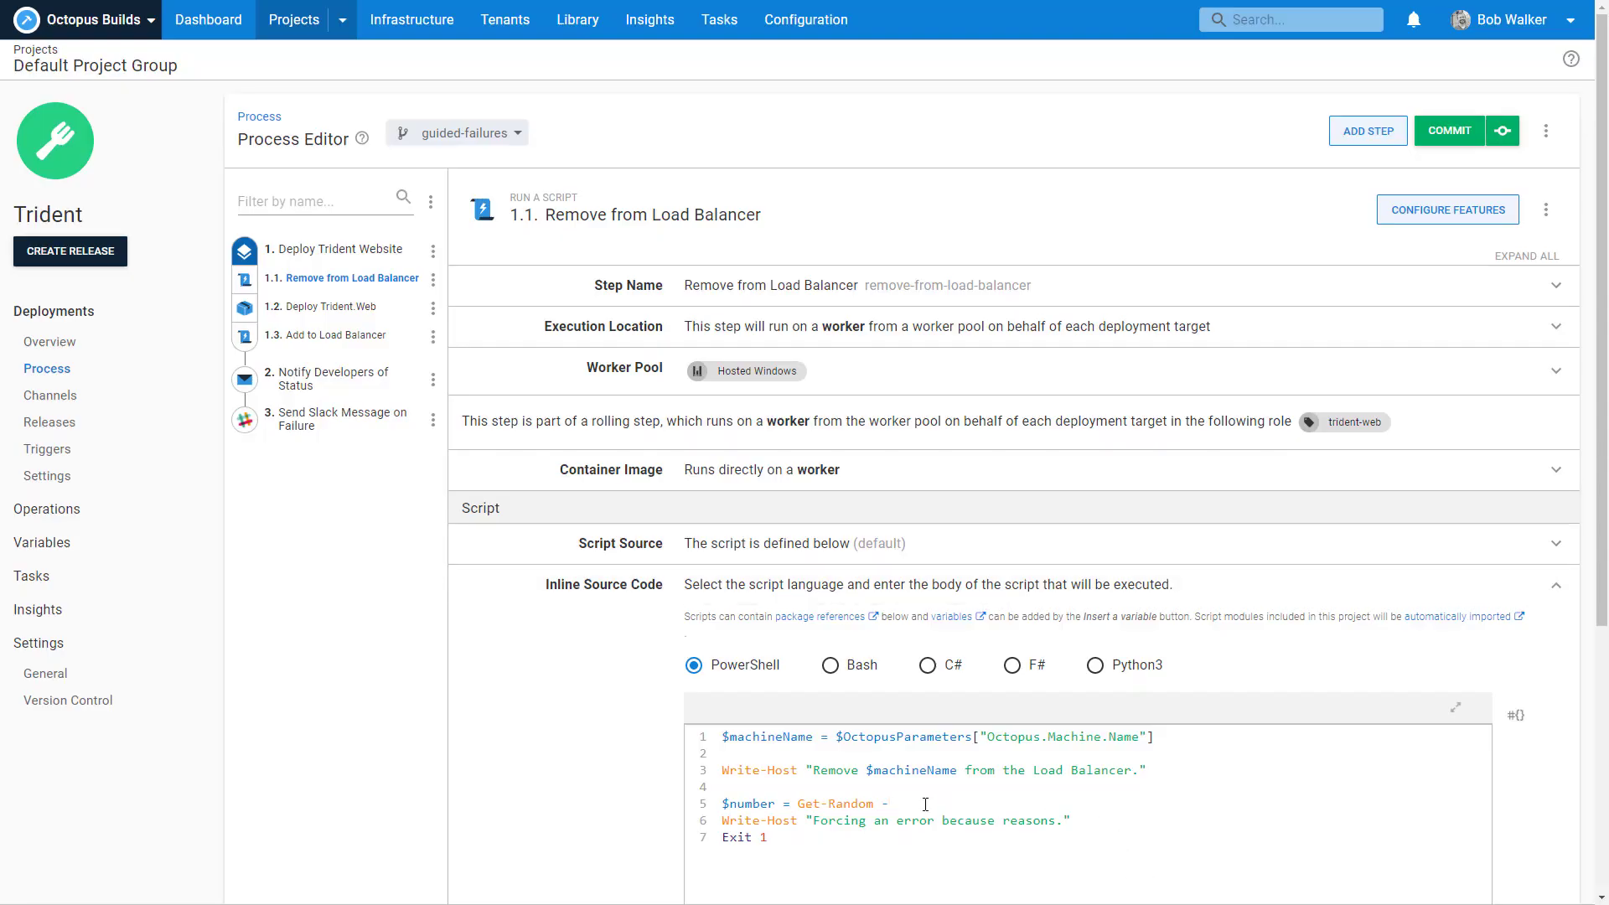
pyautogui.hotkey('ctrl', 'v')
pyautogui.write('10')
# Add the condition if ($number -ge 8) with an opening brace above the forced-error lines.
pyautogui.press('Return')
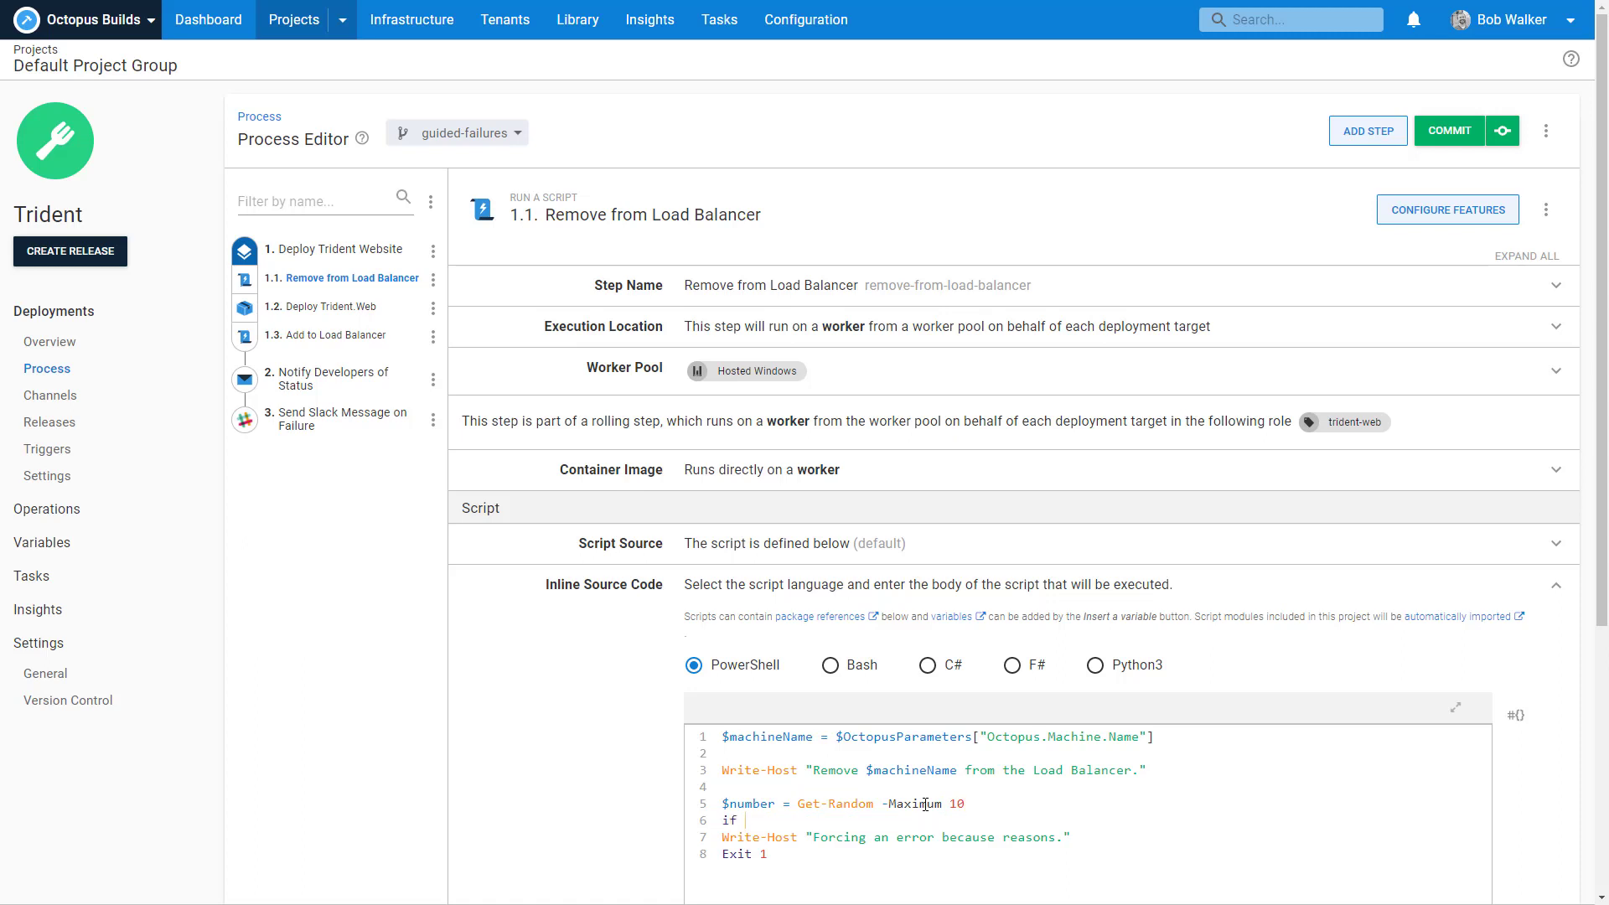
pyautogui.write('if ($number -gt 8')
pyautogui.write(')')
pyautogui.press('Return')
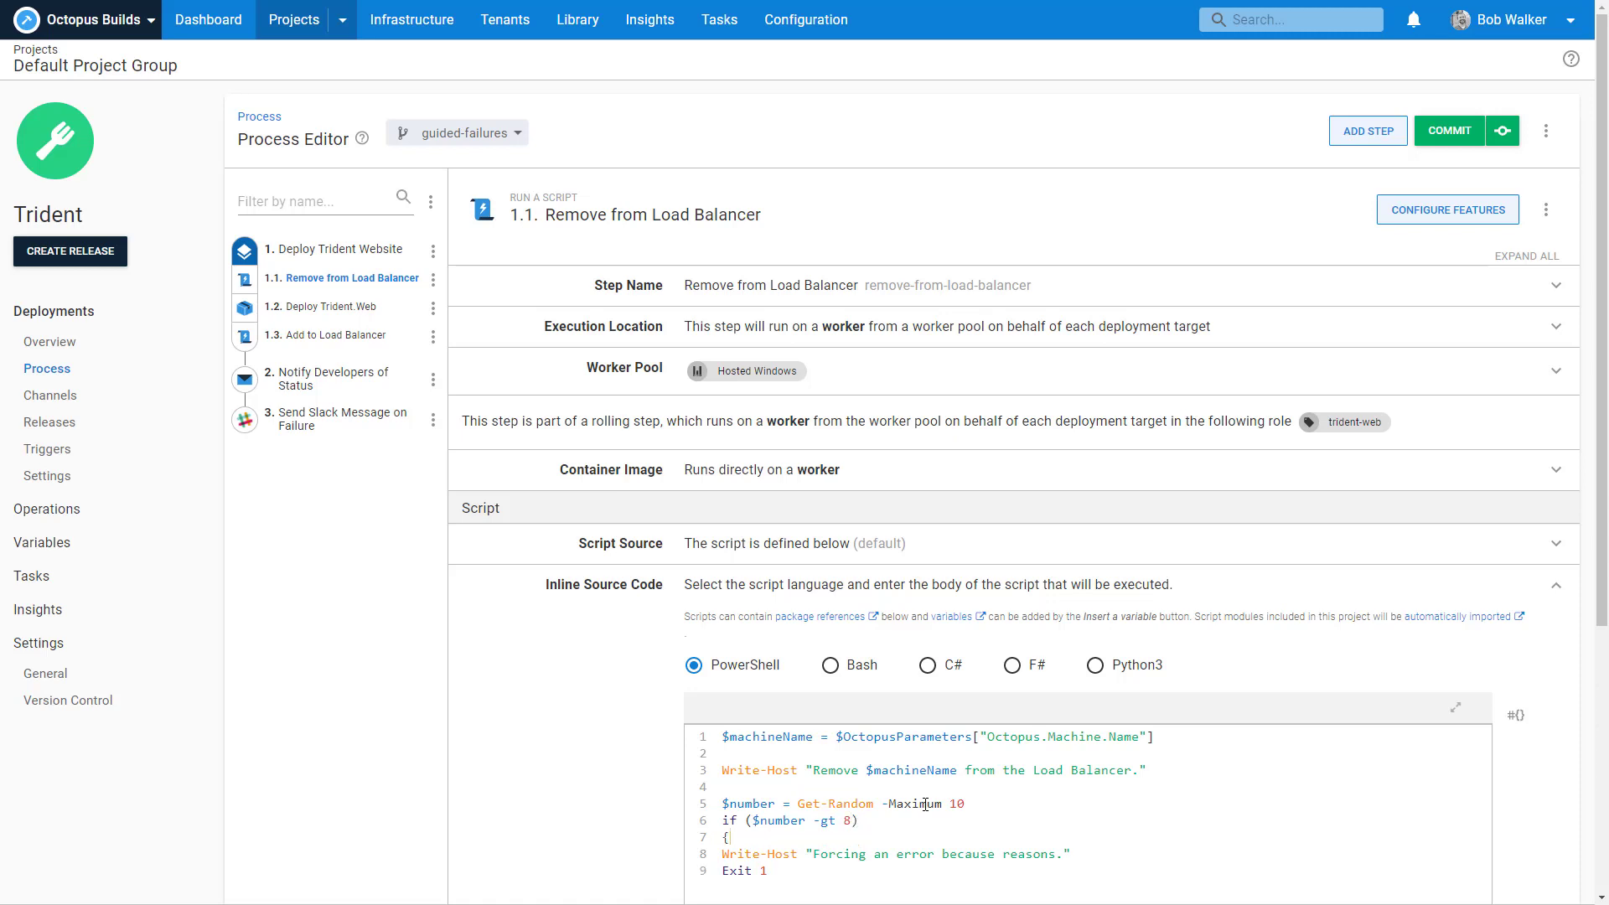
pyautogui.write('{')
pyautogui.press('Return')
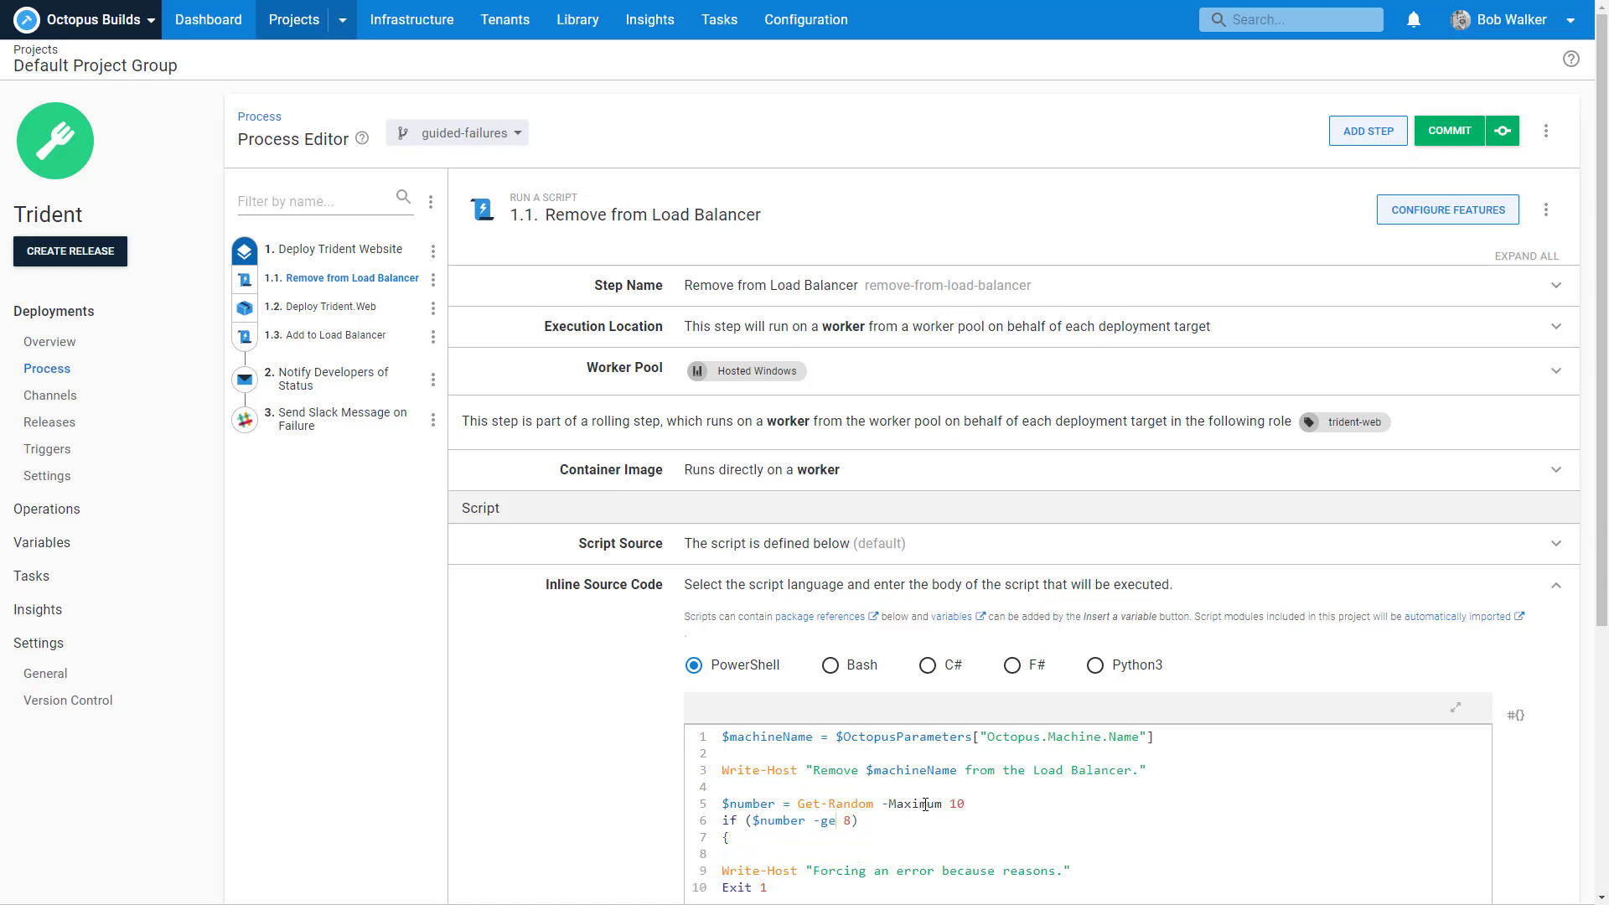
# Close the if block after Exit 1, indent the forced-error lines inside it and remove the blank line after the opening brace.
pyautogui.press('Return')
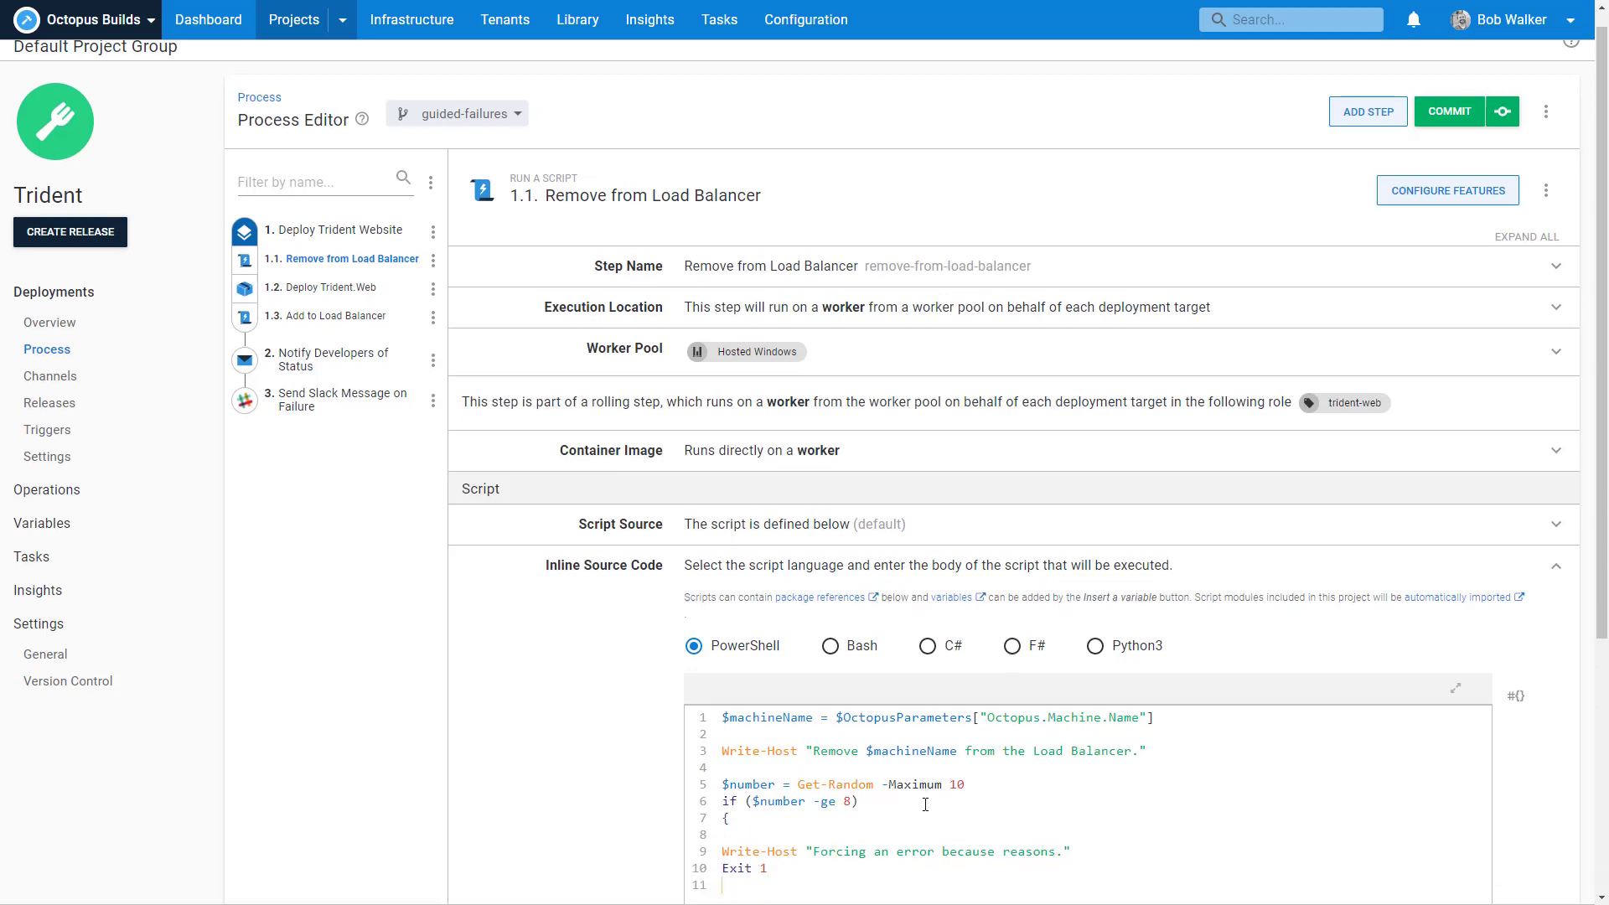
pyautogui.hotkey('shift', 'Home')
pyautogui.hotkey('shift', 'Up')
pyautogui.press('Tab')
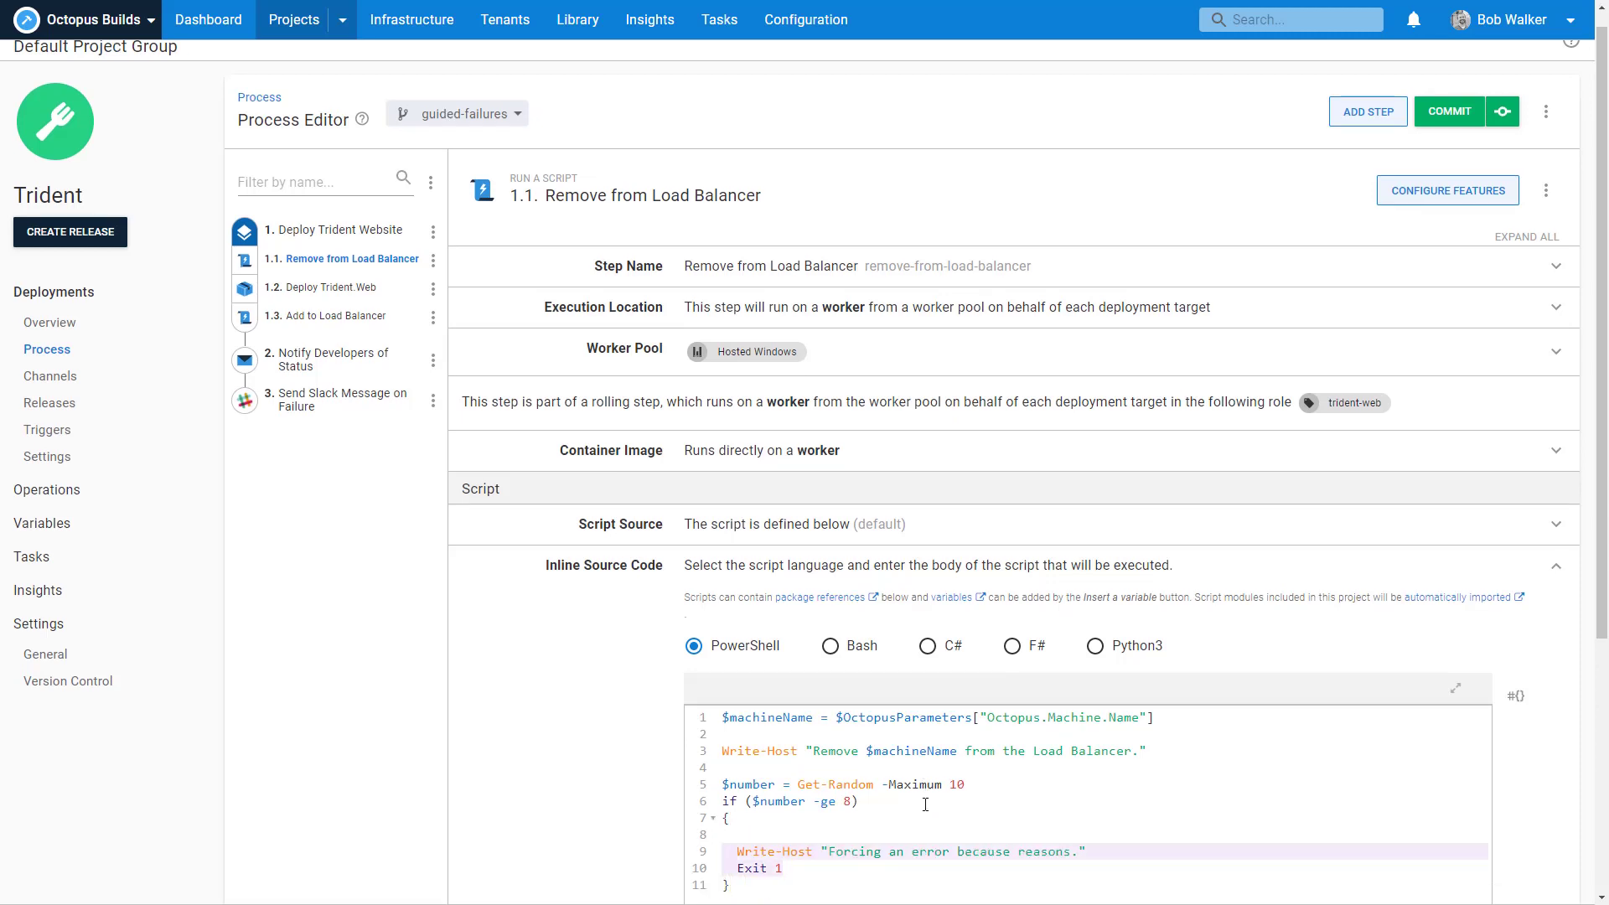
pyautogui.press('Left')
pyautogui.press('BackSpace')
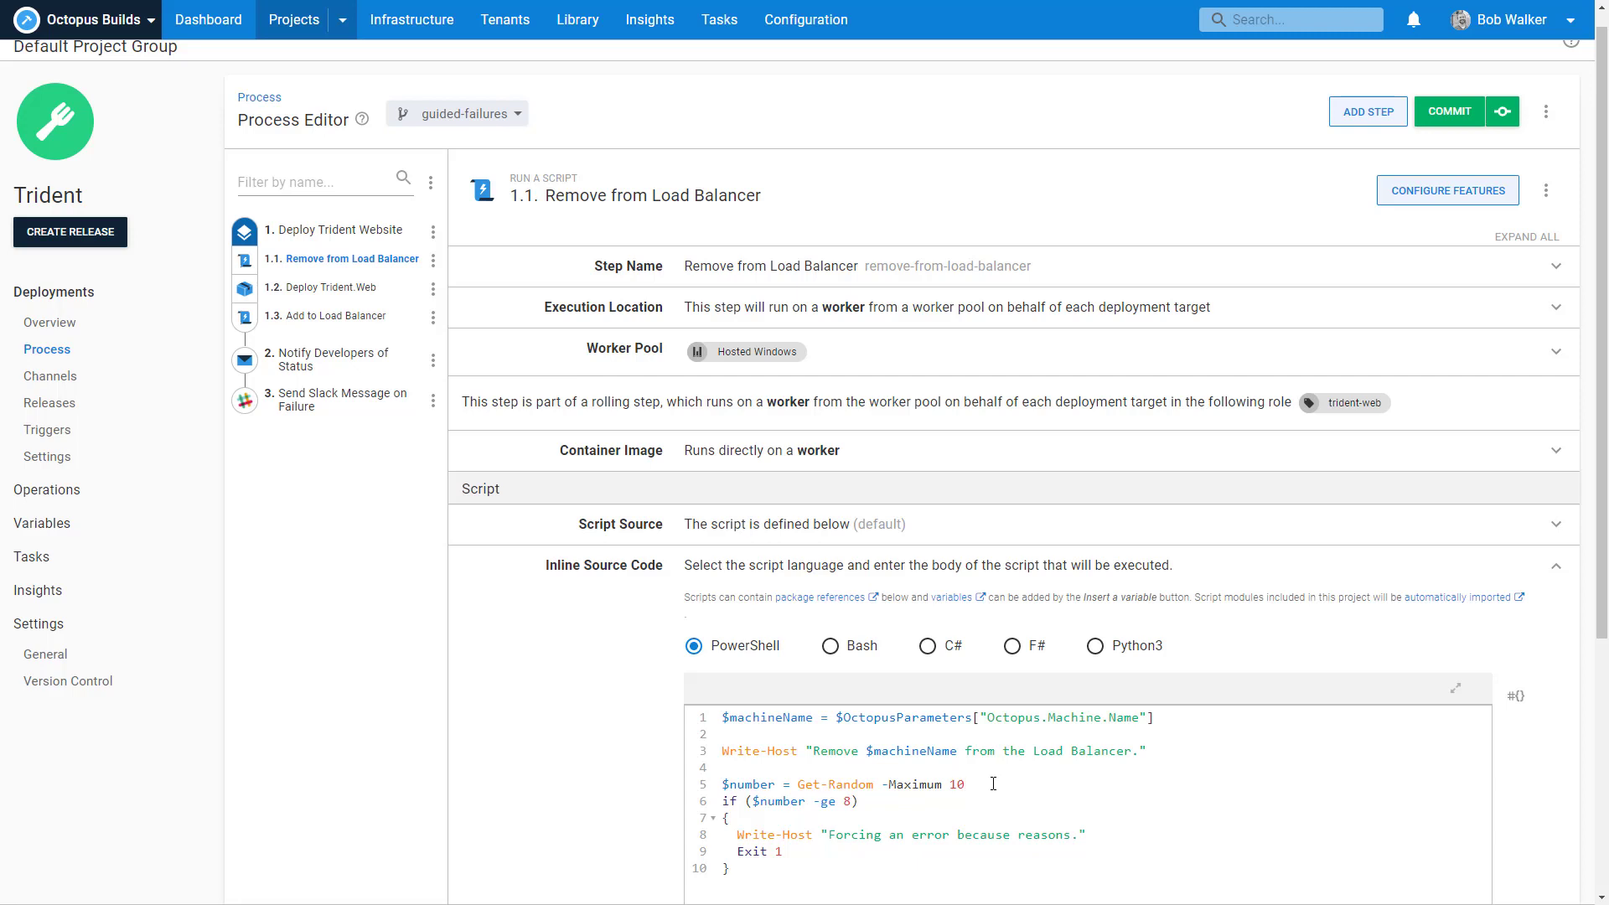
# Add the line Write-Host "The random number is $number" below the Get-Random assignment.
pyautogui.press('Return')
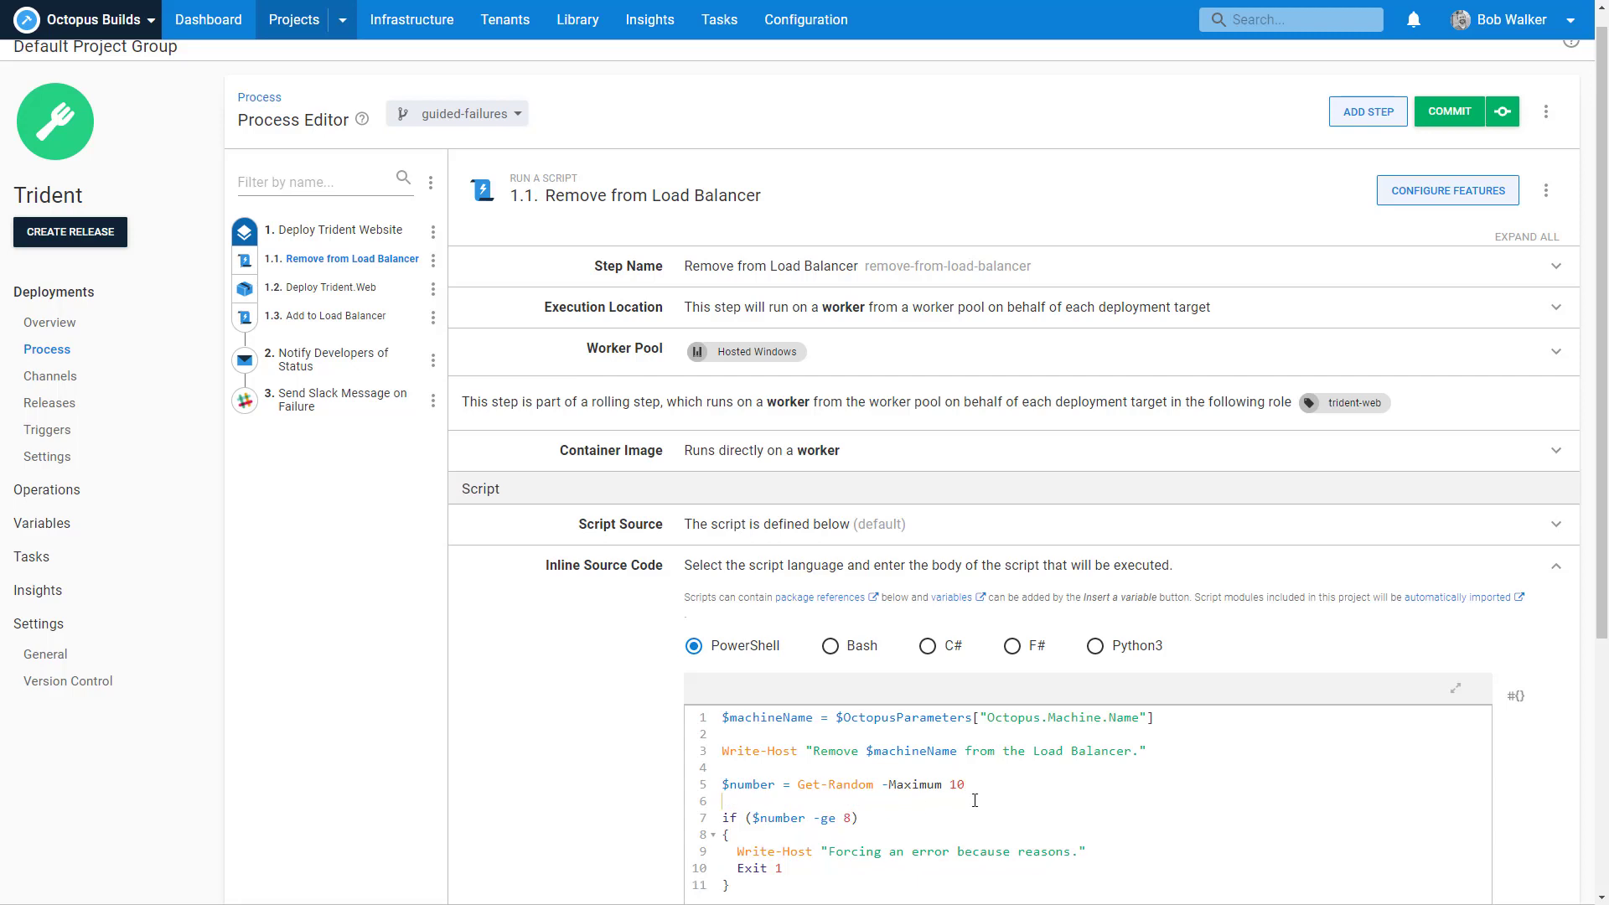
pyautogui.write('Write-Host "The ran')
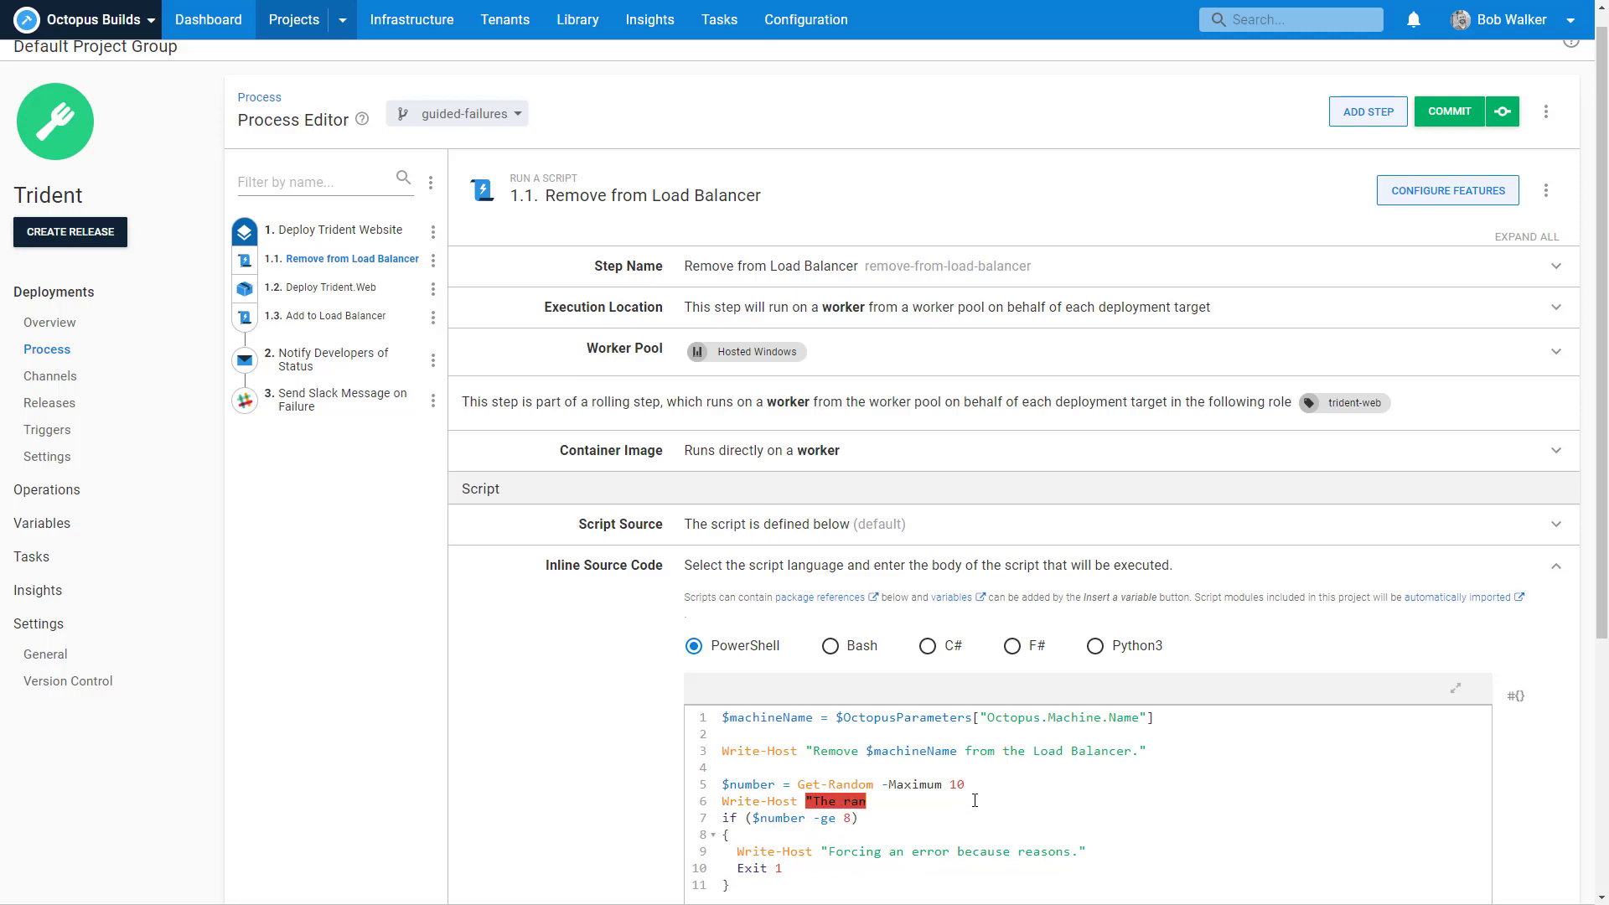
pyautogui.write('dom number is $')
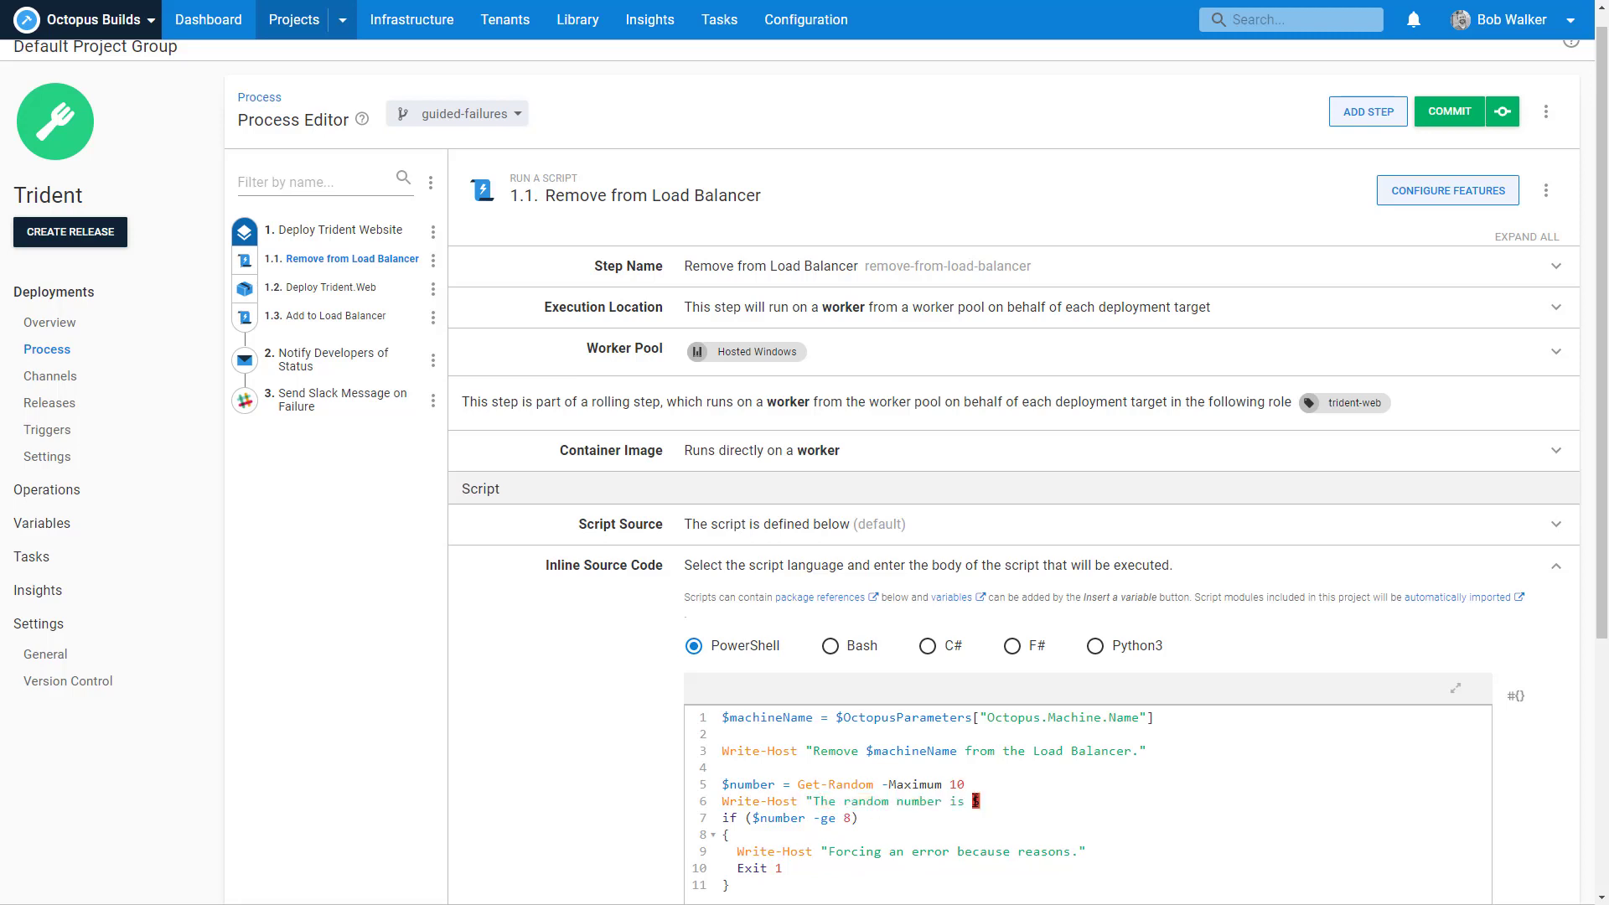
pyautogui.write('number"')
pyautogui.doubleClick(1031, 852)
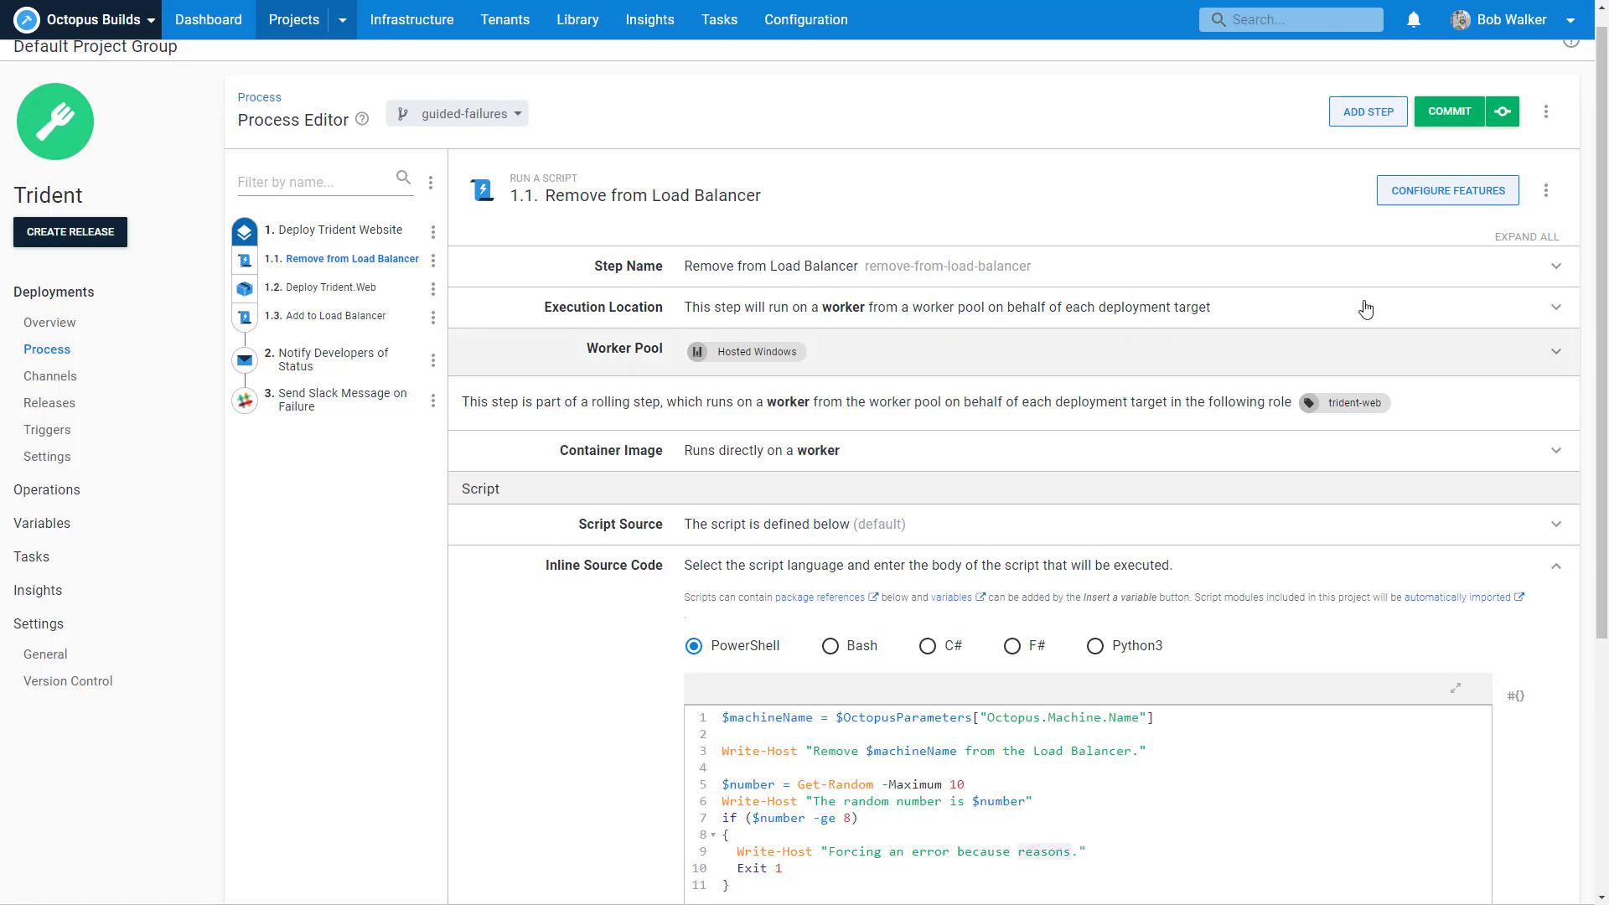
# Commit the script change to the guided-failures branch with the summary "Added in some randomness".
pyautogui.click(1443, 113)
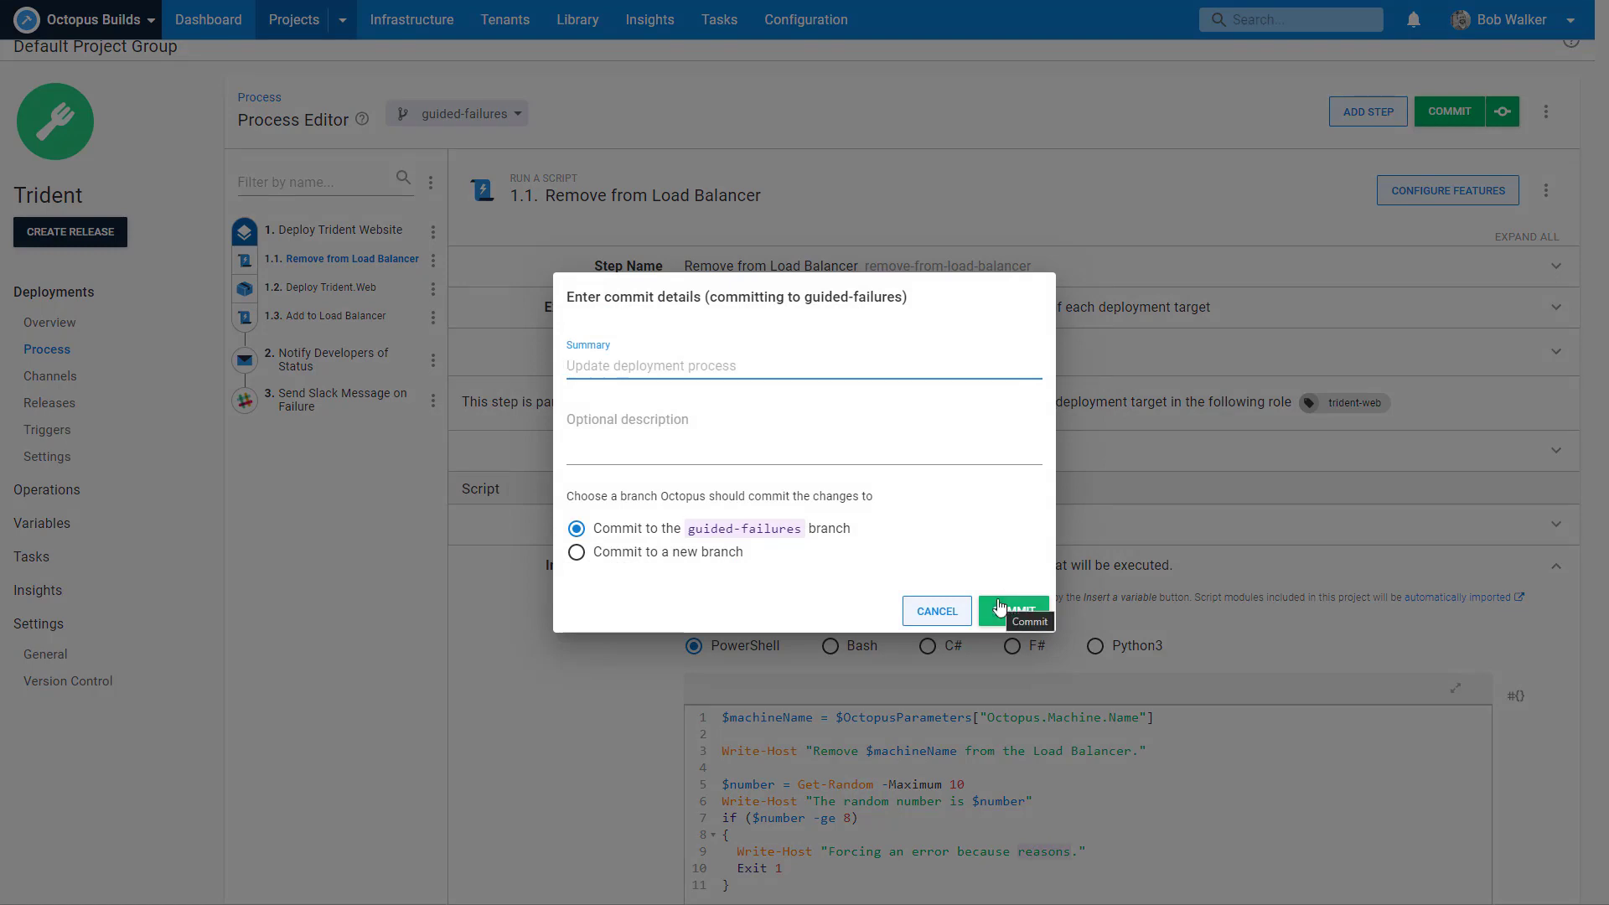
pyautogui.write('A')
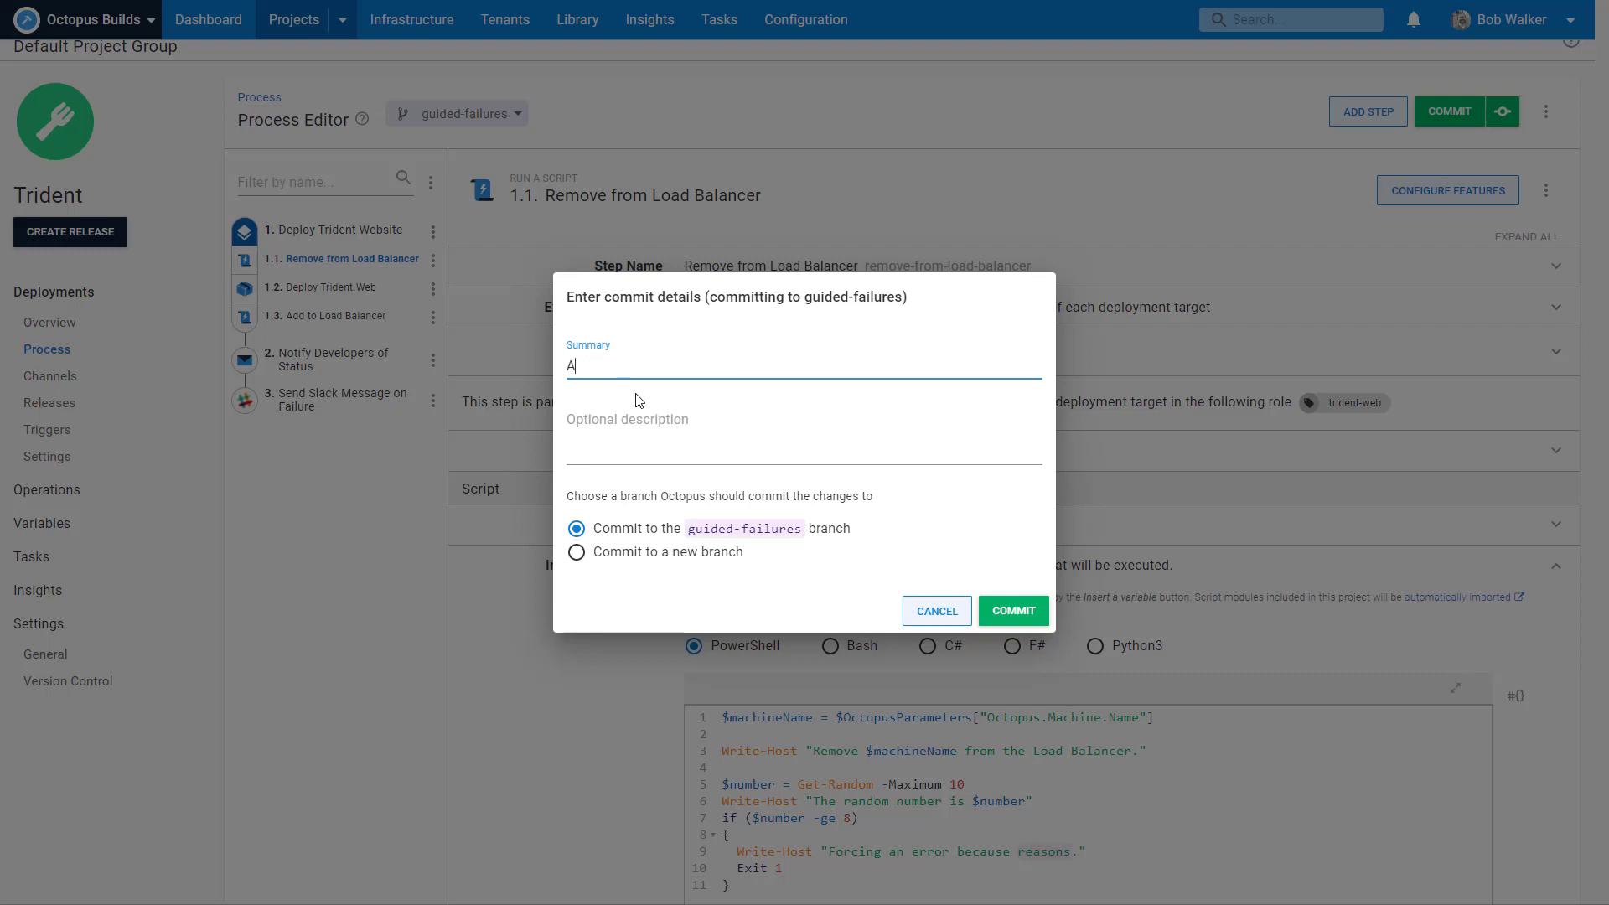
pyautogui.write('ded')
pyautogui.write('ded in some rand')
pyautogui.write('omness')
pyautogui.click(1010, 610)
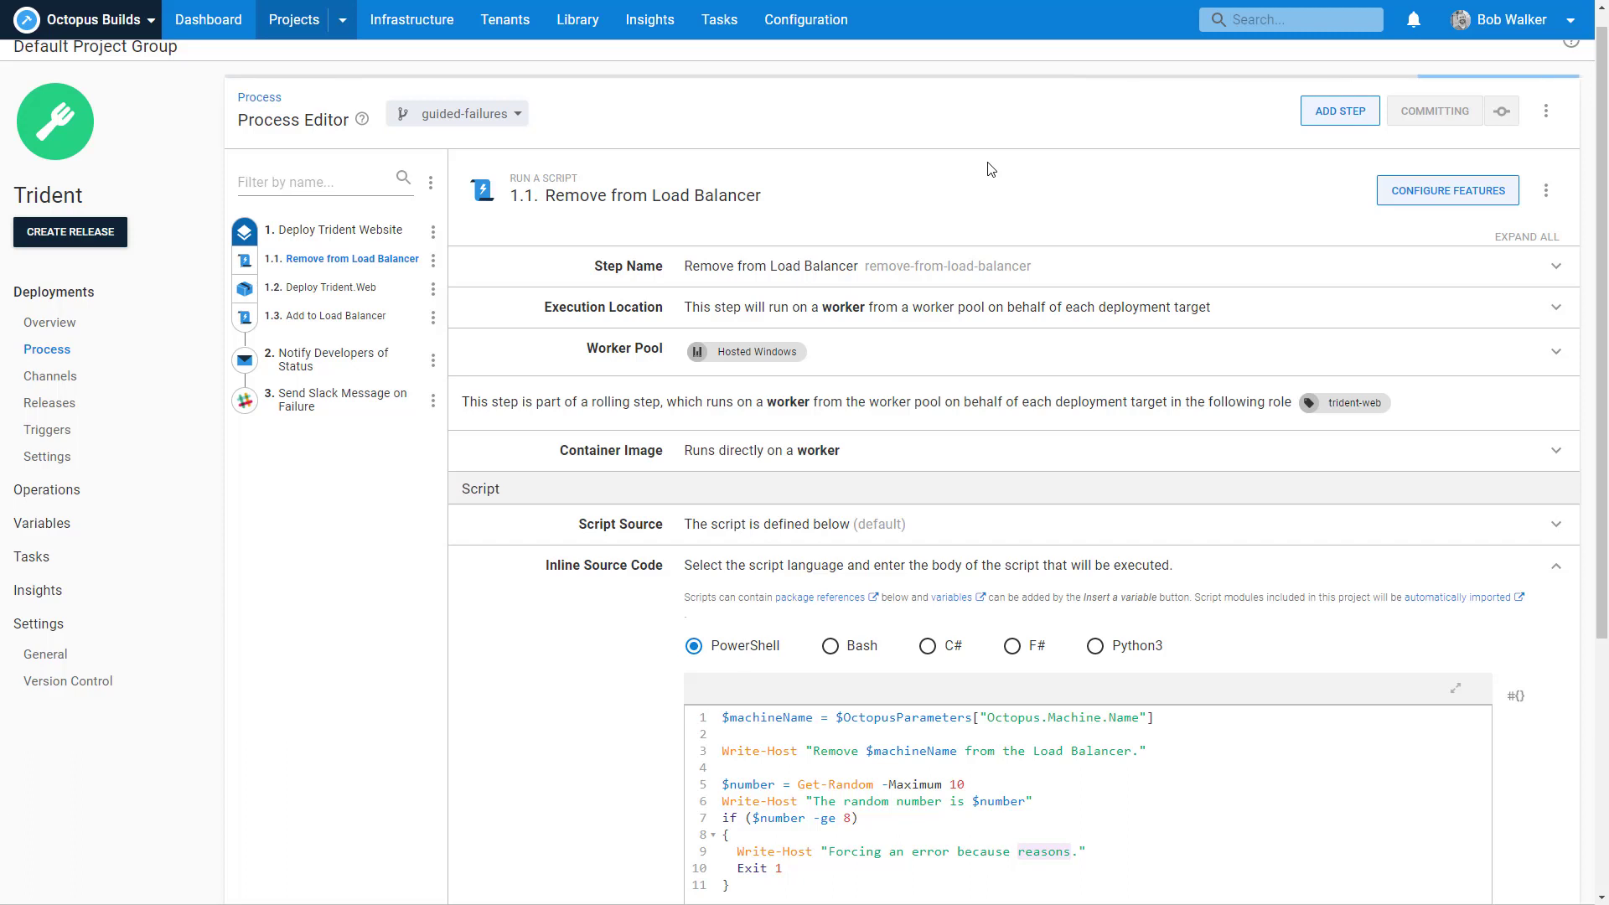
# Create and save a new Trident release from the guided-failures branch using the Dev - QA channel.
pyautogui.click(70, 232)
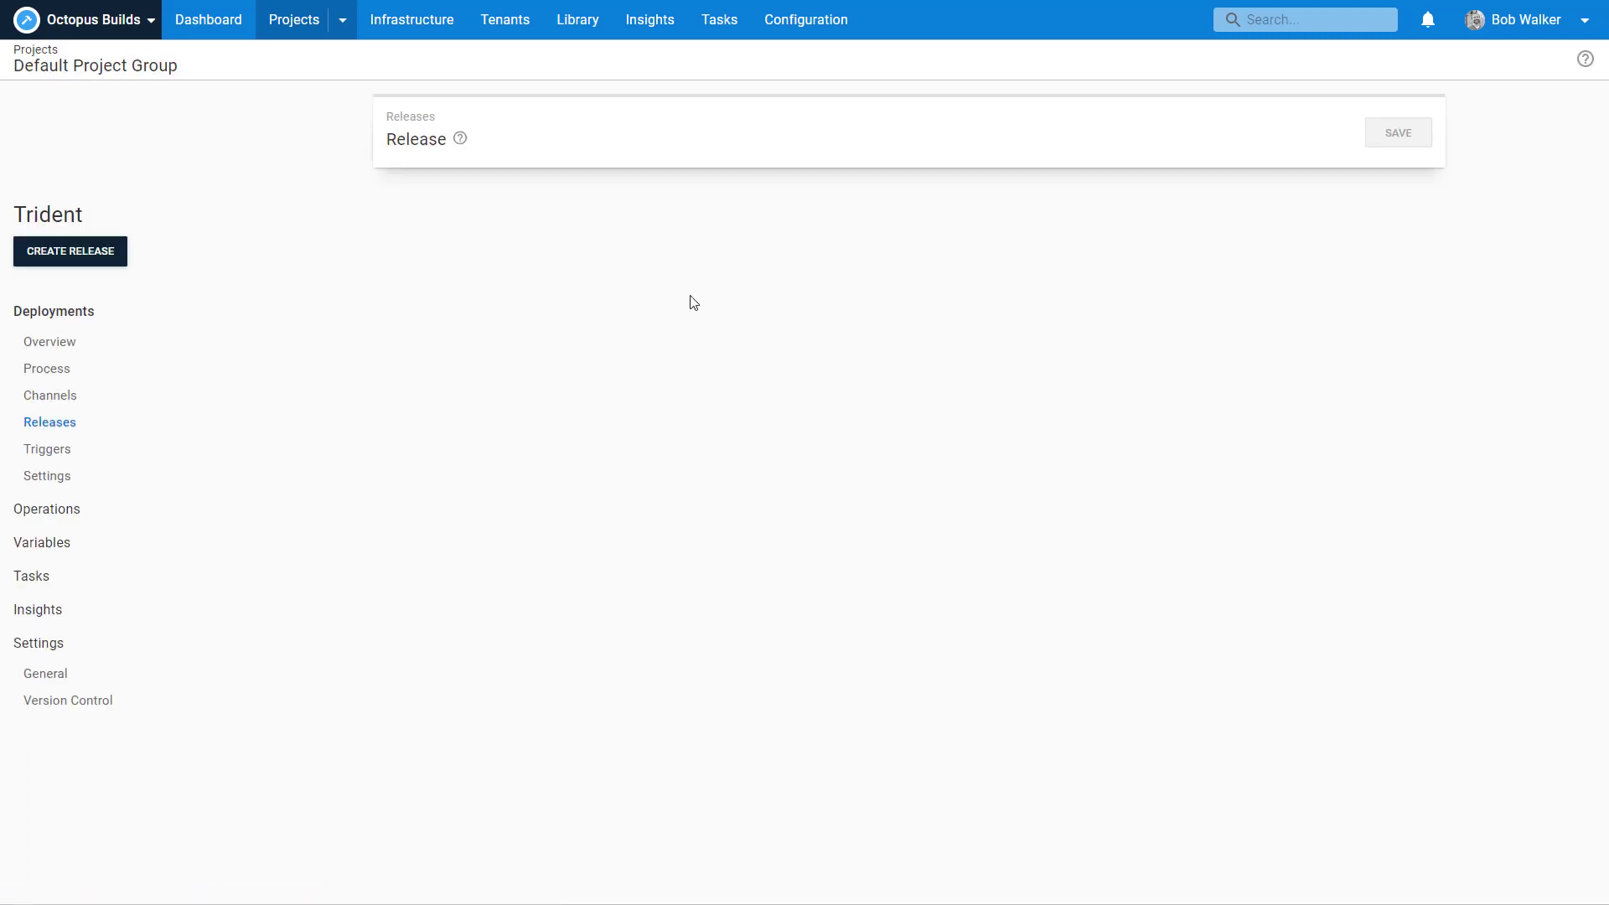
pyautogui.click(693, 253)
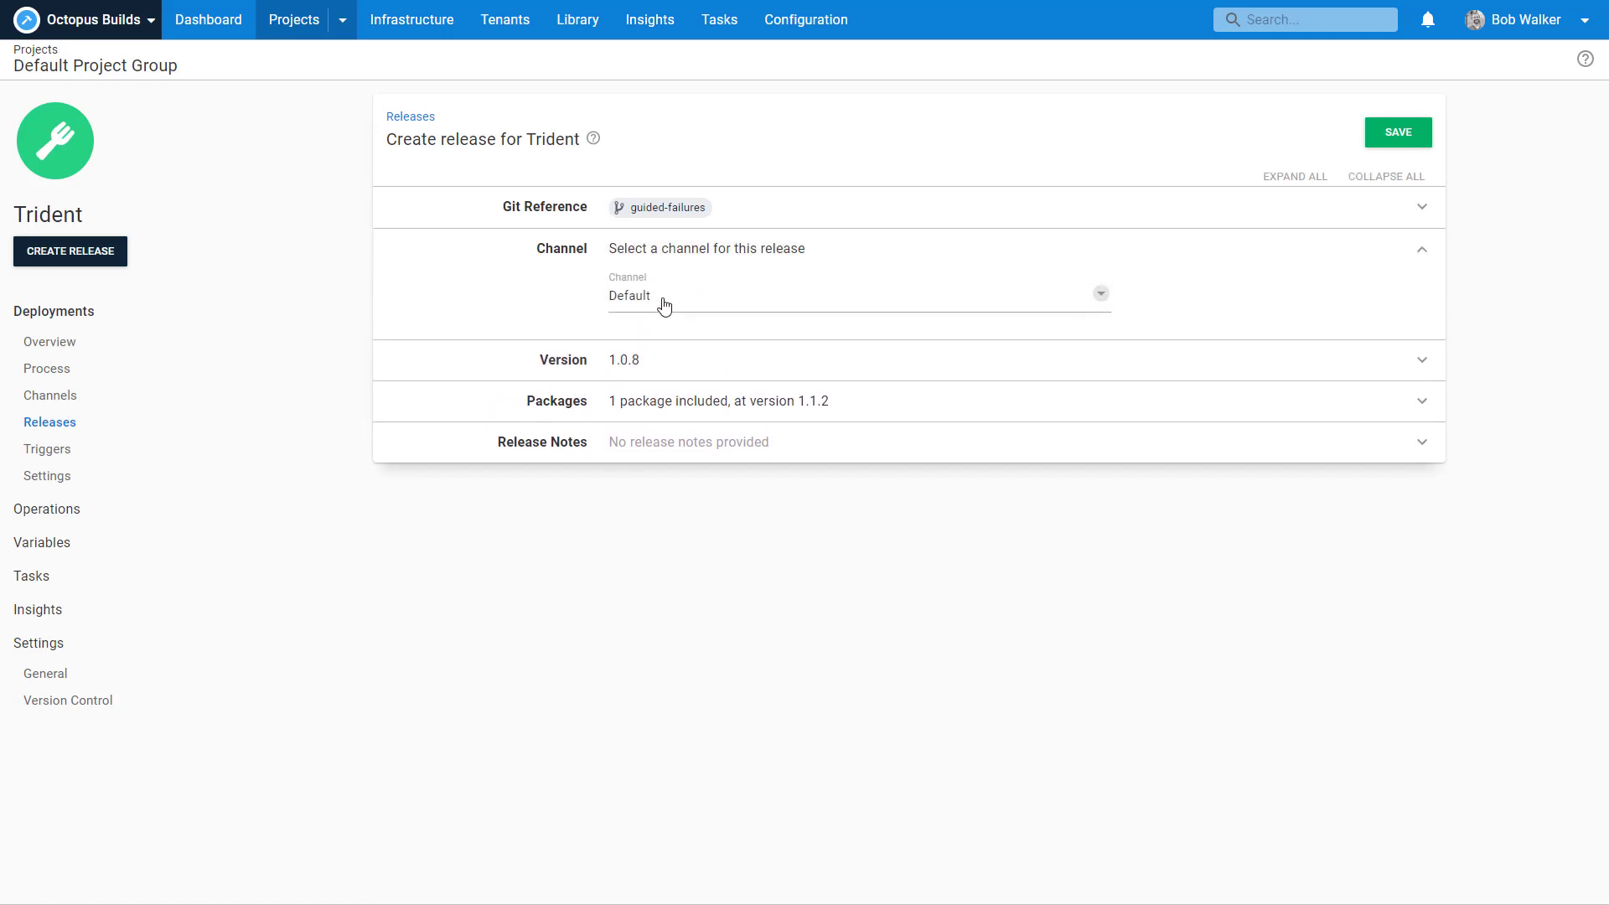
pyautogui.click(661, 304)
pyautogui.click(654, 326)
pyautogui.click(1391, 141)
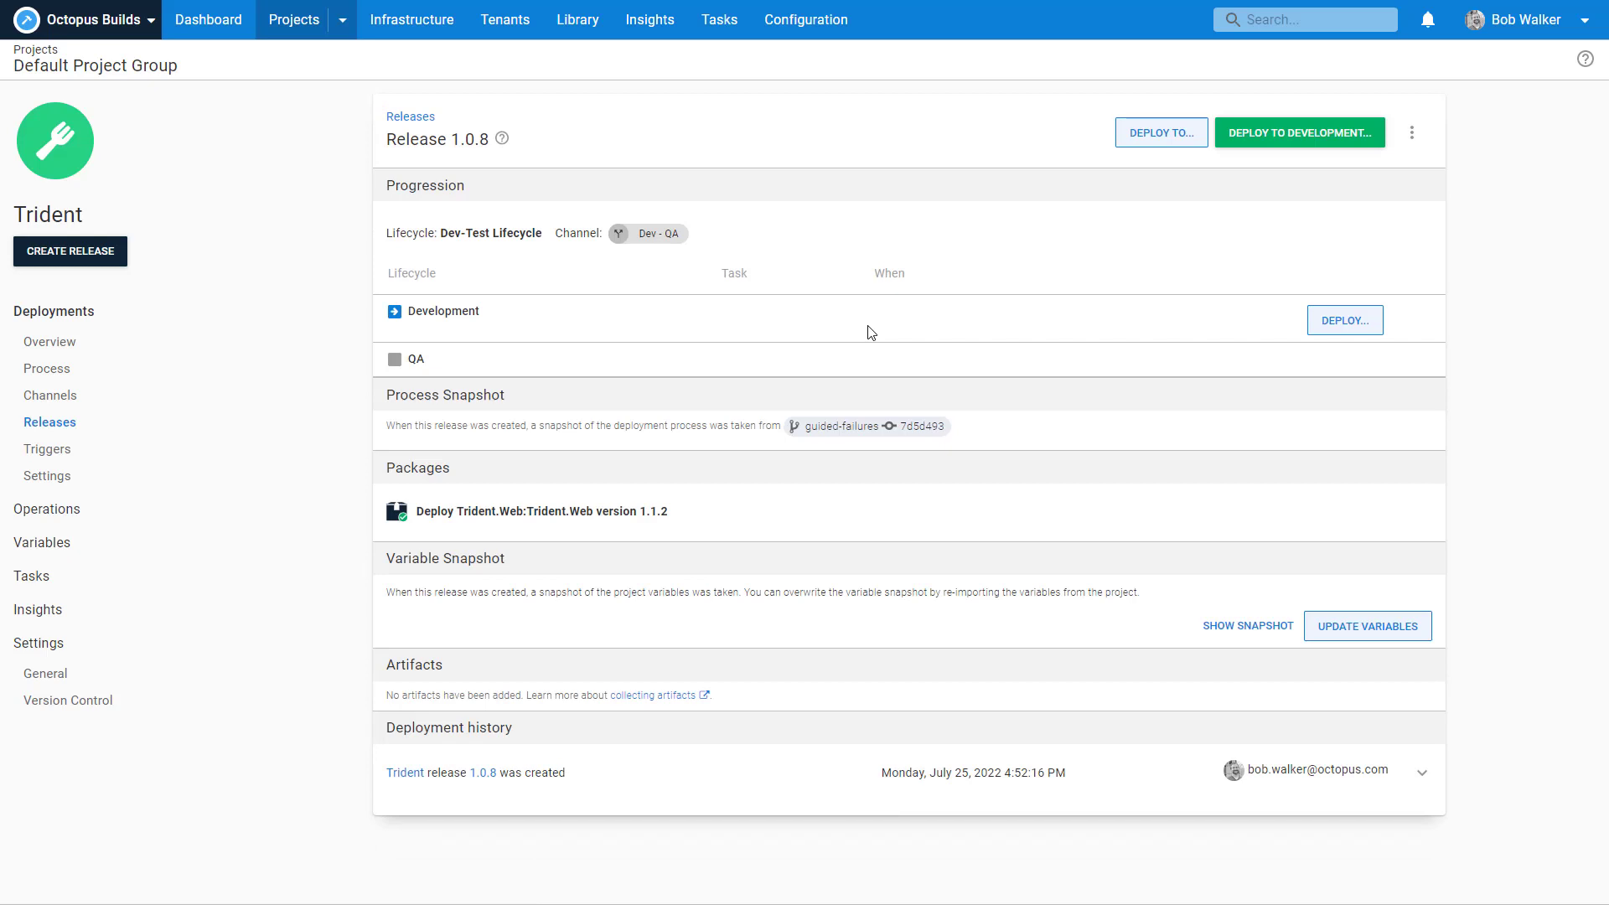
# Deploy release 1.0.8 to Development with the default settings and show its task log.
pyautogui.click(1327, 321)
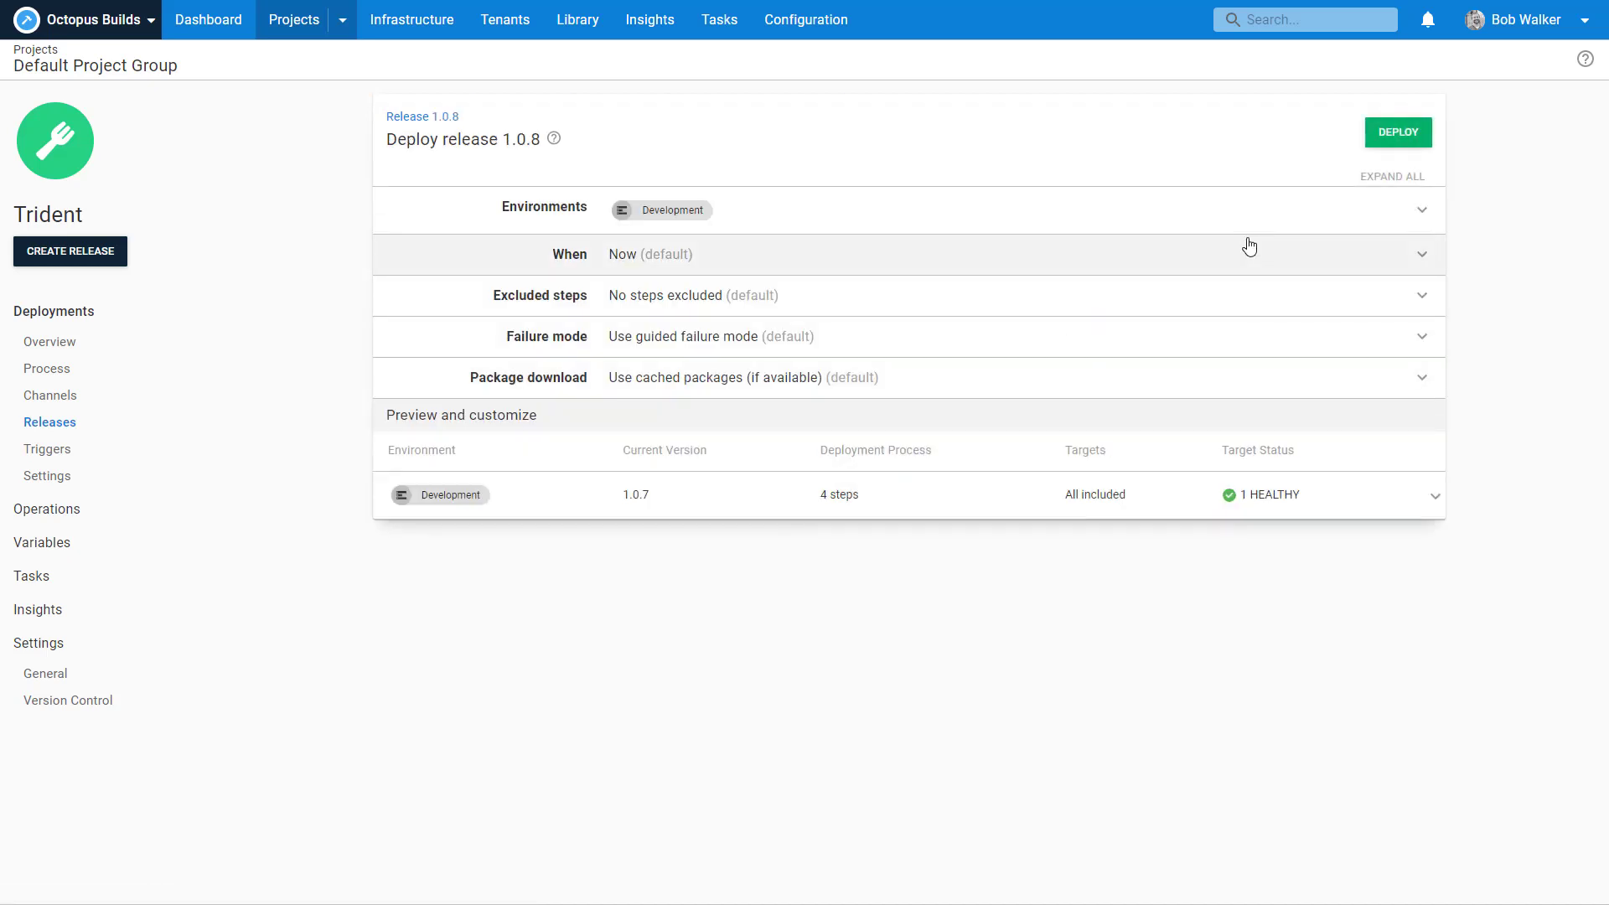
pyautogui.click(1374, 130)
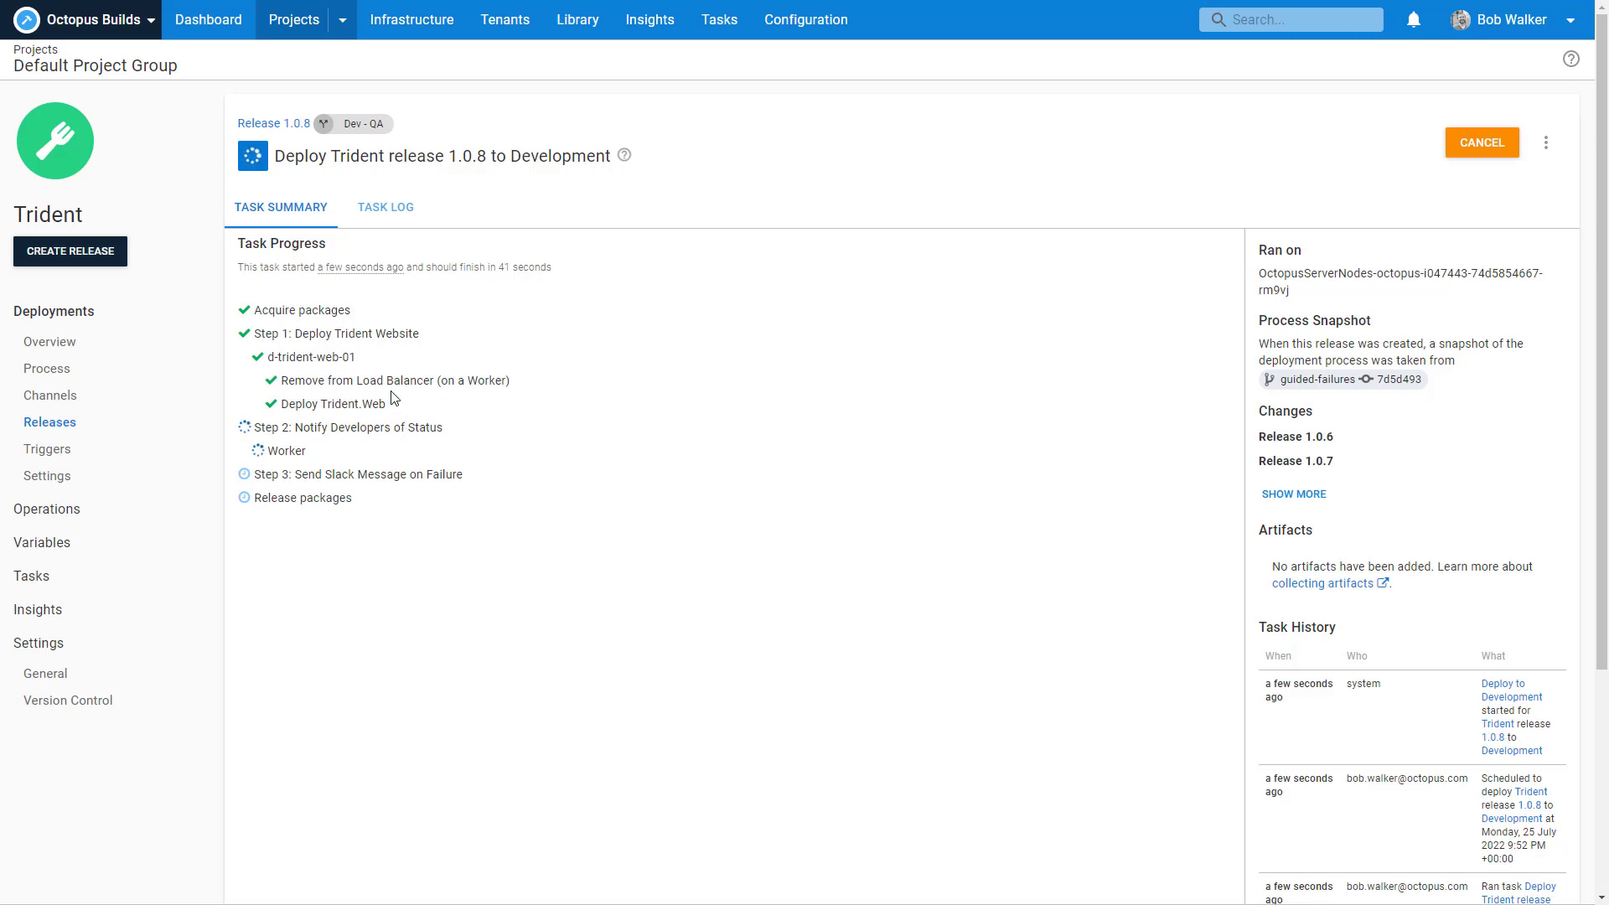
pyautogui.click(386, 207)
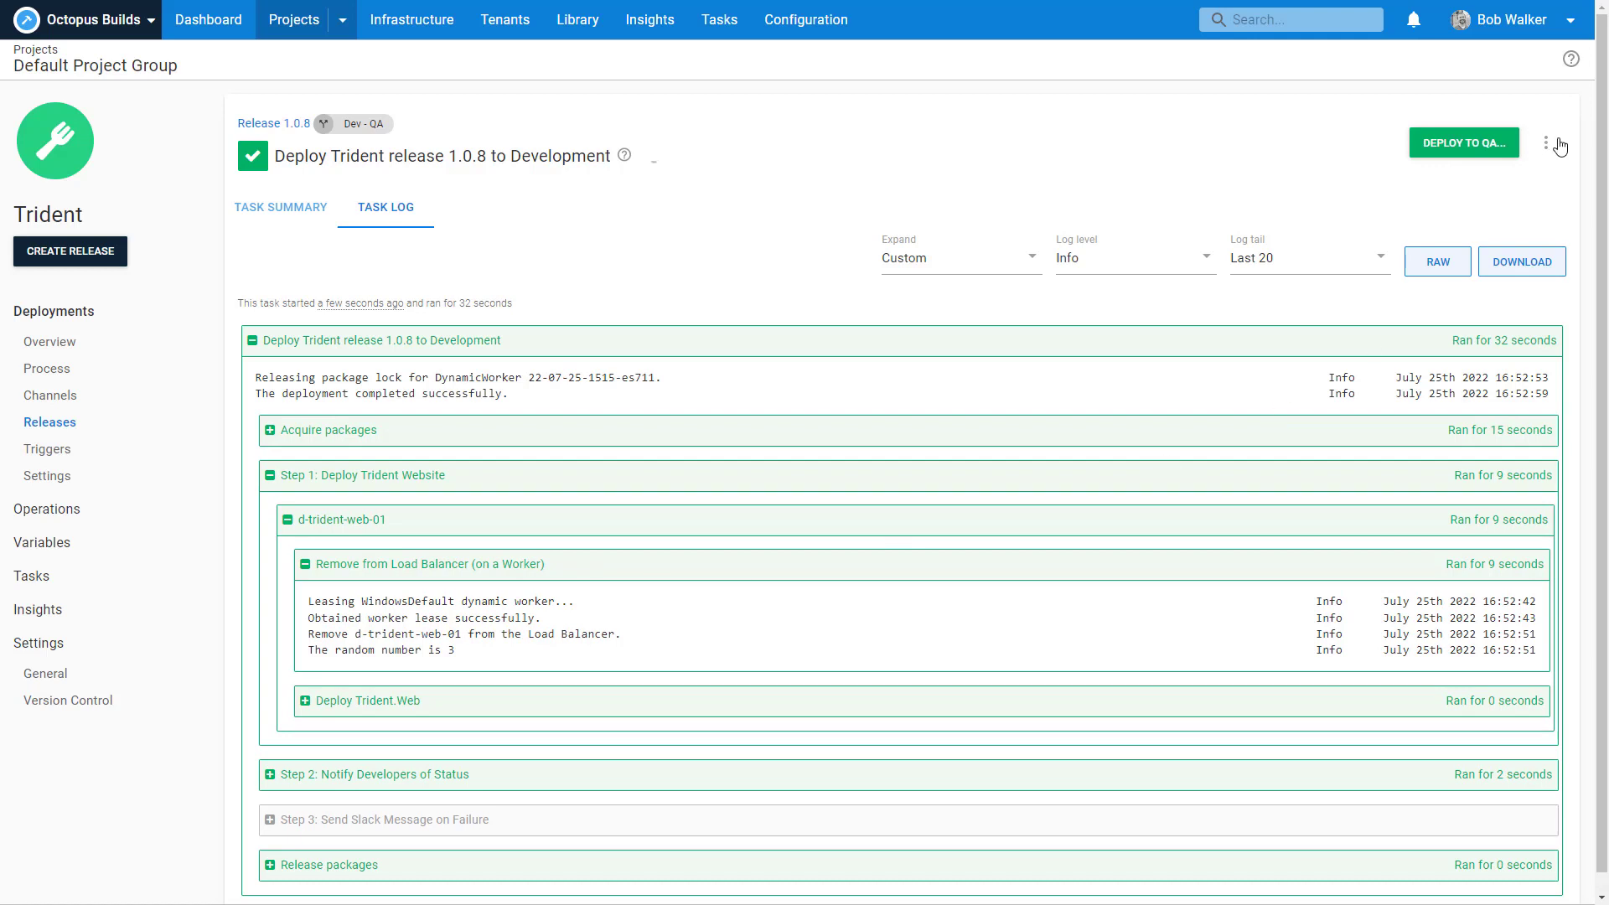
# Redeploy release 1.0.8 to Development and show the log output of its Remove from Load Balancer step.
pyautogui.click(1560, 147)
pyautogui.click(1508, 222)
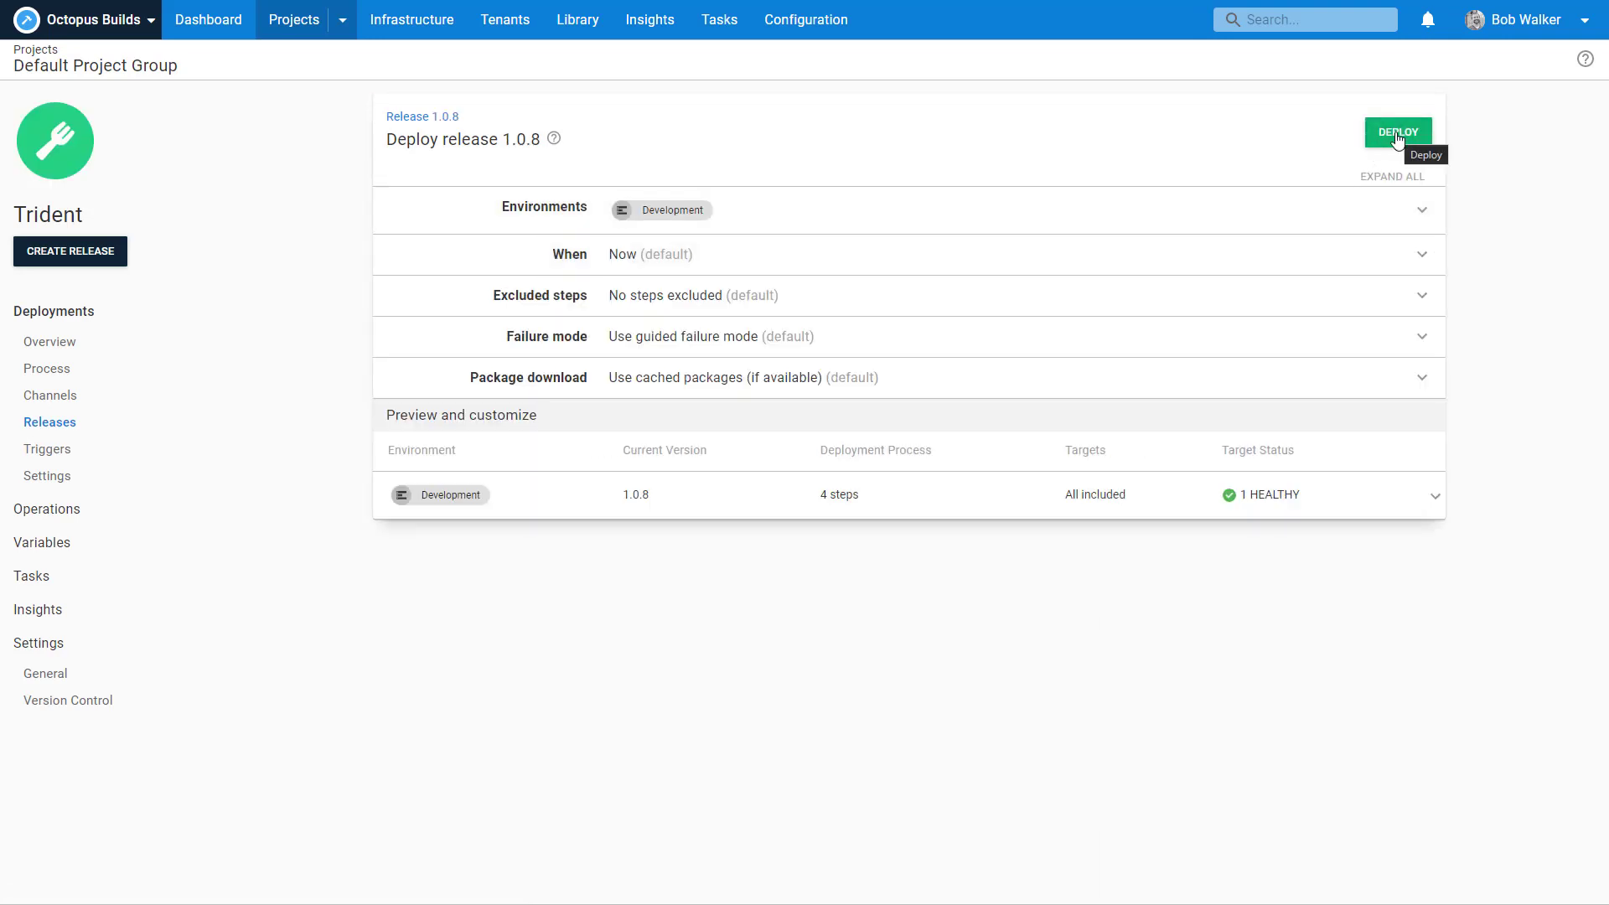
pyautogui.click(1397, 134)
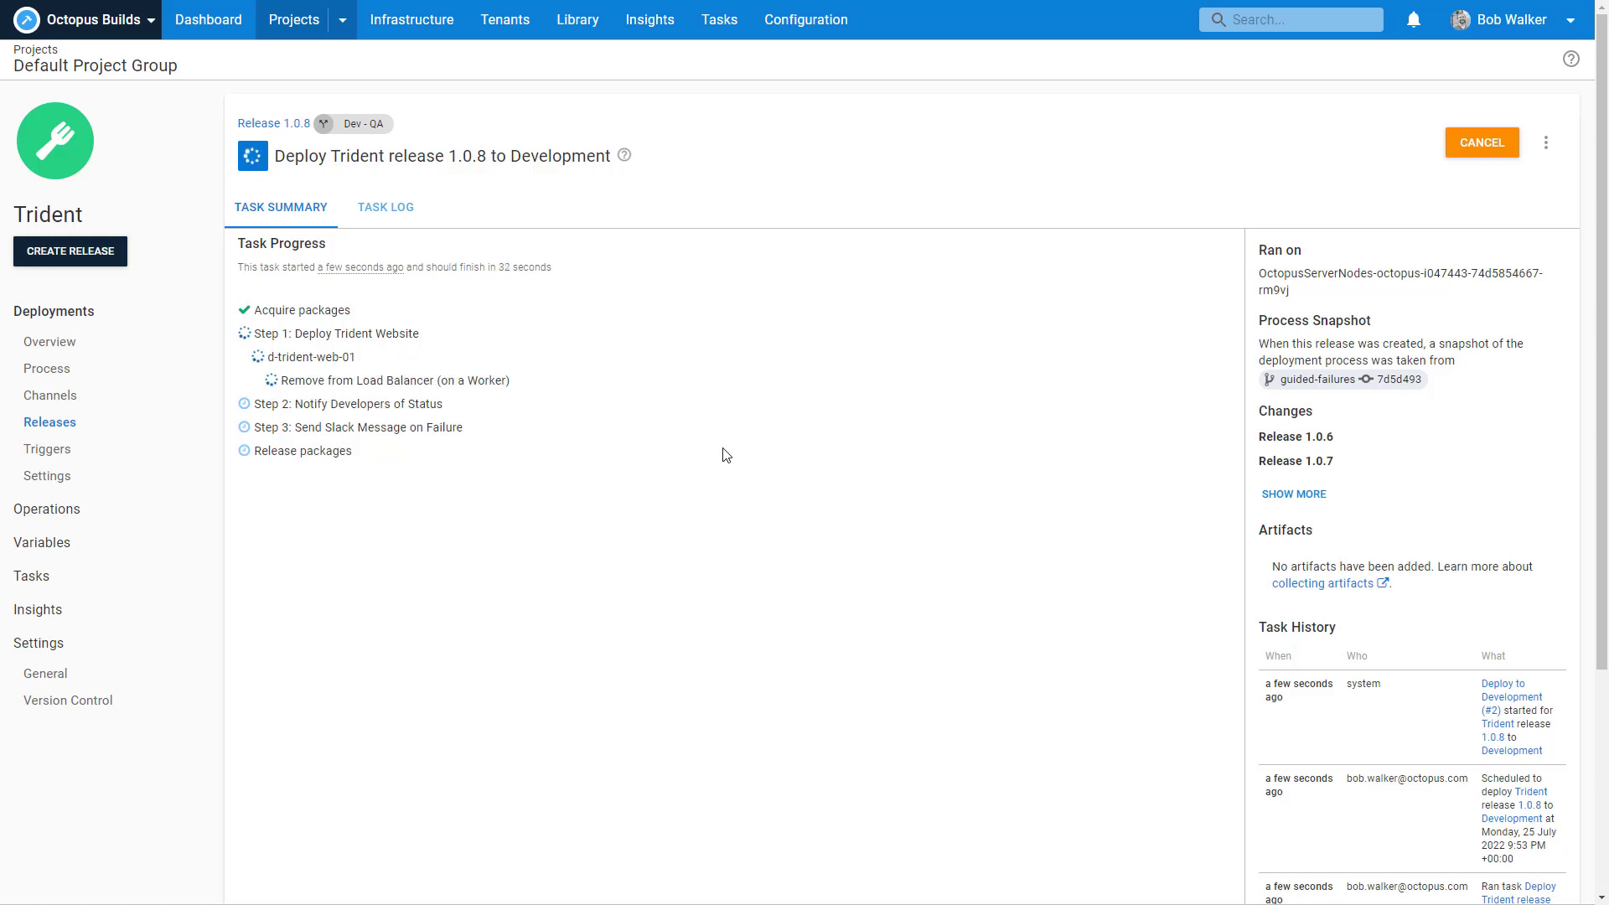
pyautogui.click(376, 380)
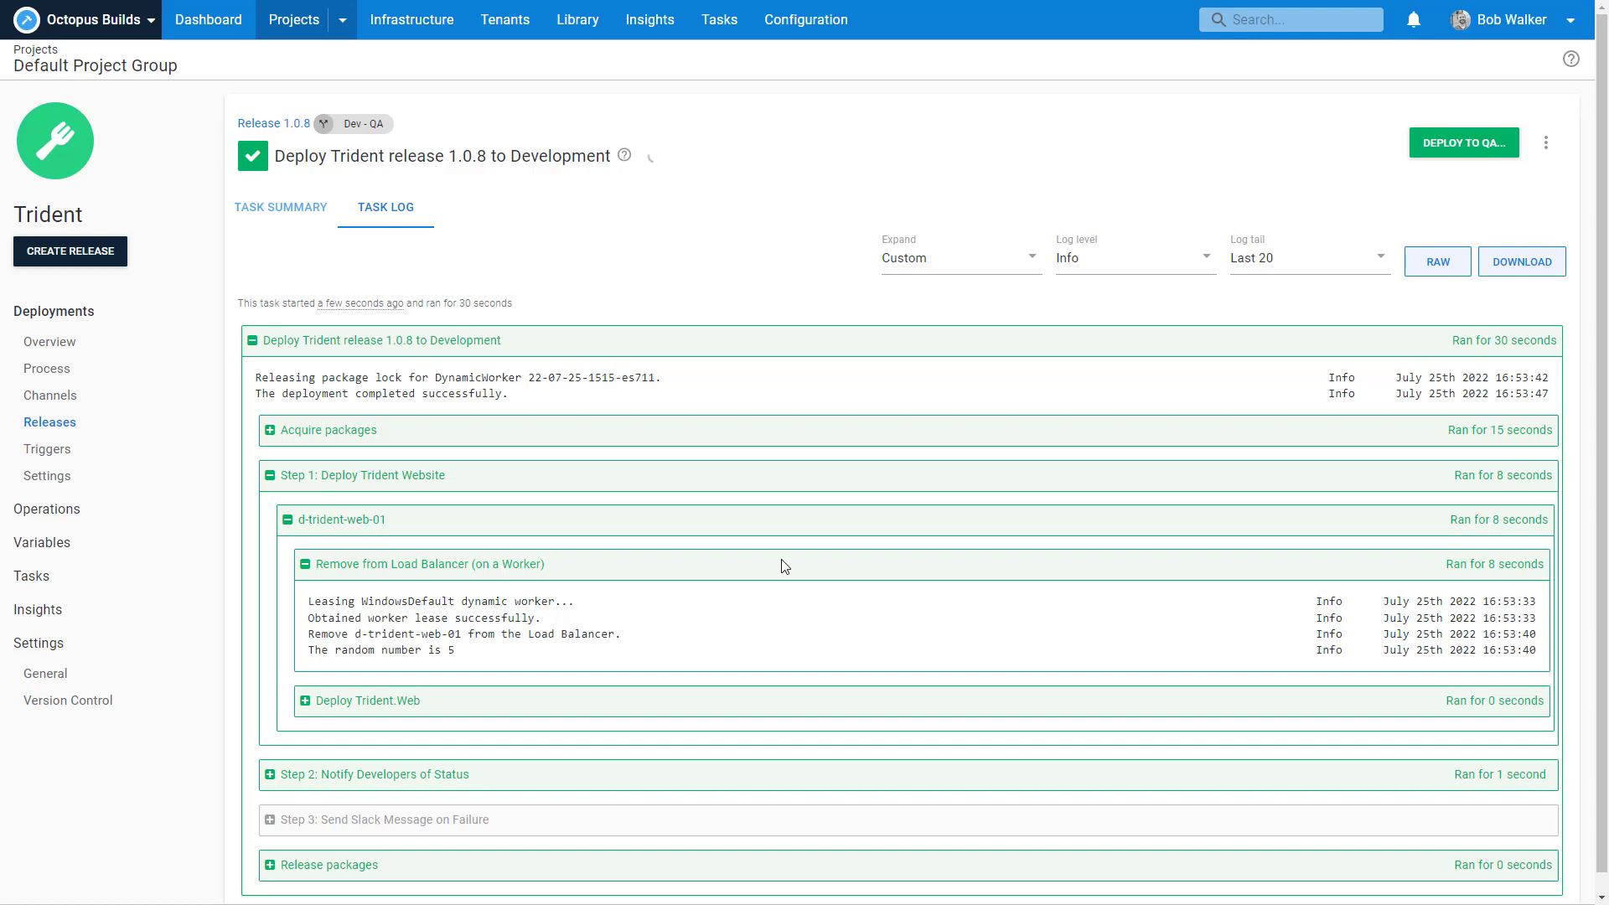
# Set the error condition in the Remove from Load Balancer script to $number -ge 5.
pyautogui.click(108, 377)
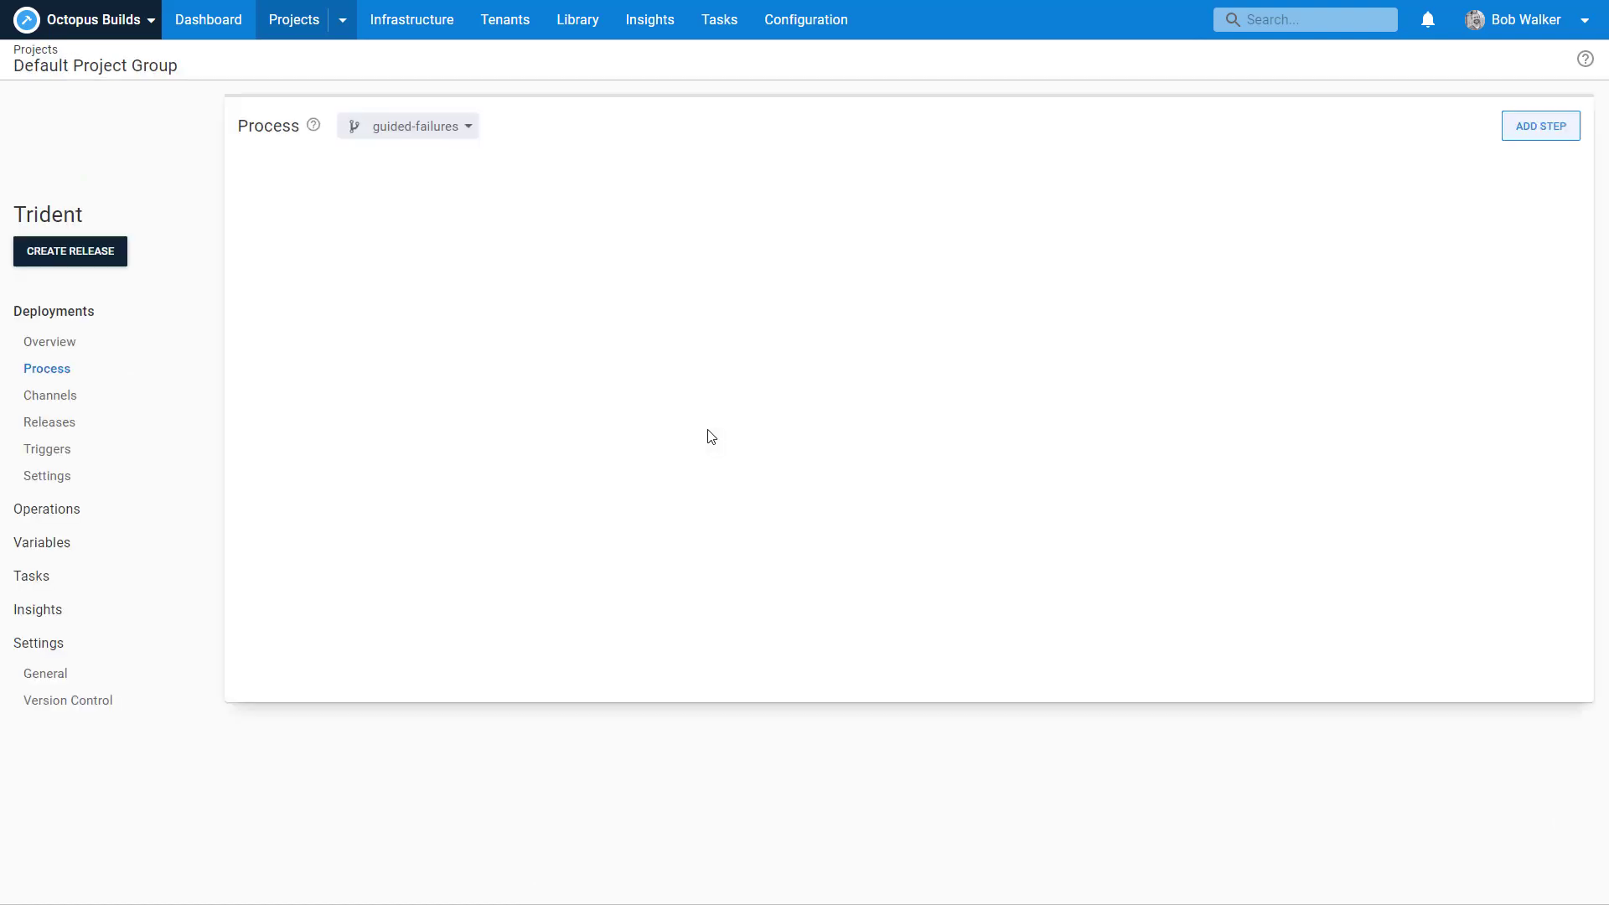
pyautogui.click(751, 318)
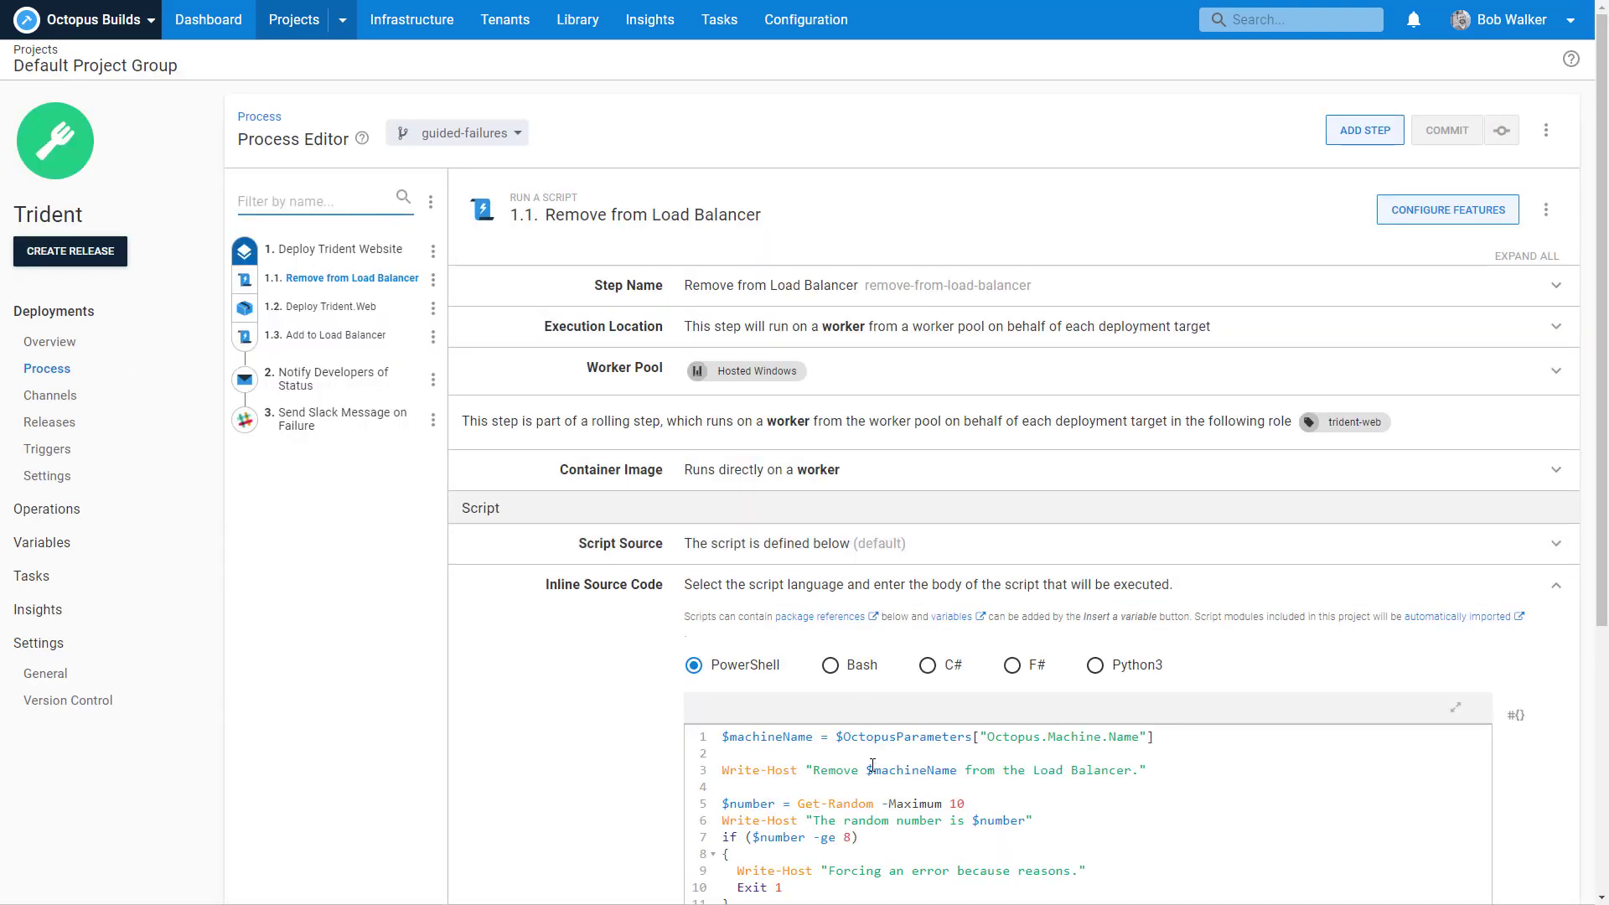
pyautogui.doubleClick(846, 837)
pyautogui.write('5')
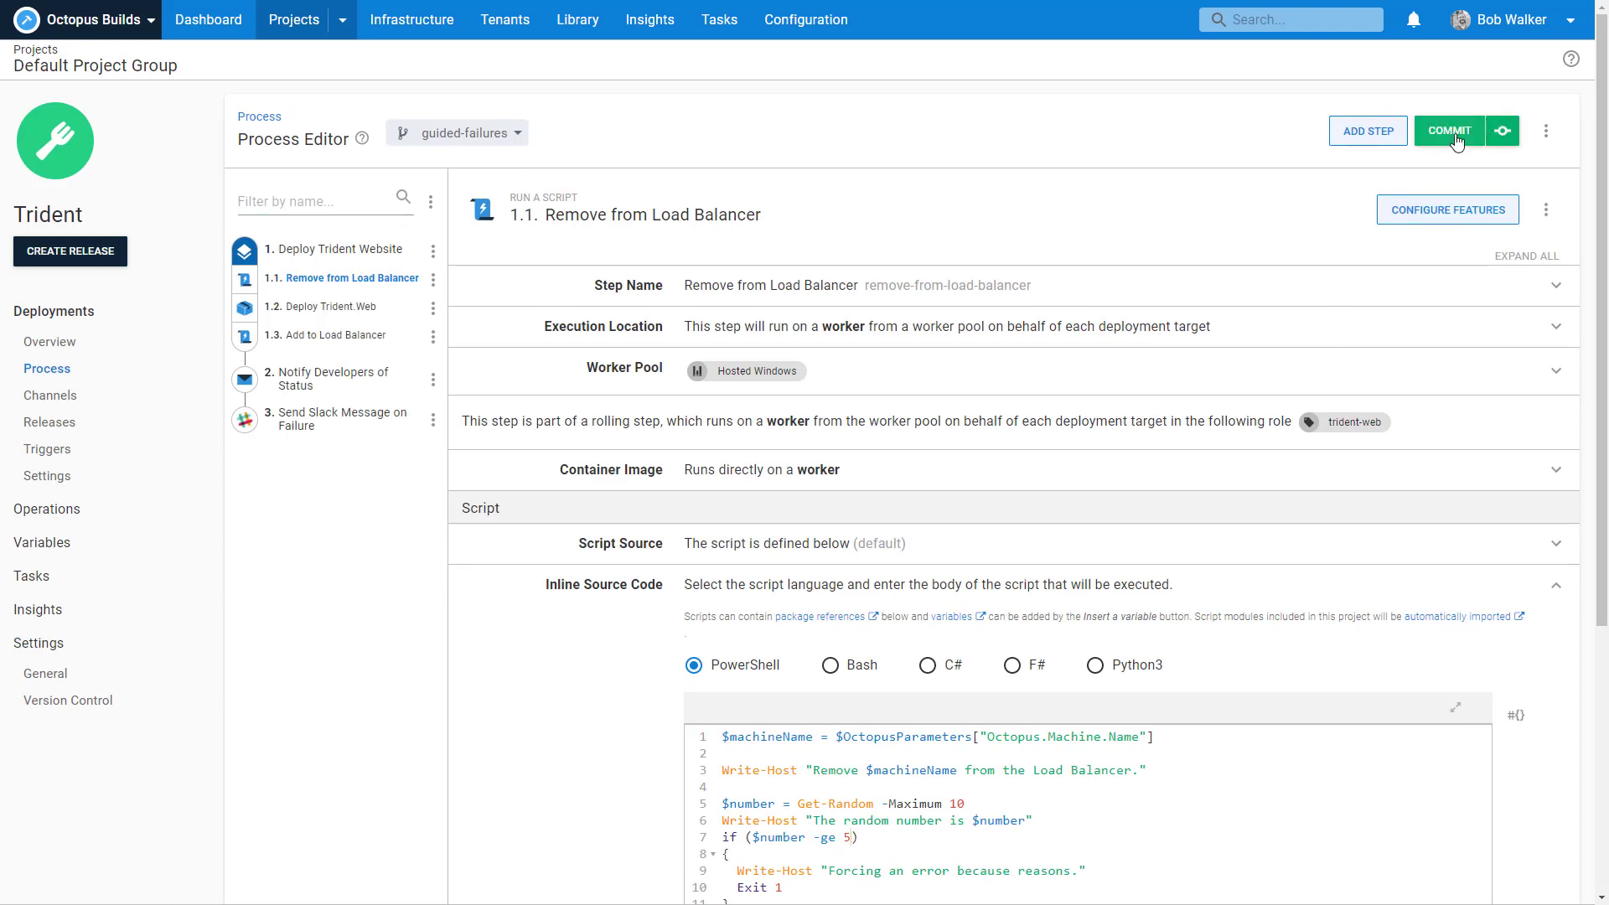
# Commit the changed threshold to the guided-failures branch with the summary "50/50 Shot of failing".
pyautogui.click(1451, 133)
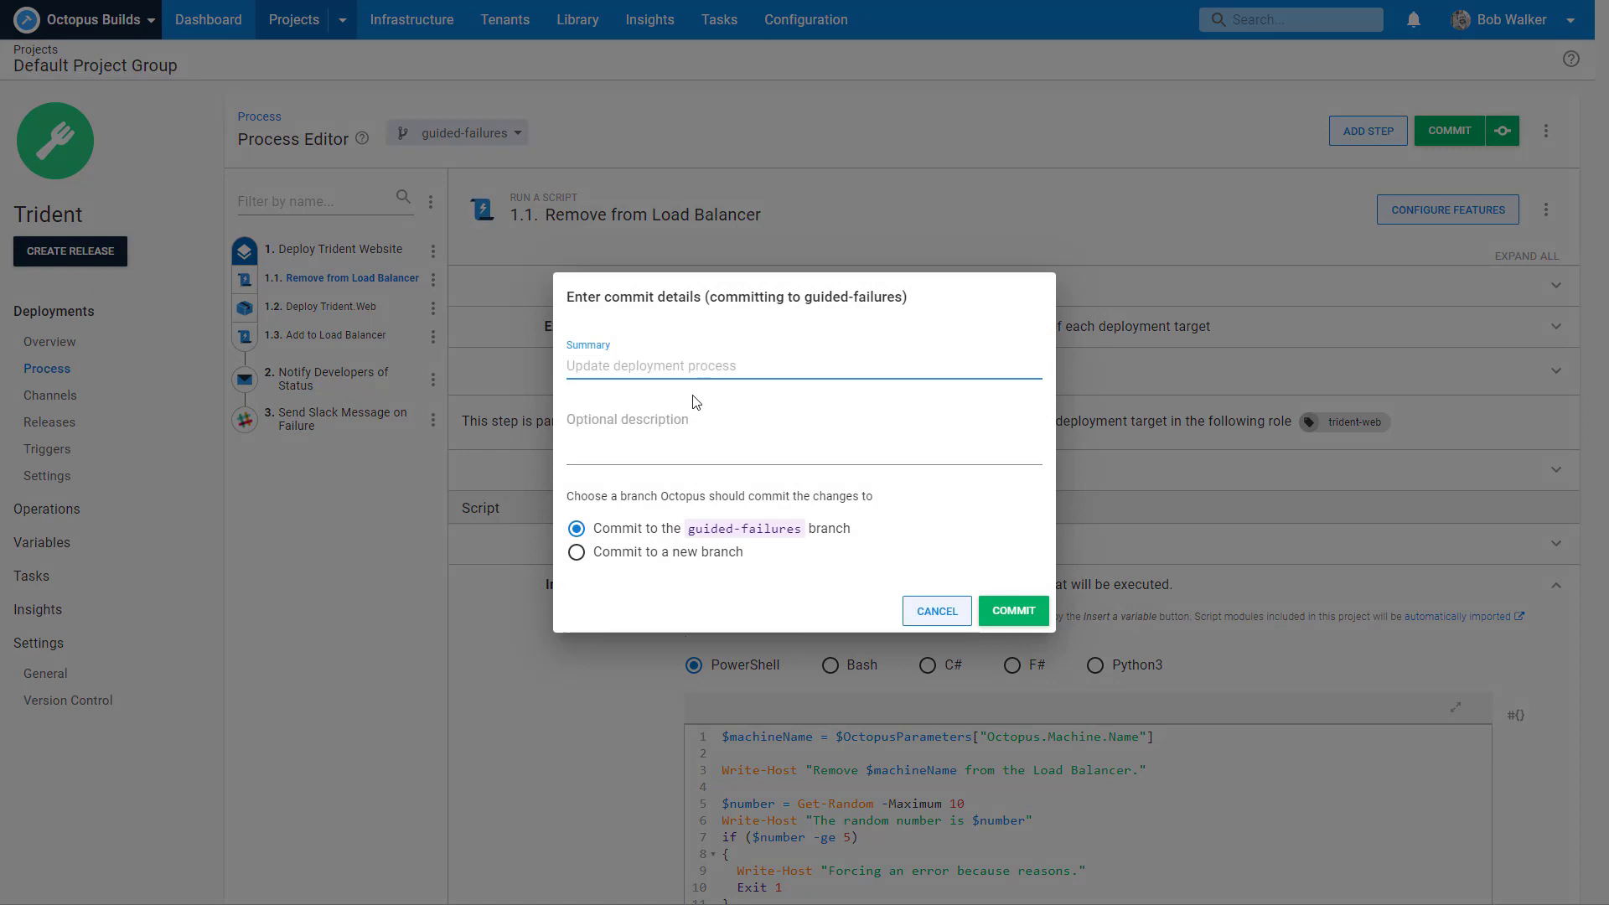
pyautogui.write('50/5')
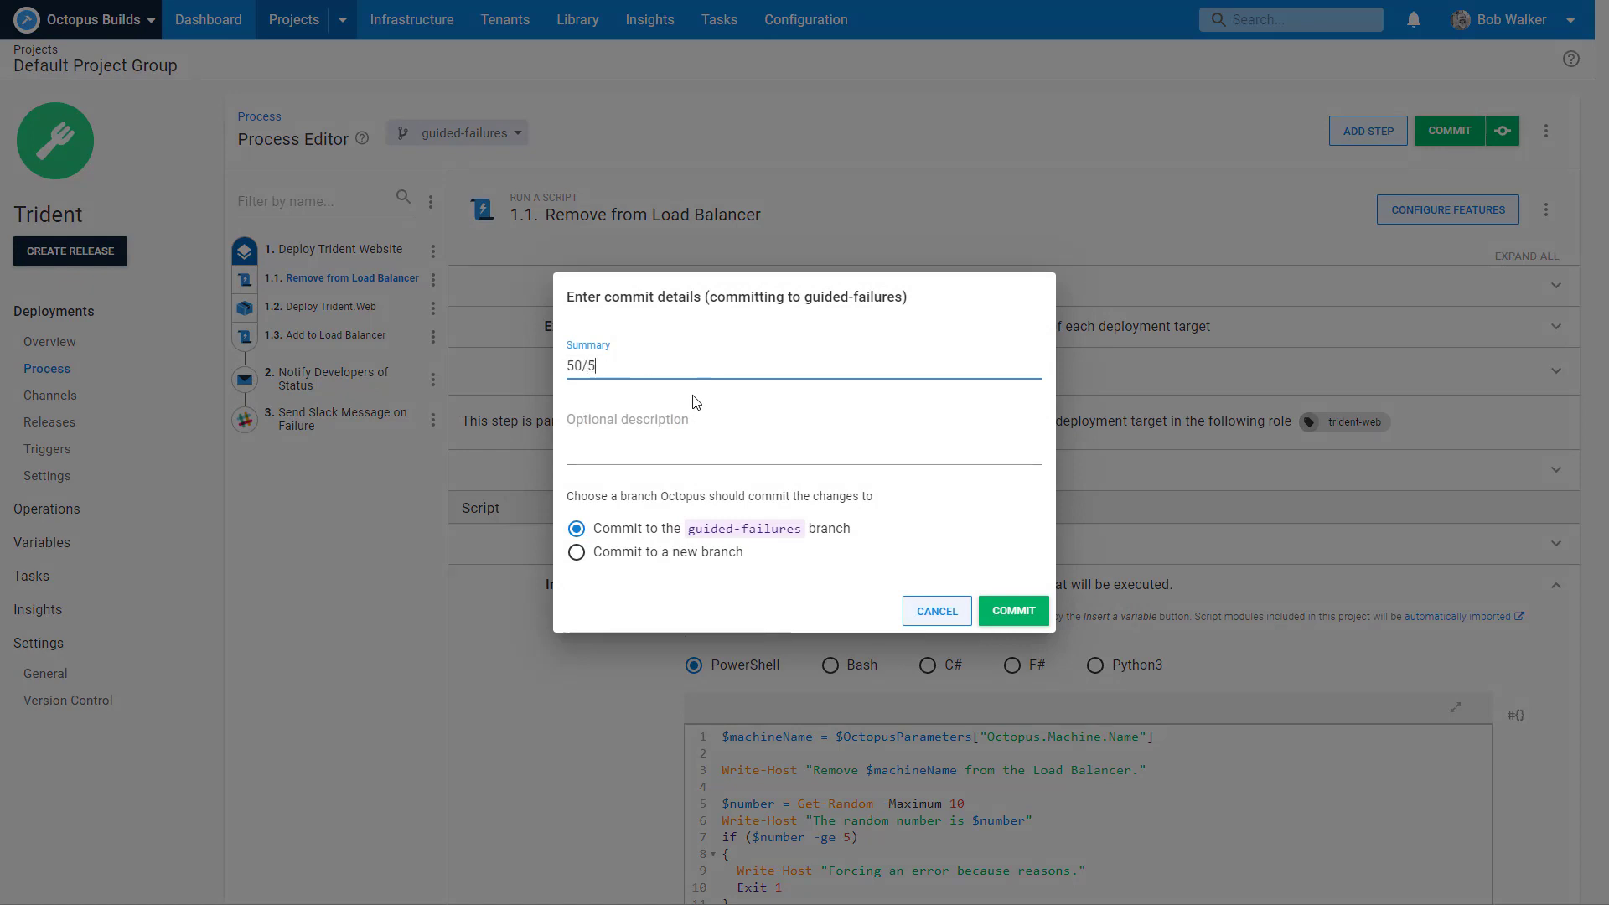
pyautogui.write('0 Shot of failing')
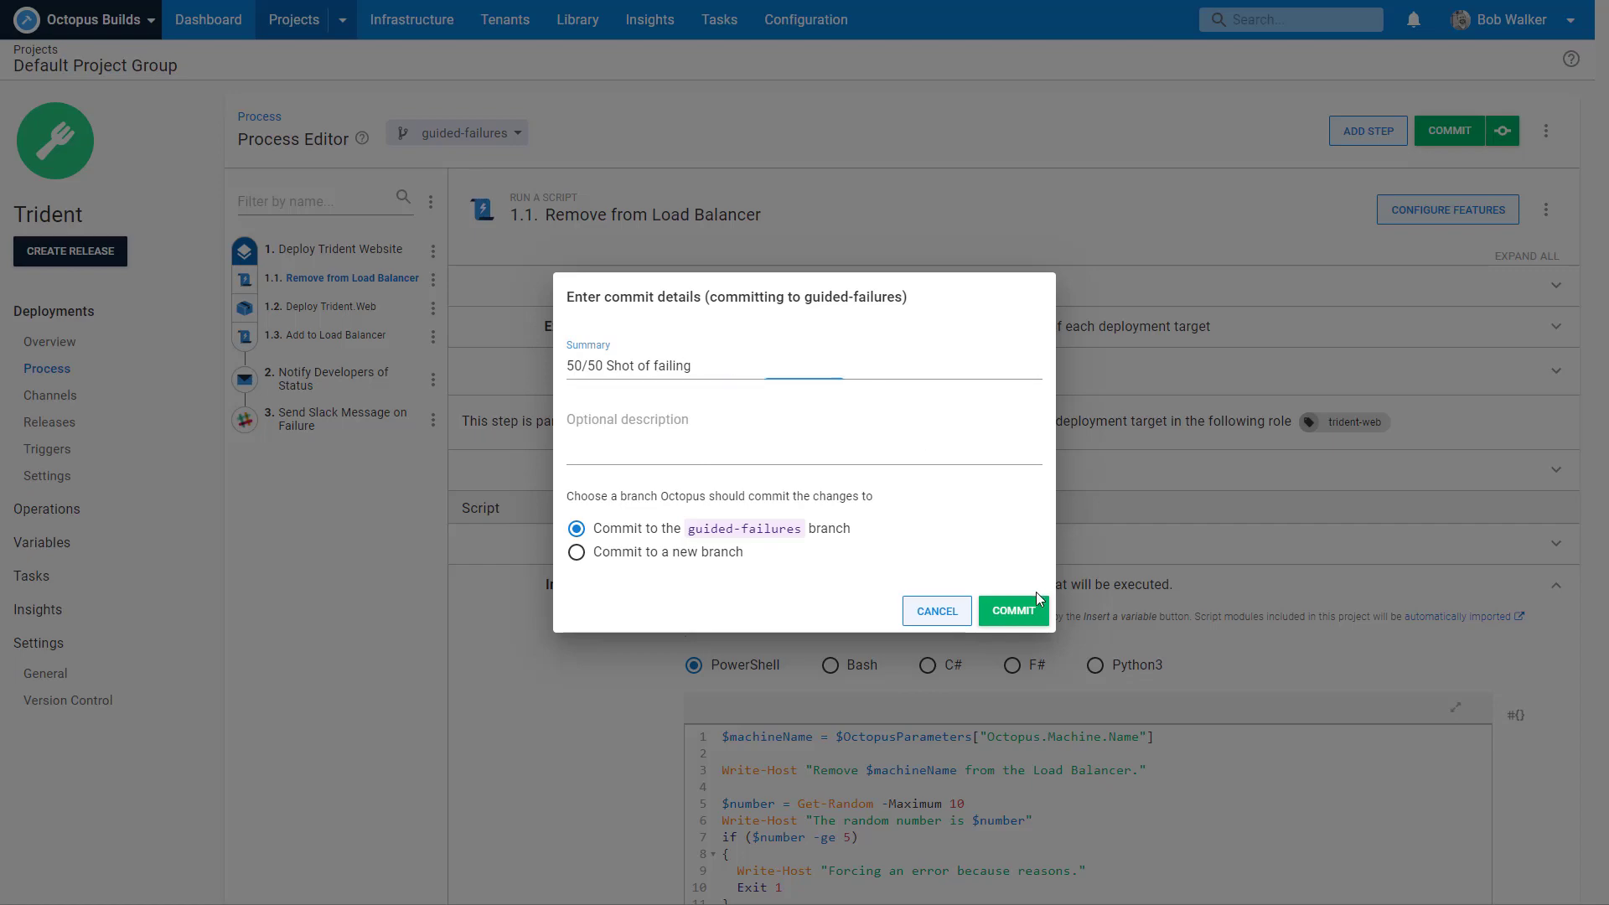
pyautogui.click(1018, 610)
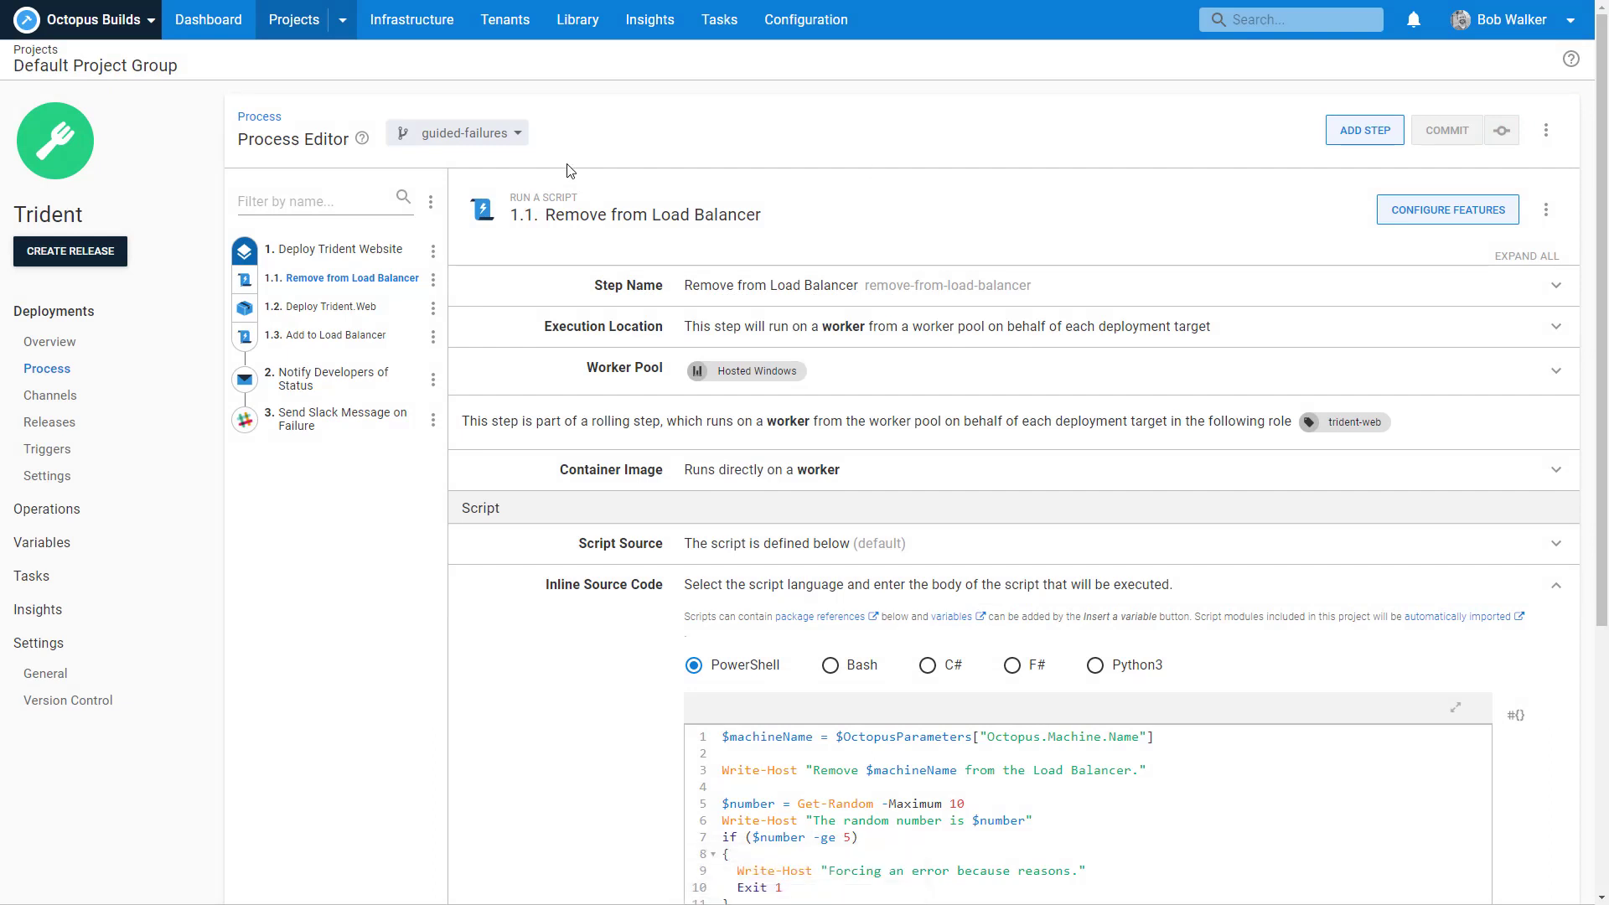
# Create and save another Trident release with the updated process, assigned to the Dev - QA channel.
pyautogui.click(74, 252)
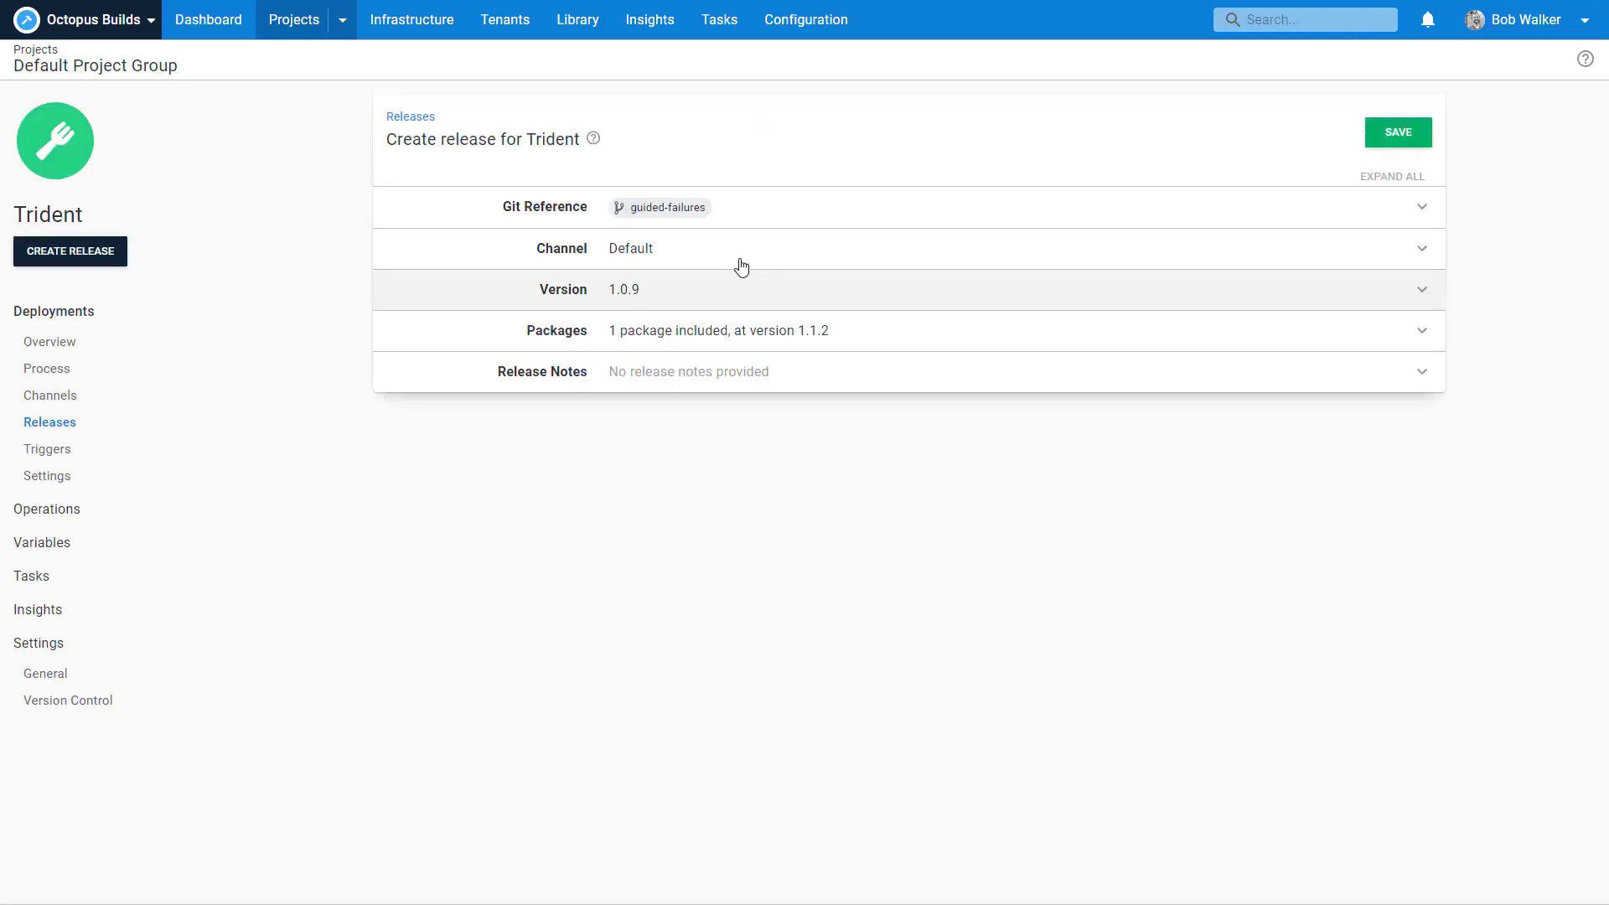
pyautogui.click(725, 262)
pyautogui.click(662, 306)
pyautogui.click(650, 326)
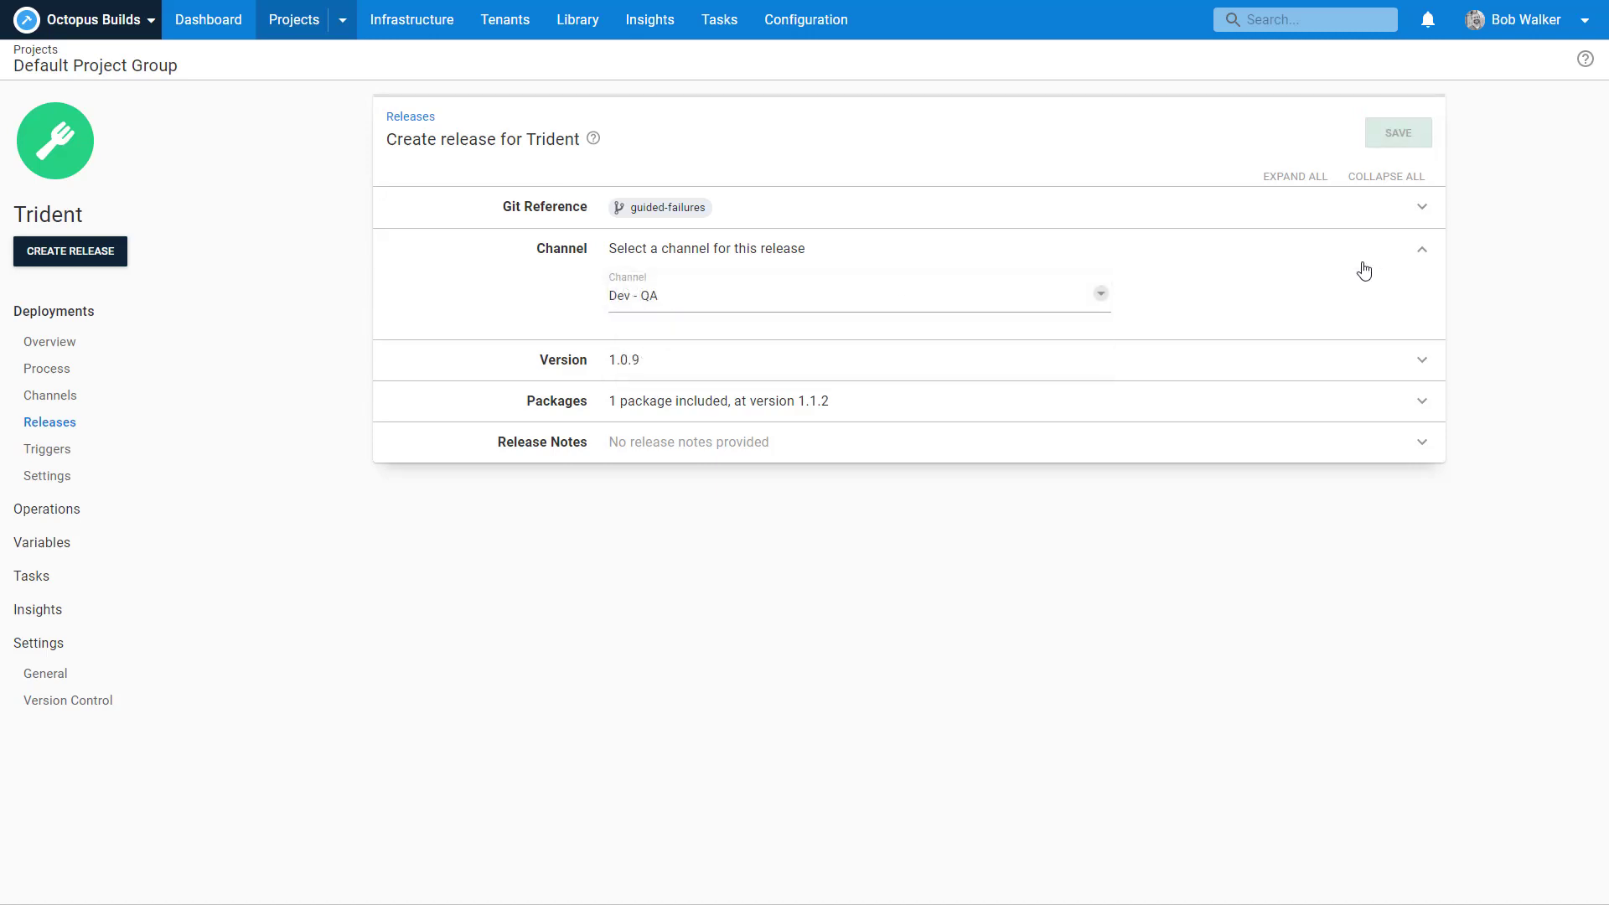
pyautogui.click(1383, 141)
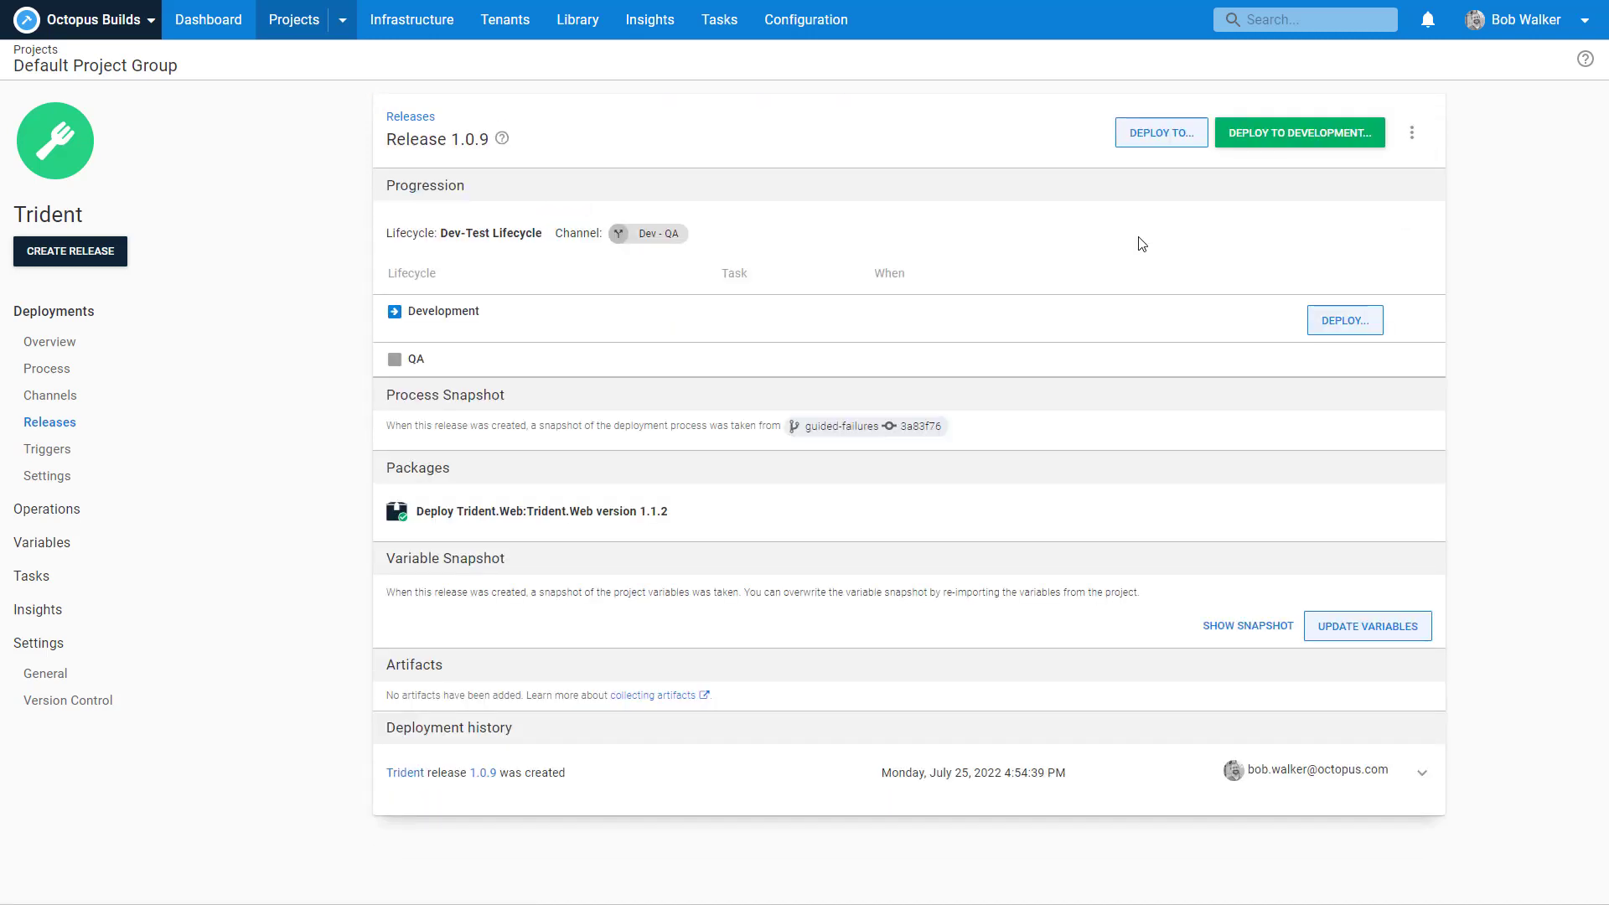
# Deploy release 1.0.9 to Development and expand its task log down to the Remove from Load Balancer output.
pyautogui.click(1339, 327)
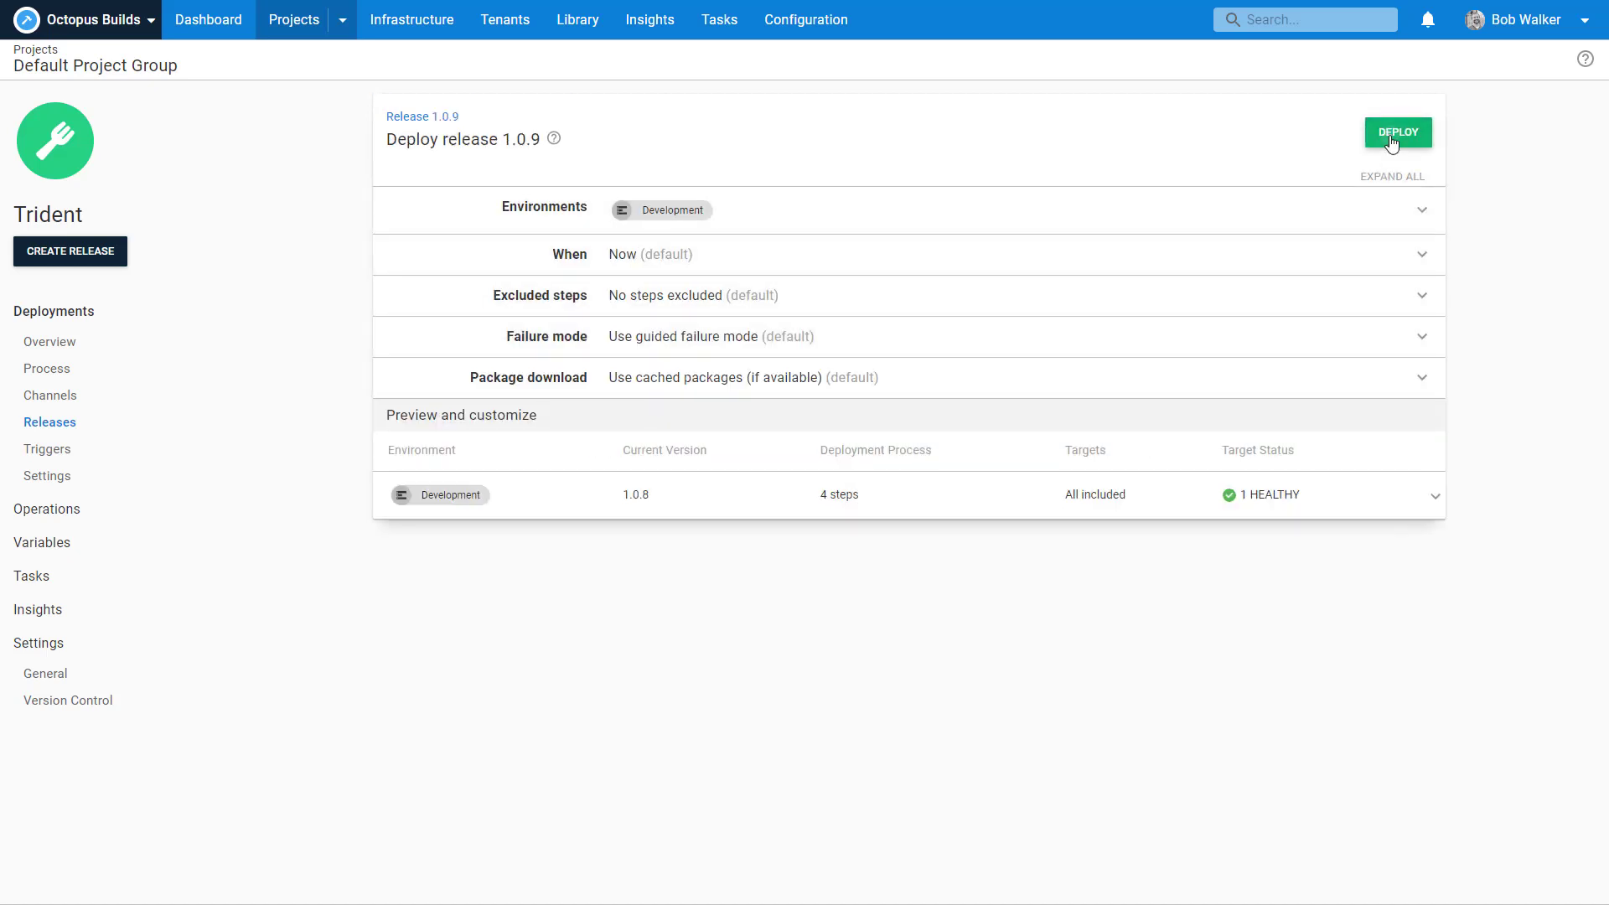
pyautogui.click(1392, 134)
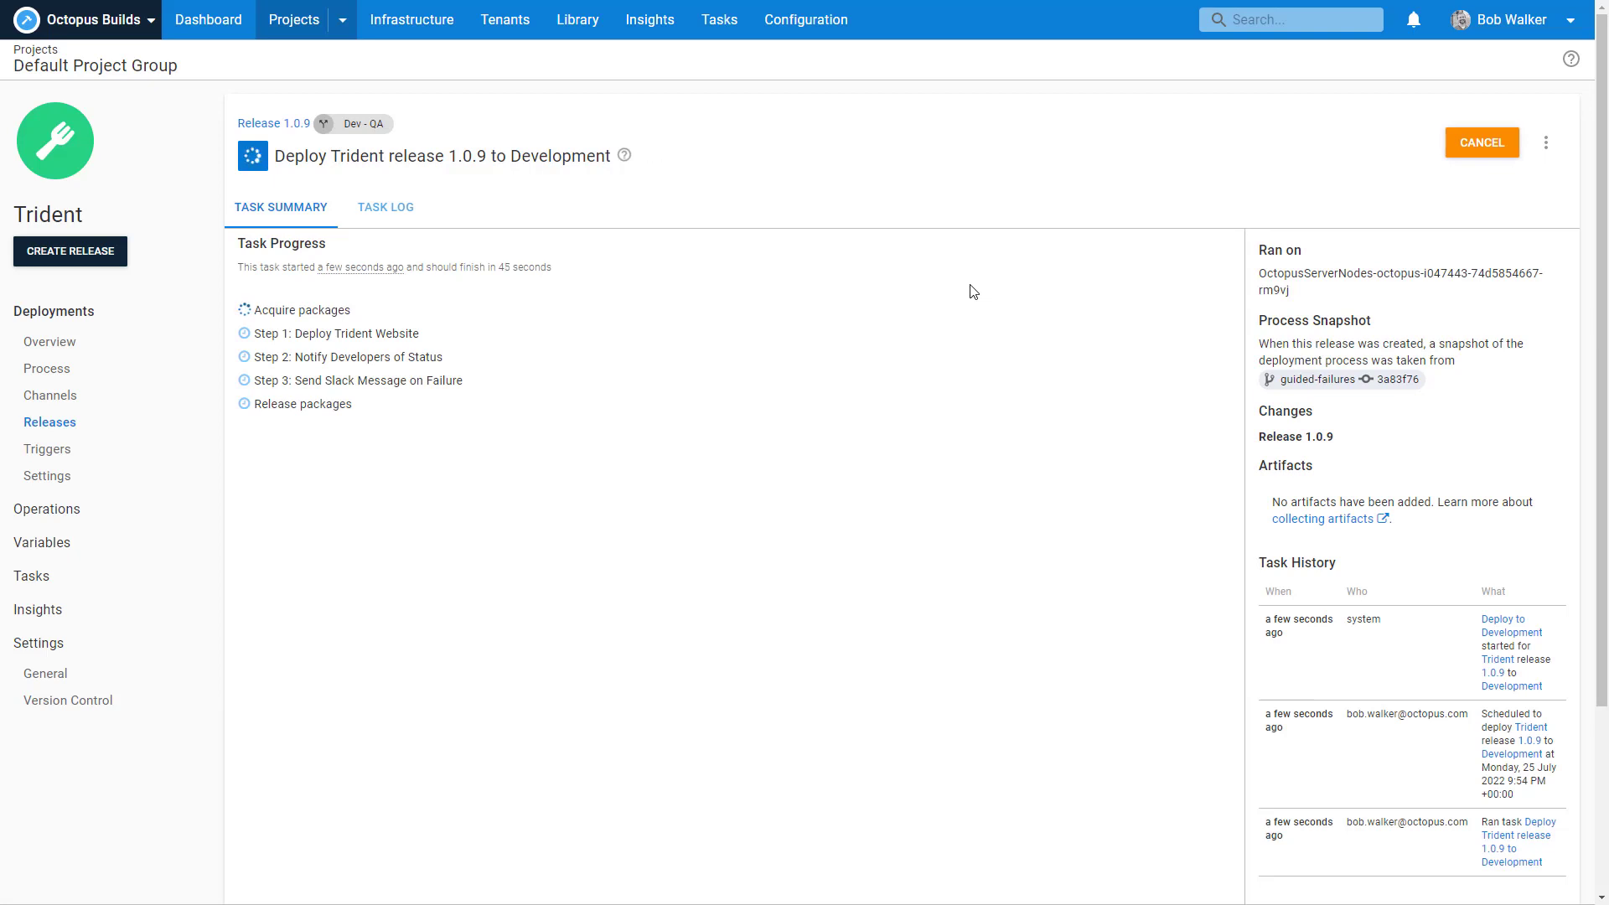
pyautogui.click(329, 312)
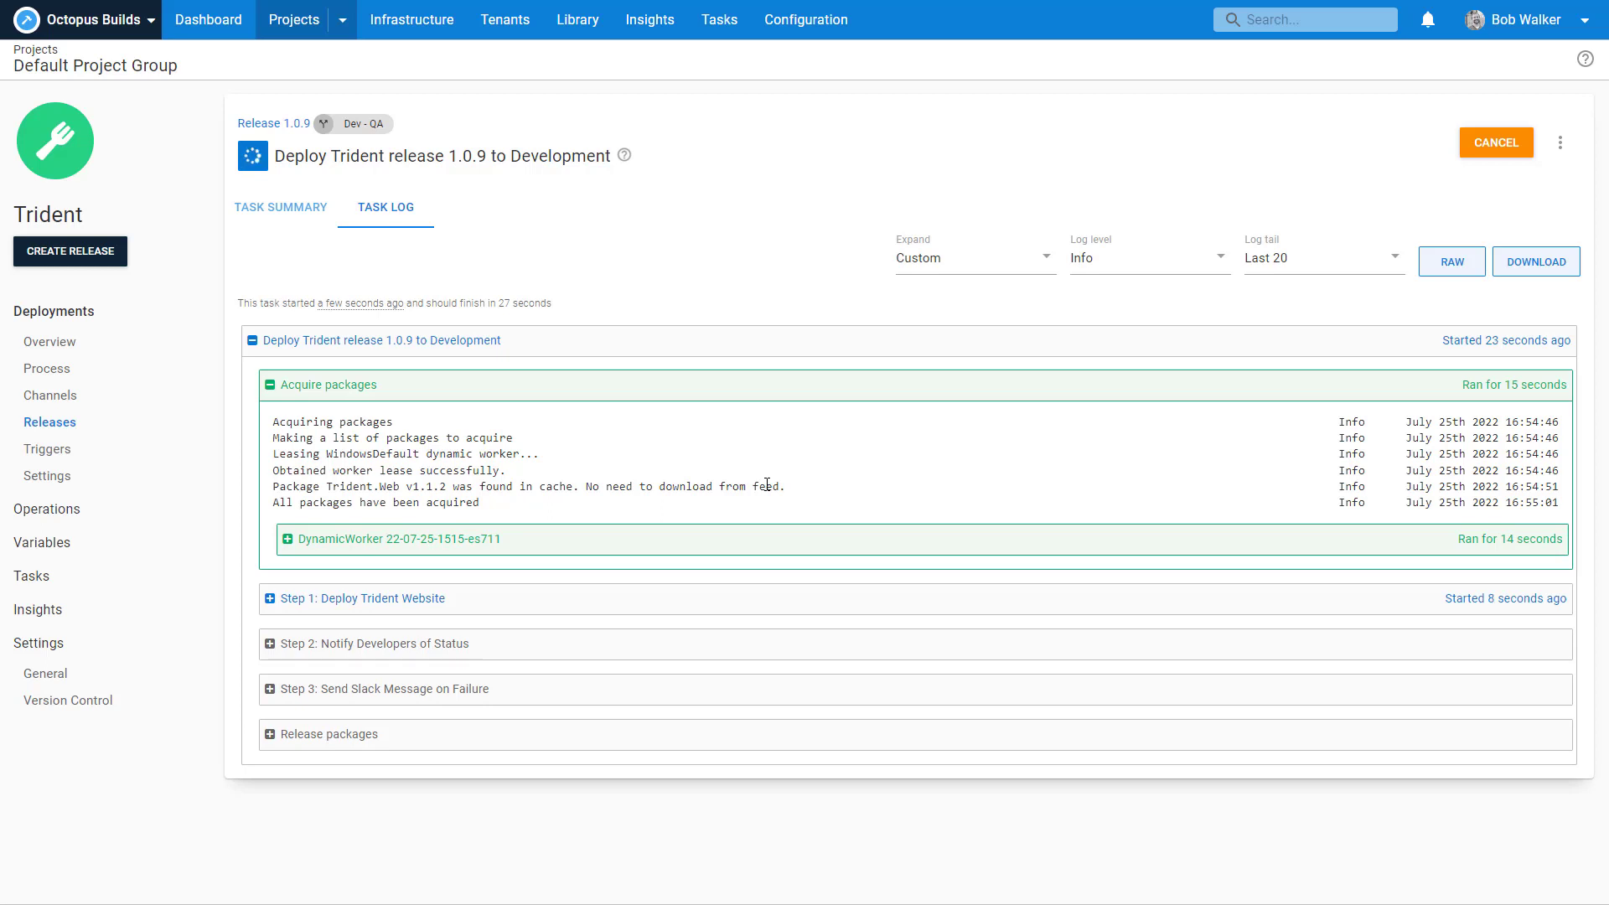
pyautogui.click(629, 600)
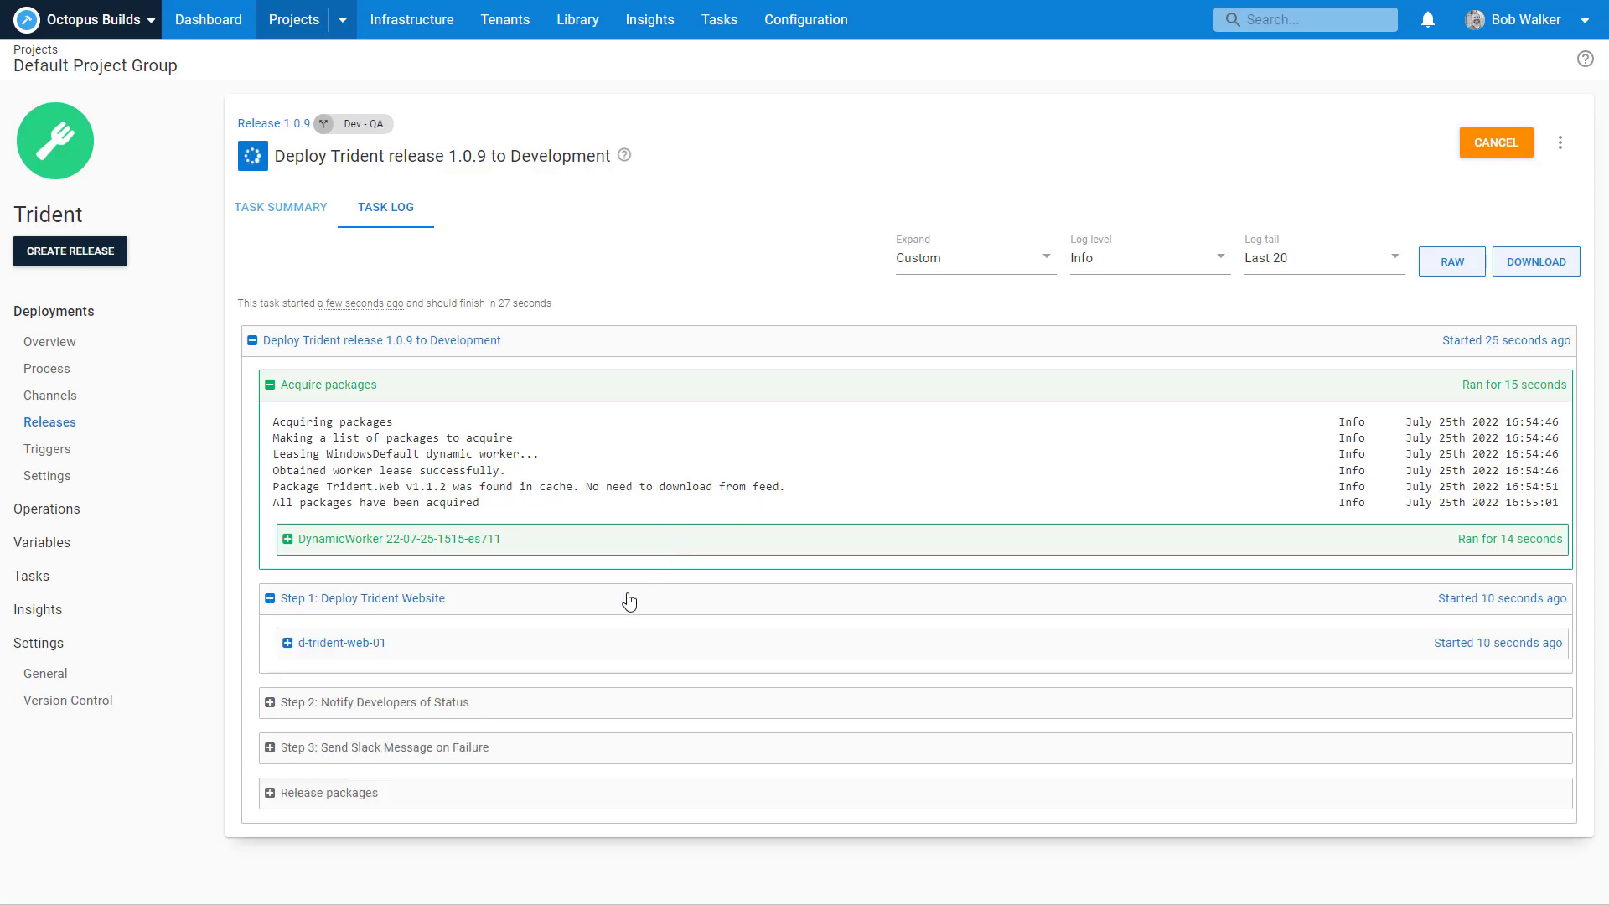
pyautogui.click(613, 648)
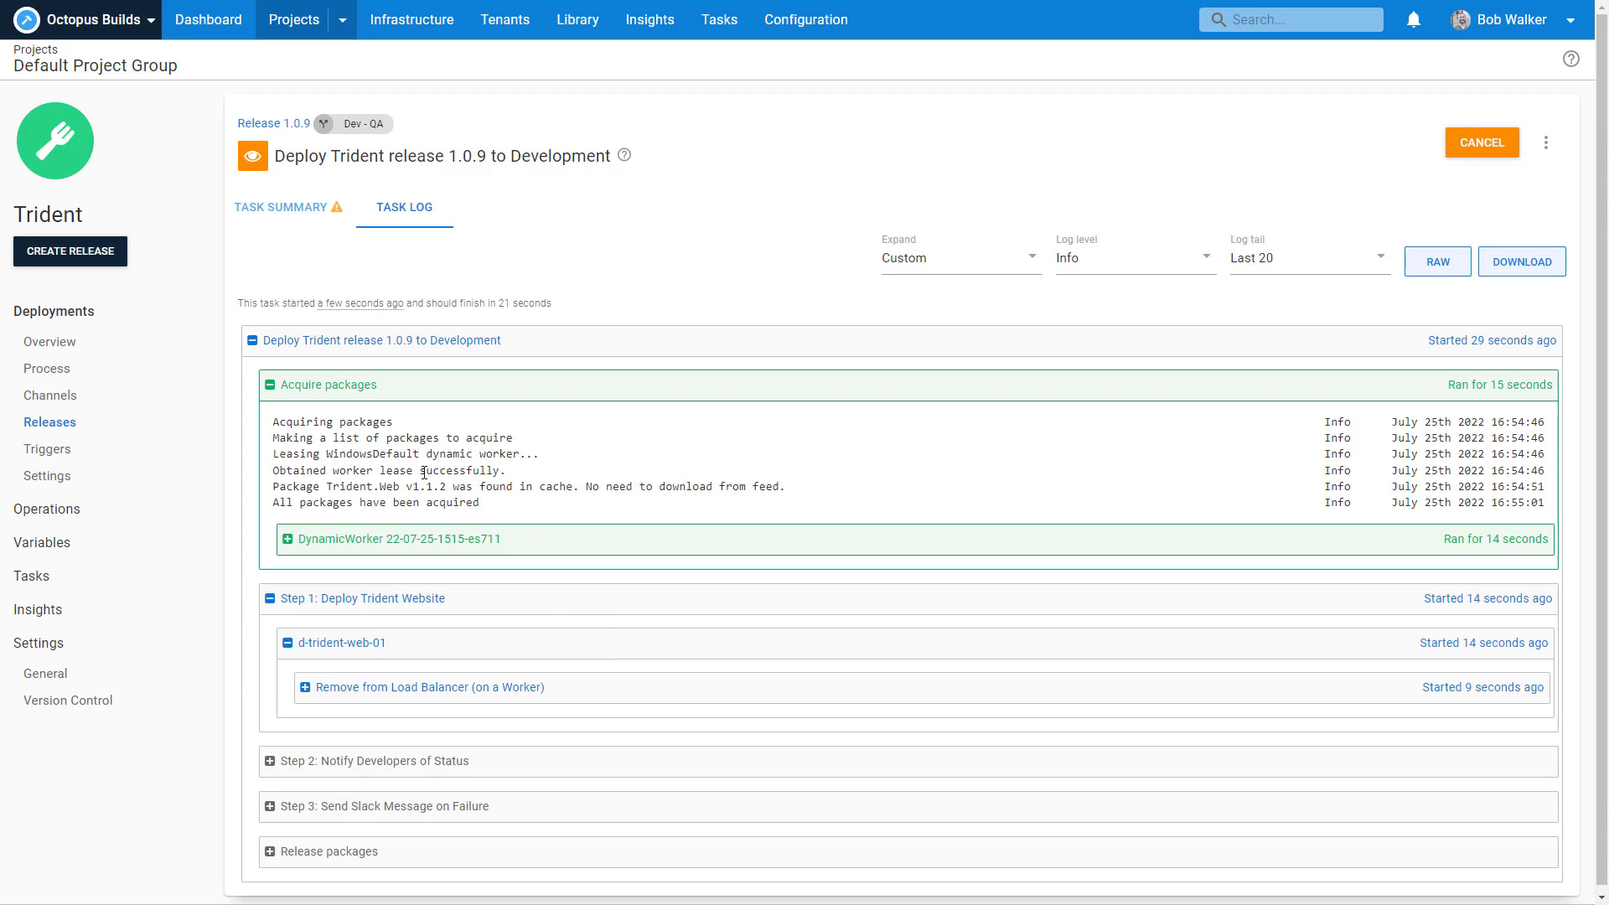
pyautogui.click(374, 689)
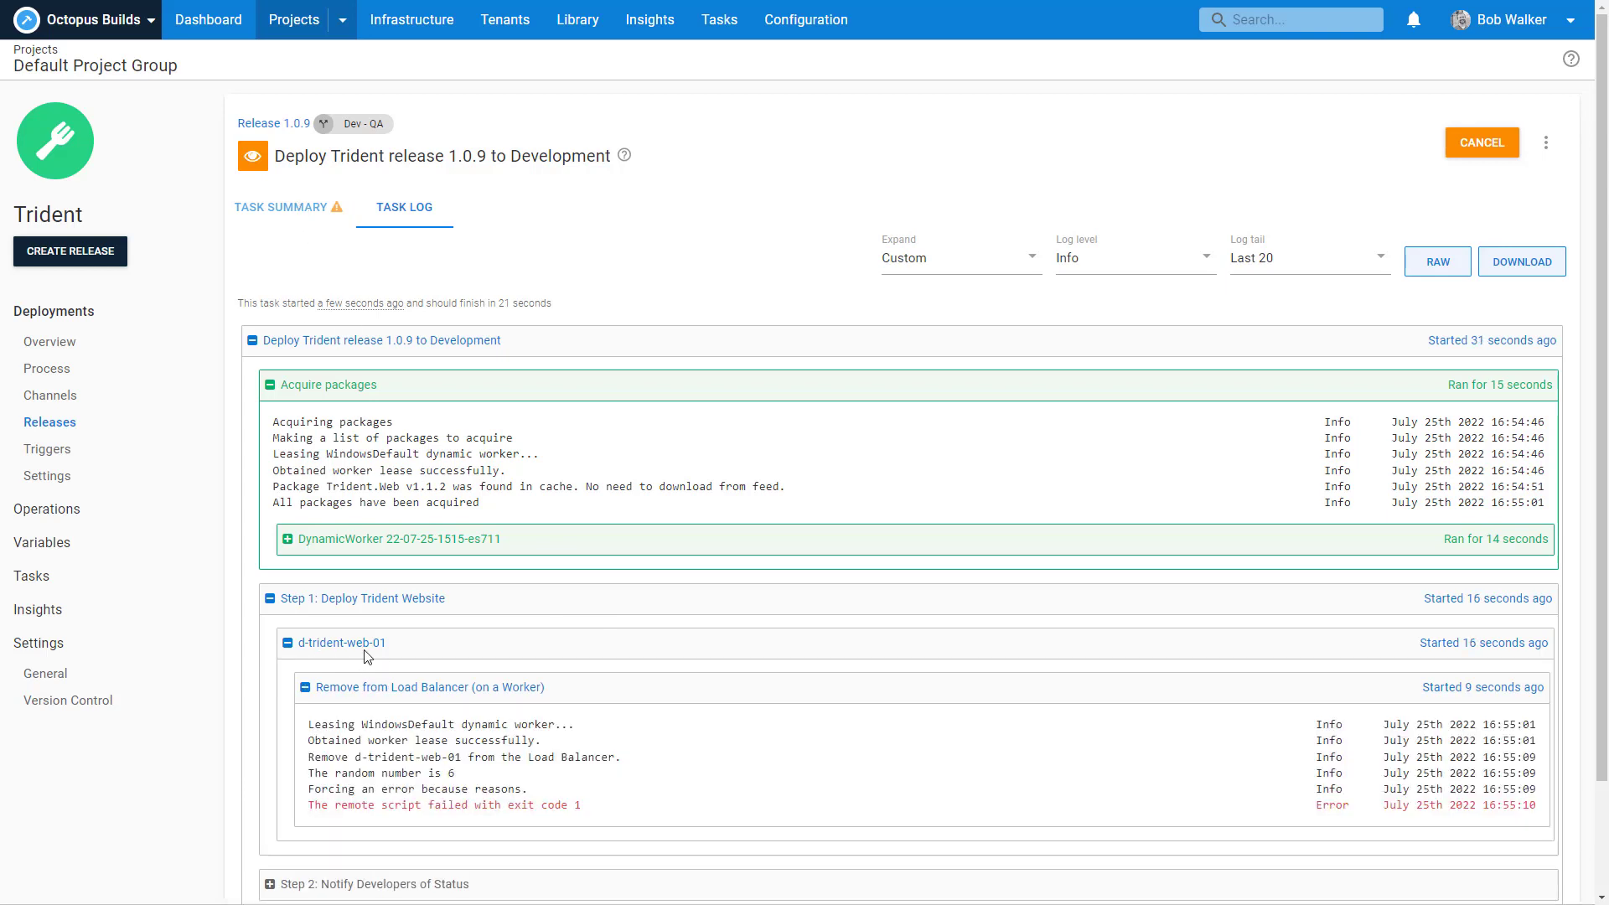
# Assign the release 1.0.9 failure guidance to yourself and retry the Remove from Load Balancer step without notes.
pyautogui.click(252, 208)
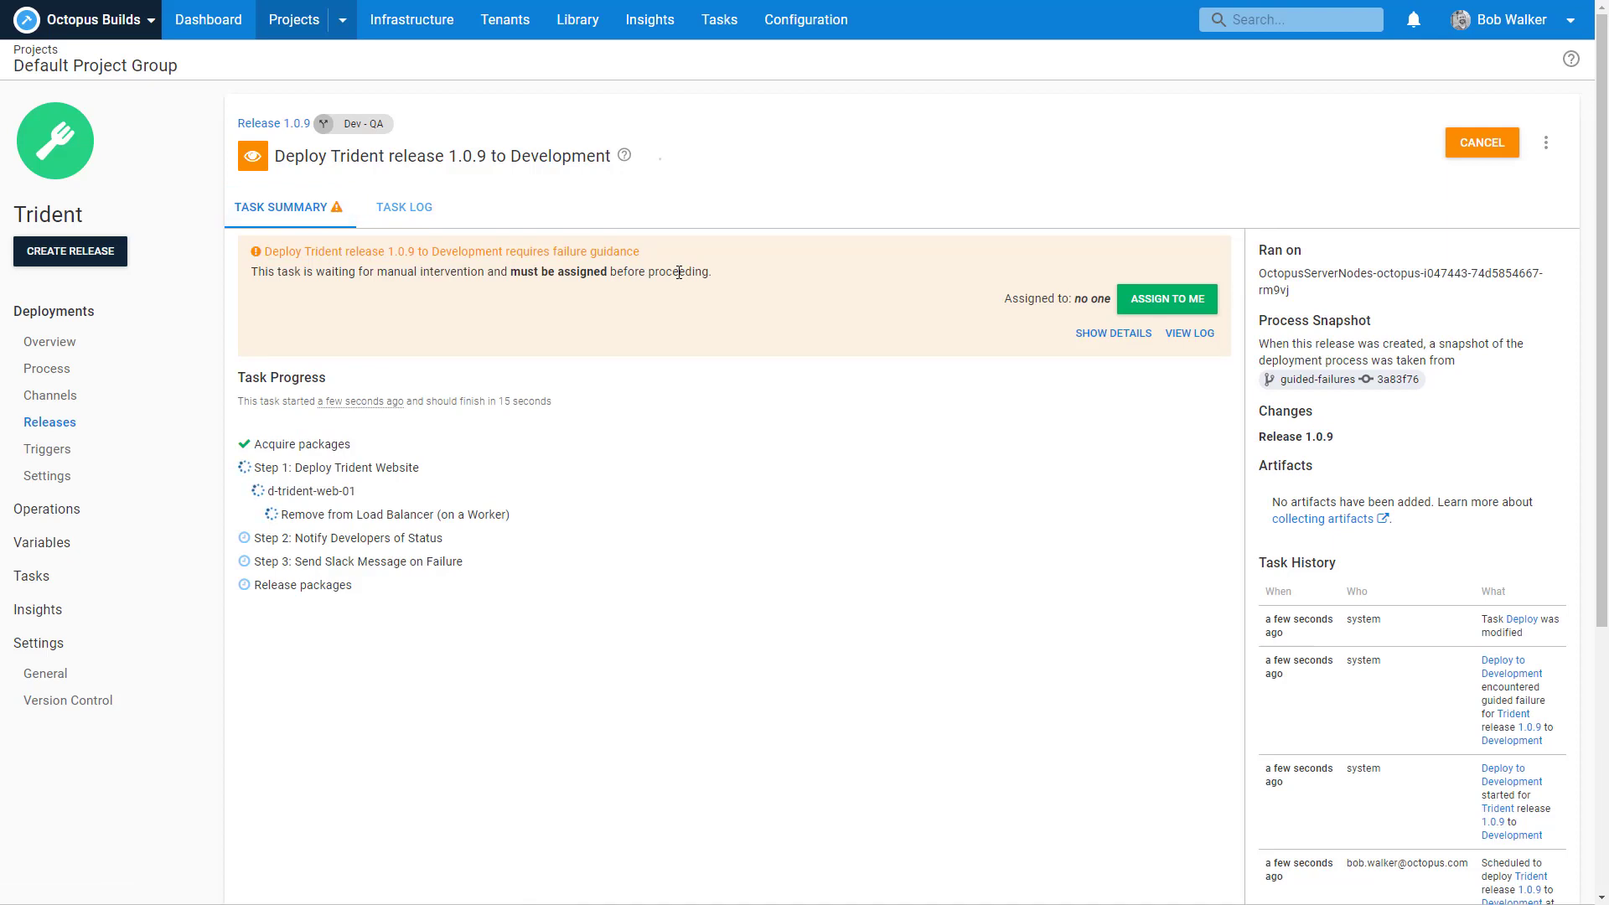
pyautogui.click(1132, 300)
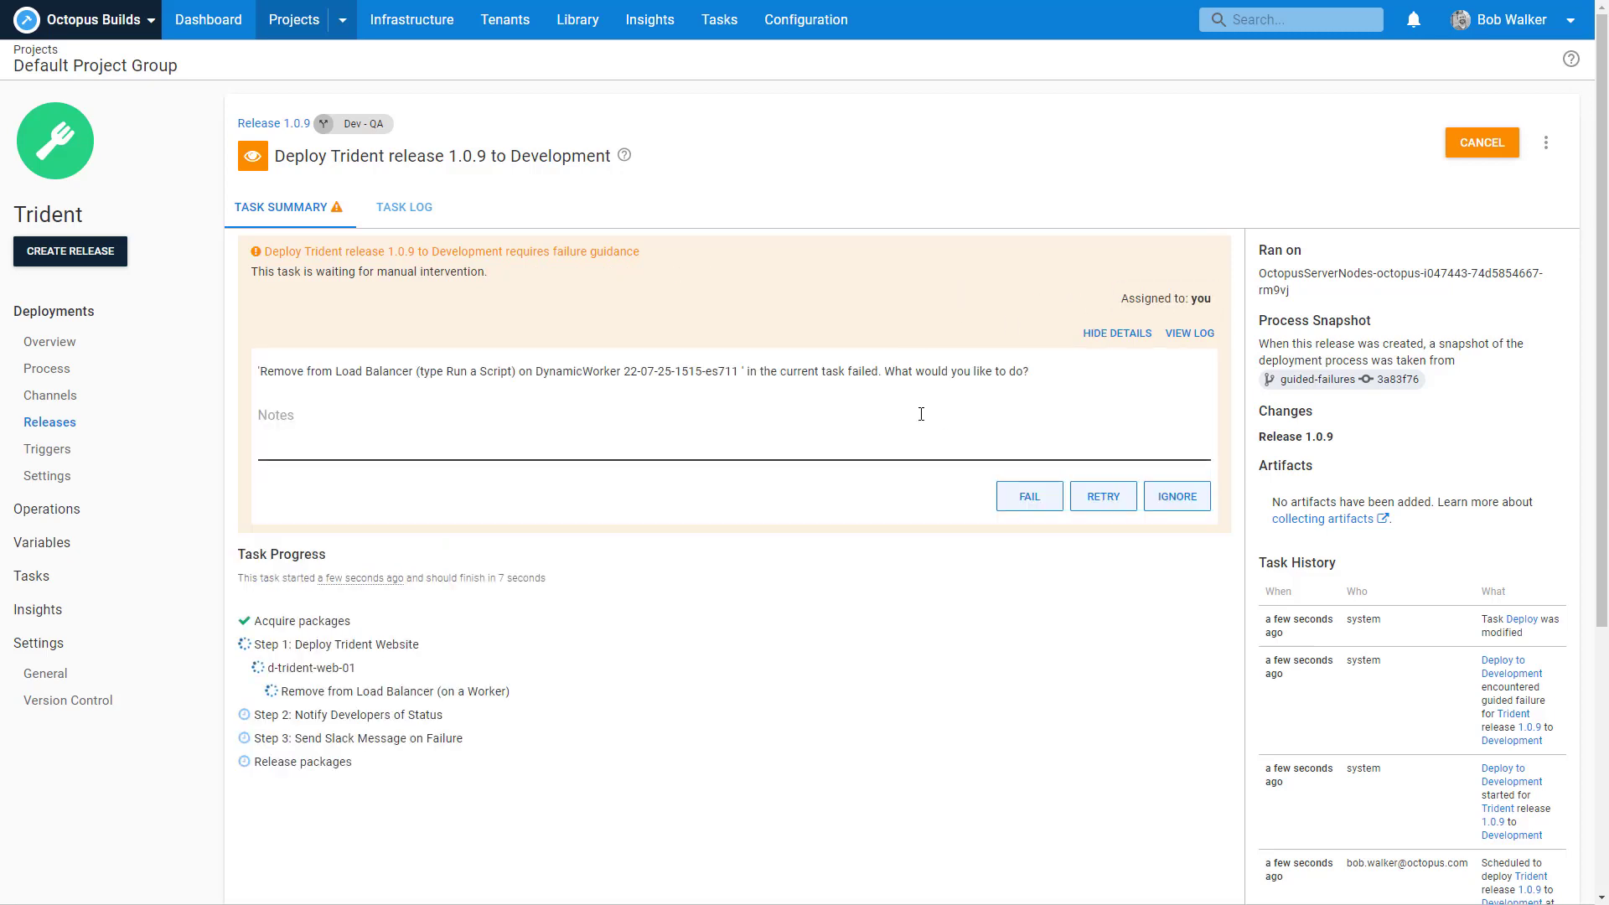
pyautogui.click(898, 415)
pyautogui.click(1098, 498)
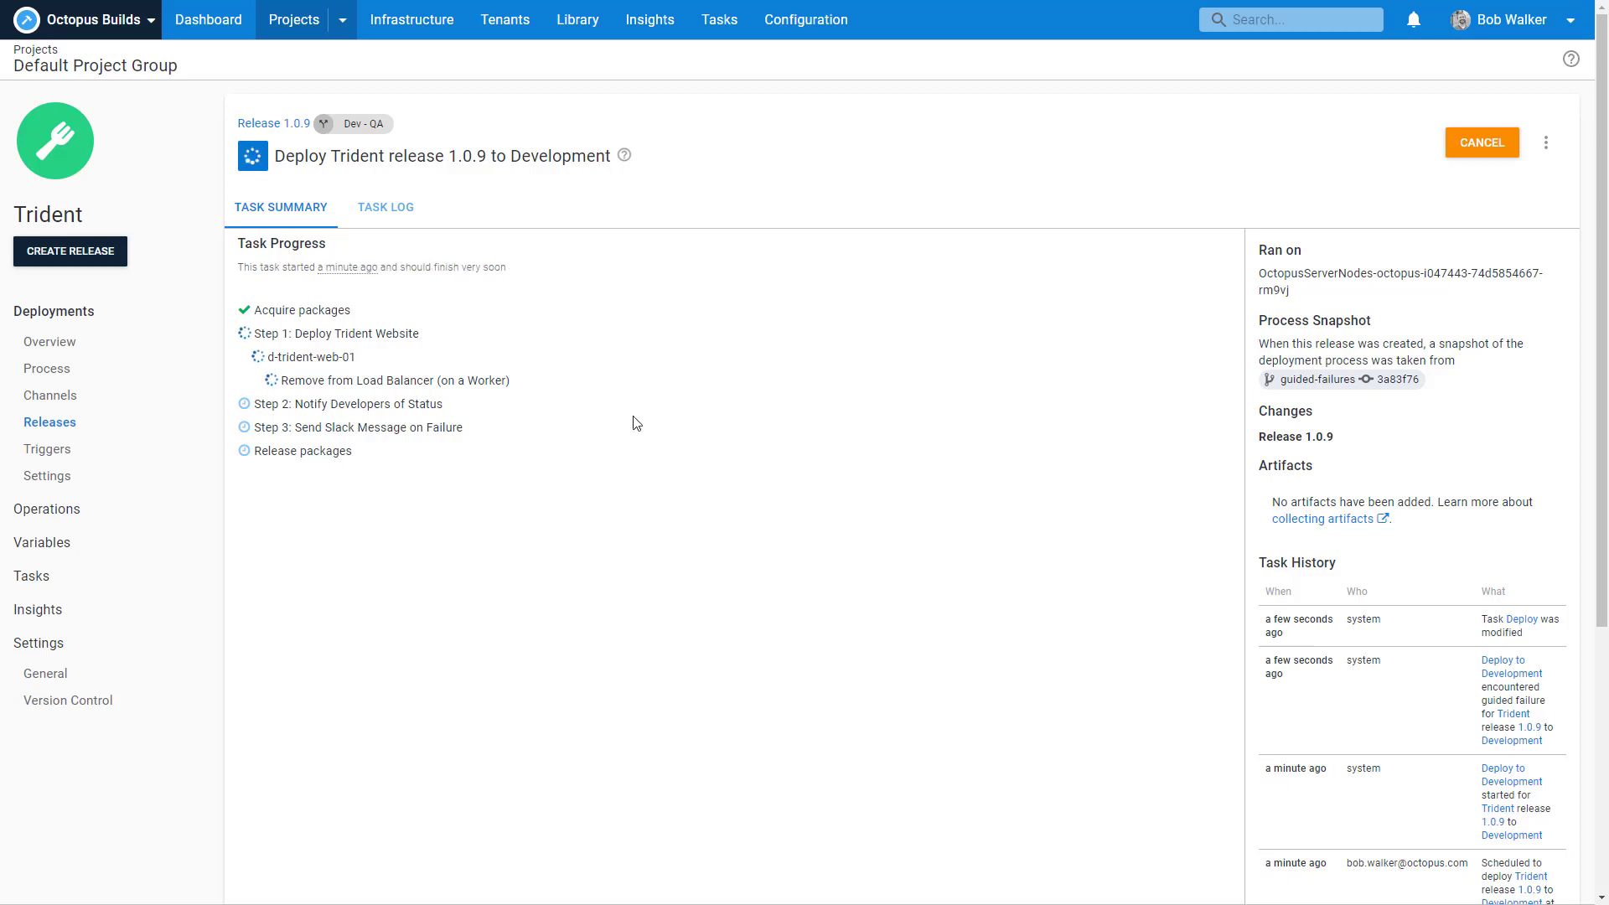
# Check the retry's log output, take responsibility for the new failure guidance and retry the step again.
pyautogui.click(440, 383)
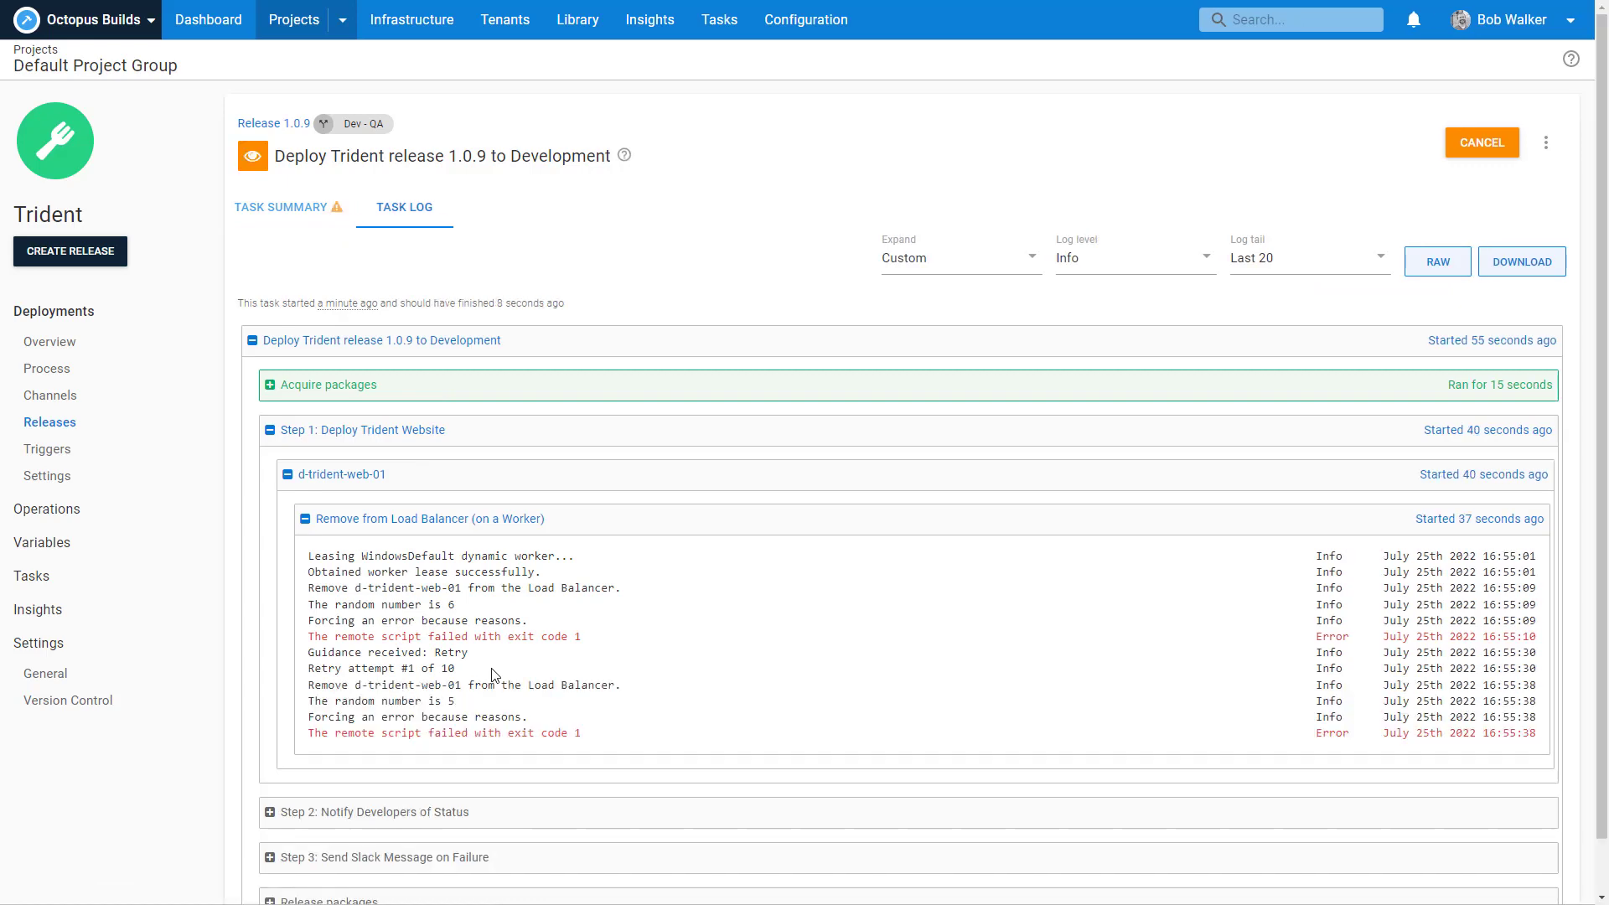
pyautogui.click(283, 210)
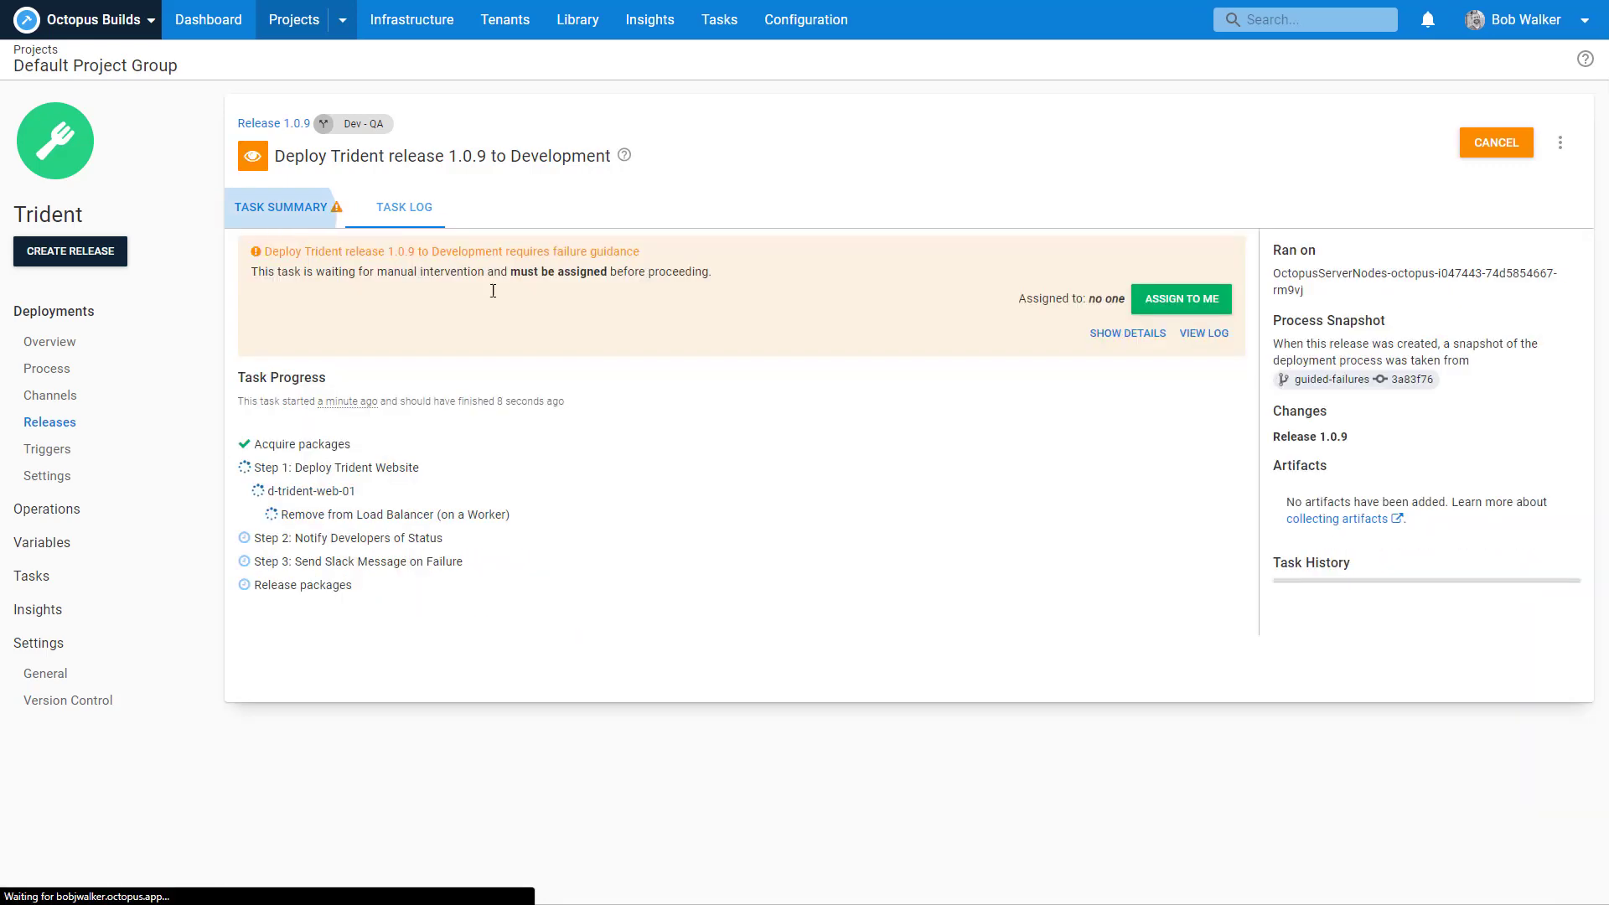
pyautogui.click(1162, 303)
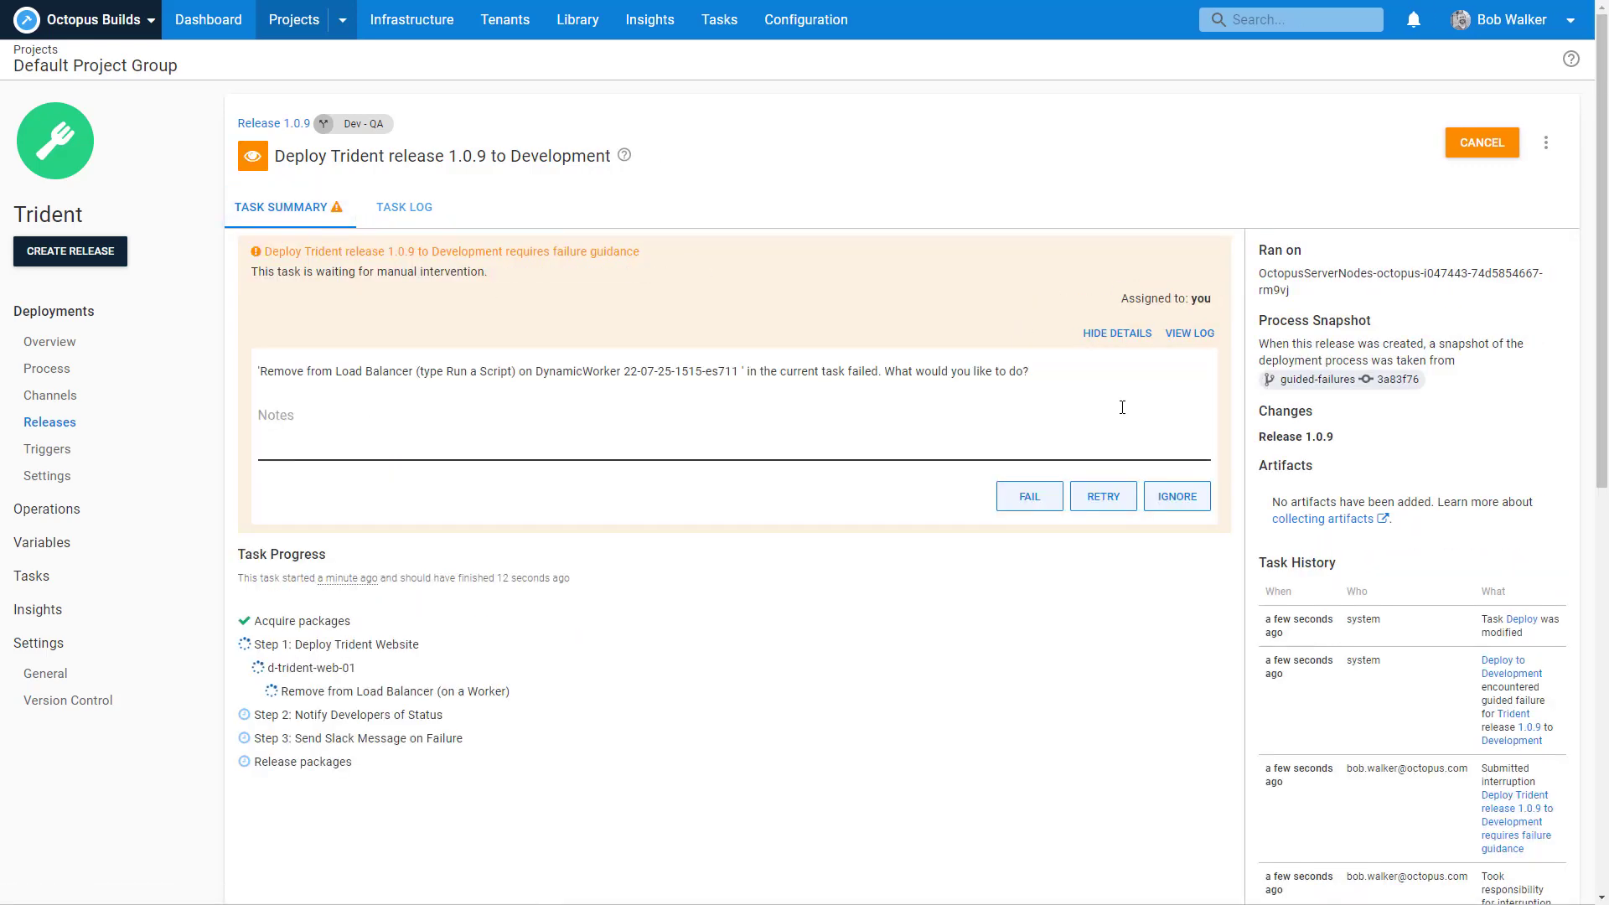
pyautogui.click(1104, 497)
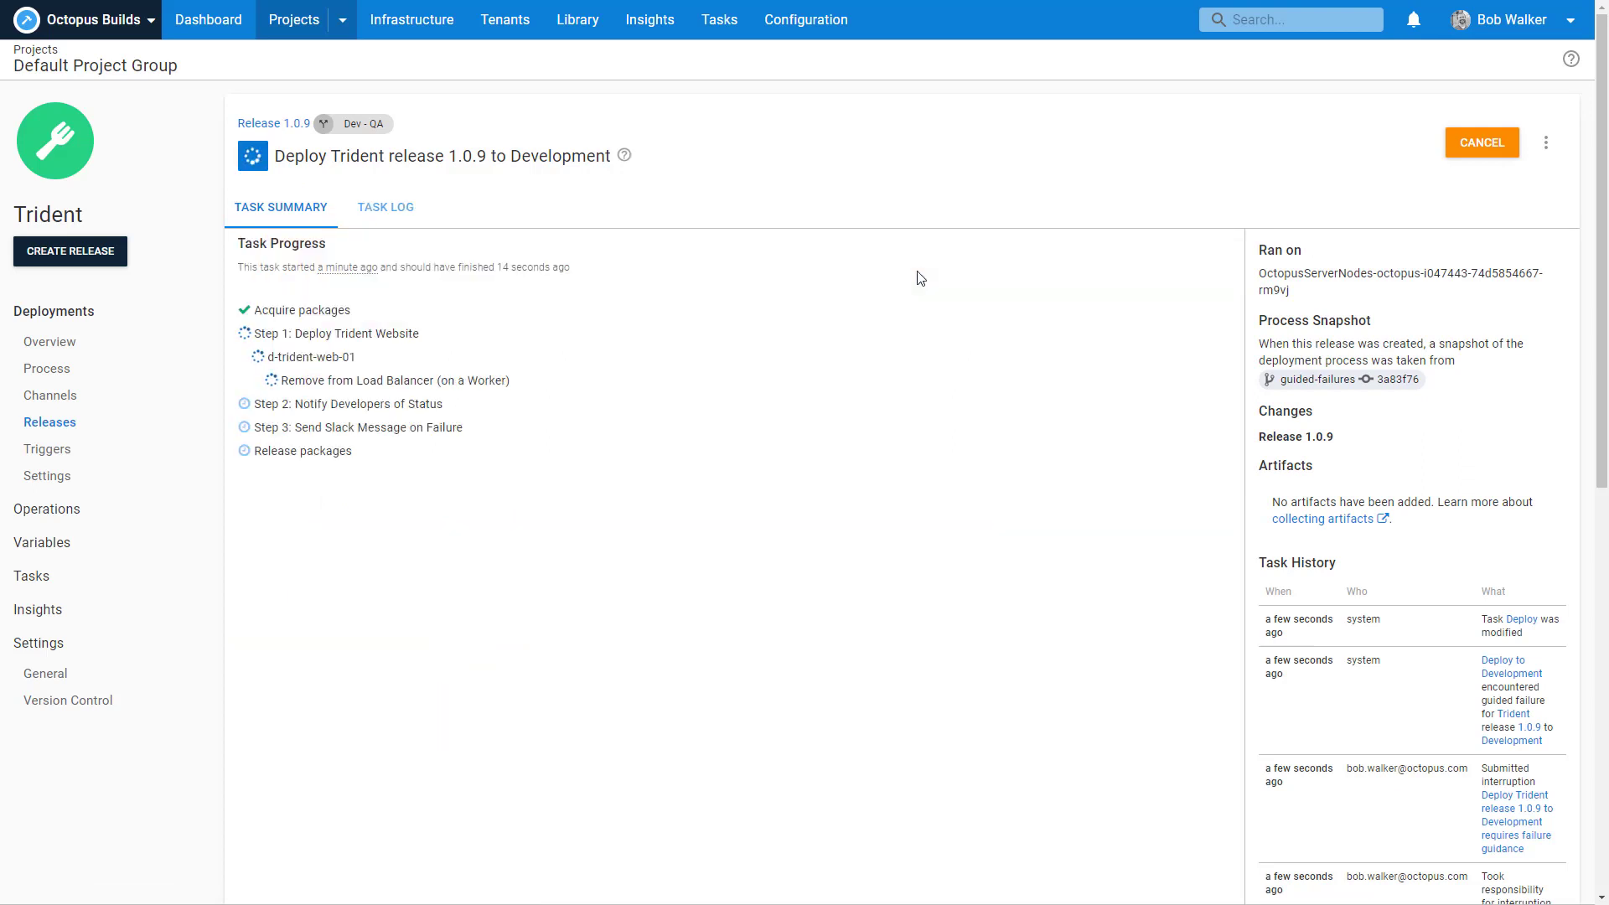
# Check the Remove from Load Balancer log output and delete the random-number and forced-error code from that step's script in the deployment process.
pyautogui.click(455, 377)
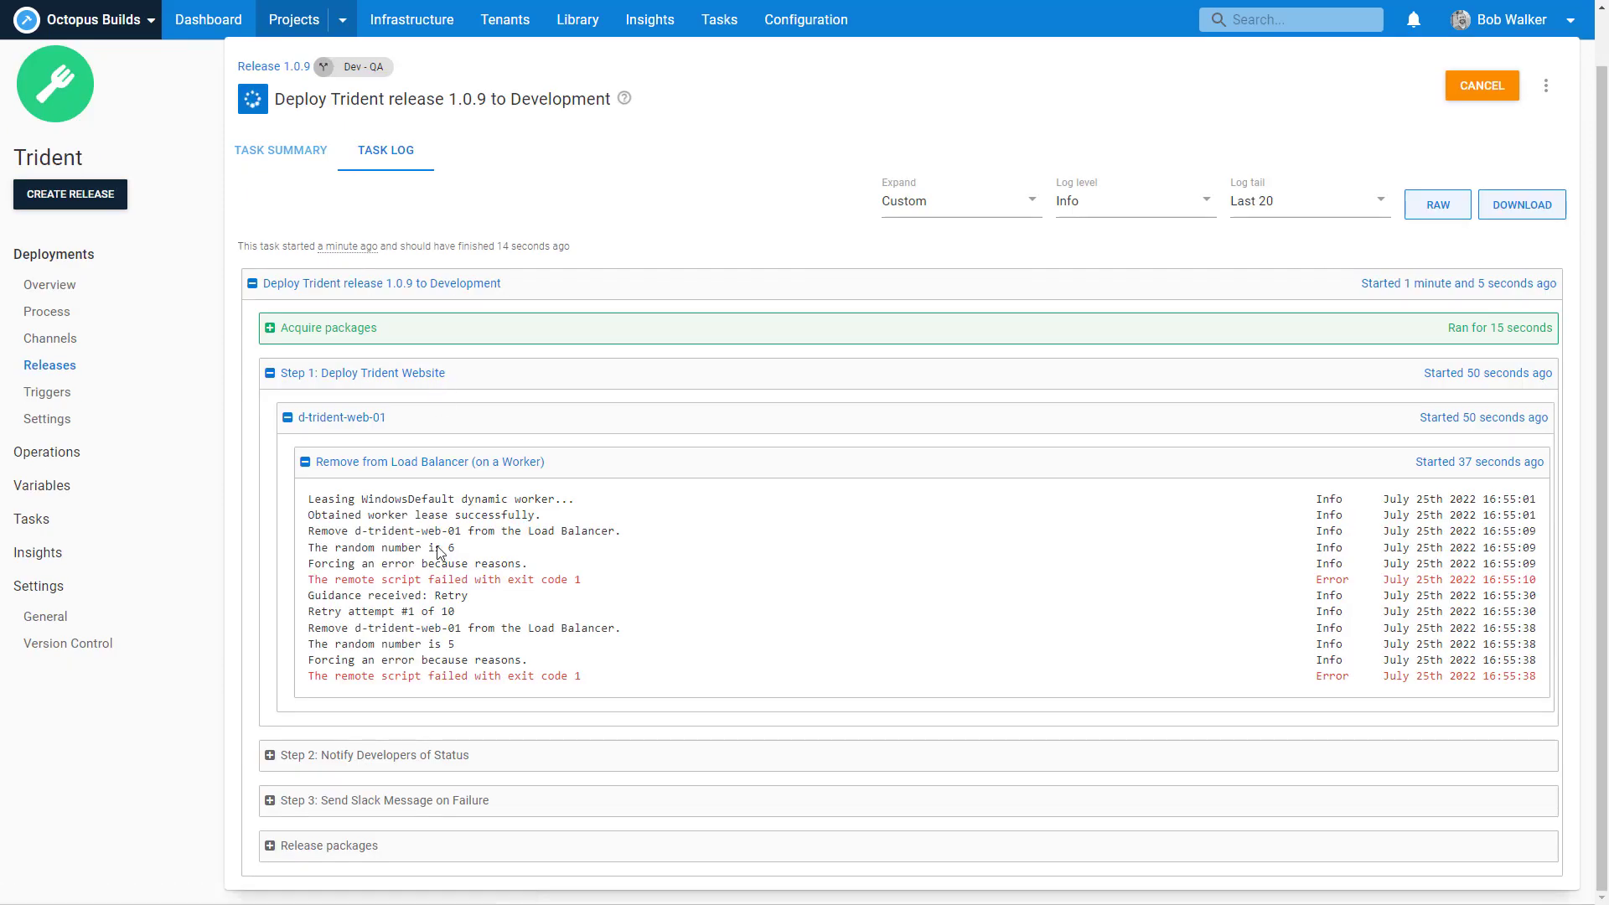
pyautogui.scroll(-1, 755, 638)
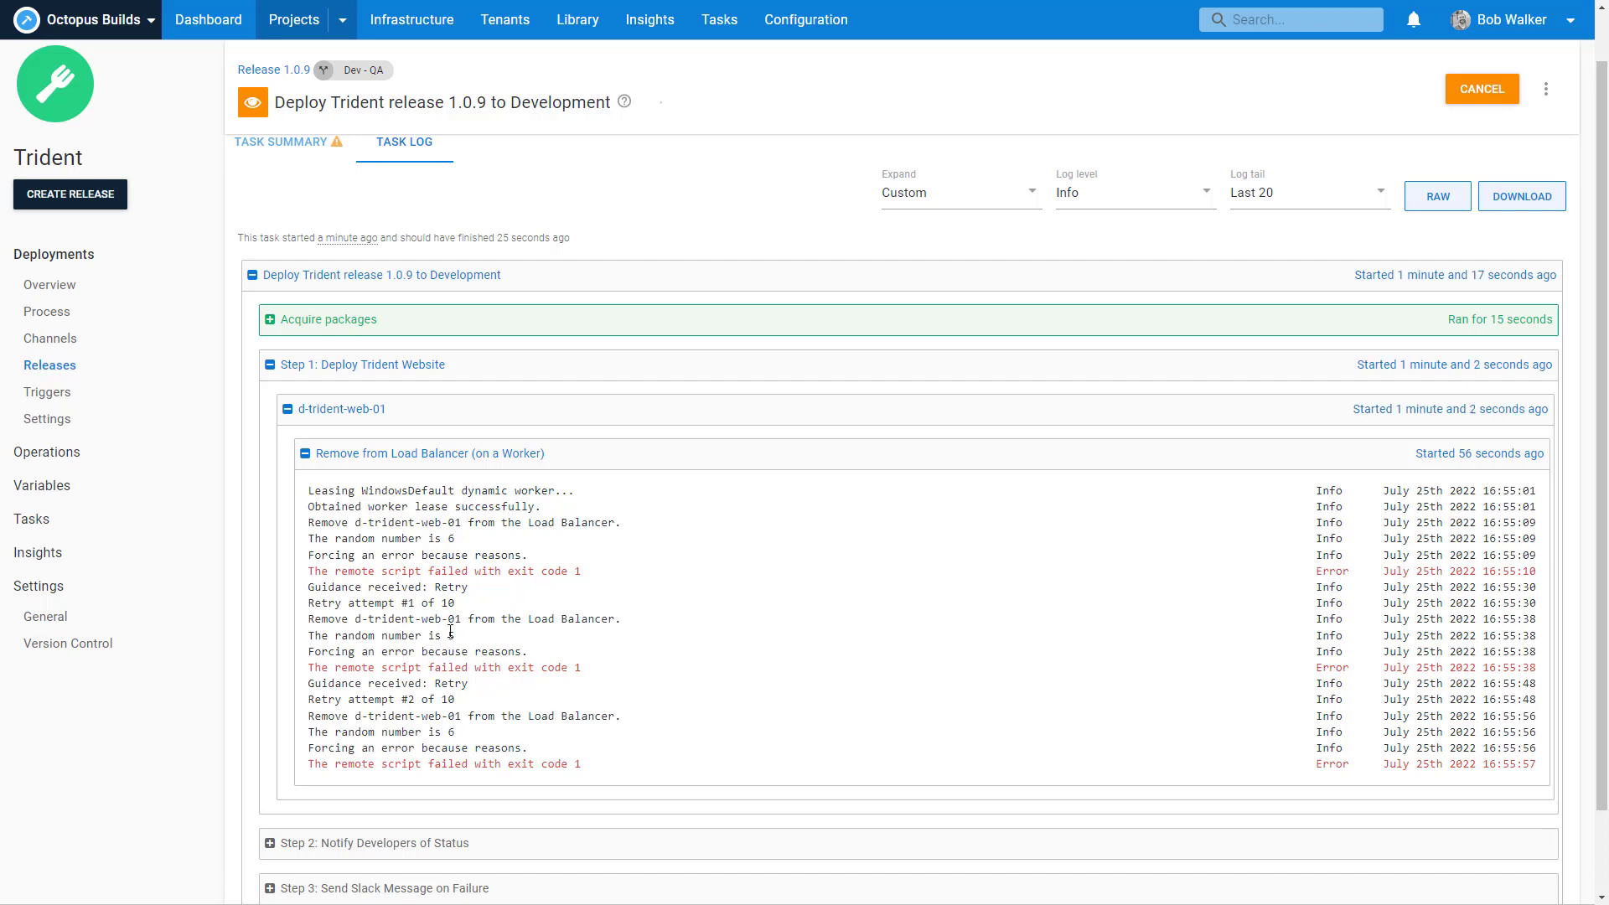
pyautogui.click(76, 325)
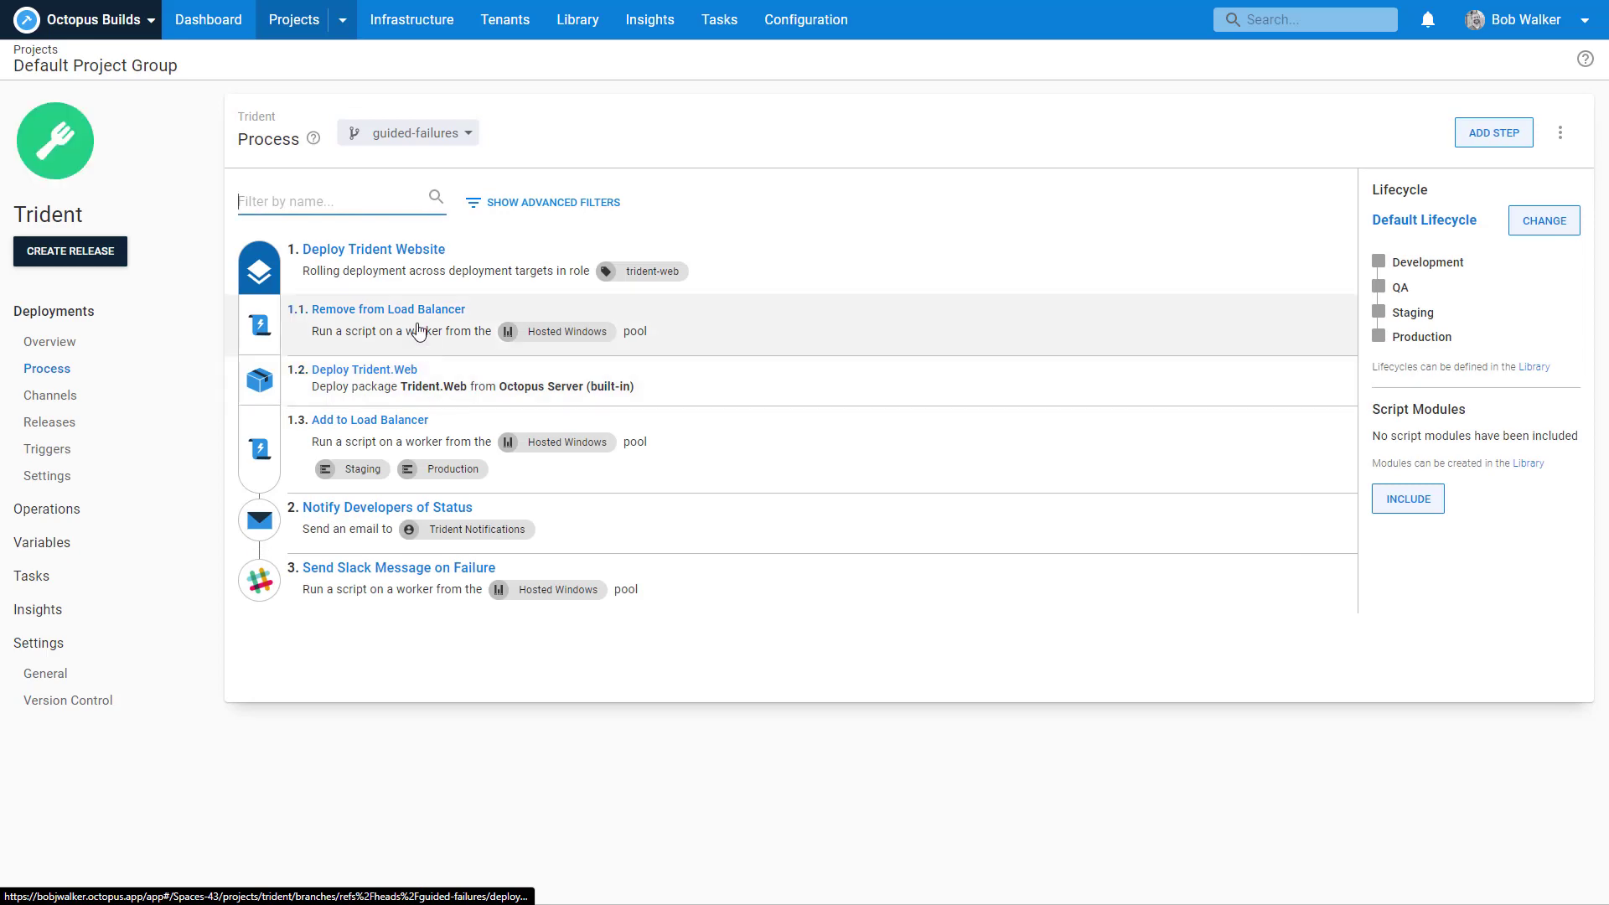
pyautogui.click(419, 333)
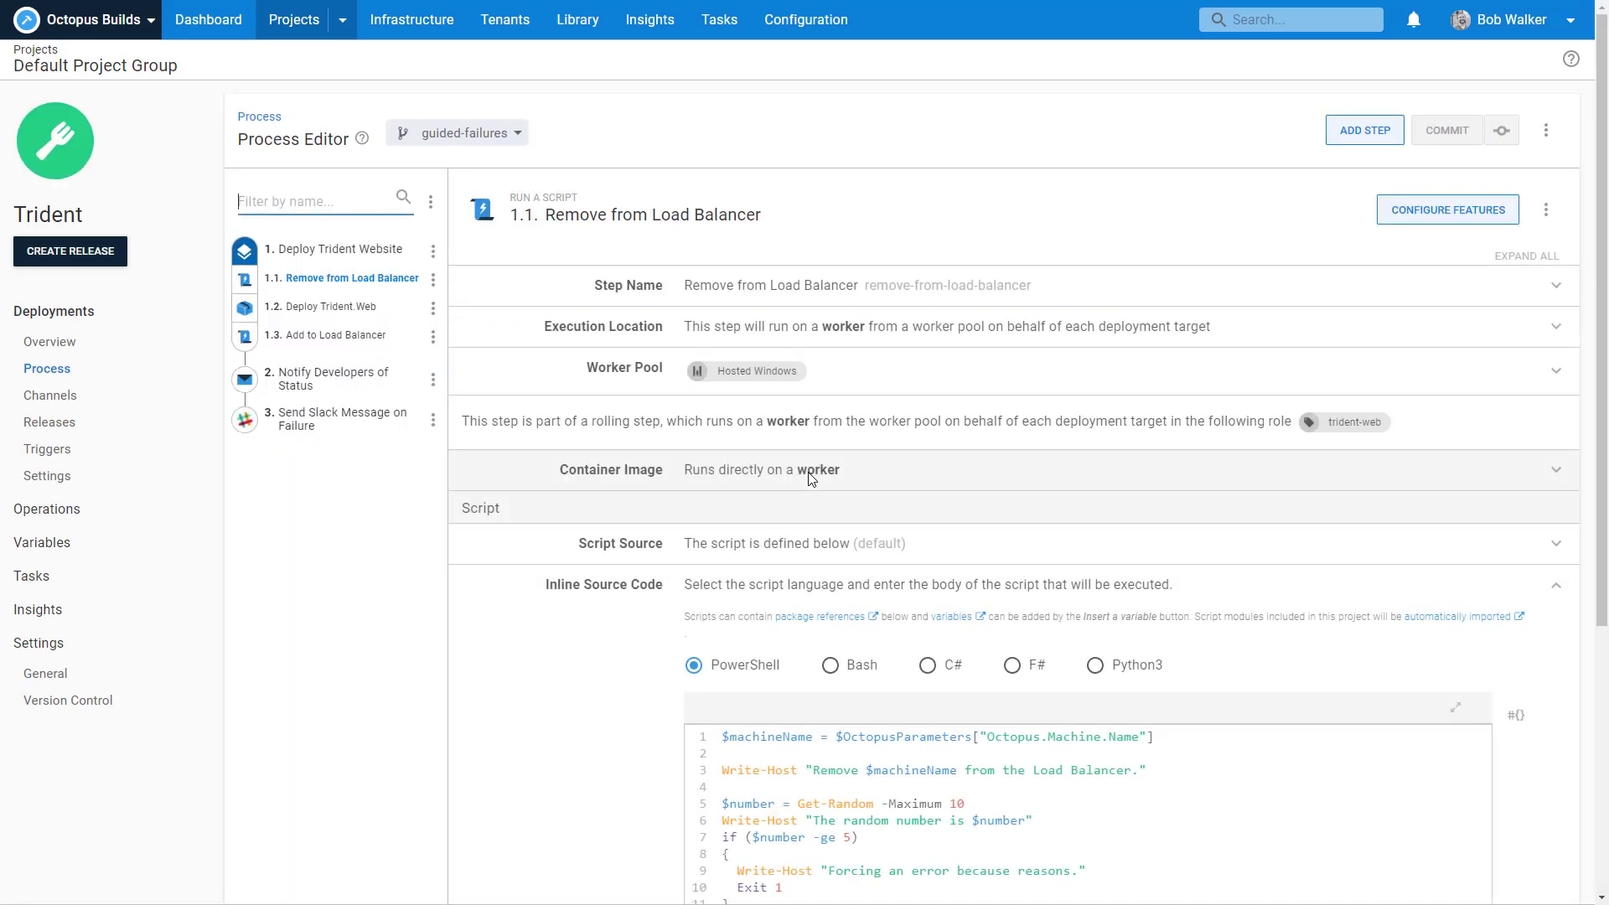
pyautogui.scroll(-2, 853, 675)
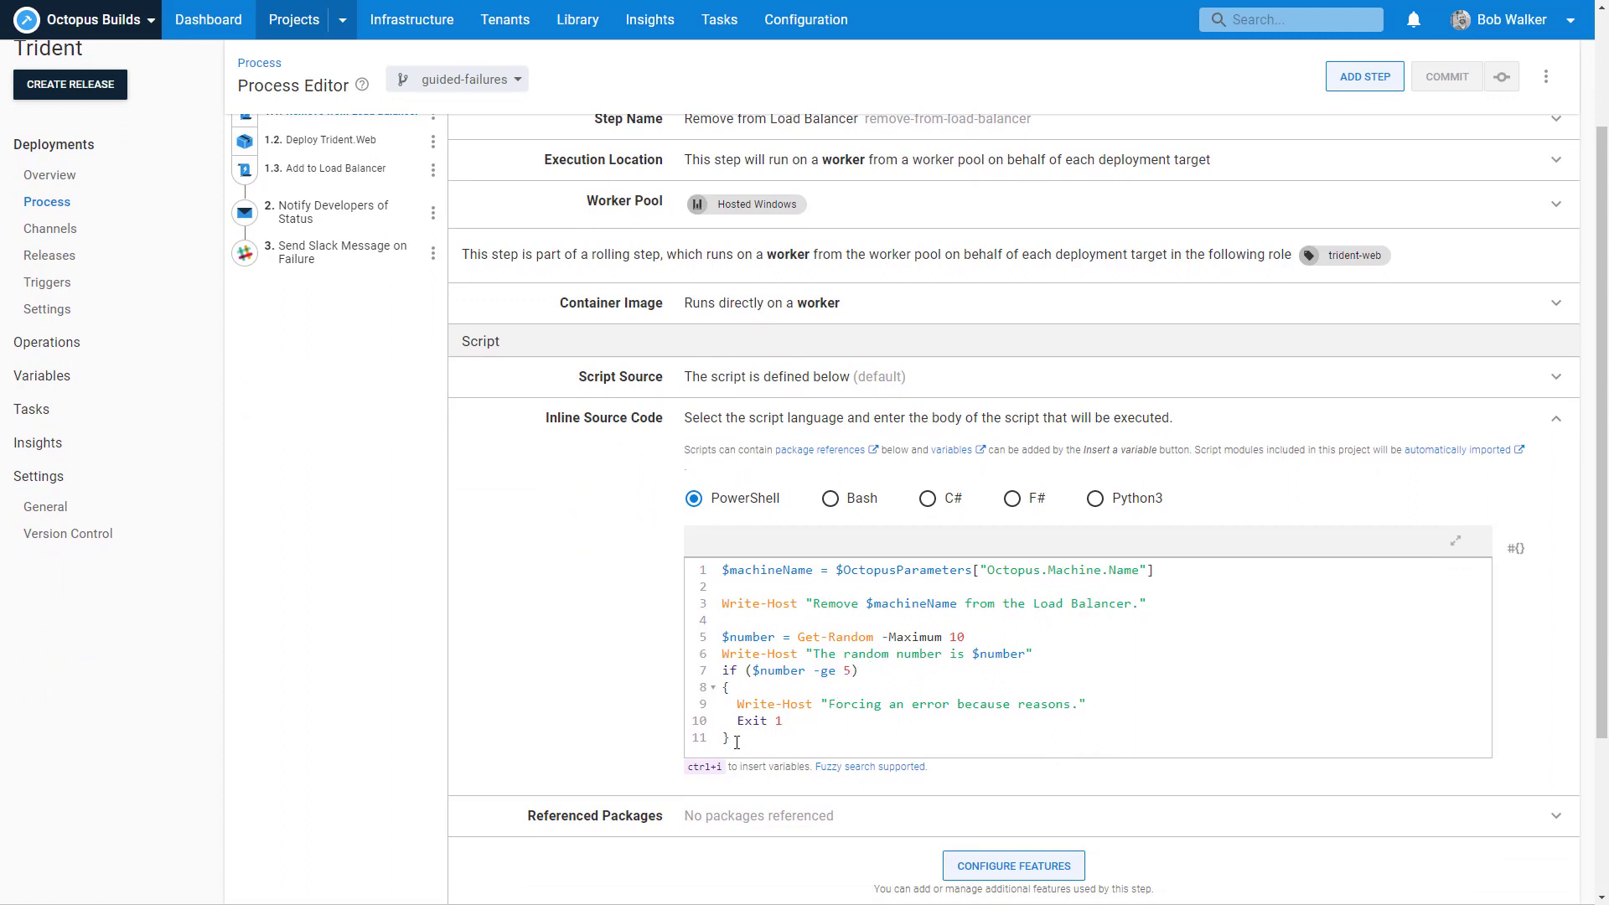
pyautogui.moveTo(737, 743); pyautogui.dragTo(716, 649)
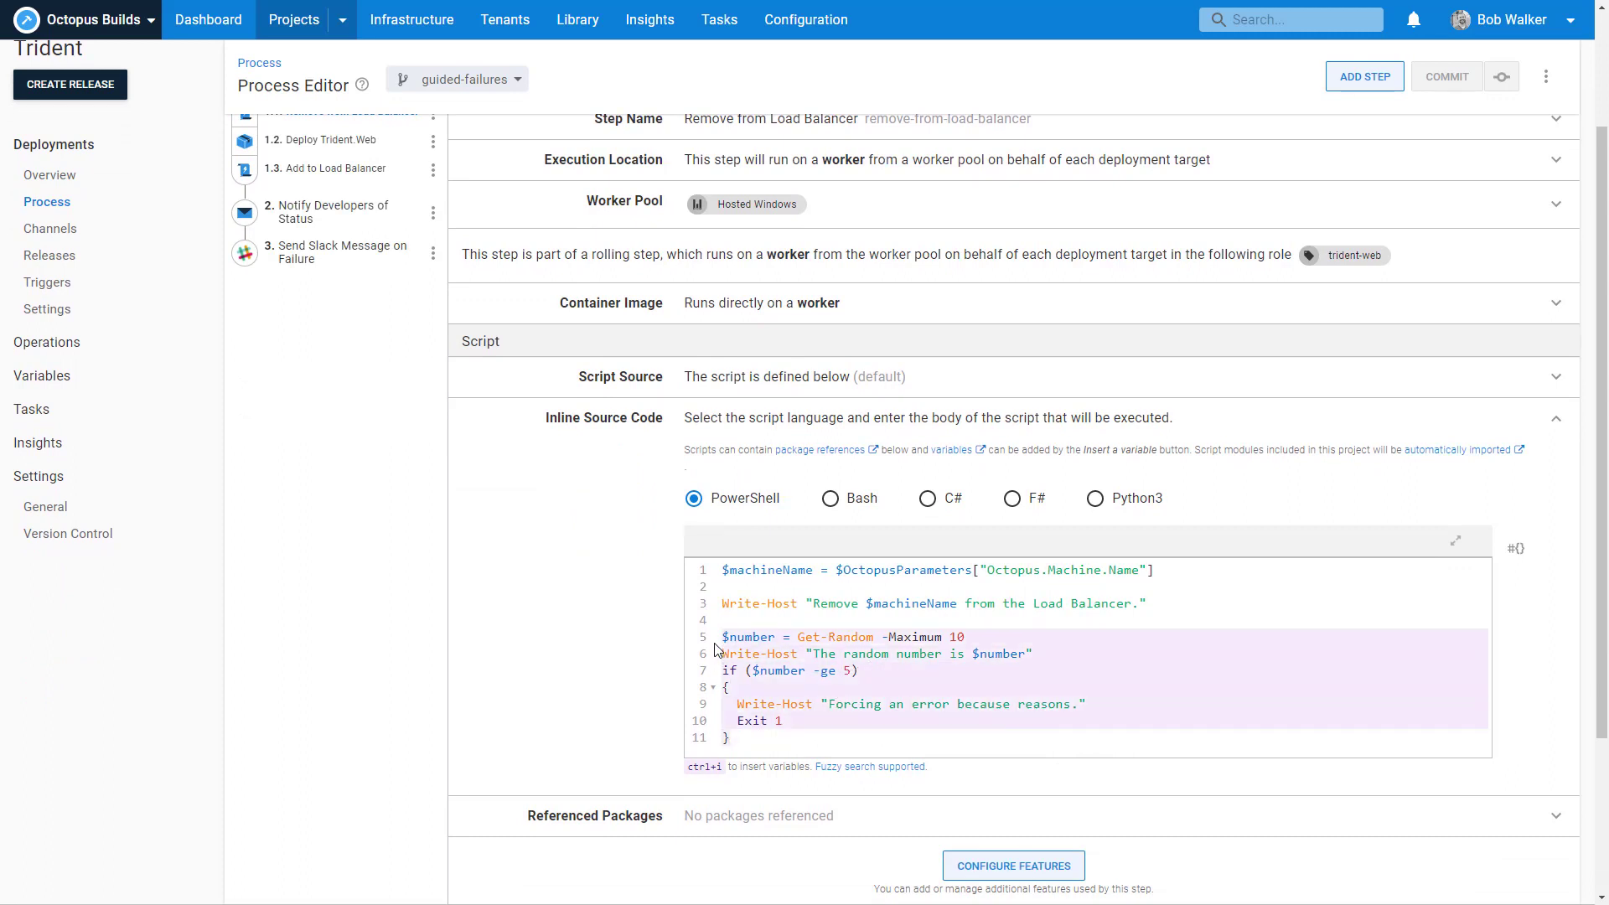
pyautogui.press('BackSpace')
# Restrict the Remove from Load Balancer step to run only for the Staging and Production environments.
pyautogui.scroll(-3, 634, 646)
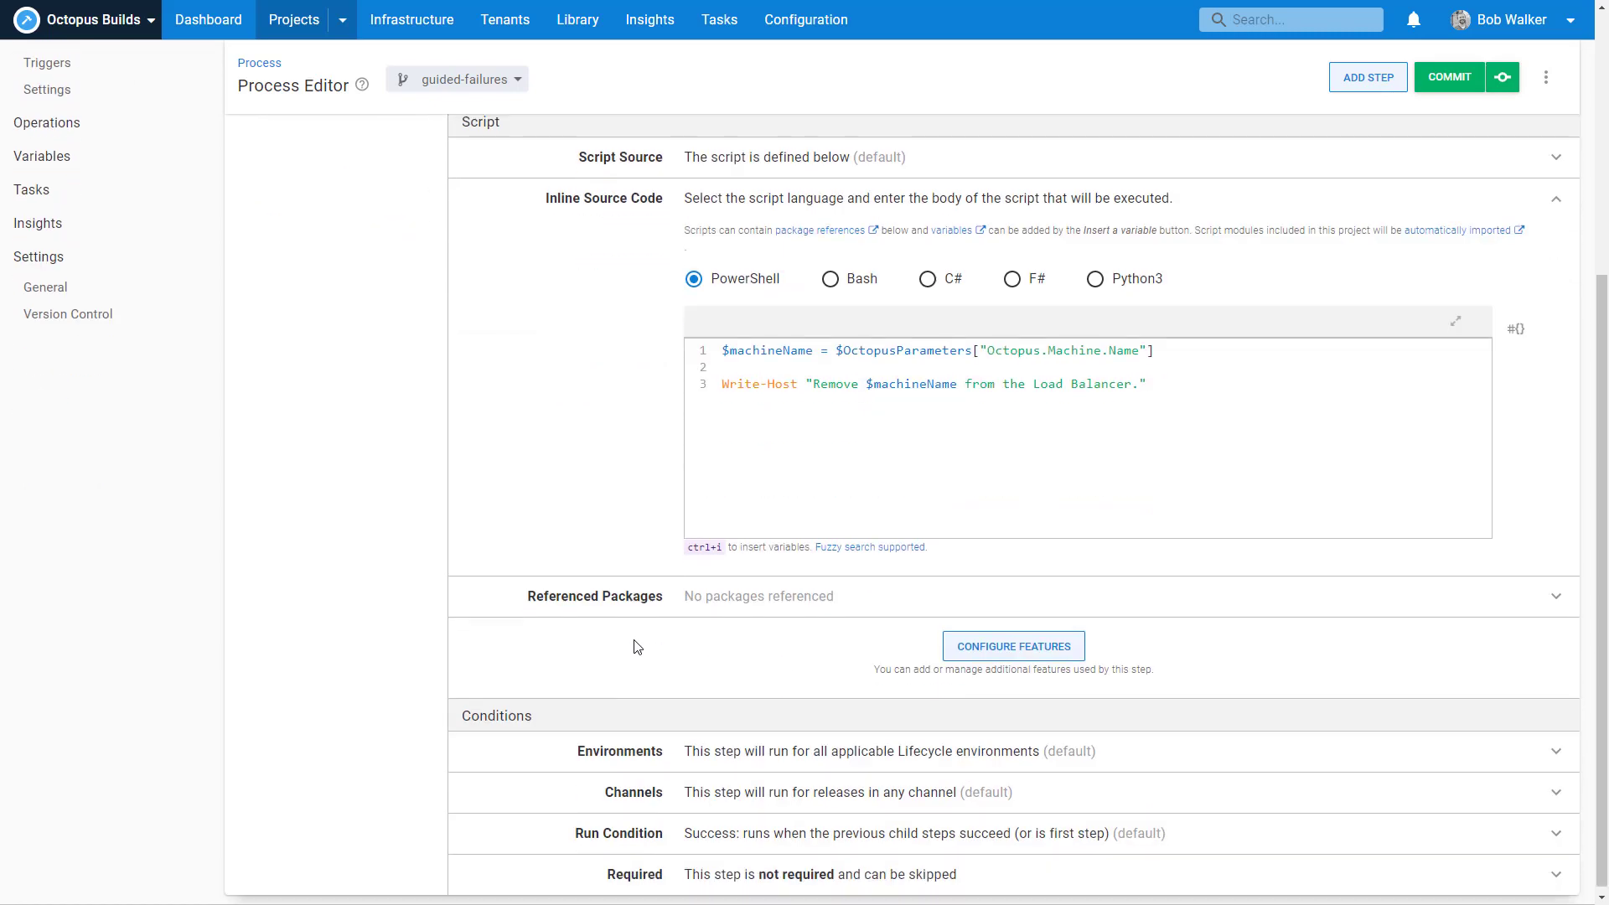
pyautogui.click(717, 751)
pyautogui.click(716, 817)
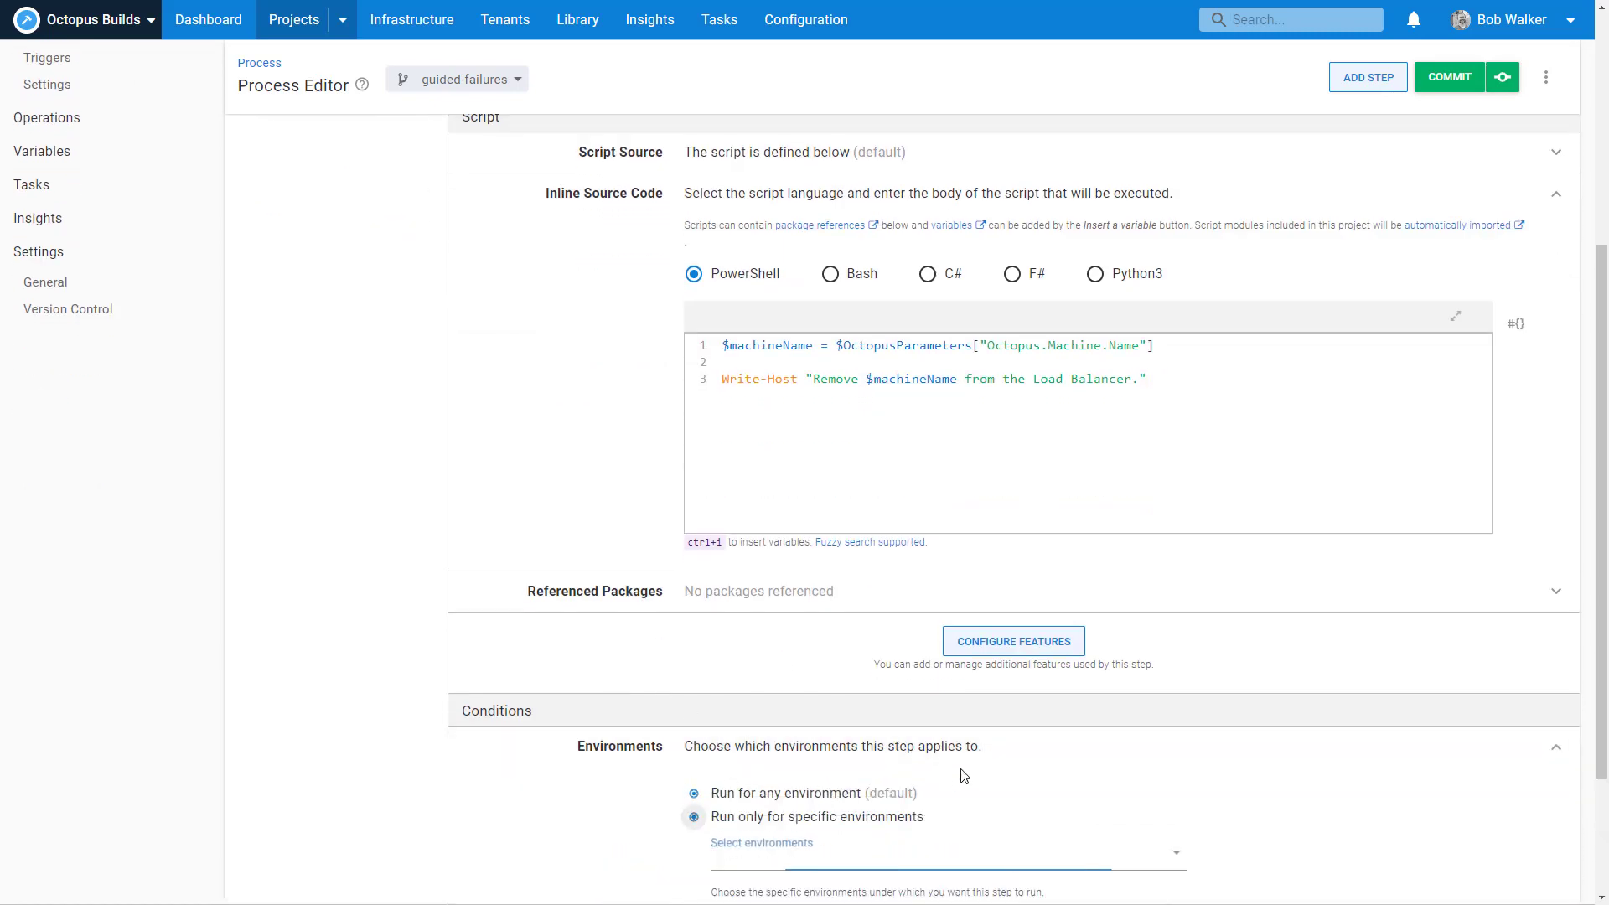
pyautogui.scroll(-2, 963, 776)
pyautogui.click(810, 664)
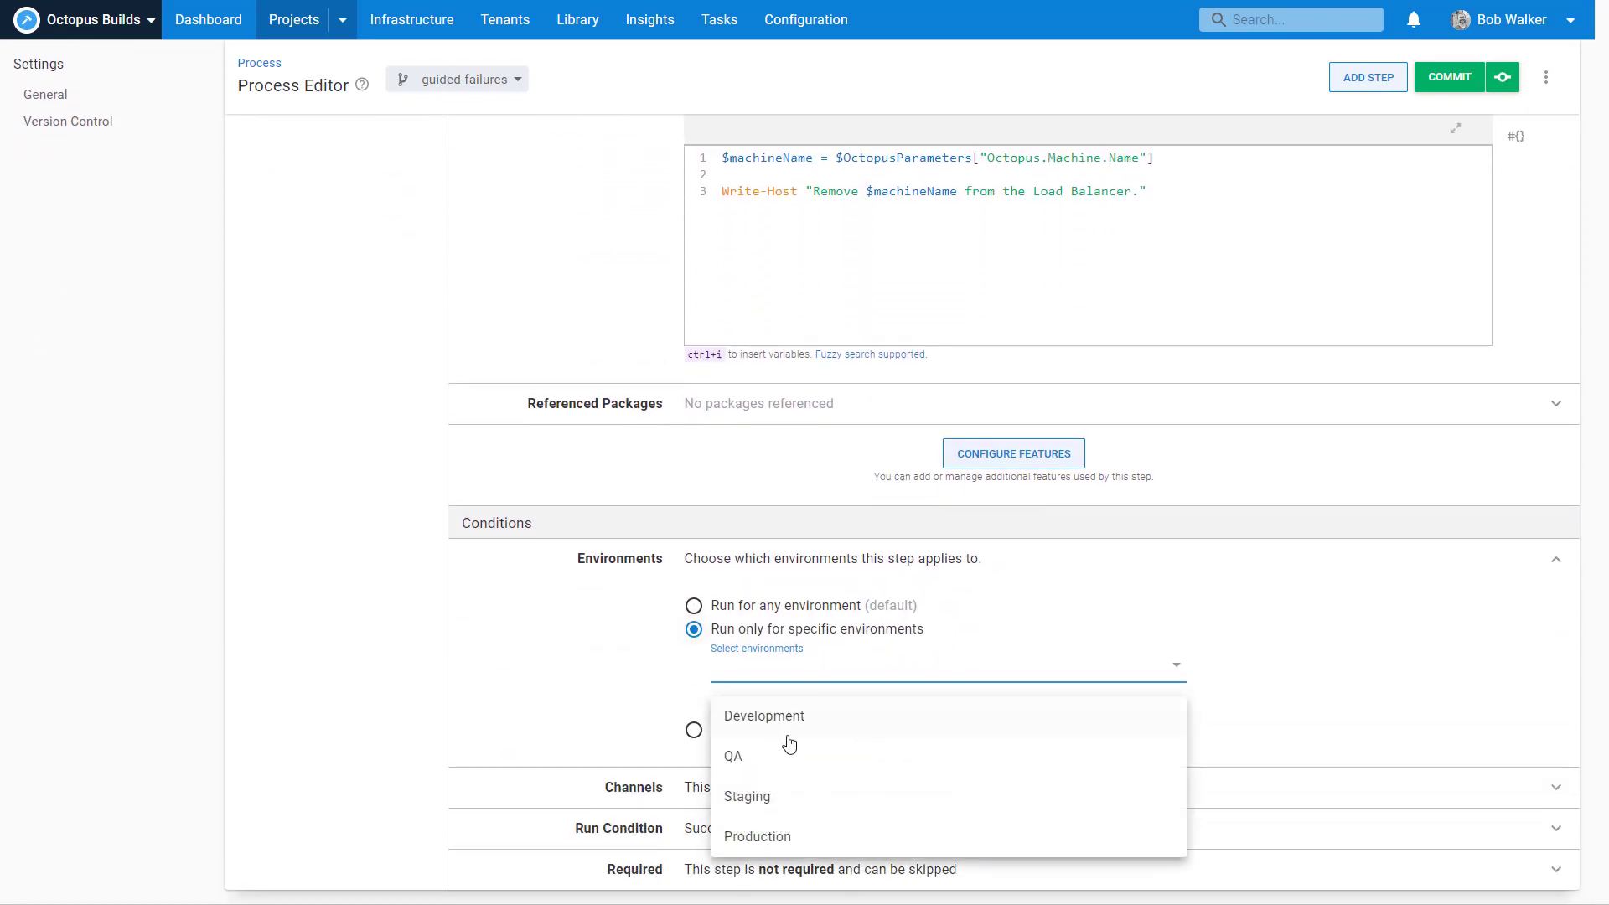
pyautogui.click(769, 797)
pyautogui.click(783, 692)
pyautogui.click(772, 822)
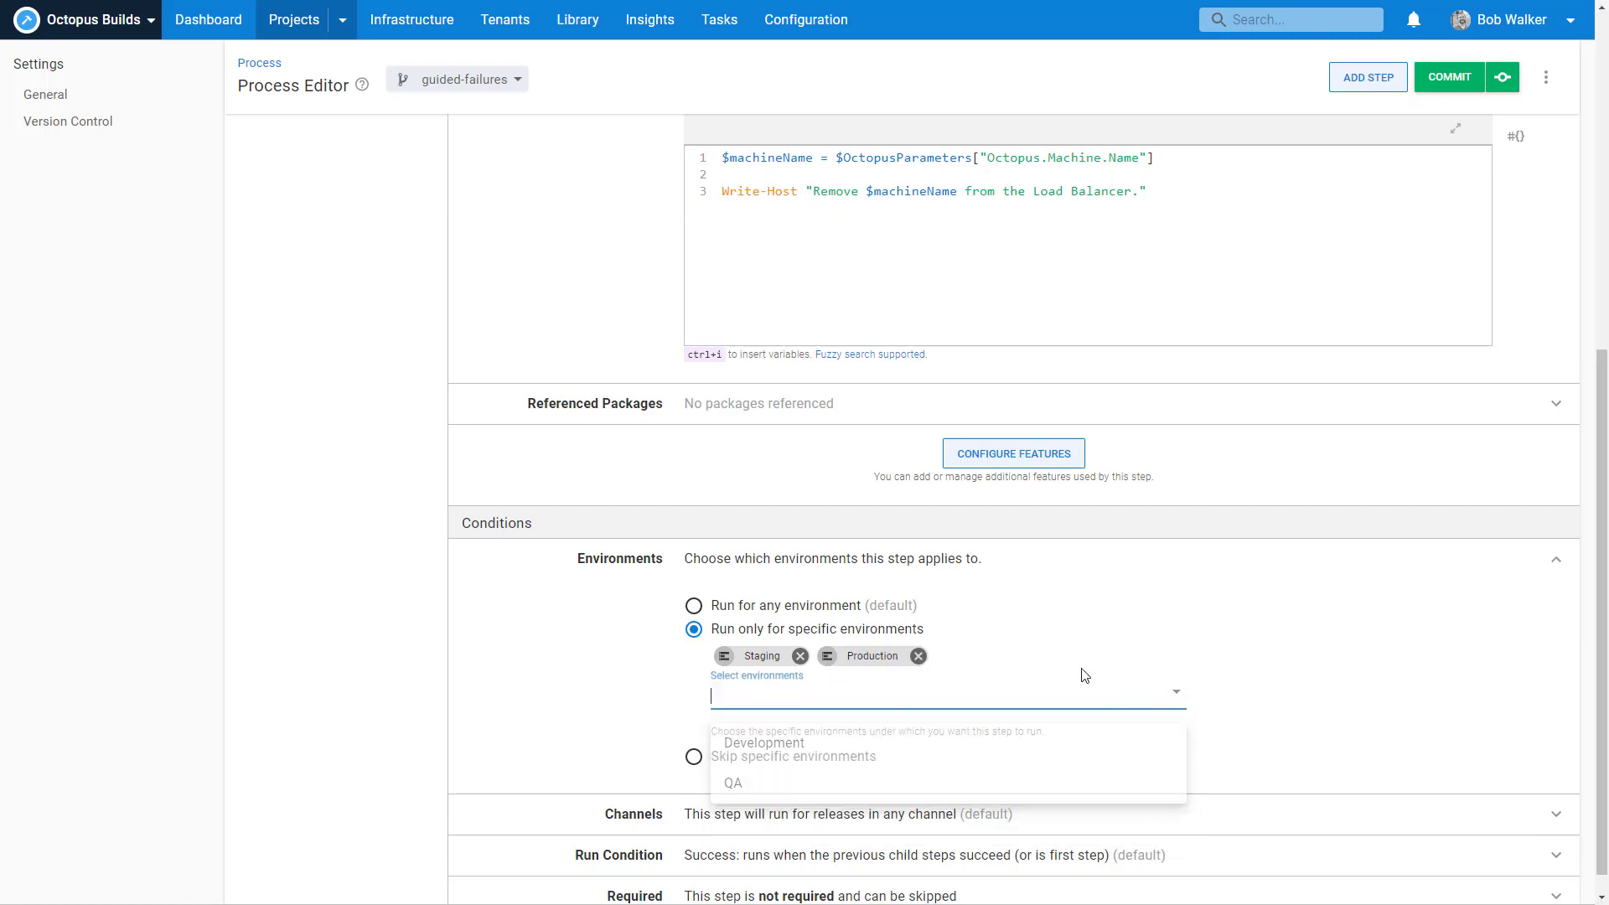
# Commit the process changes to the guided-failures branch with the summary "Removing the random failures".
pyautogui.scroll(8, 1275, 611)
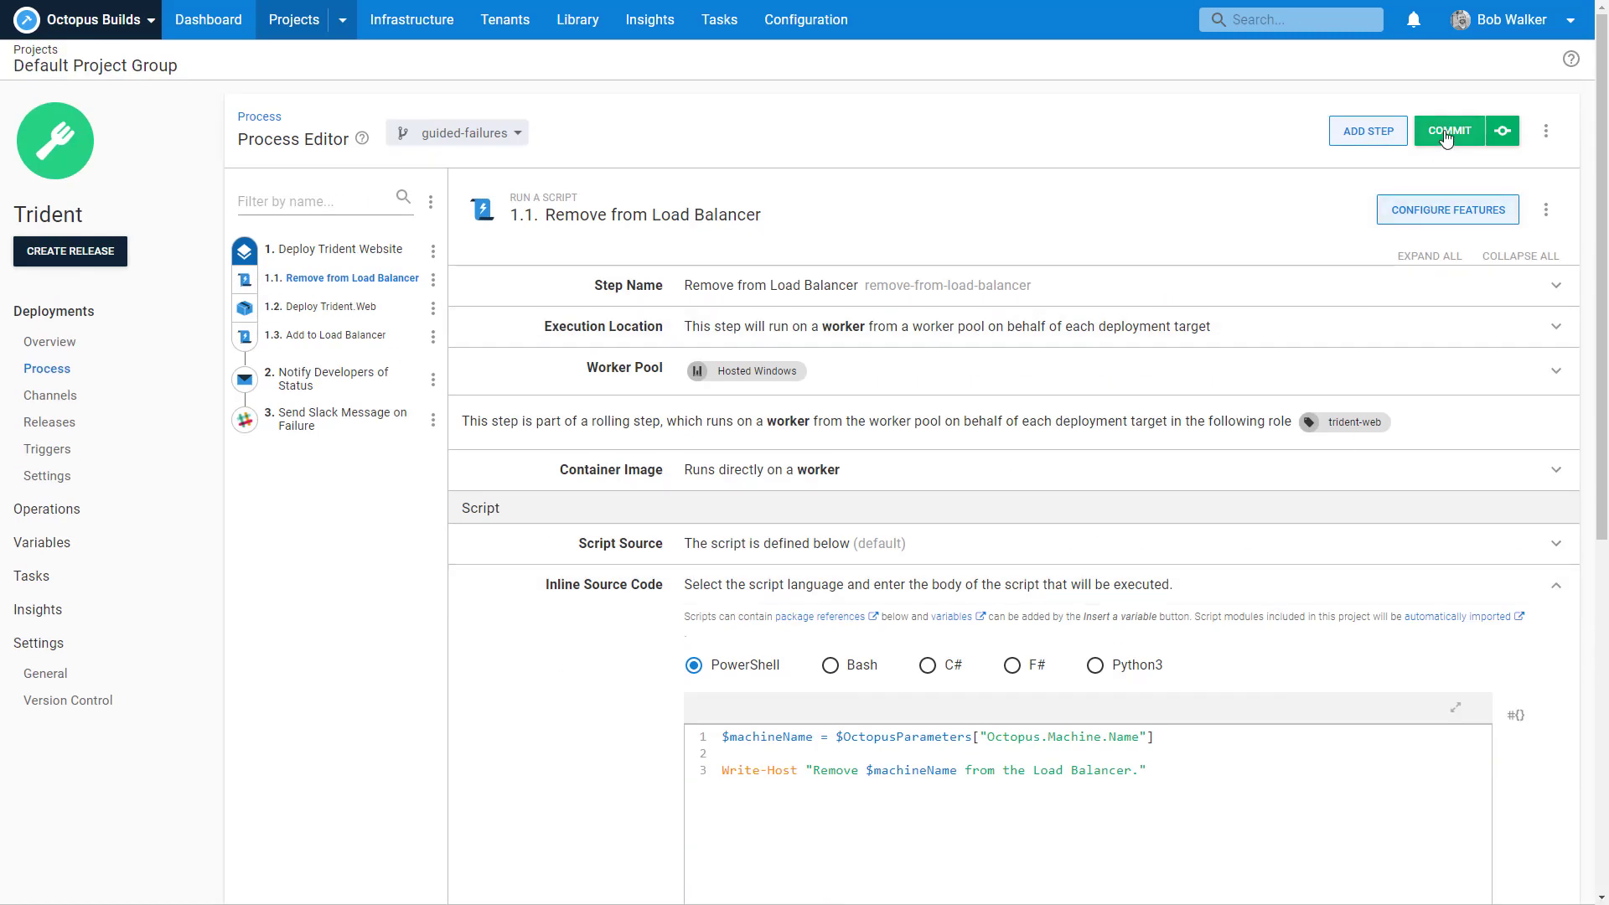
pyautogui.click(1446, 134)
pyautogui.write('Remo')
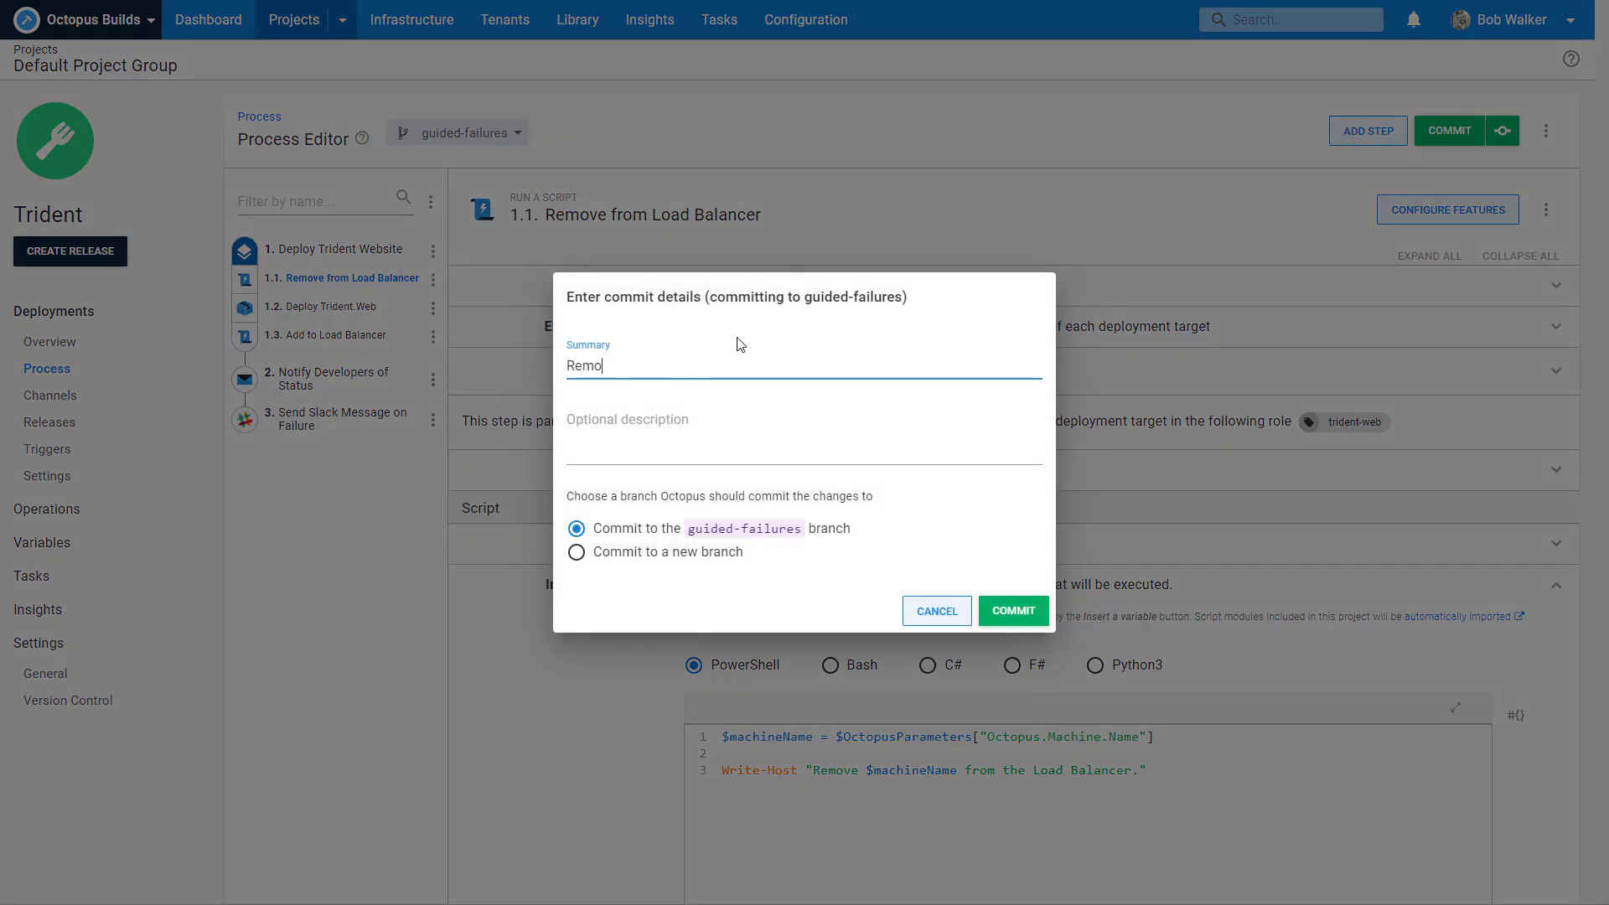
pyautogui.write('ving the random failures')
pyautogui.click(997, 611)
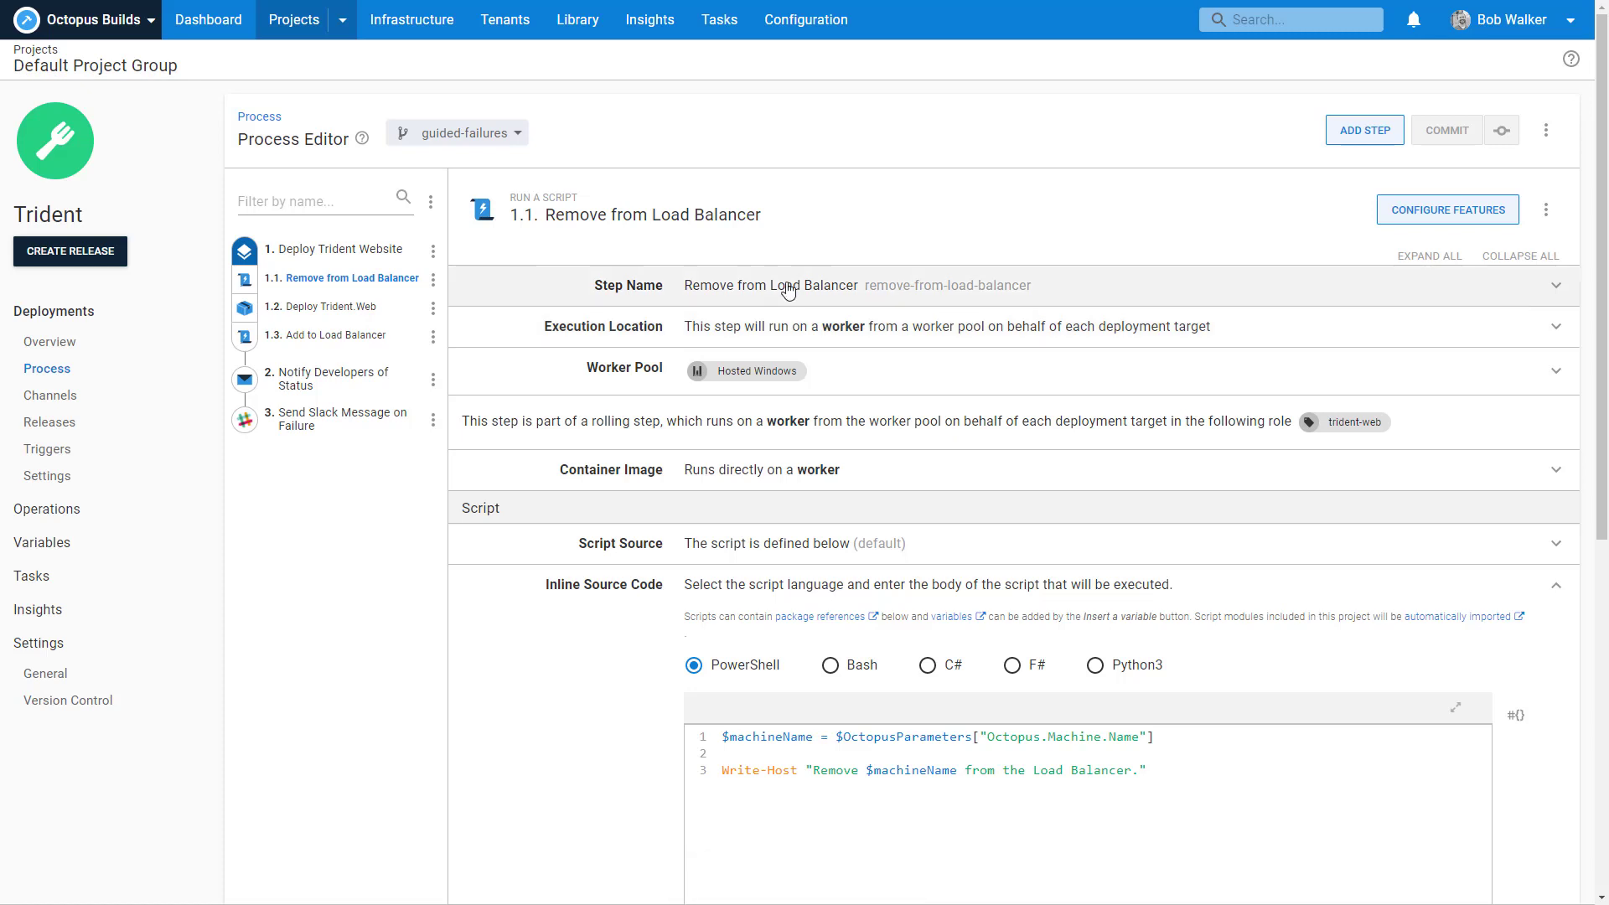
pyautogui.click(514, 144)
pyautogui.click(597, 144)
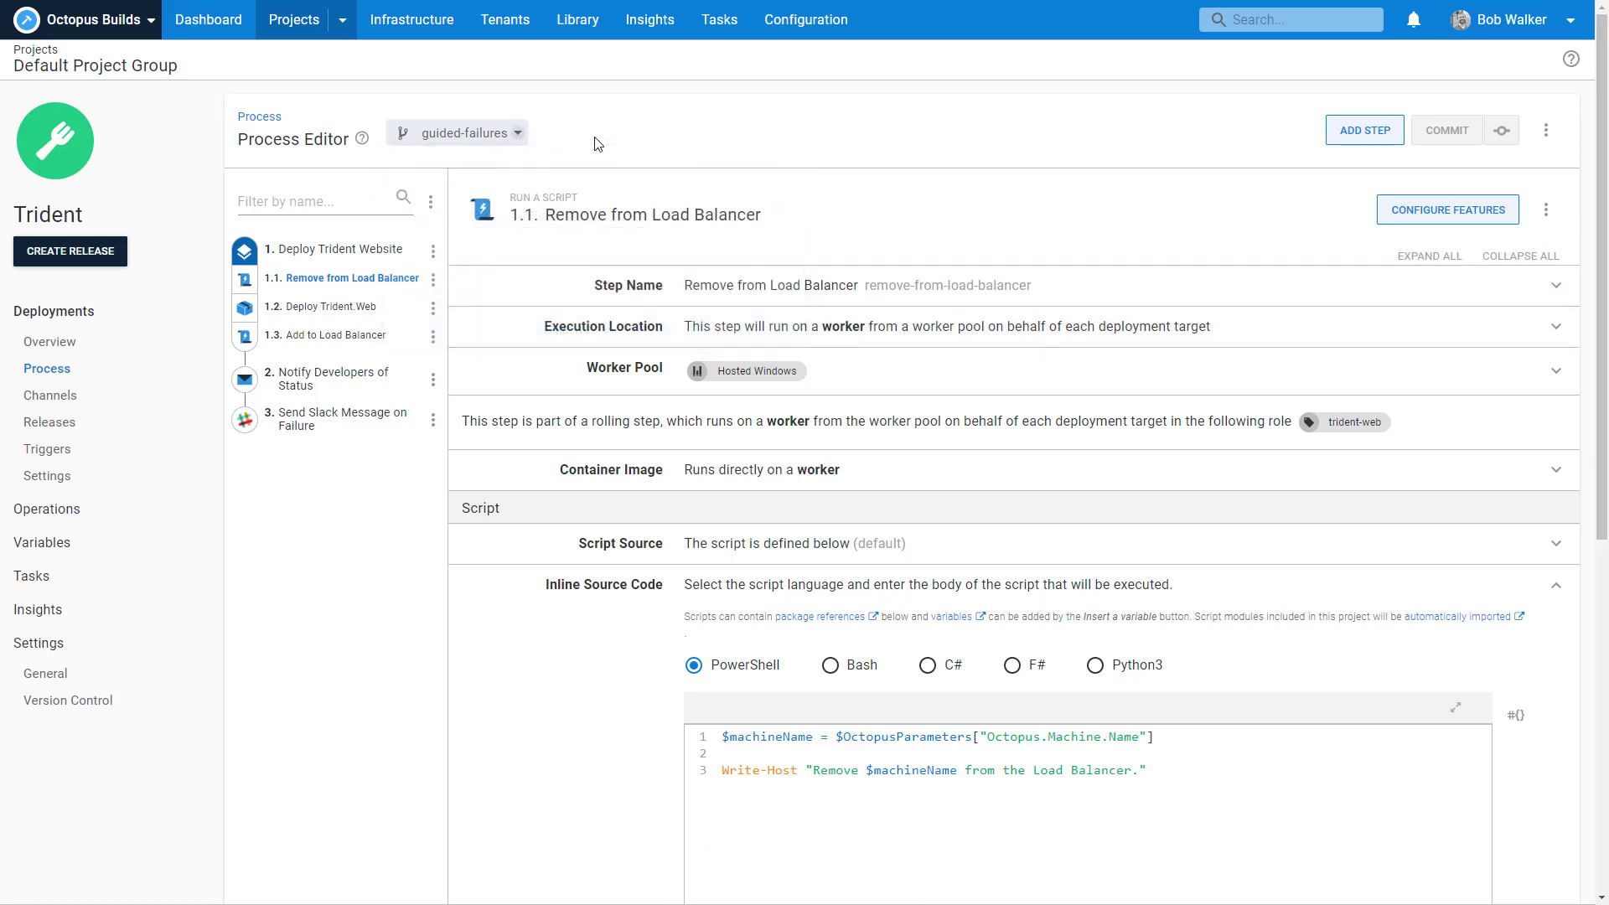